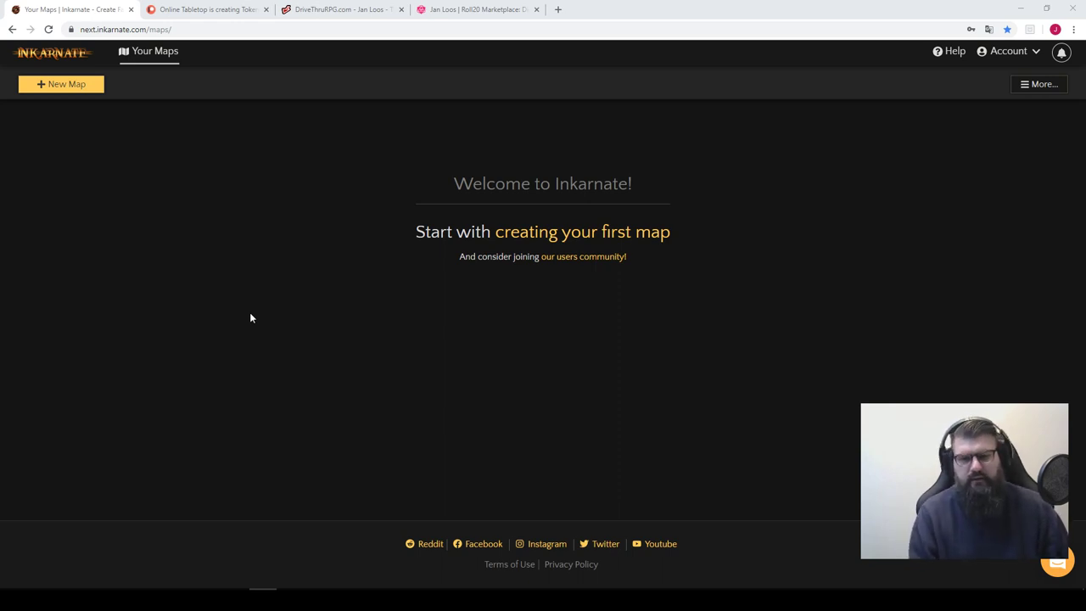
- Browse the Patreon feed, dismissing the pinning tip and the #MadeWithPatrons popup
click(204, 9)
scroll(313, 179, down, 10)
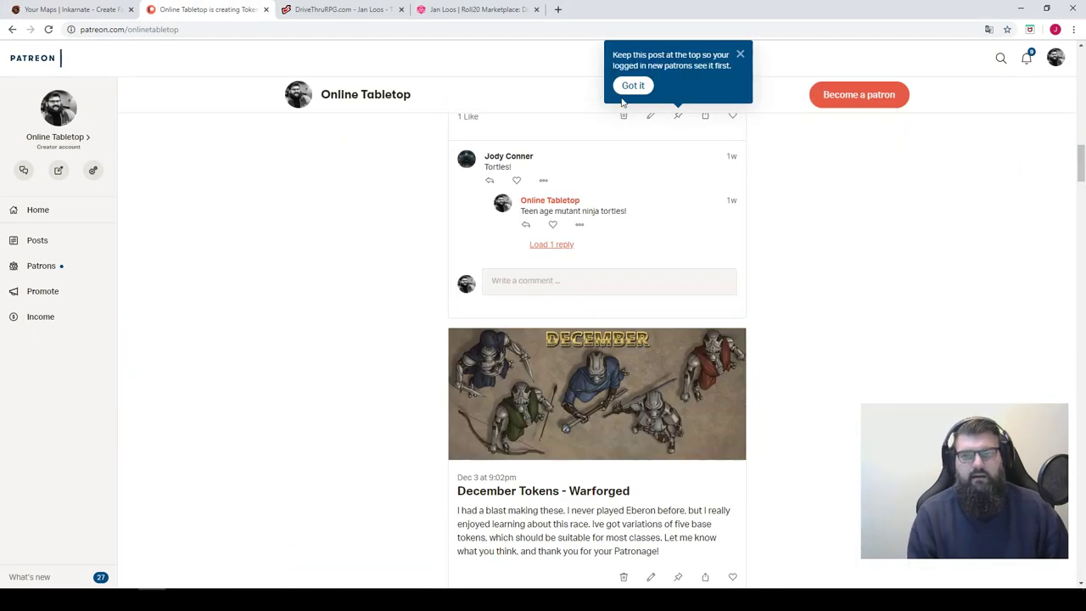
click(742, 56)
scroll(840, 267, up, 2)
scroll(811, 294, up, 3)
scroll(780, 302, up, 5)
scroll(779, 304, up, 4)
click(670, 230)
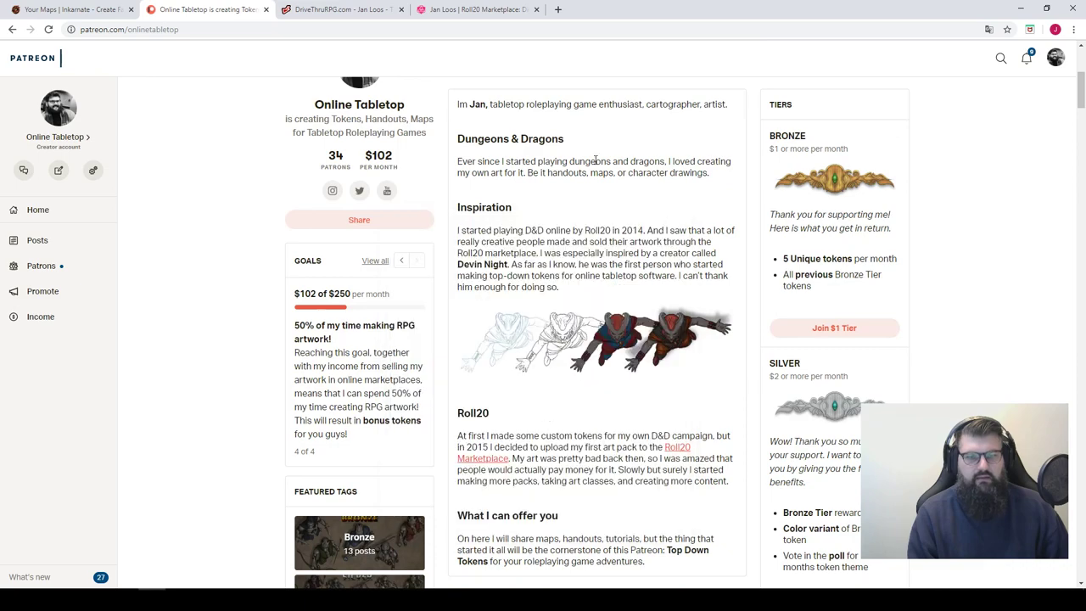
scroll(585, 165, up, 3)
scroll(572, 201, up, 1)
scroll(570, 200, down, 1)
scroll(556, 199, down, 3)
scroll(562, 207, down, 2)
scroll(560, 195, down, 6)
scroll(552, 177, down, 5)
scroll(541, 178, down, 3)
scroll(540, 179, up, 1)
scroll(540, 179, down, 3)
scroll(518, 177, up, 2)
scroll(518, 177, down, 4)
scroll(558, 194, down, 1)
scroll(553, 256, up, 1)
scroll(565, 232, down, 2)
- Enlarge and close the Gold tokens preview, then scroll further through the posts
click(584, 263)
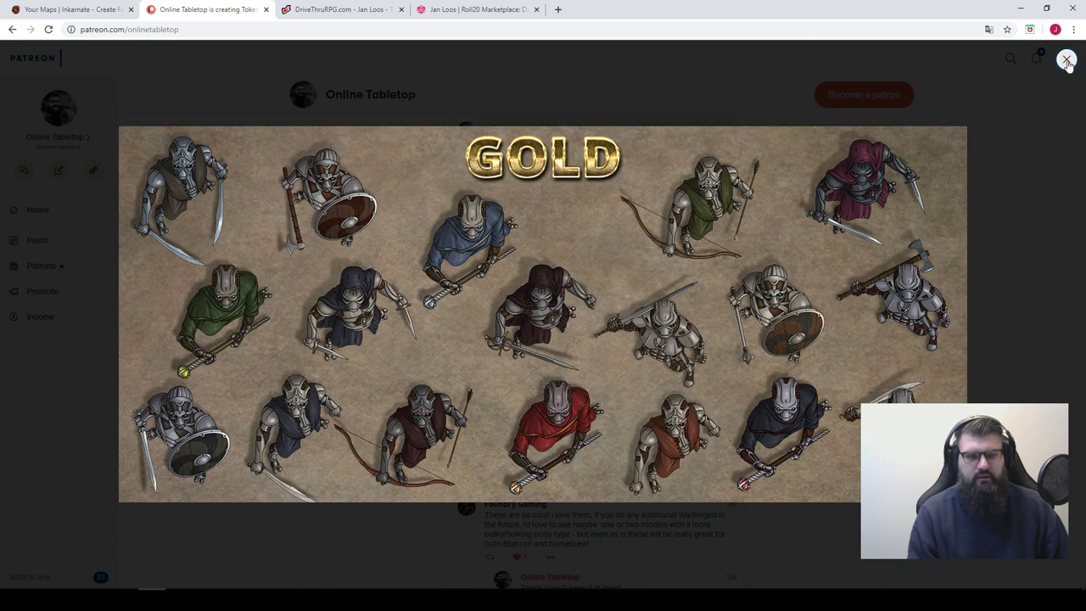
click(1067, 61)
scroll(860, 189, down, 4)
scroll(841, 198, down, 5)
scroll(831, 204, down, 4)
scroll(823, 206, down, 2)
scroll(823, 206, down, 4)
scroll(817, 206, down, 2)
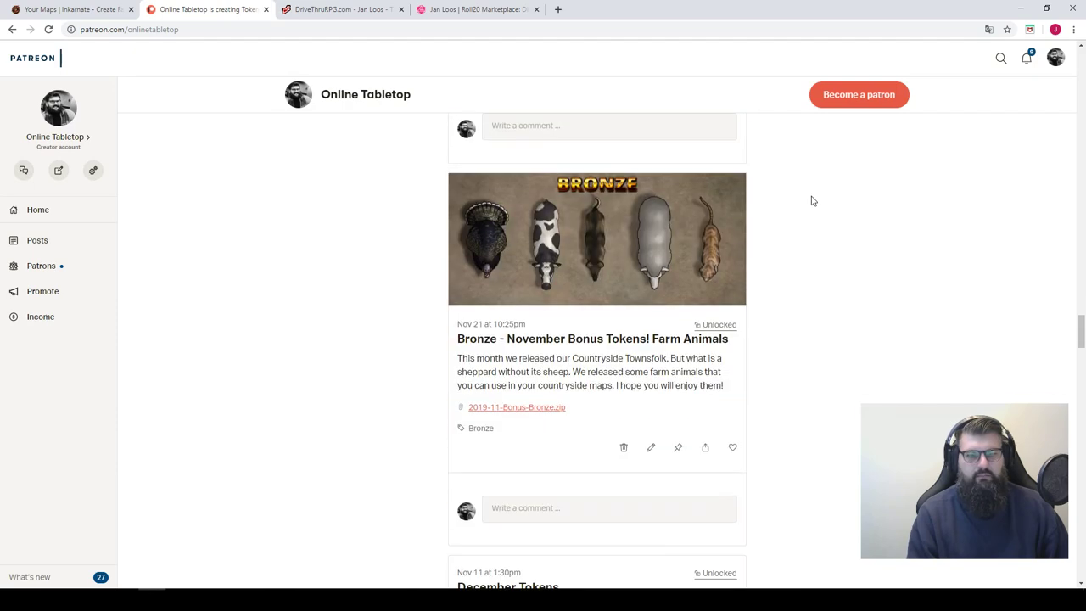
scroll(811, 199, down, 2)
scroll(761, 208, down, 4)
scroll(761, 209, down, 4)
scroll(760, 209, down, 5)
scroll(758, 208, down, 2)
scroll(758, 209, down, 1)
scroll(754, 213, down, 5)
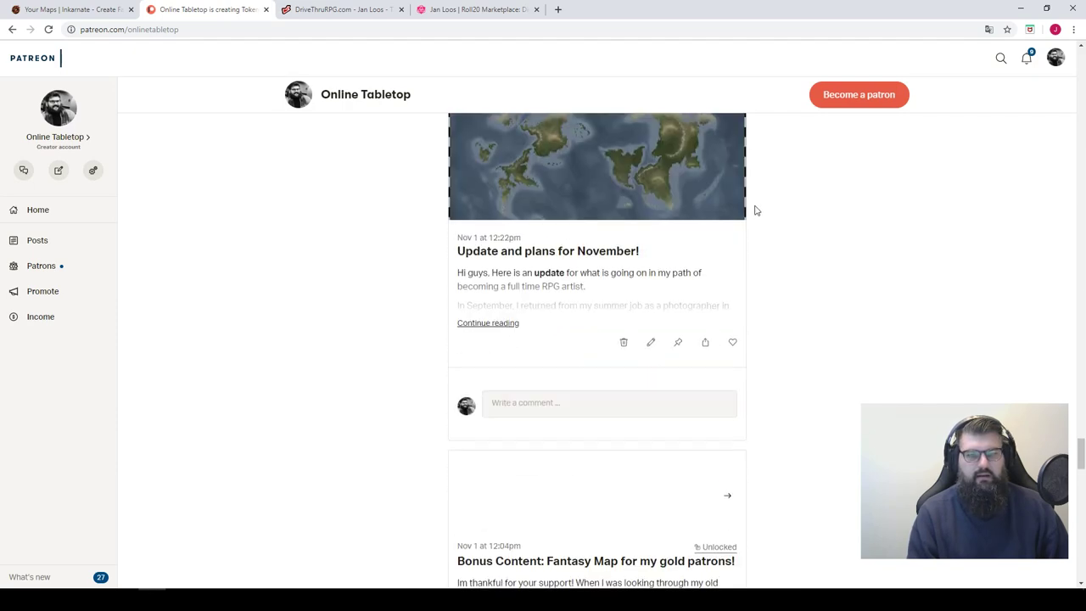
scroll(754, 203, down, 3)
- View November's fantasy world map preview enlarged, then go to the DriveThruRPG page
scroll(635, 322, up, 3)
scroll(624, 246, up, 1)
scroll(625, 246, up, 1)
click(609, 265)
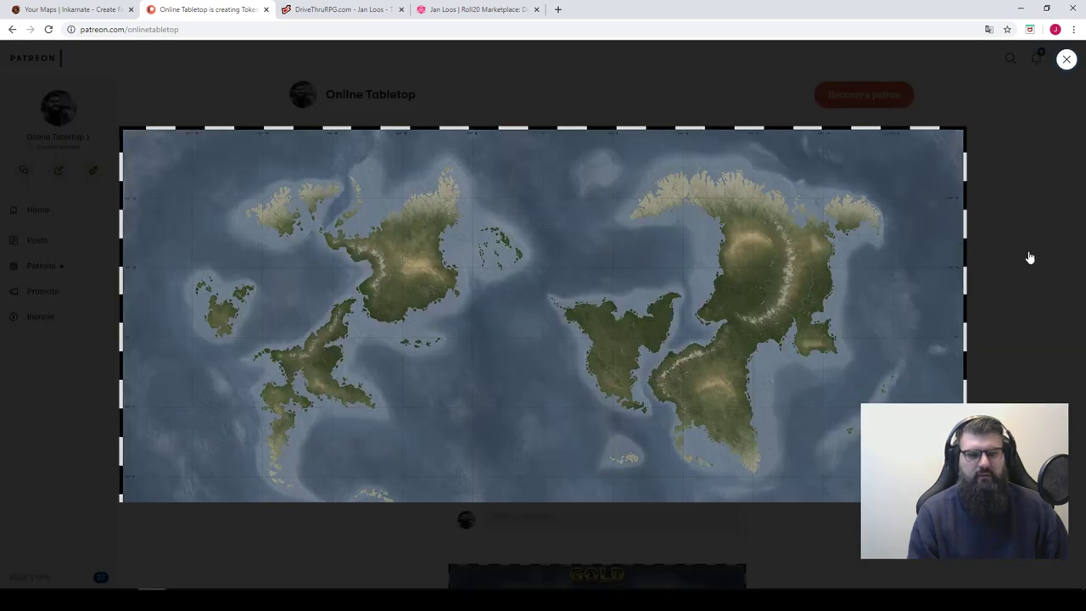
click(1004, 245)
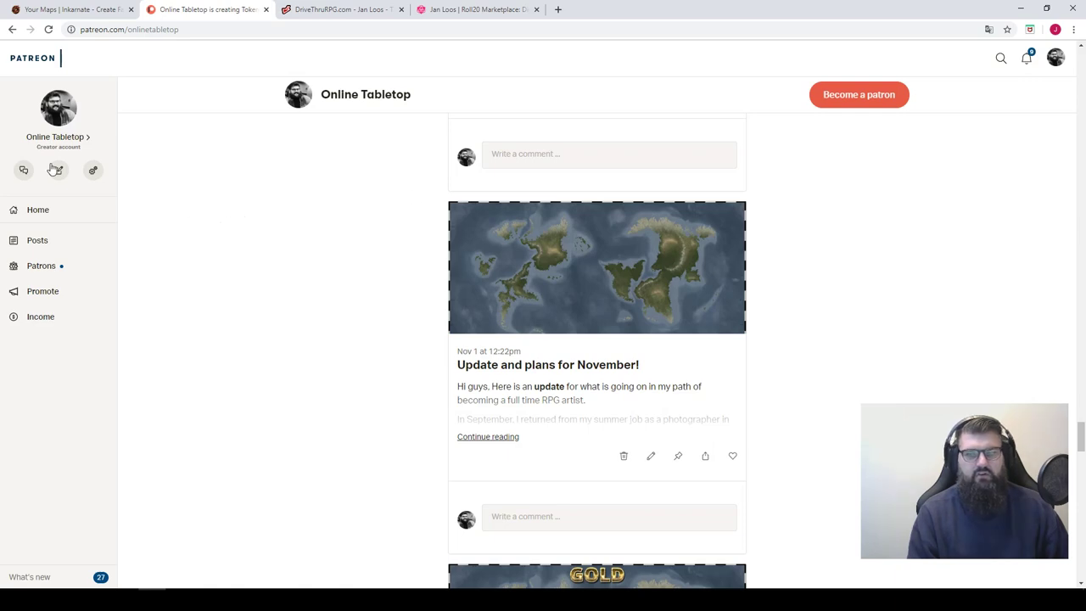
click(335, 9)
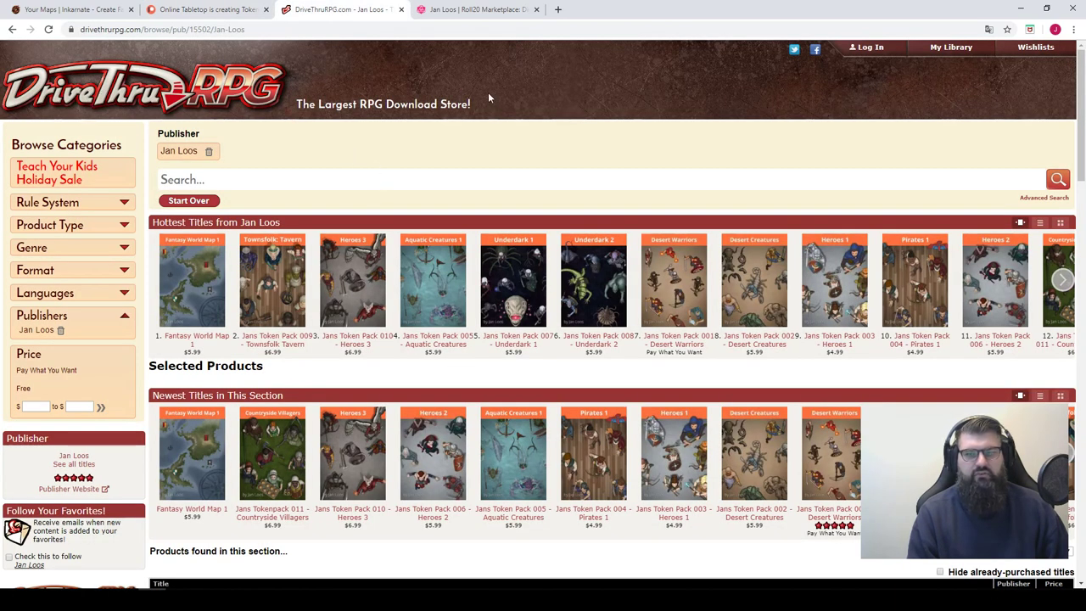
- Scroll Jan Loos's Roll20 Marketplace page, then close the Roll20, DriveThruRPG and Patreon tabs
click(475, 10)
scroll(480, 152, down, 3)
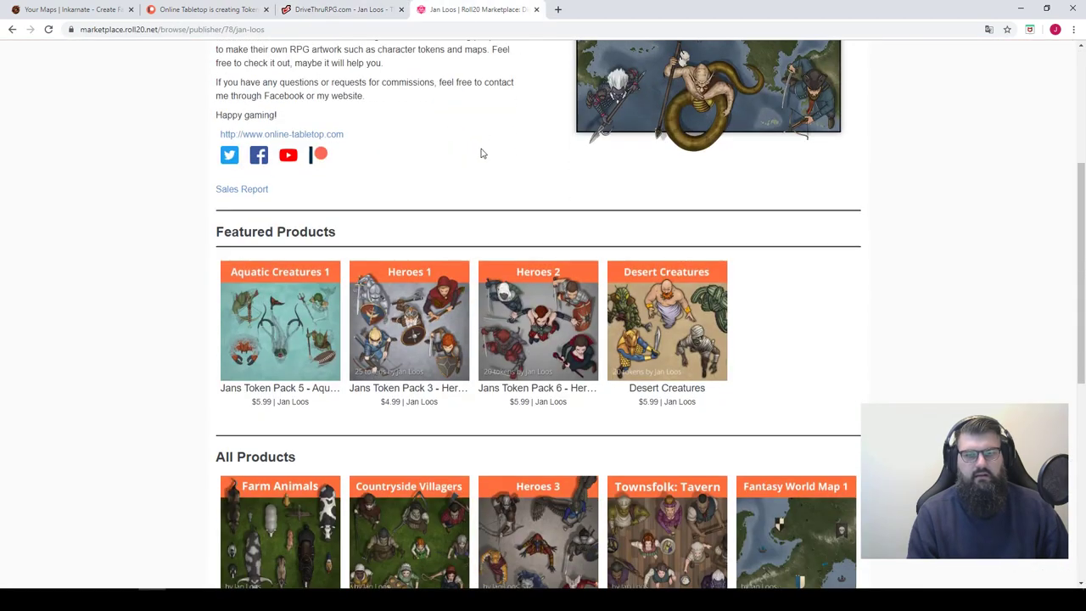
scroll(464, 148, down, 5)
scroll(449, 153, up, 6)
scroll(434, 158, up, 3)
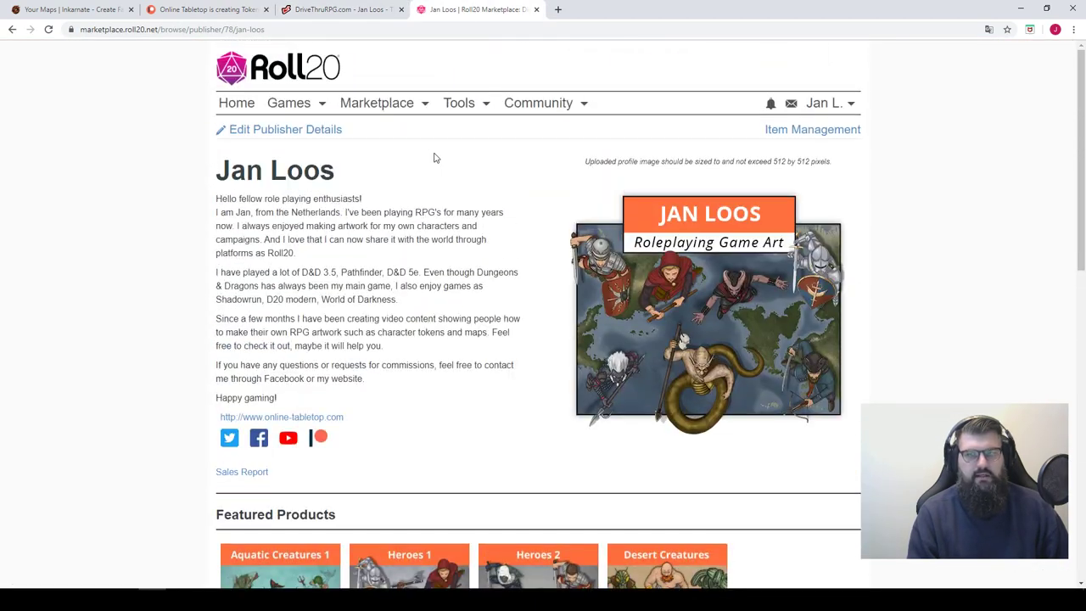
click(265, 9)
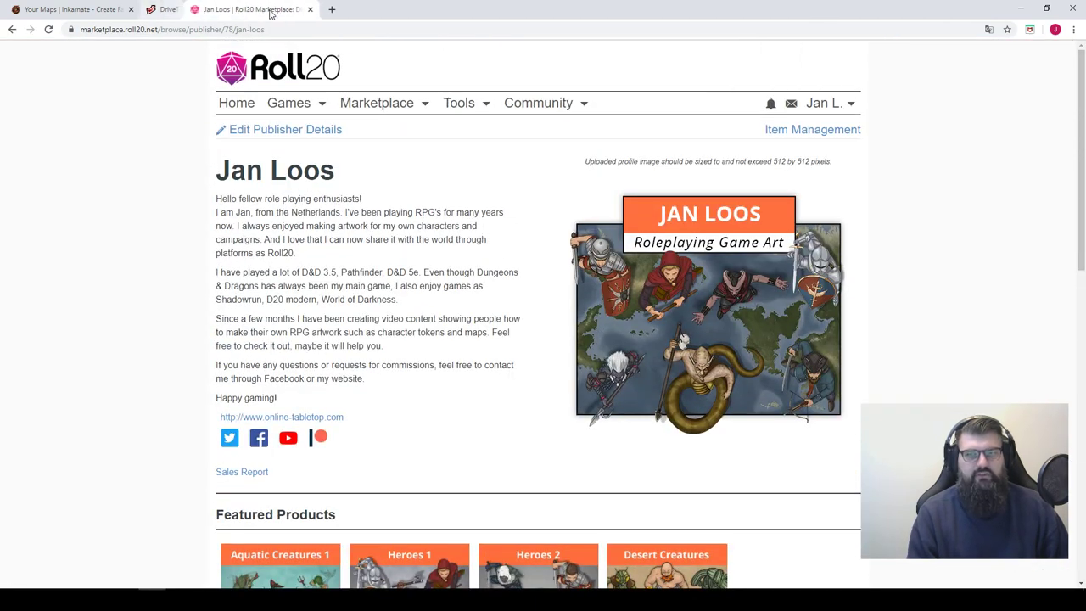
click(266, 10)
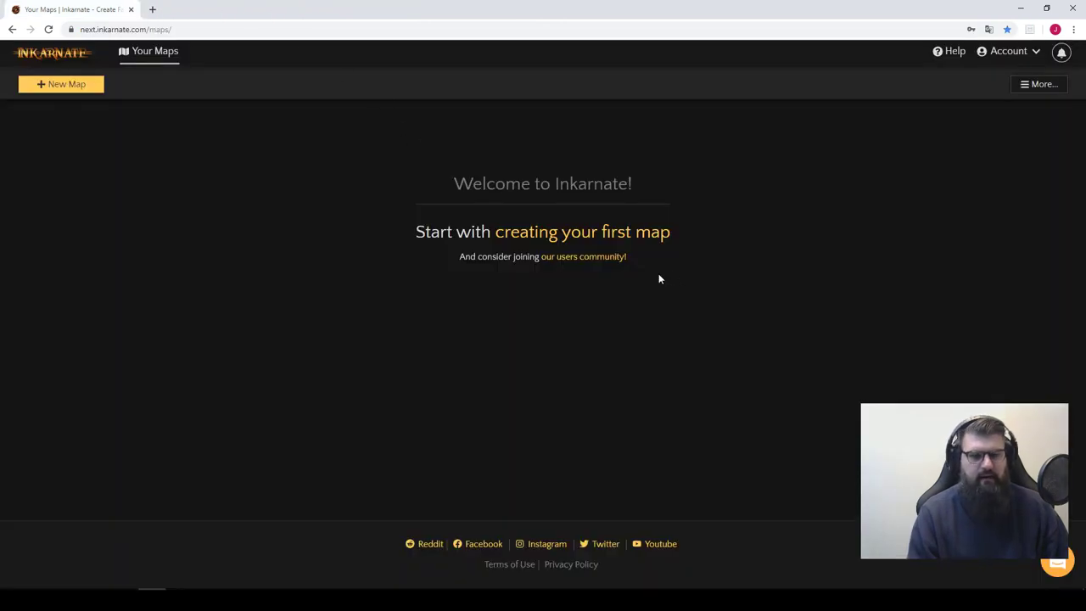
- Create a Fantasy World style map at A4 Landscape aspect ratio and High (2K) resolution
click(609, 237)
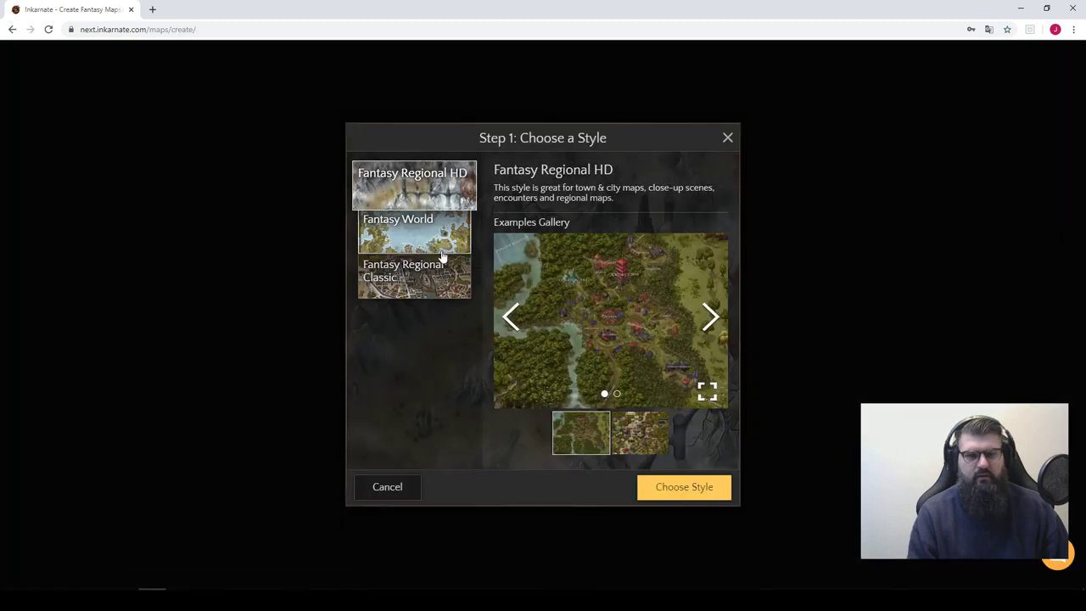
click(439, 243)
click(683, 490)
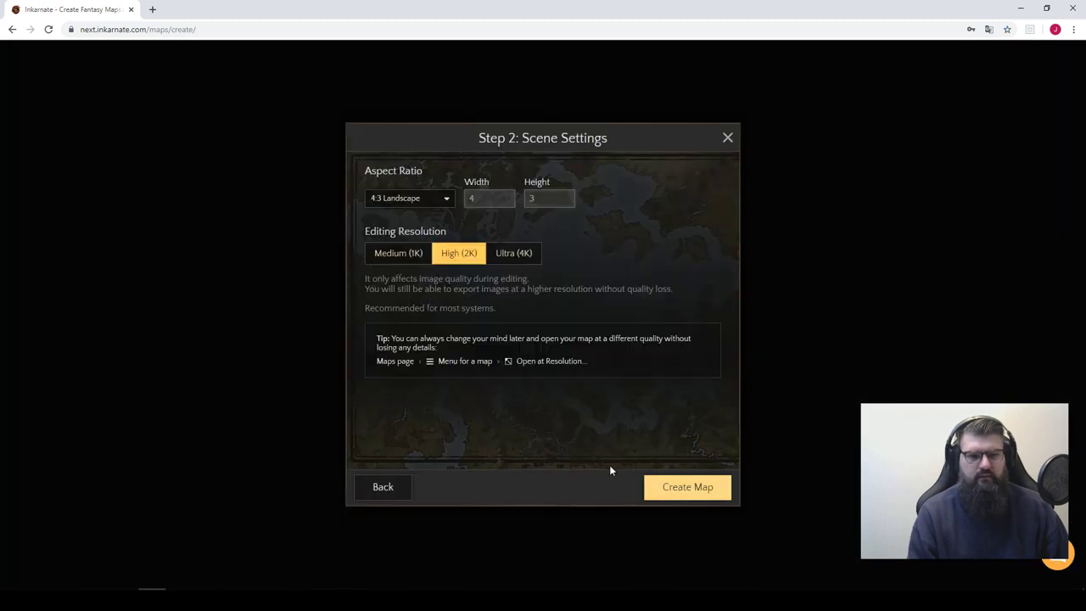
click(420, 200)
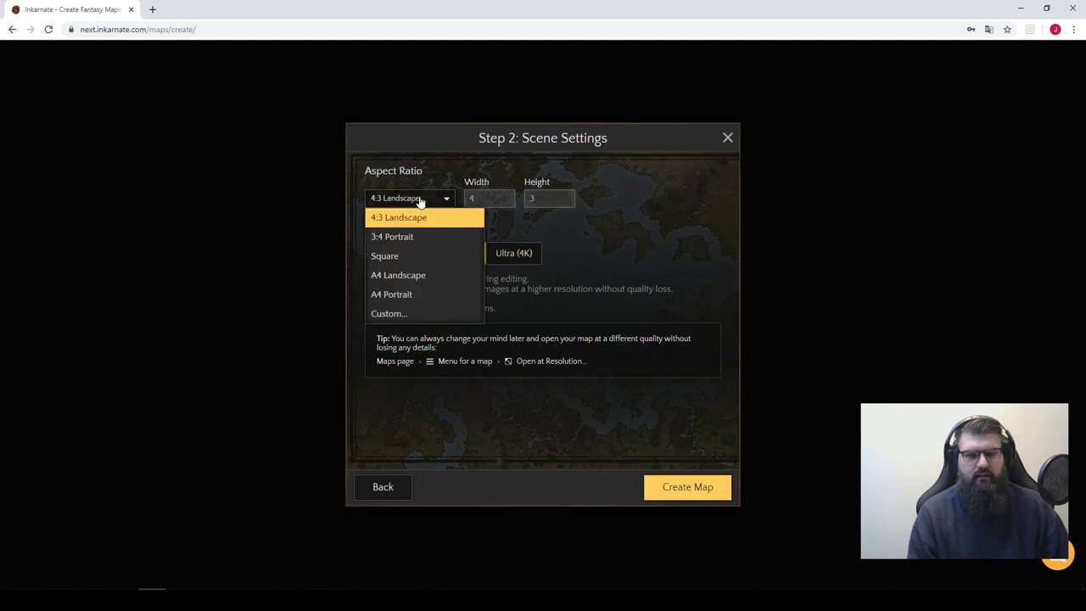
click(396, 277)
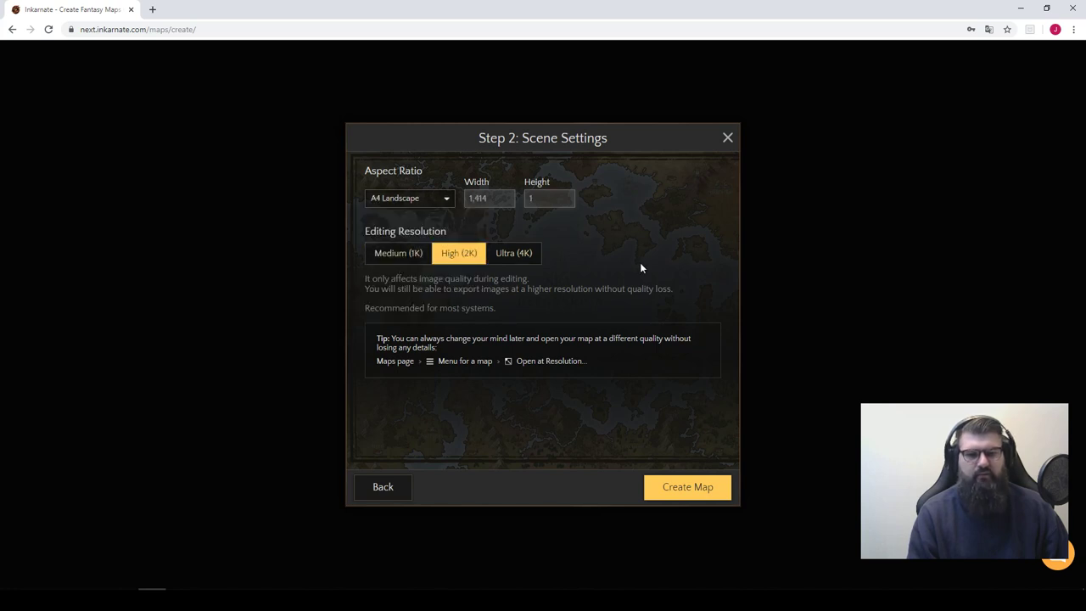
click(532, 253)
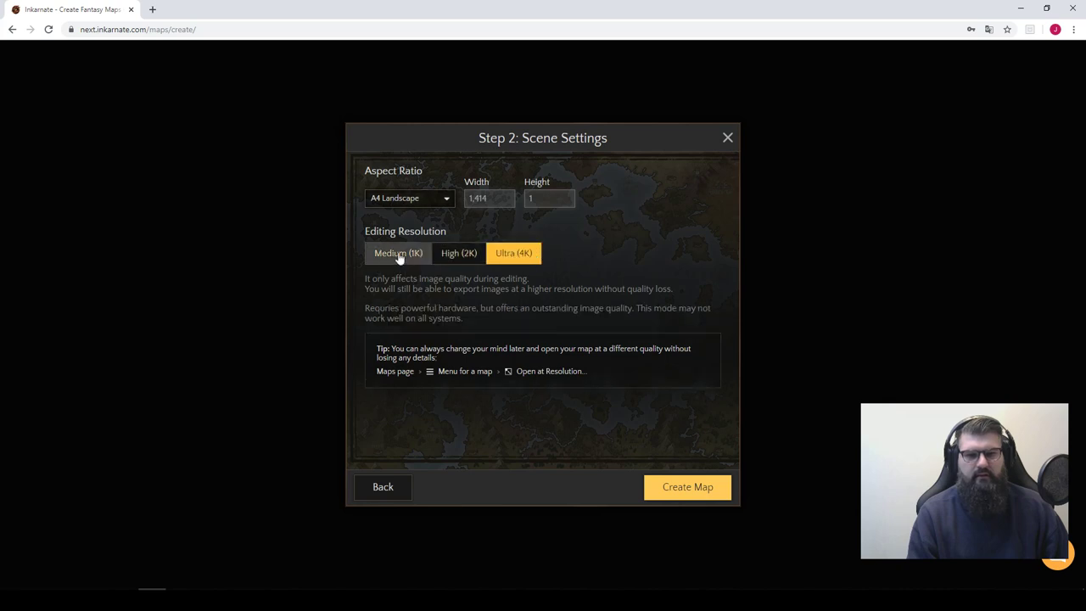
click(475, 260)
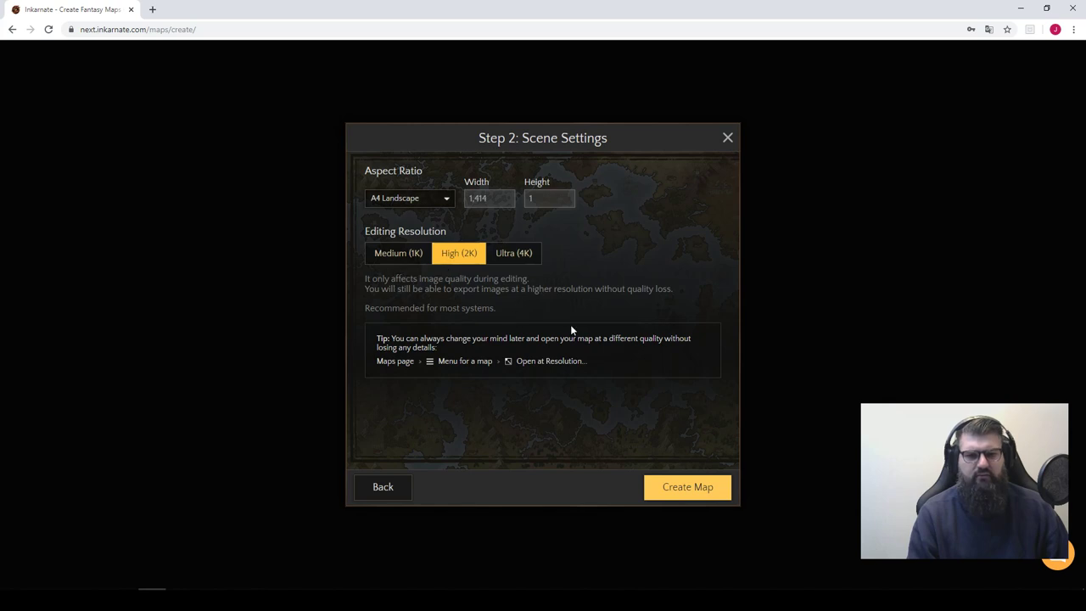
click(682, 487)
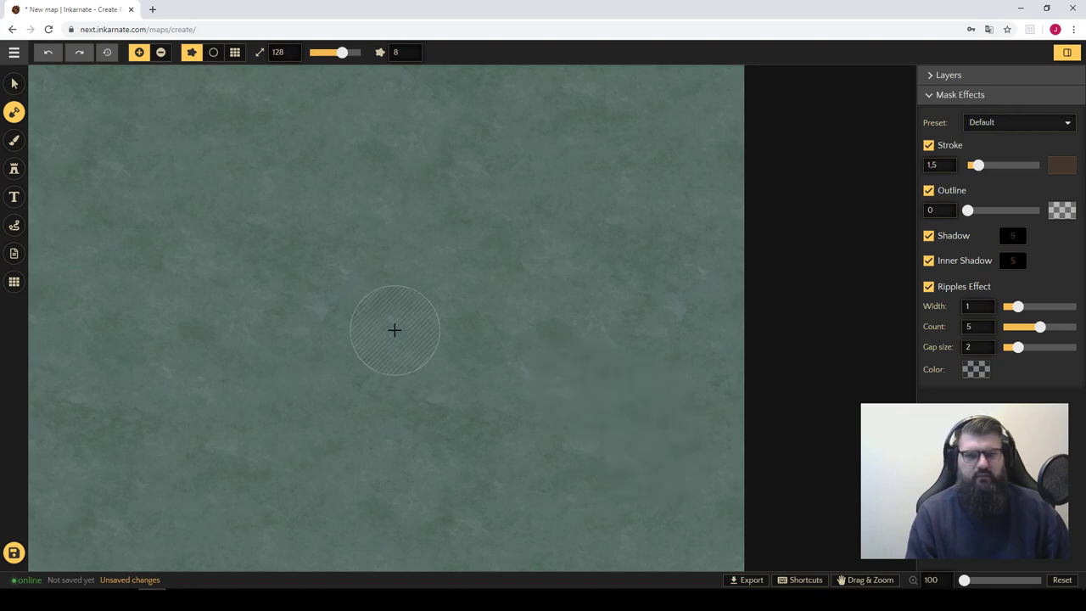
- Save the map under the title 'Jans Fantasy World Map 1'
click(13, 552)
click(537, 87)
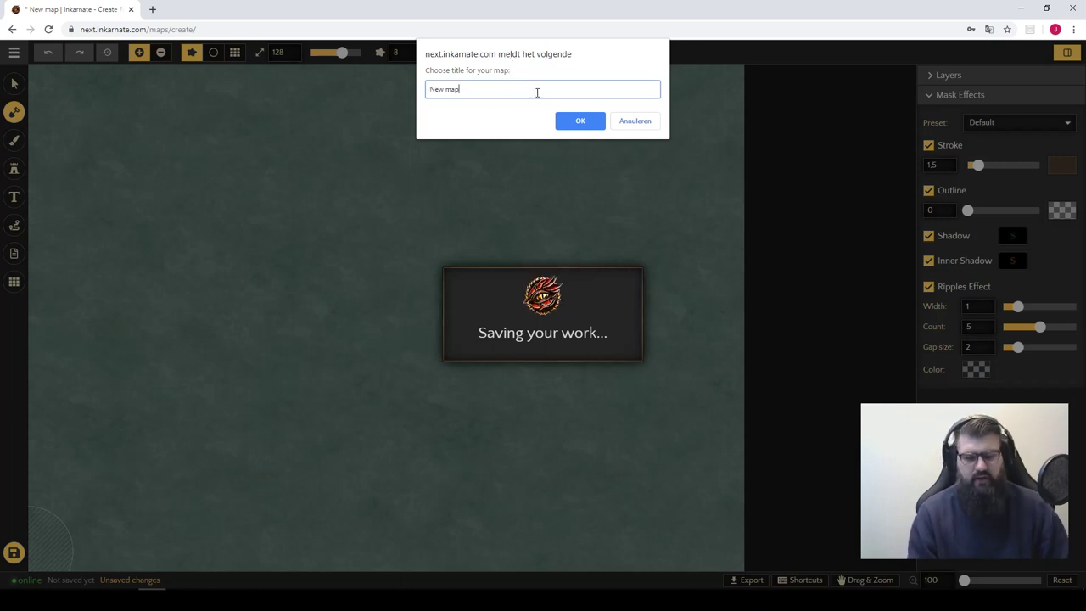
key(ctrl+a)
text(Jans Fantasy)
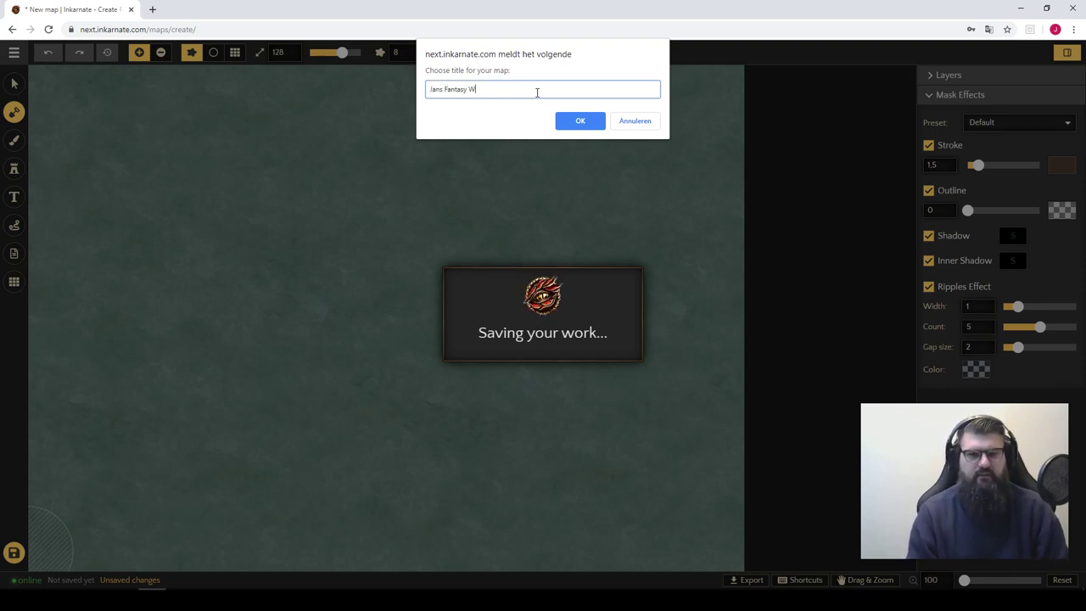
text( World Map 1)
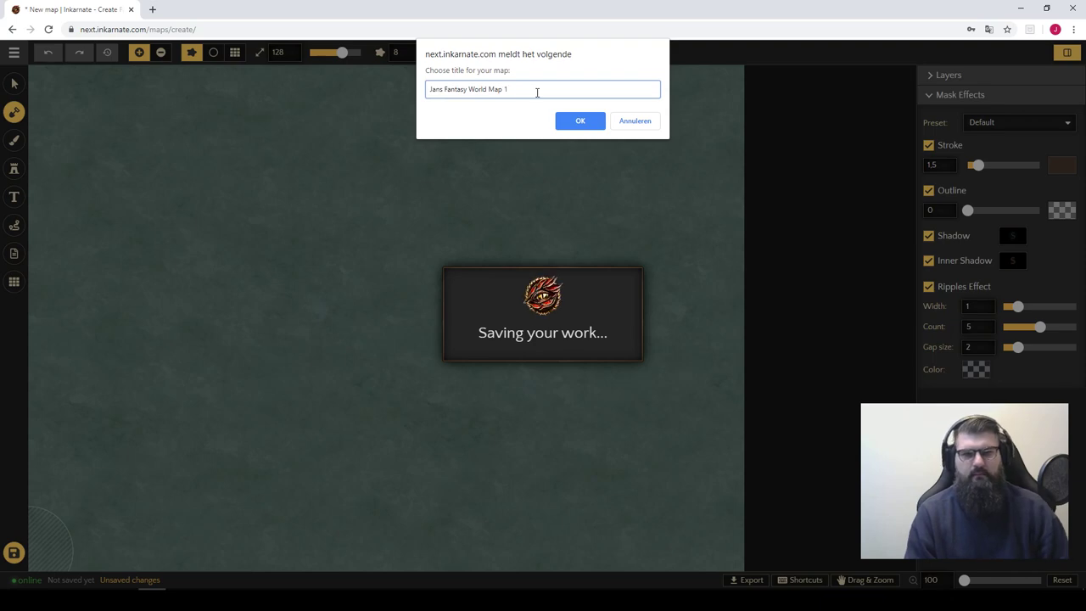
click(566, 119)
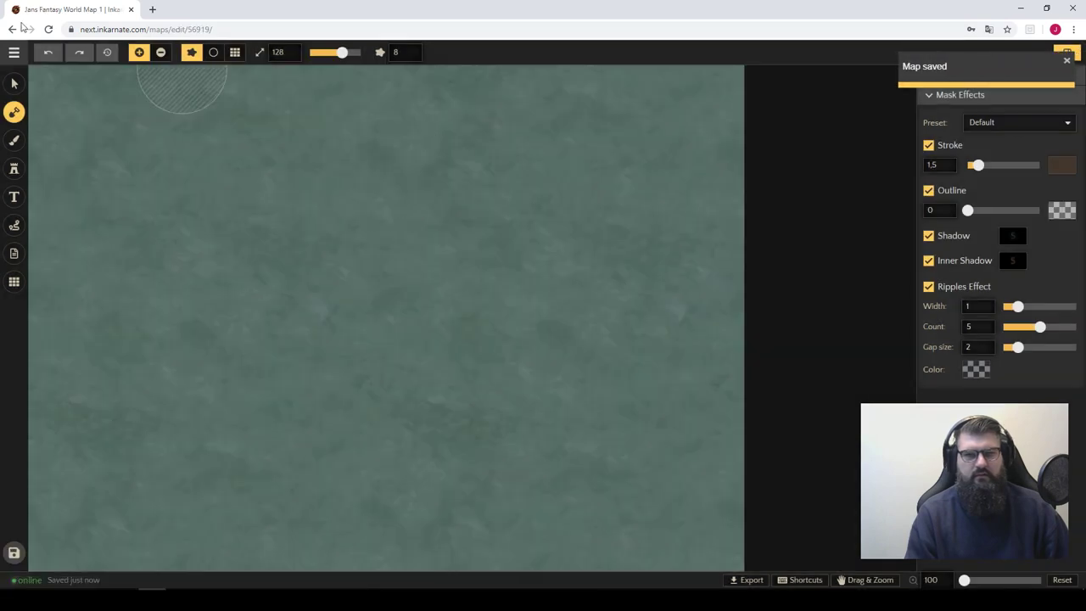
- Export the map as a JPG image and show the download in its folder
click(14, 52)
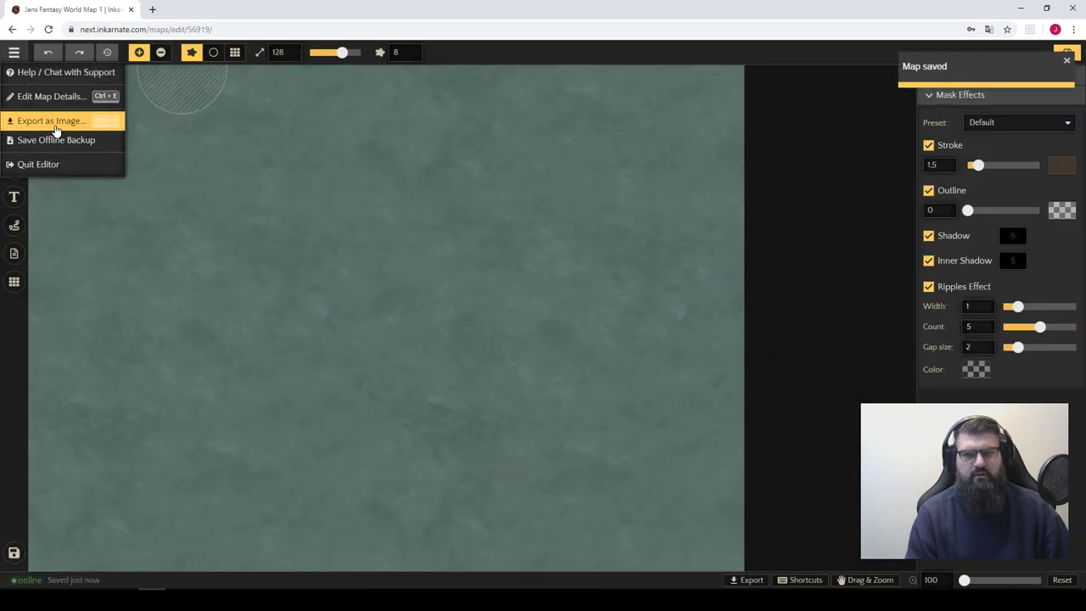
click(52, 122)
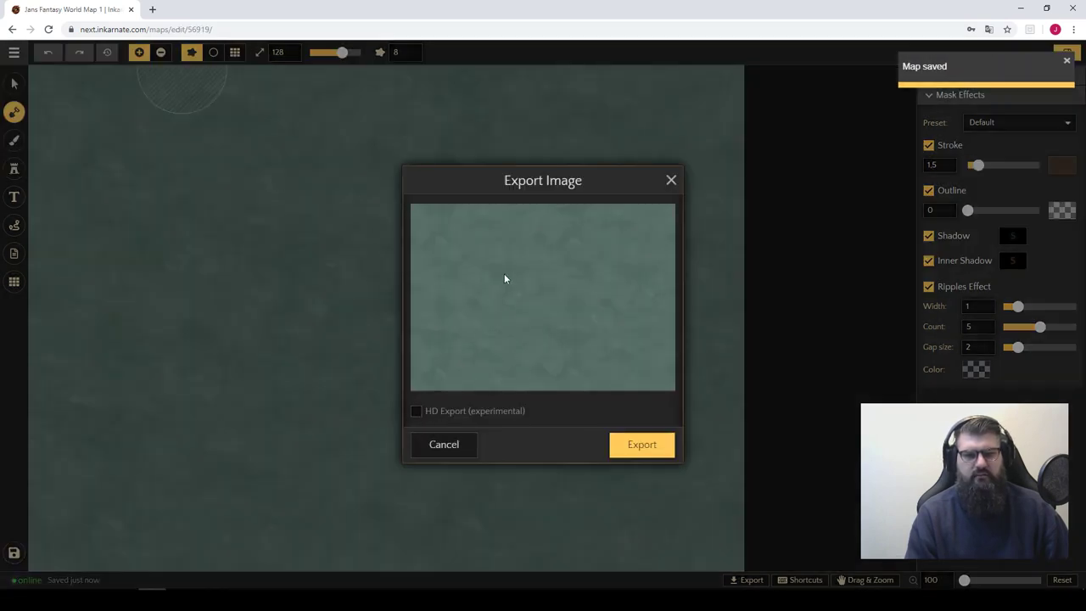
click(607, 446)
click(114, 584)
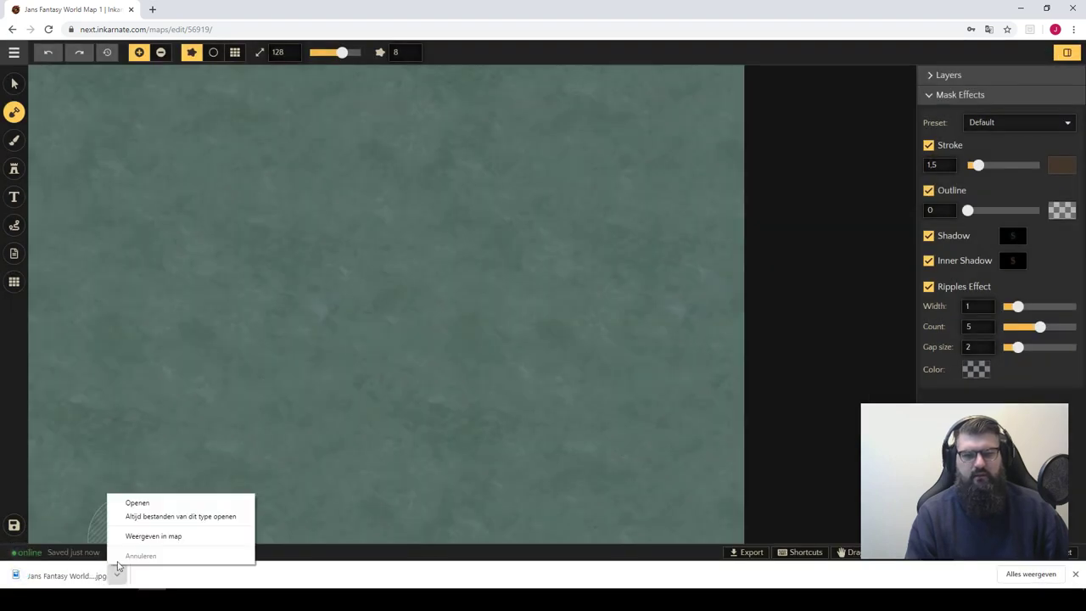
click(133, 535)
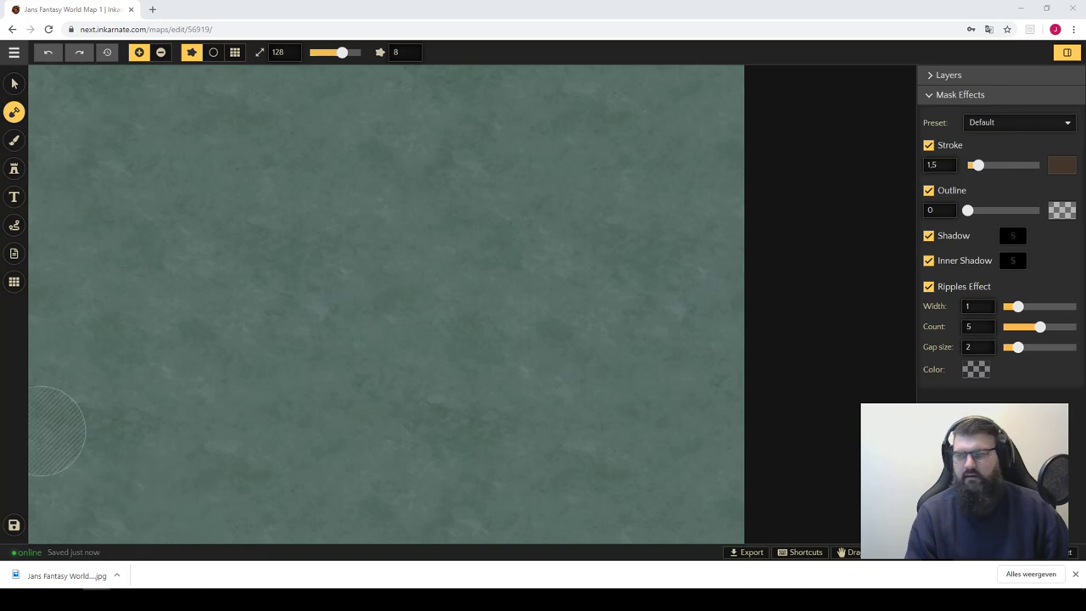
- Close the stray browser tab and switch to Photoshop with the exported map
key(alt+Tab)
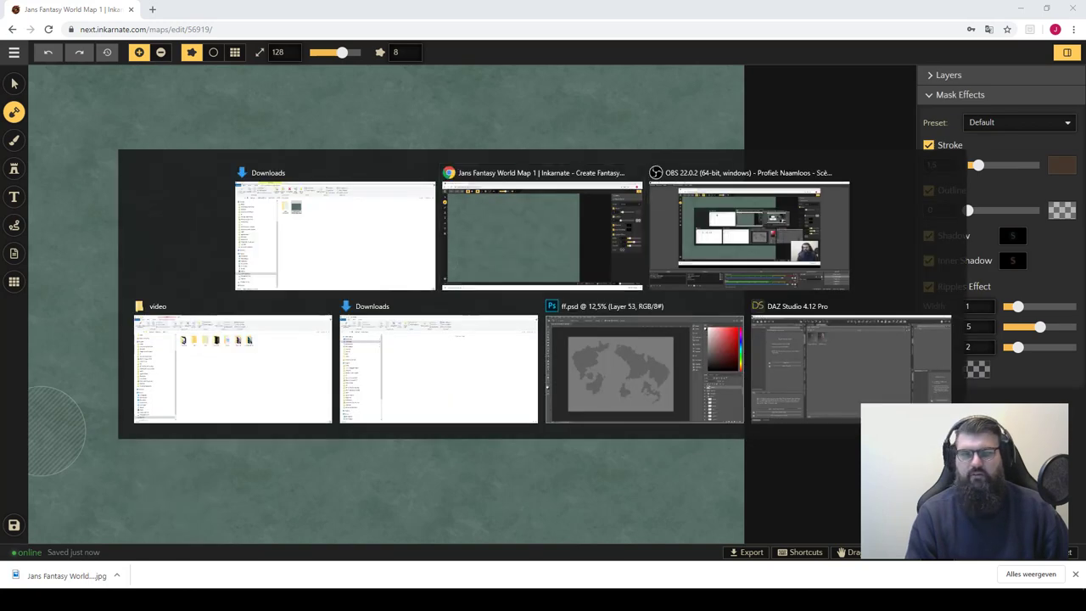
key(alt+Tab)
key(alt+Tab)
key(alt+Tab)
key(alt+Tab)
key(alt+Tab)
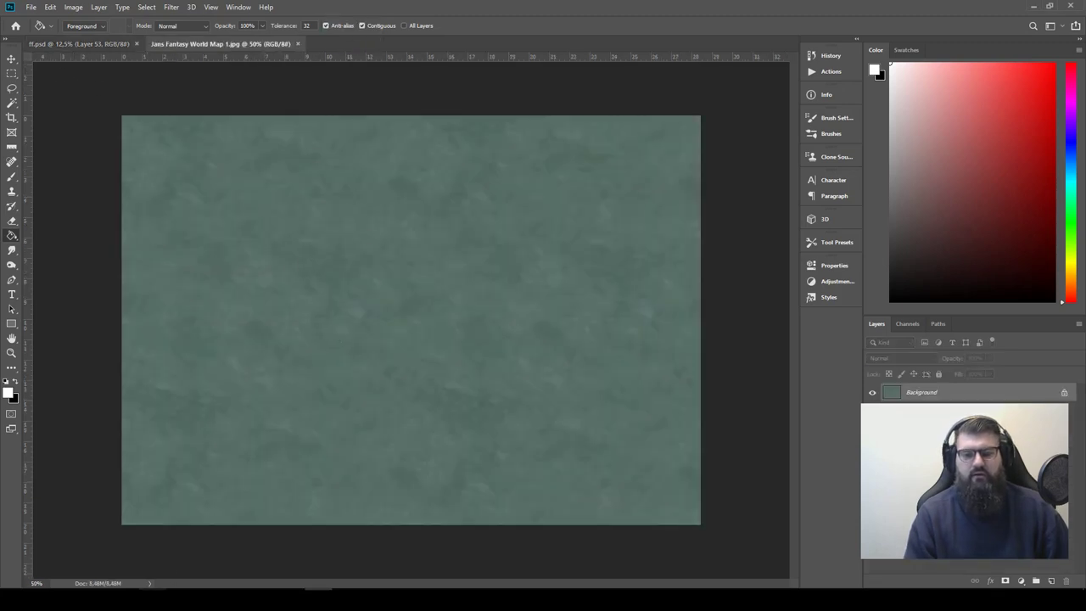
key(alt+Tab)
click(153, 10)
key(ctrl+w)
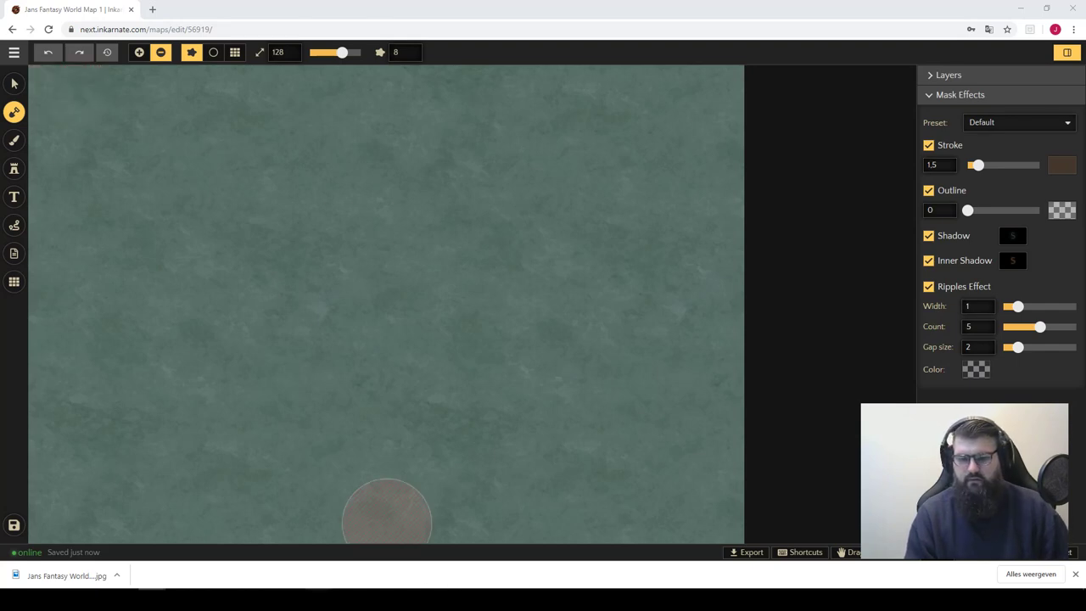
click(319, 585)
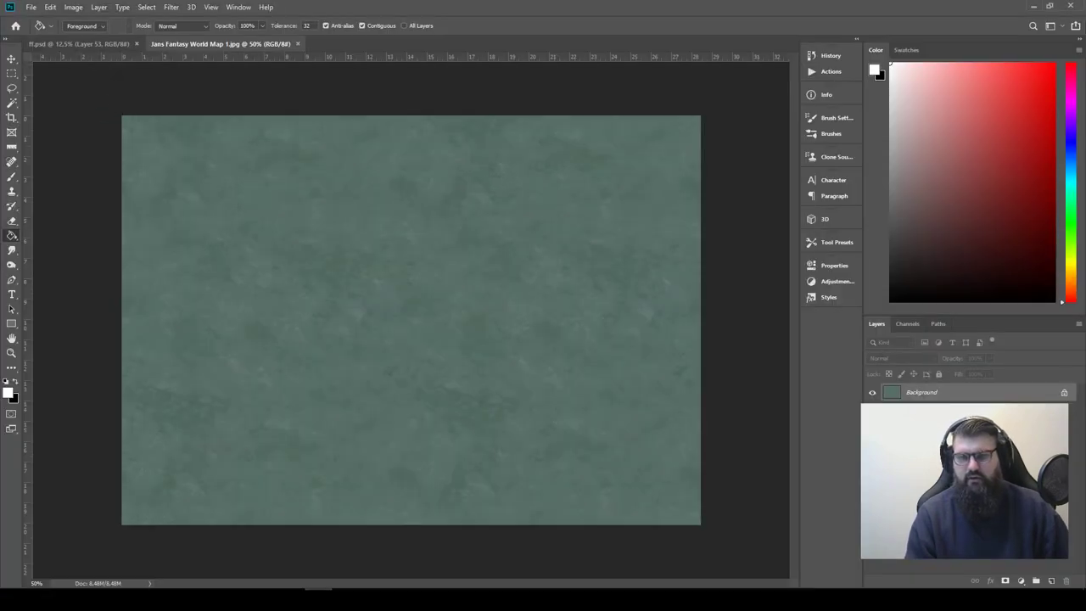
- Copy the merged ff.psd continent map and paste it into Jans Fantasy World Map 1
click(84, 44)
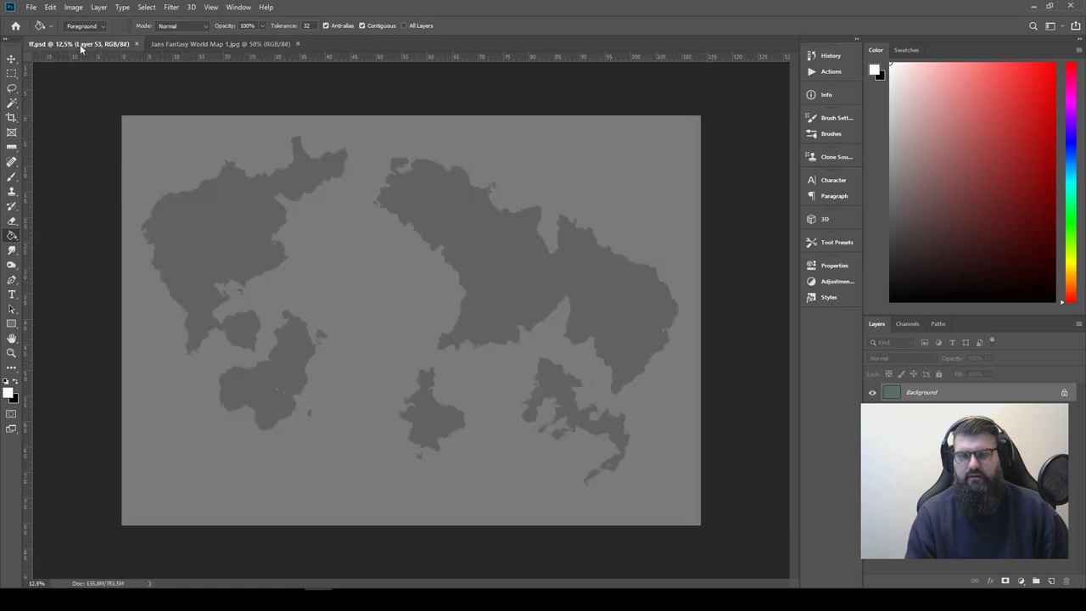
key(ctrl+a)
click(50, 7)
click(68, 97)
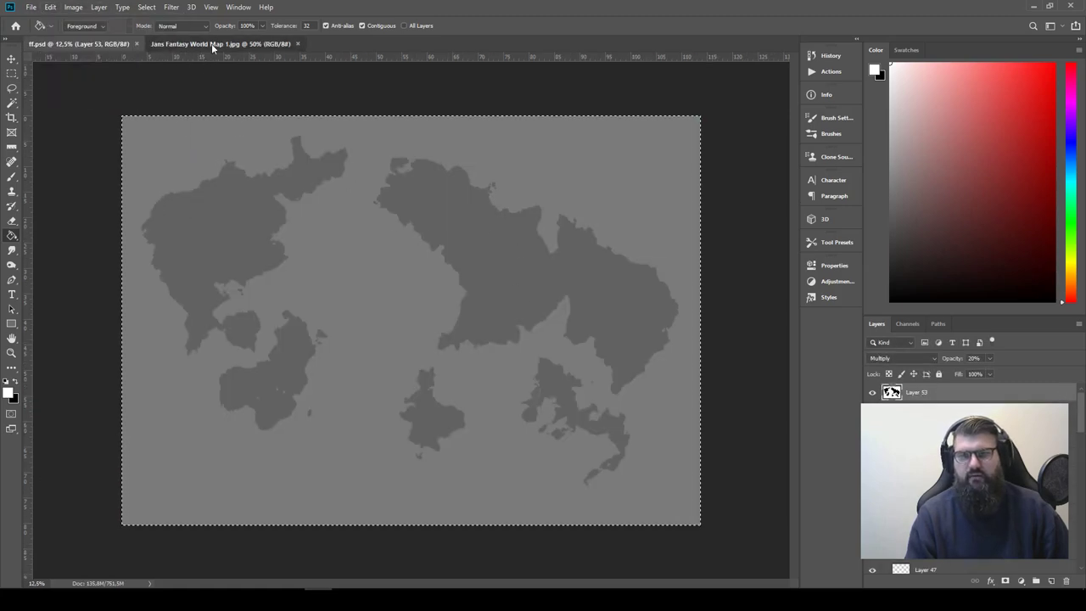
click(211, 44)
key(ctrl+v)
- Scale the pasted continent map so it fills the whole canvas
key(ctrl+t)
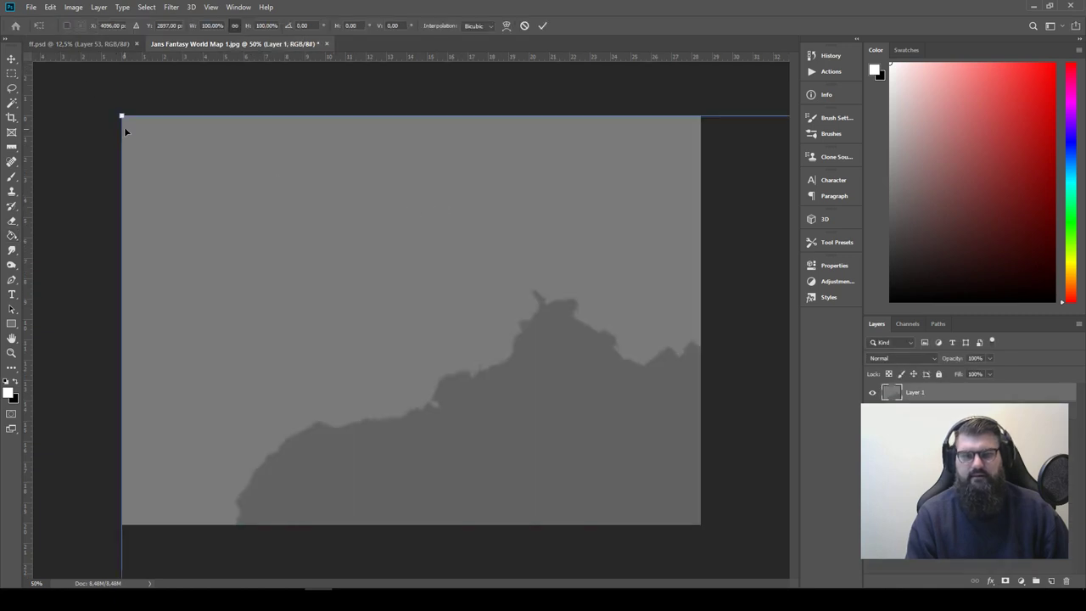
mouse_move(122, 116)
mouse_down()
mouse_move(567, 432)
mouse_move(133, 97)
mouse_move(120, 102)
mouse_move(509, 379)
mouse_move(46, 90)
mouse_move(528, 400)
mouse_up()
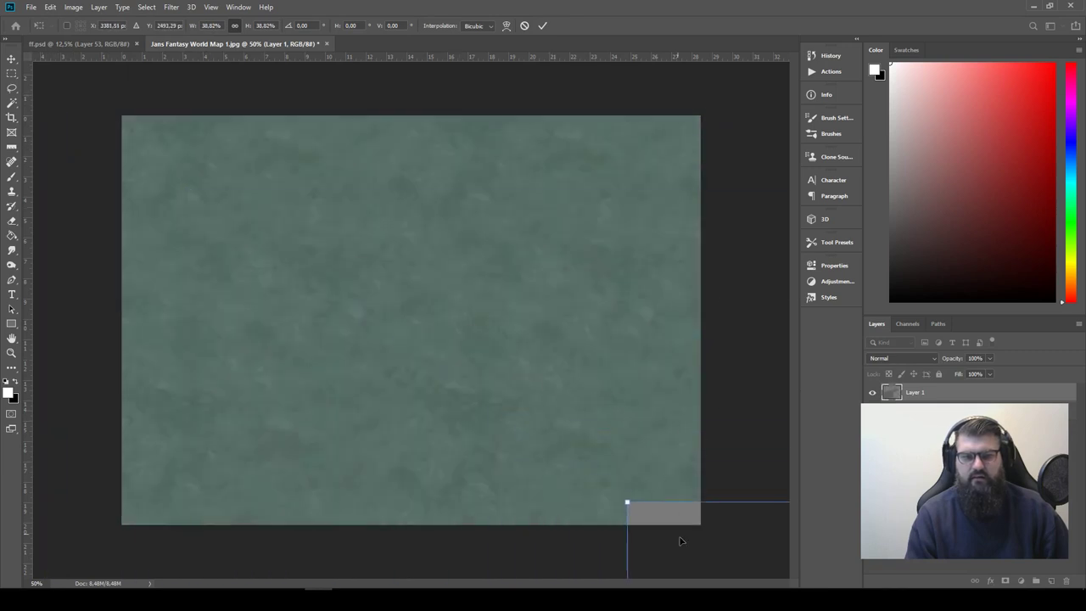
drag(679, 540, 117, 114)
mouse_move(64, 80)
mouse_down()
mouse_move(637, 484)
mouse_move(174, 153)
mouse_move(192, 176)
mouse_up()
mouse_move(447, 345)
mouse_down()
mouse_move(725, 507)
mouse_move(712, 500)
mouse_up()
key(Return)
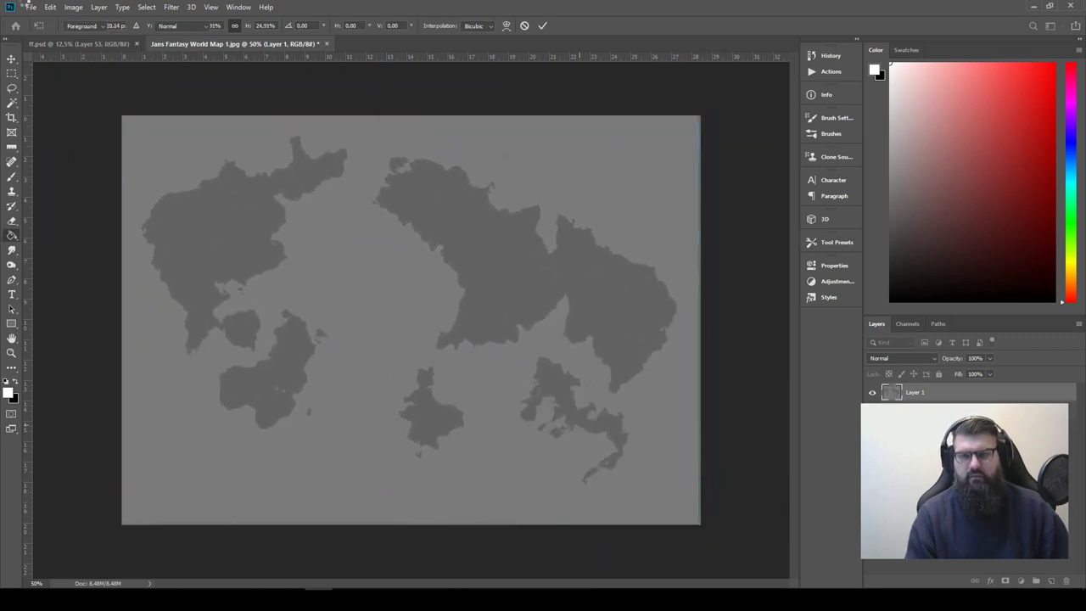
- Save the image as a maximum-quality JPEG, flattening it to one layer
click(30, 7)
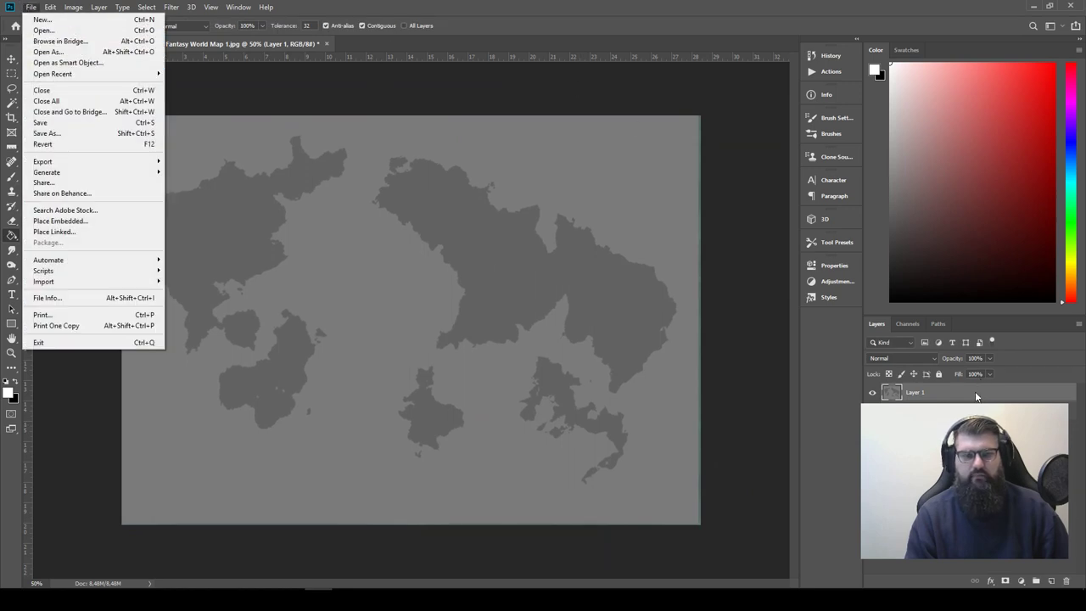
key(Escape)
key(ctrl+s)
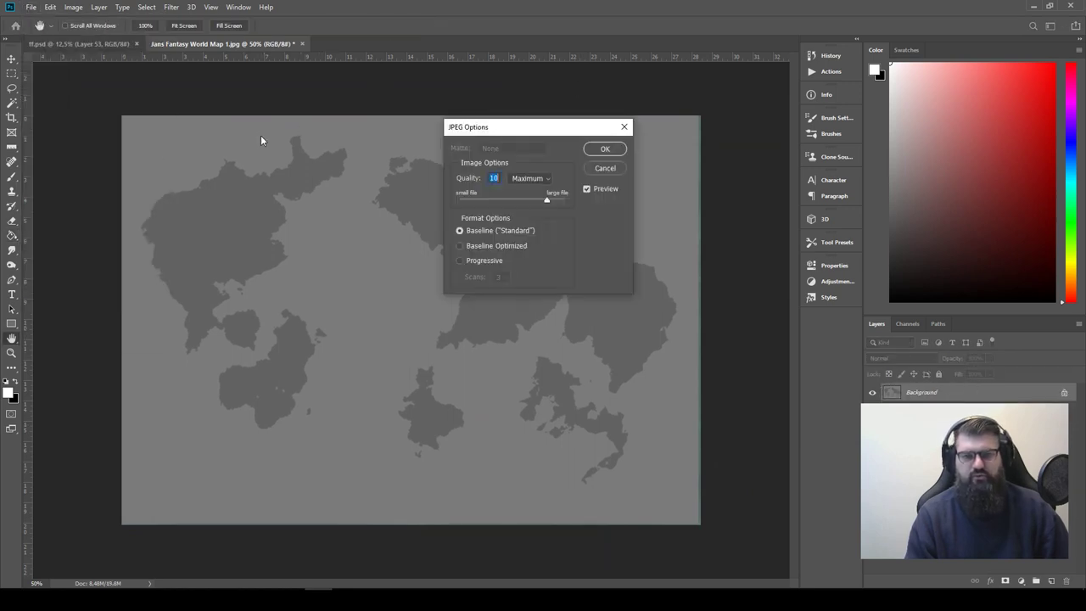
click(605, 149)
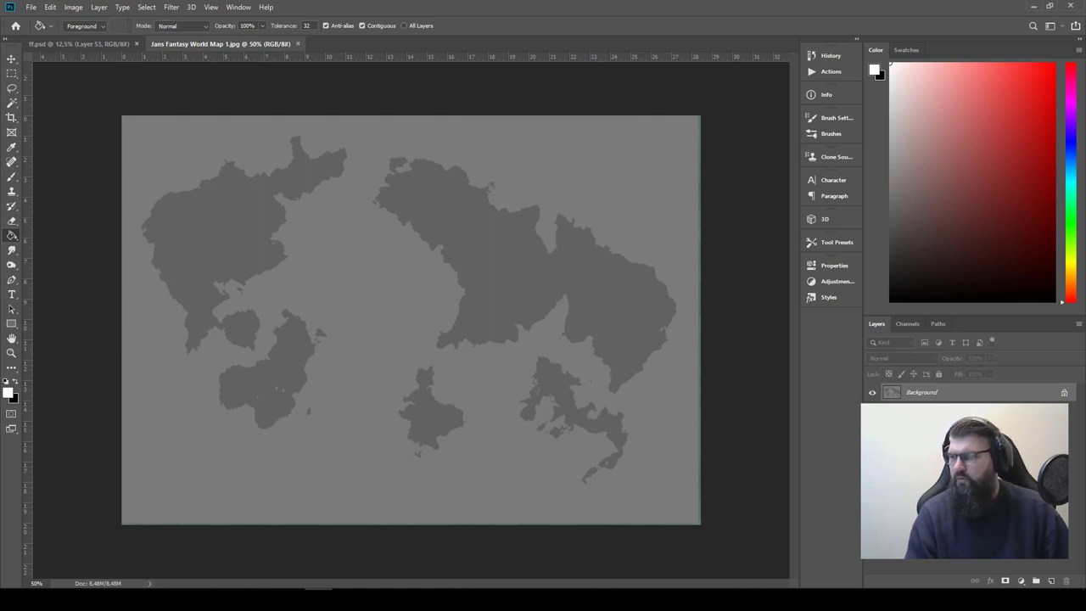
- Lasso the western continent, try moving it, then undo the move
click(11, 88)
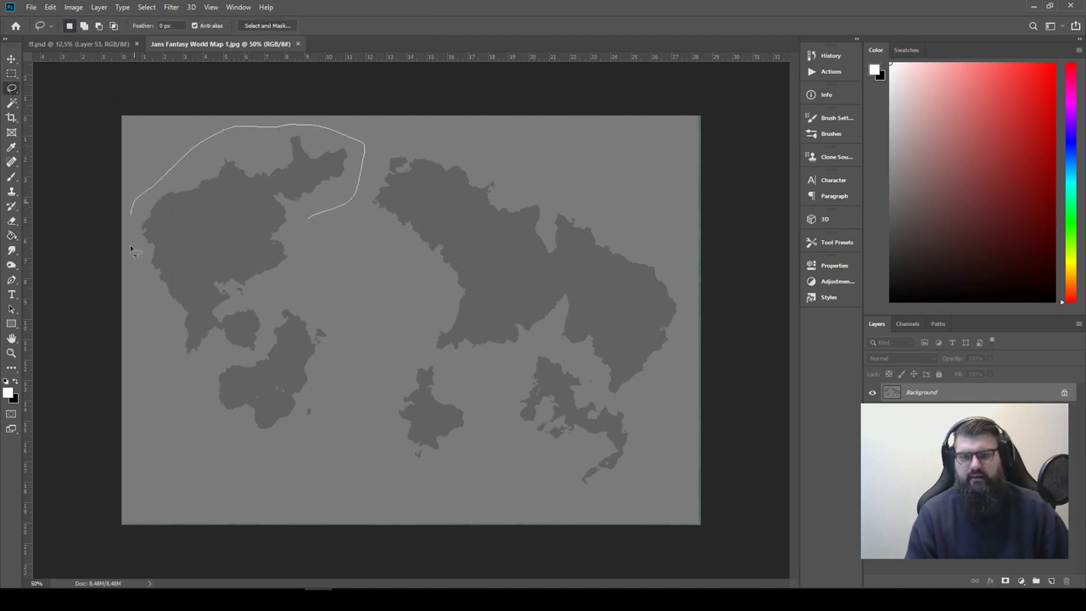
drag(266, 348, 254, 277)
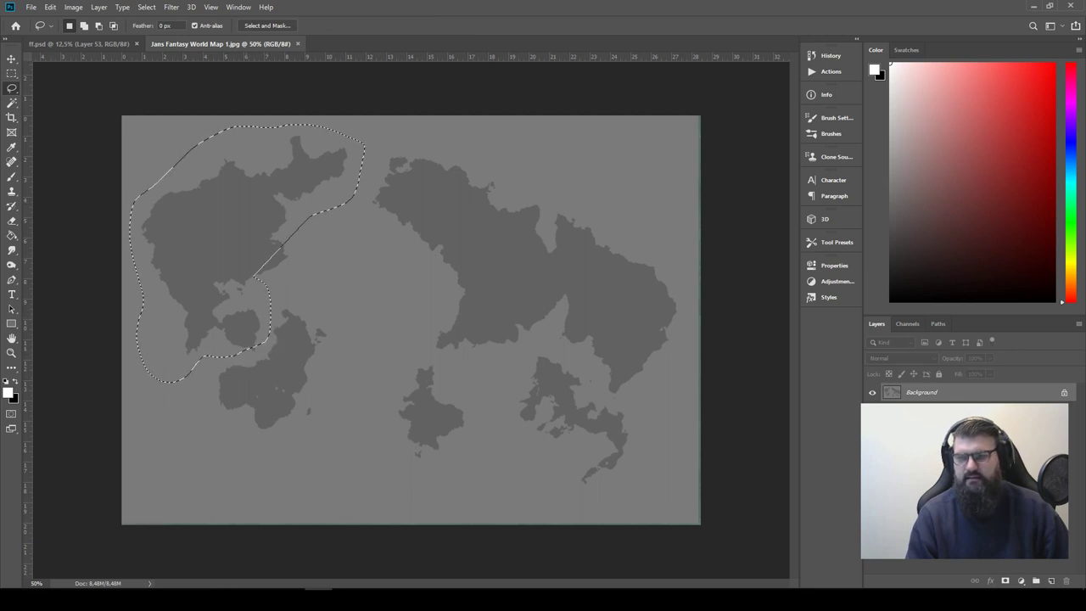
drag(291, 169, 198, 183)
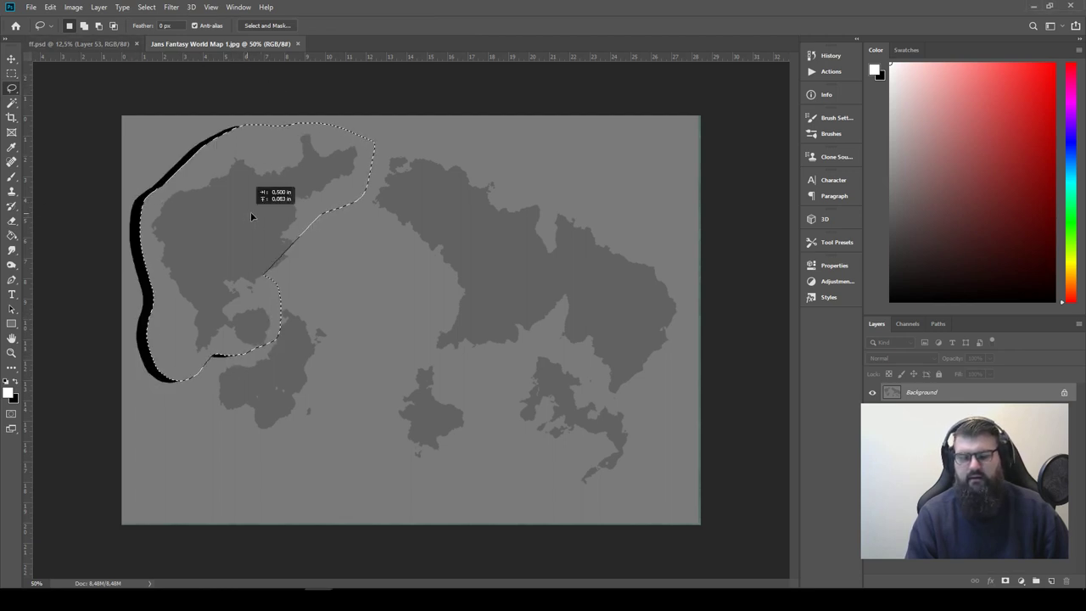
key(ctrl+z)
- Clear the selection and bring up the maximized YouTube shapes tutorial
key(ctrl+d)
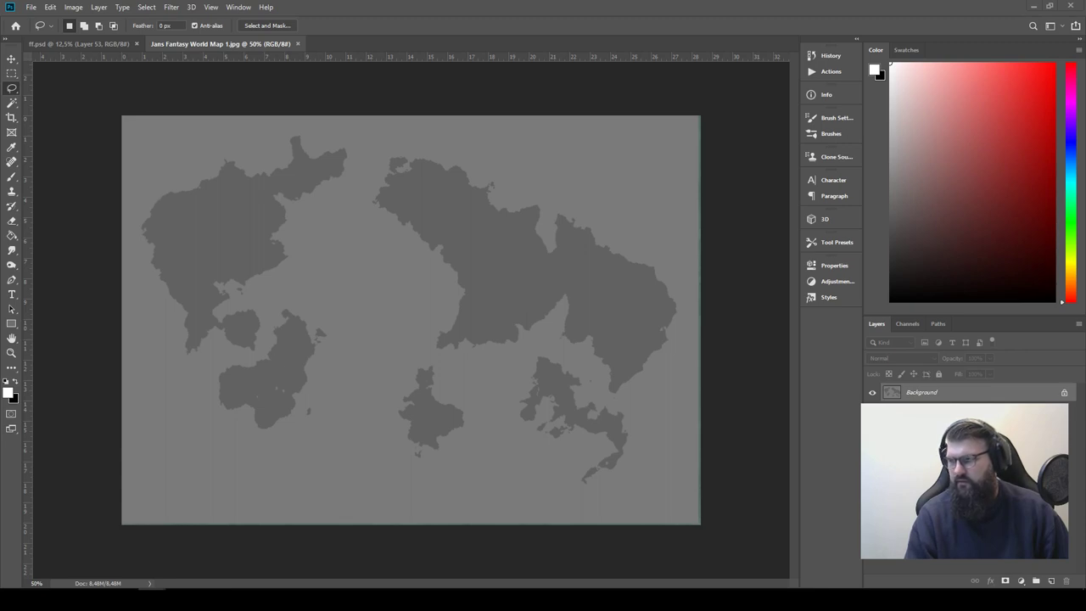
key(alt+Tab)
double_click(274, 107)
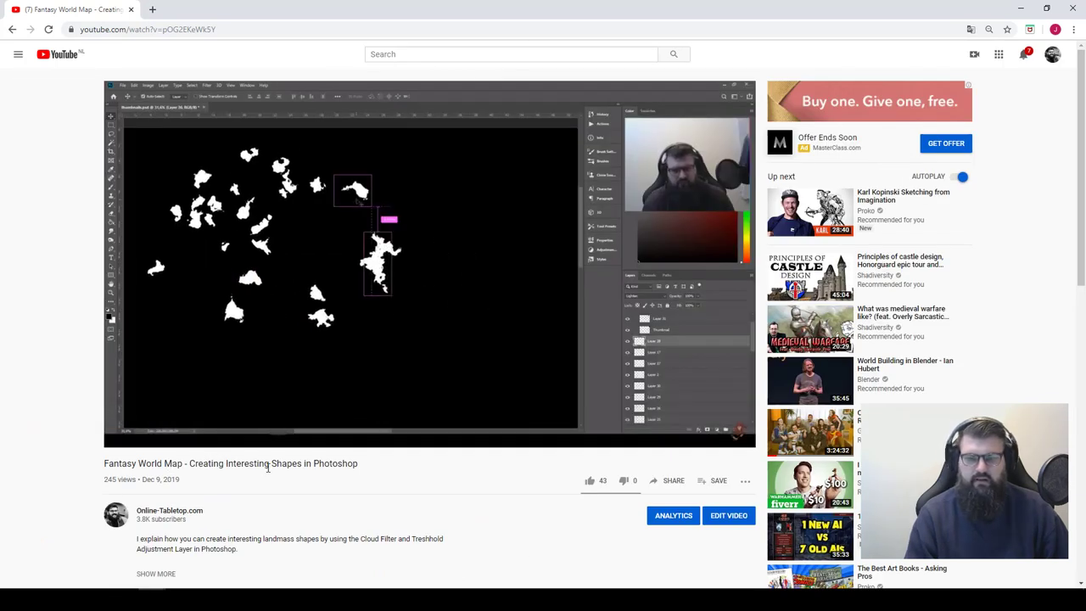
- Skip the tutorial to 37:53, 43:51 and 46:19, then close it and return to Inkarnate
click(605, 429)
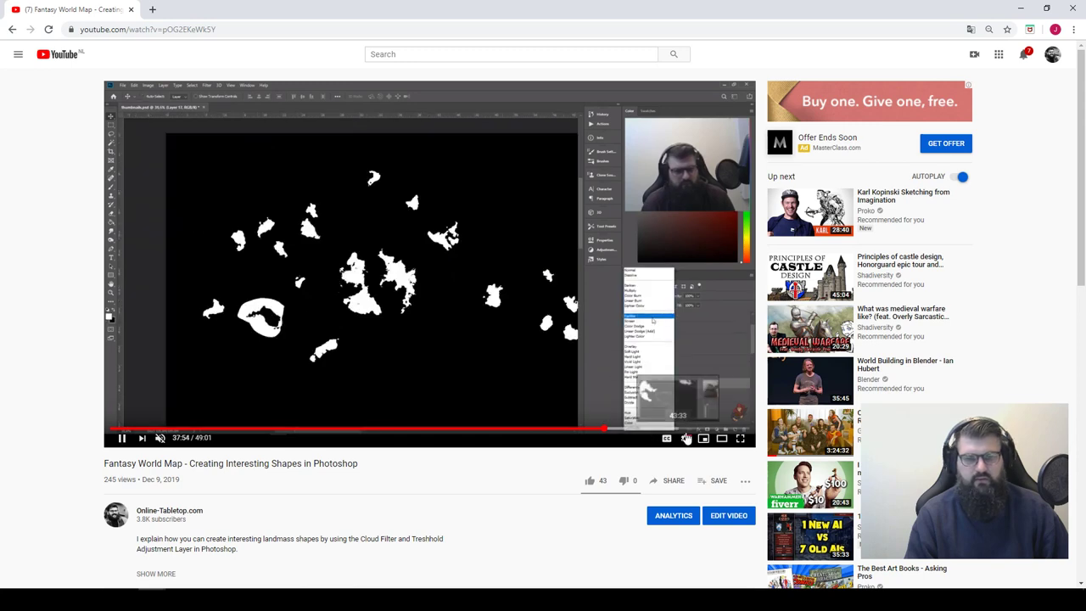
click(687, 429)
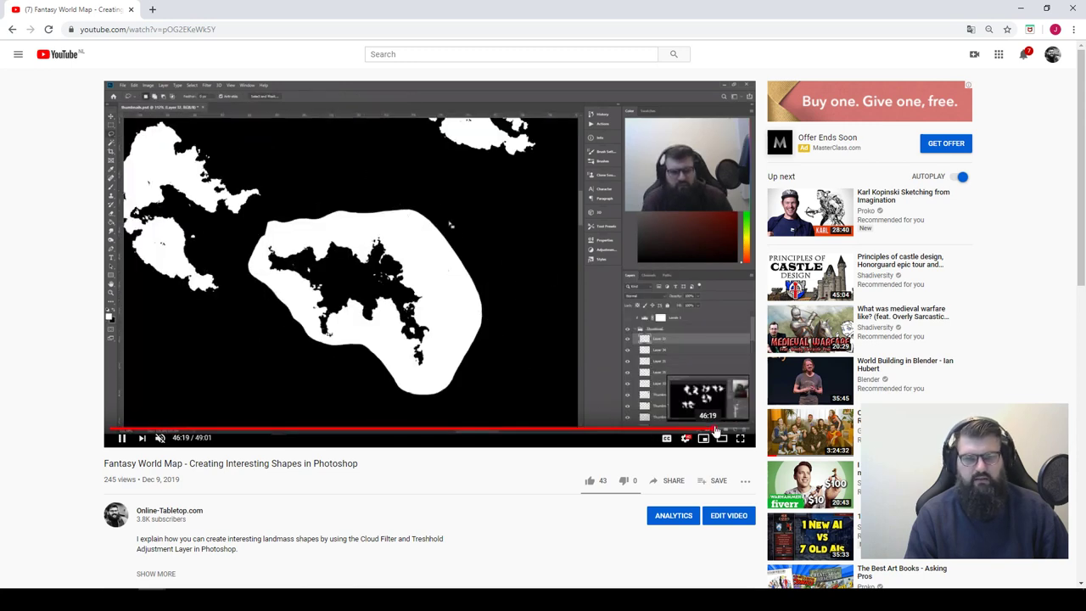
click(718, 429)
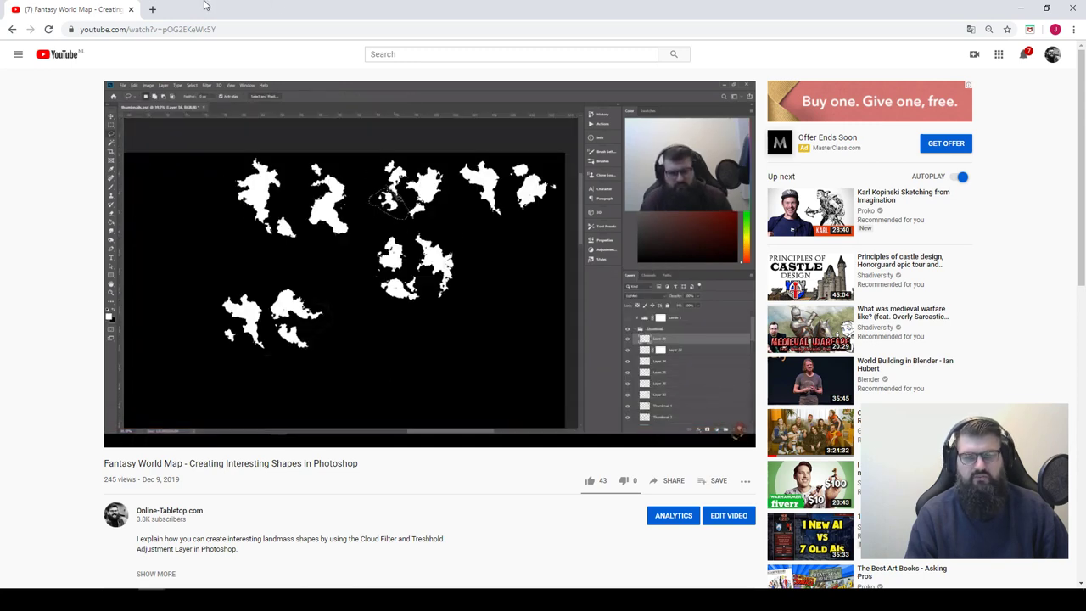
click(130, 9)
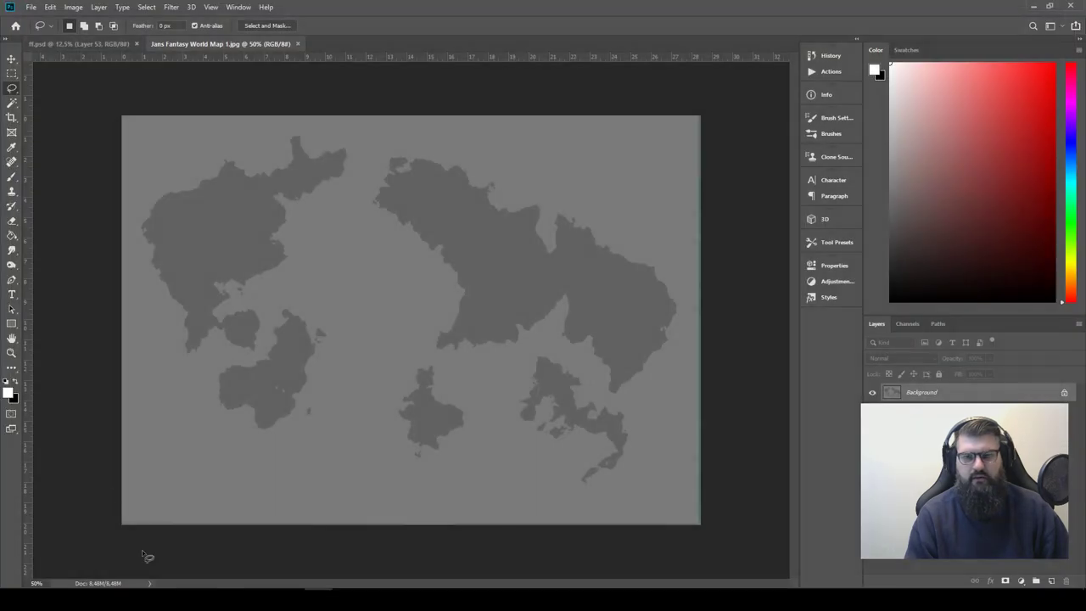
key(alt+Tab)
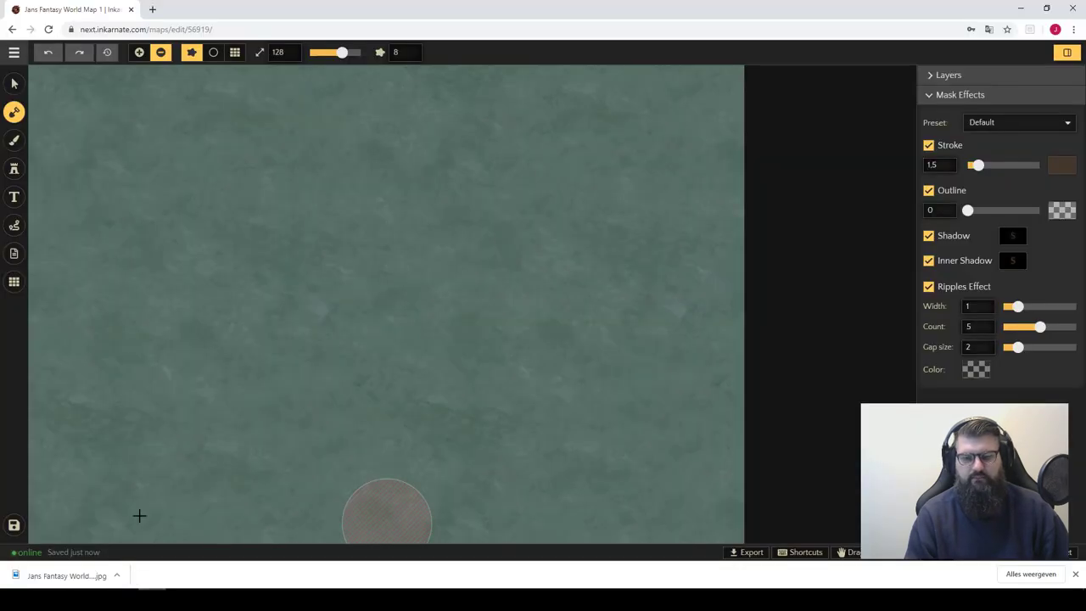
- Start a custom brush-texture upload using Jans Fantasy World Map 1.jpg from Downloads
click(14, 140)
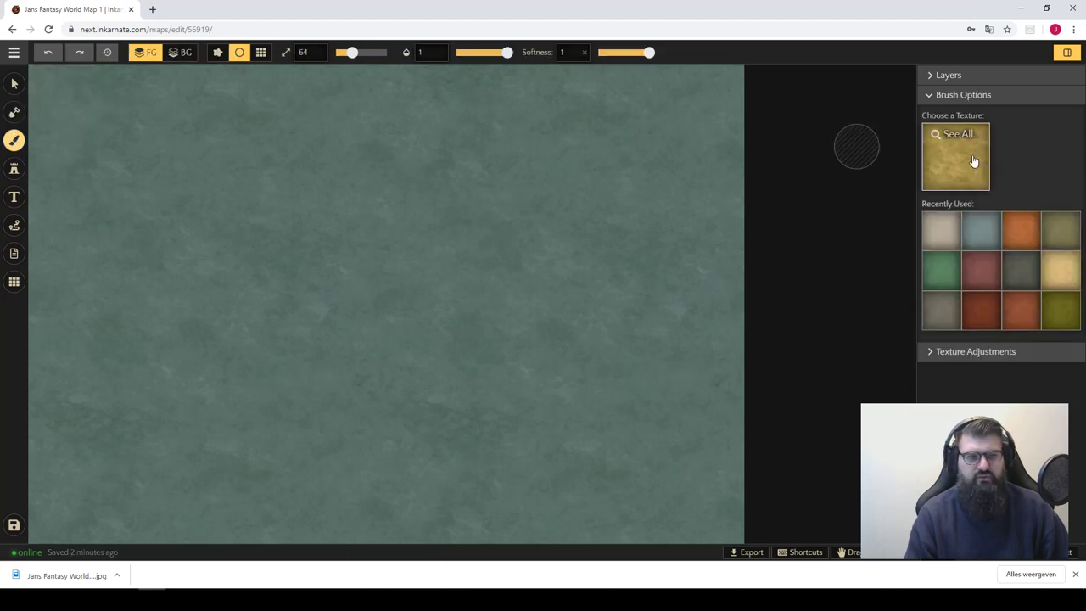
click(955, 135)
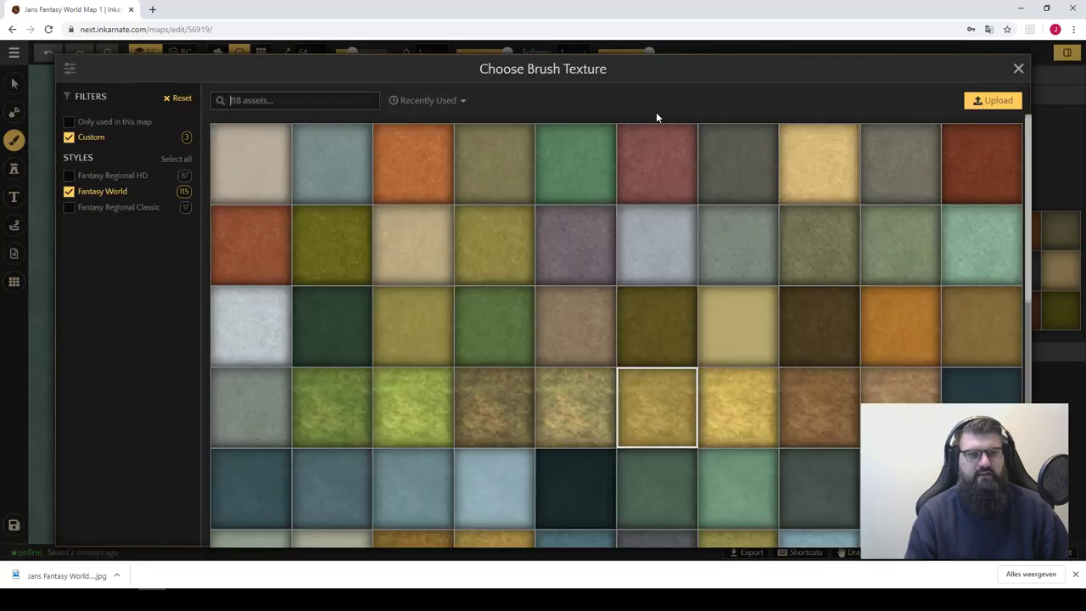
click(993, 104)
click(147, 145)
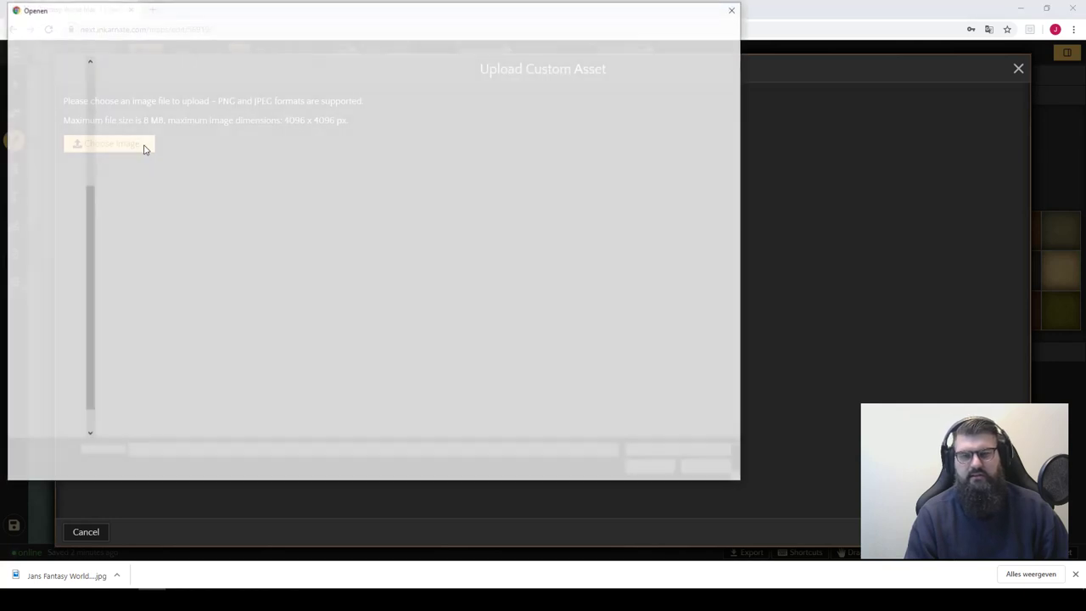
scroll(49, 117, up, 5)
click(51, 98)
double_click(196, 95)
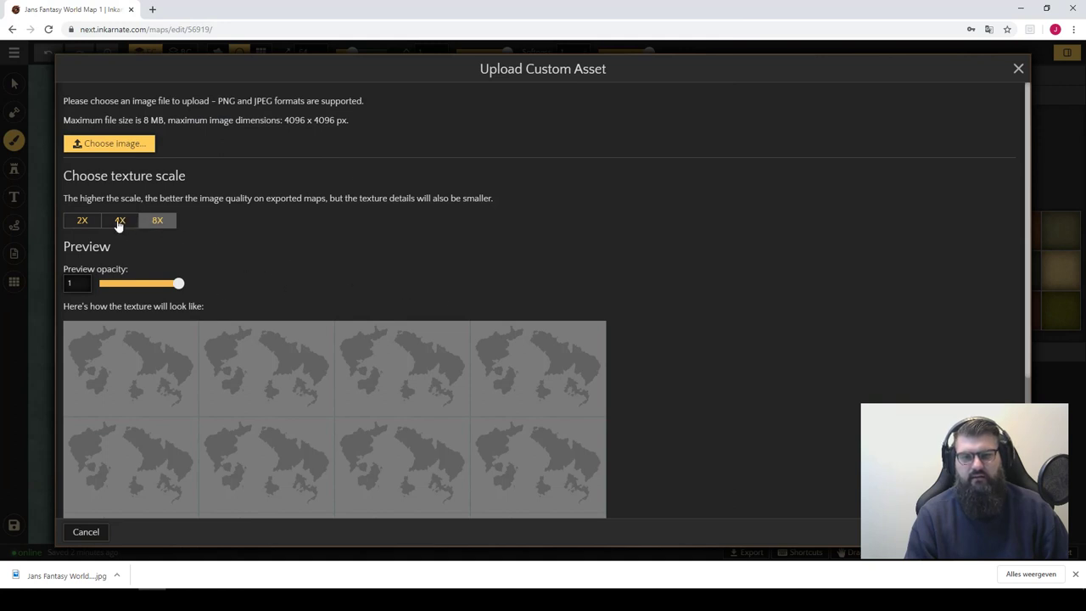
- Upload the texture at 2X scale and select it as the brush texture
click(83, 221)
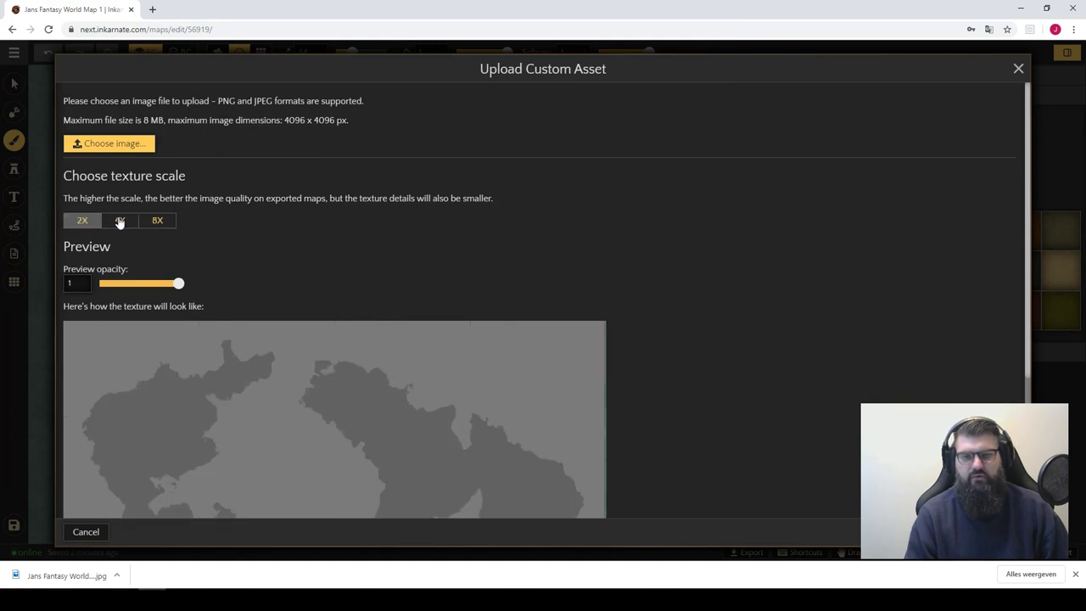
click(157, 222)
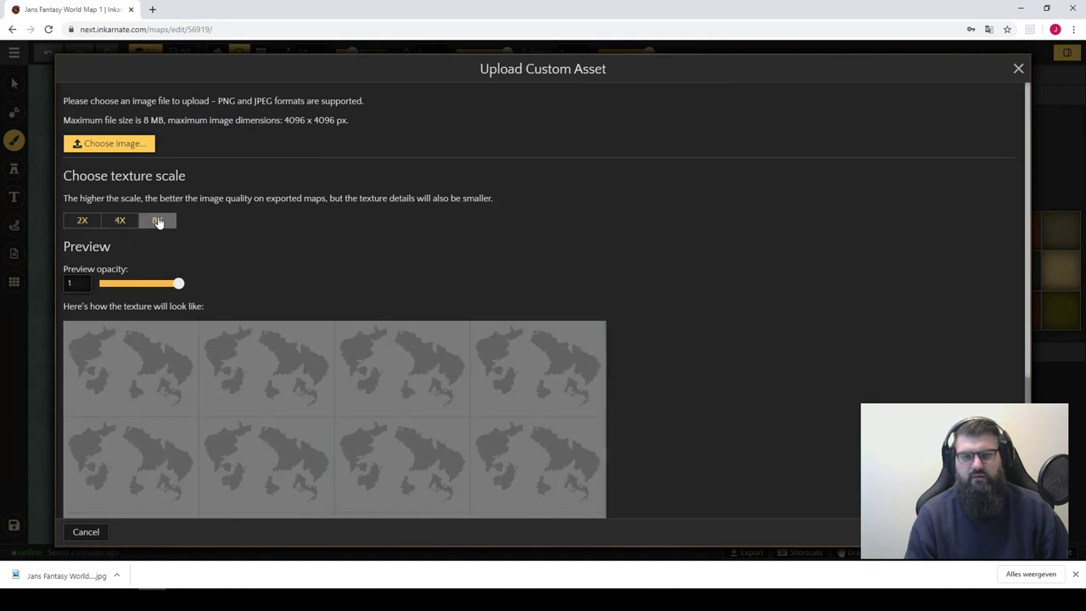
click(99, 221)
scroll(213, 214, down, 2)
scroll(215, 196, down, 1)
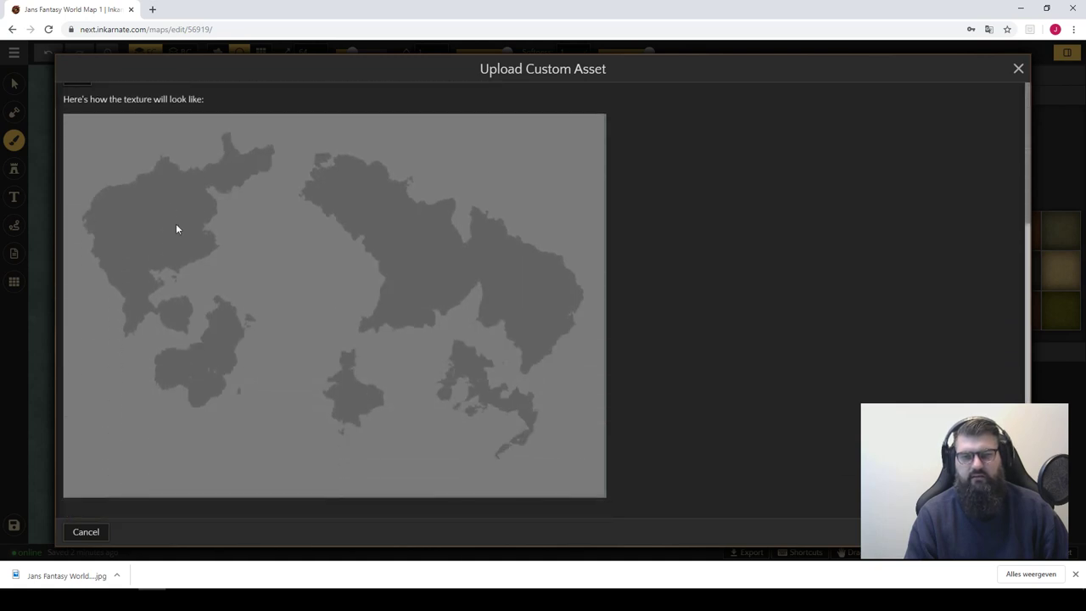
scroll(356, 300, up, 2)
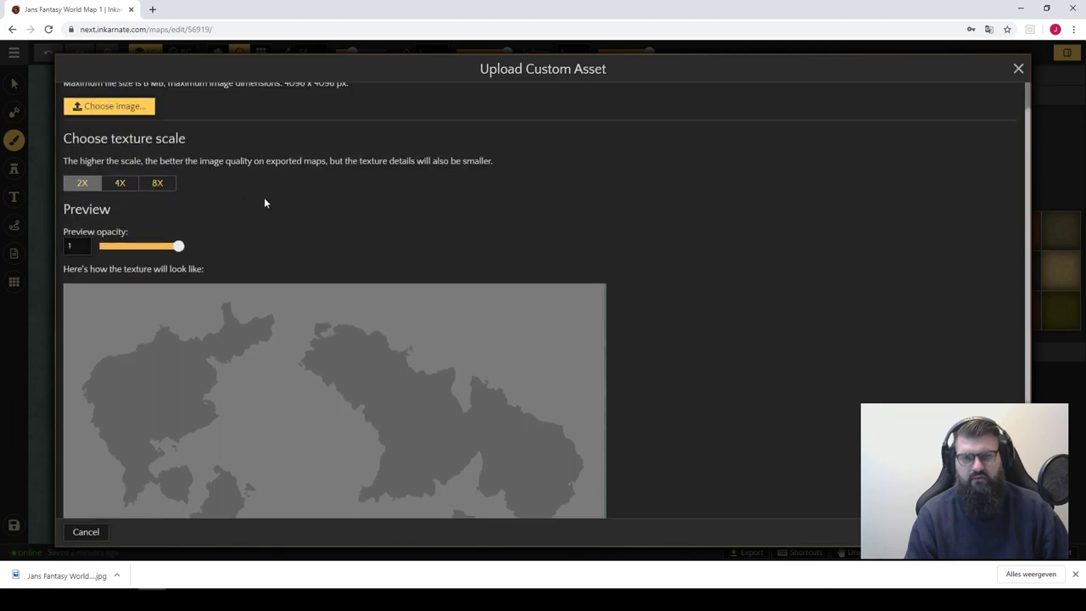
scroll(284, 200, down, 2)
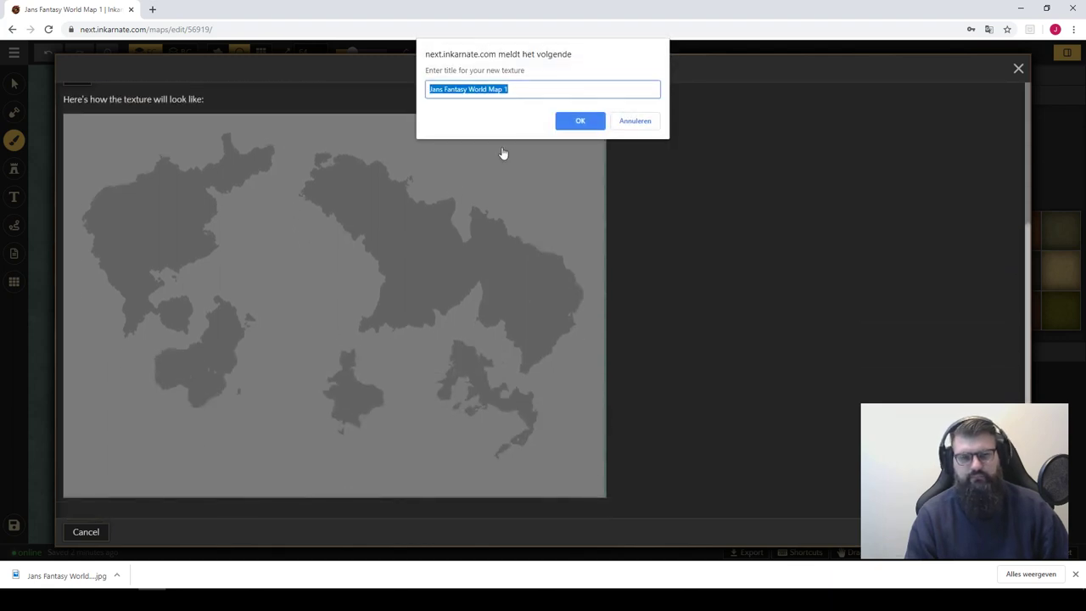
click(579, 123)
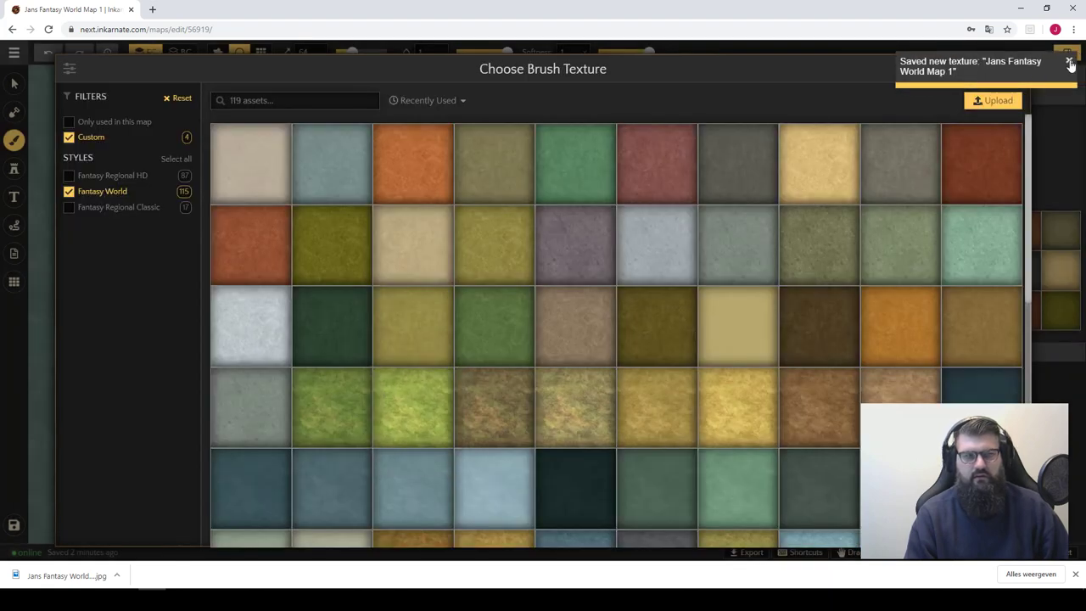
click(1070, 66)
scroll(817, 274, down, 4)
scroll(816, 274, down, 3)
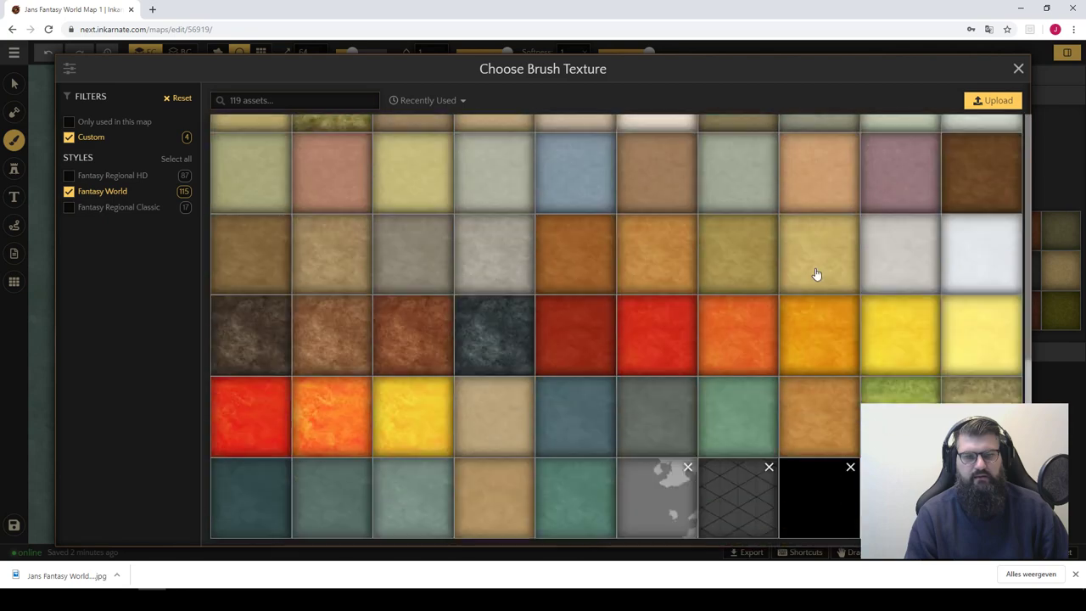
click(817, 475)
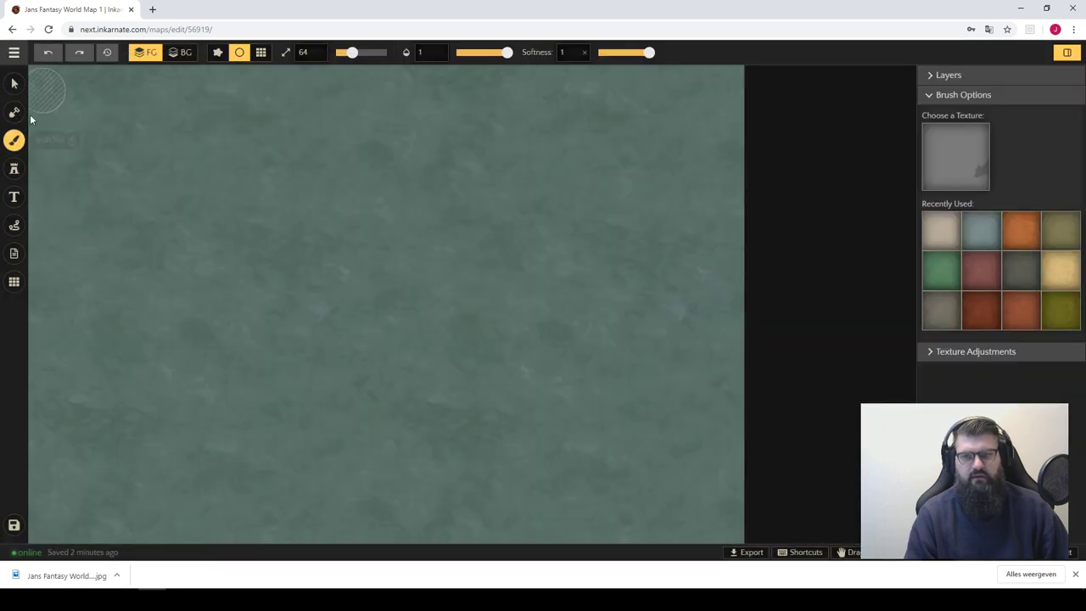
- Paint the continent-map texture over the background layer with a size-200, zero-softness brush
click(179, 52)
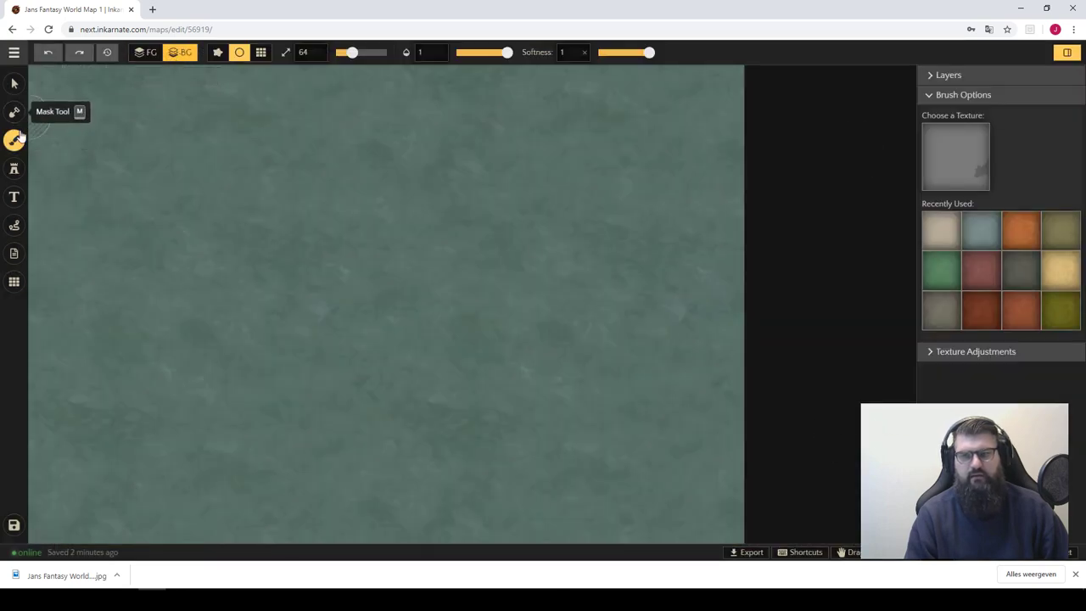
drag(352, 52, 386, 52)
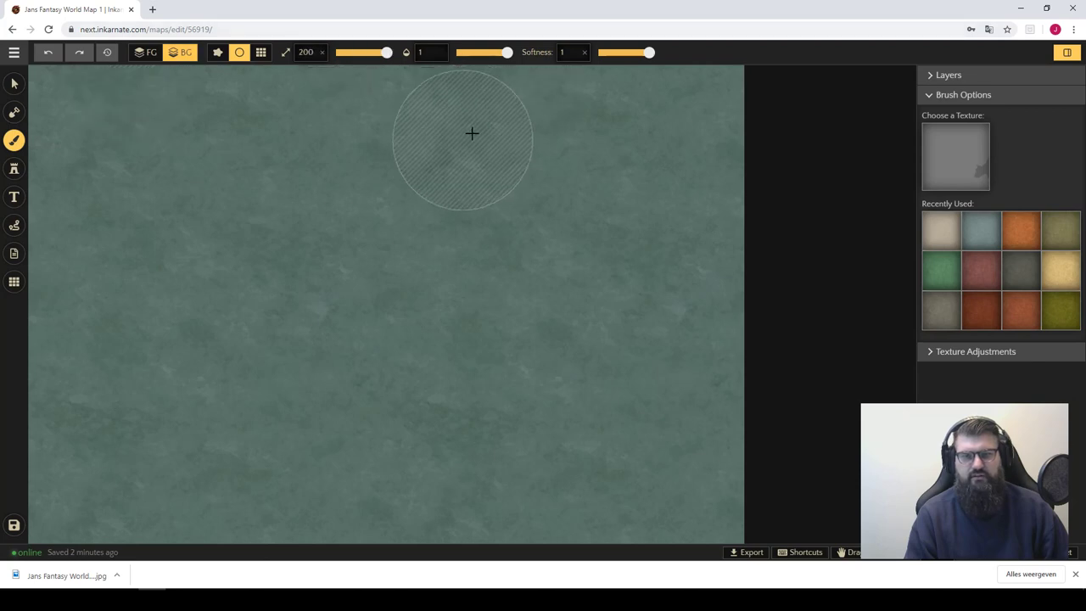
drag(647, 52, 598, 51)
mouse_move(283, 182)
mouse_down()
mouse_move(252, 151)
mouse_move(81, 232)
mouse_move(56, 95)
mouse_move(30, 441)
mouse_move(603, 504)
mouse_move(205, 391)
mouse_move(487, 504)
mouse_move(744, 269)
mouse_move(455, 72)
mouse_move(209, 137)
mouse_move(603, 177)
mouse_move(310, 371)
mouse_move(715, 489)
mouse_move(733, 476)
mouse_up()
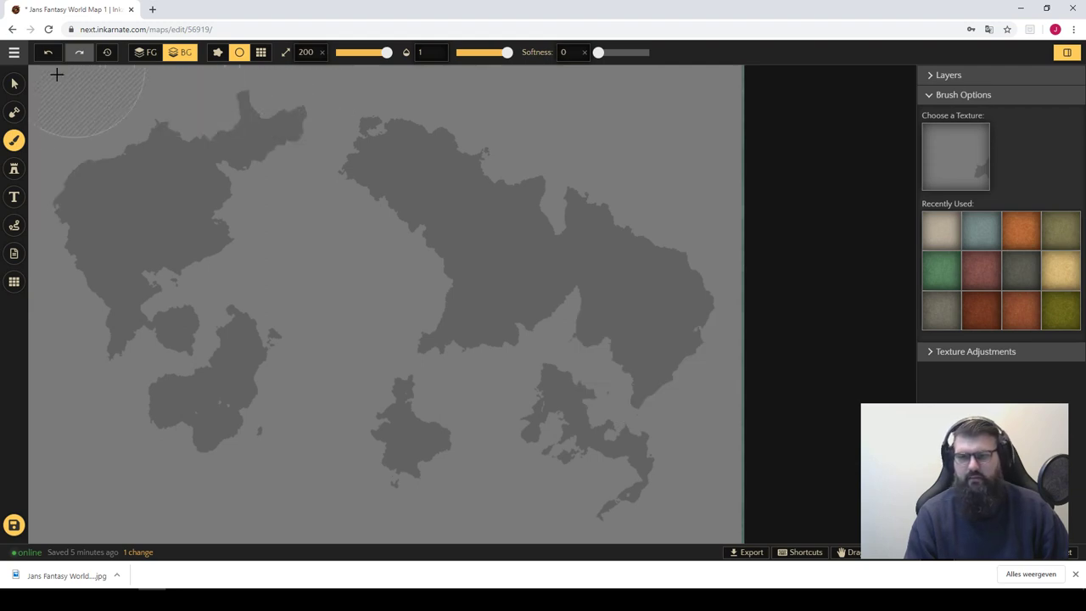
- Switch to the Landmass tool, brush size about 16.5 and feature size 6
click(13, 111)
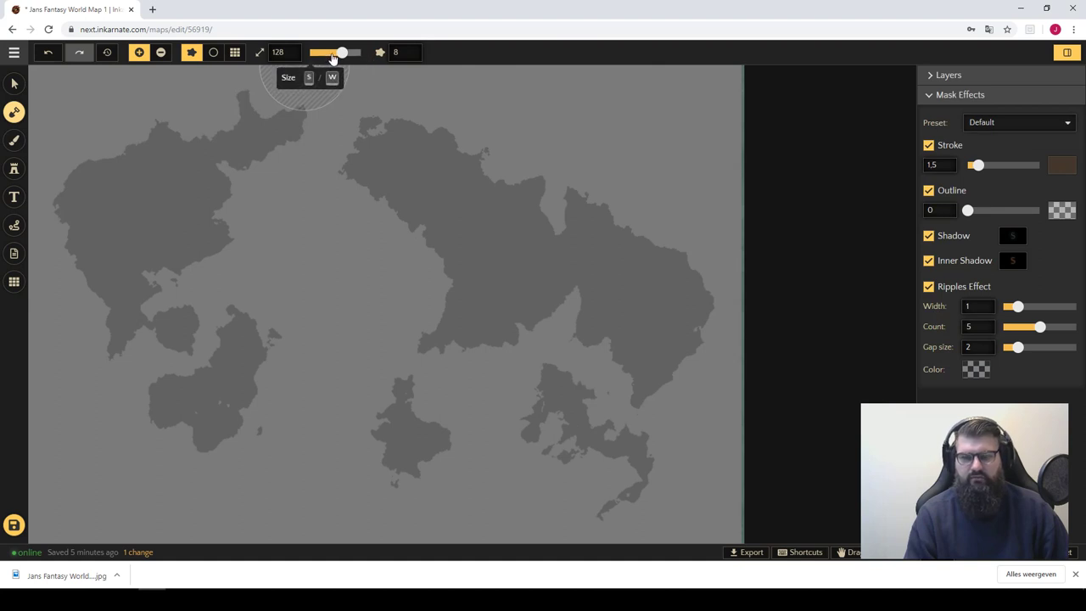
drag(331, 54, 380, 53)
click(380, 51)
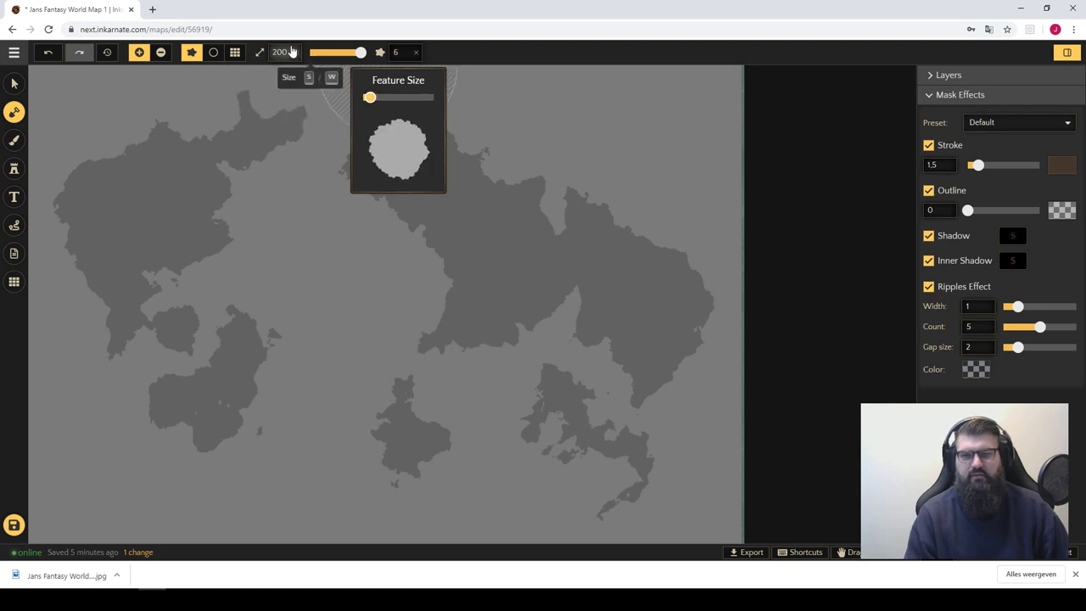
drag(361, 53, 326, 53)
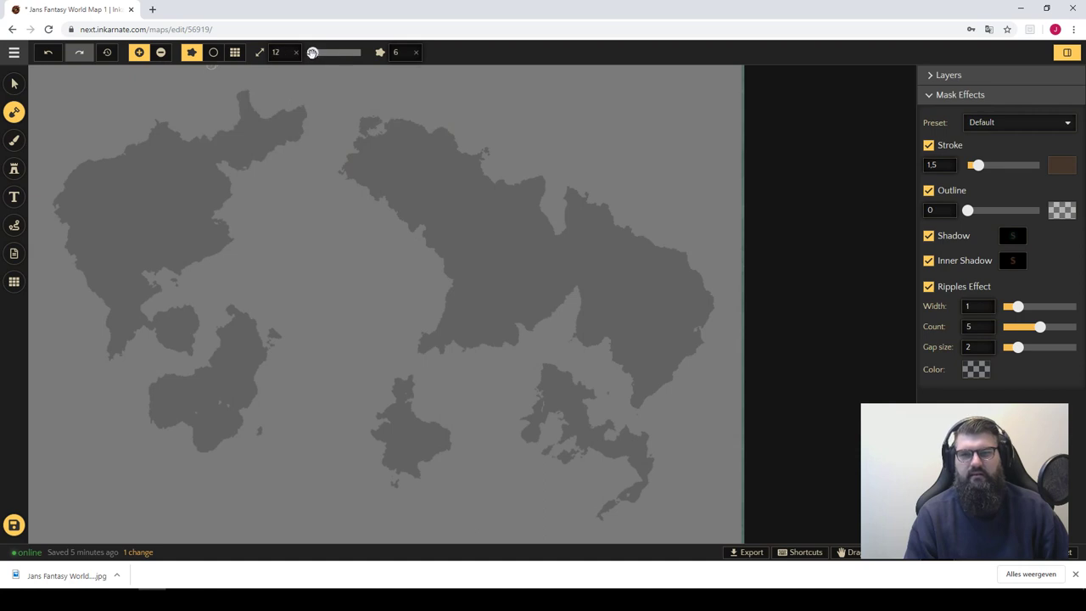
scroll(249, 119, up, 3)
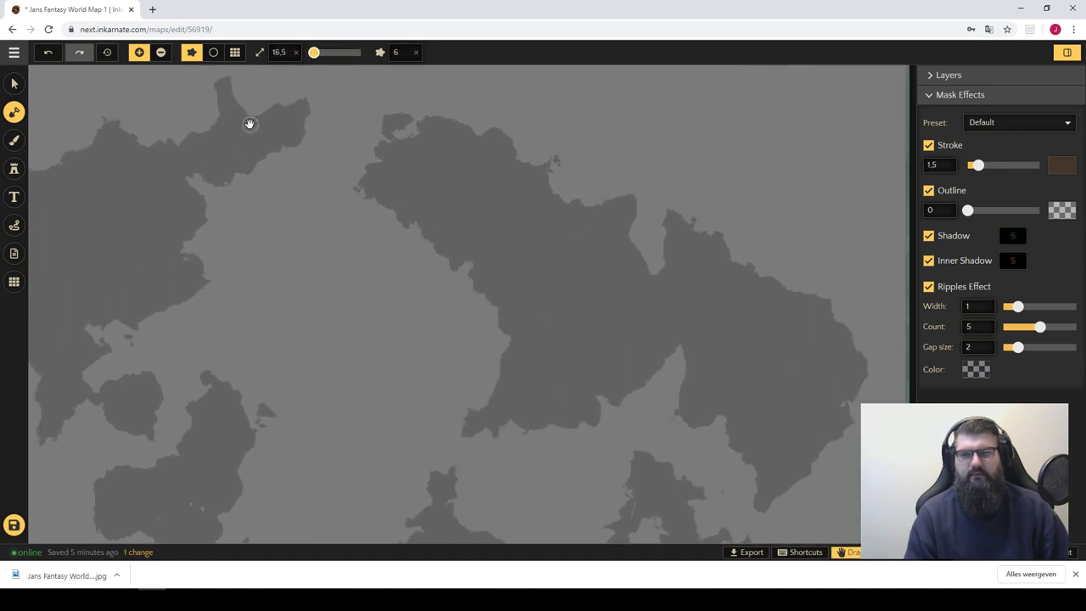
- Paint land around the northern peninsula tip and down its coast, using erase mode to trim
scroll(237, 121, up, 2)
mouse_move(237, 121)
mouse_down()
mouse_move(434, 269)
mouse_move(347, 174)
mouse_up()
mouse_move(292, 144)
mouse_down()
mouse_move(299, 178)
mouse_move(365, 226)
mouse_move(413, 198)
mouse_move(470, 186)
mouse_move(456, 270)
mouse_move(371, 300)
mouse_move(291, 356)
mouse_move(230, 323)
mouse_move(201, 359)
mouse_move(230, 412)
mouse_move(227, 454)
mouse_move(432, 153)
mouse_move(465, 170)
mouse_move(438, 240)
mouse_move(489, 285)
mouse_move(450, 351)
mouse_move(342, 387)
mouse_move(252, 376)
mouse_move(280, 381)
mouse_move(228, 413)
mouse_move(263, 465)
mouse_move(288, 475)
mouse_move(553, 225)
mouse_move(549, 189)
mouse_up()
mouse_move(496, 219)
mouse_down()
mouse_move(449, 279)
mouse_move(485, 308)
mouse_move(555, 291)
mouse_move(508, 271)
mouse_move(472, 353)
mouse_up()
key(e)
key(e)
mouse_move(448, 262)
mouse_down()
mouse_move(436, 334)
mouse_move(385, 401)
mouse_move(395, 322)
mouse_move(381, 232)
mouse_move(318, 169)
mouse_move(271, 97)
mouse_move(411, 314)
mouse_move(405, 247)
mouse_move(368, 211)
mouse_move(370, 169)
mouse_move(435, 121)
mouse_move(325, 382)
mouse_move(322, 332)
mouse_move(385, 310)
mouse_move(366, 301)
mouse_move(523, 247)
mouse_move(555, 196)
mouse_move(611, 225)
mouse_move(662, 232)
mouse_move(722, 233)
mouse_move(804, 202)
mouse_up()
- Continue the land strip down the left coast and extend it from the hook southward
mouse_move(834, 252)
mouse_down()
mouse_move(436, 165)
mouse_move(475, 245)
mouse_move(359, 156)
mouse_move(322, 164)
mouse_move(378, 184)
mouse_move(370, 274)
mouse_move(296, 251)
mouse_move(280, 190)
mouse_up()
drag(424, 361, 368, 203)
mouse_move(250, 199)
mouse_down()
mouse_move(209, 229)
mouse_move(243, 336)
mouse_move(330, 339)
mouse_move(238, 314)
mouse_move(330, 347)
mouse_move(380, 407)
mouse_move(456, 351)
mouse_move(458, 280)
mouse_move(497, 225)
mouse_move(518, 141)
mouse_up()
drag(431, 170, 310, 330)
mouse_move(212, 352)
mouse_down()
mouse_move(198, 337)
mouse_move(279, 327)
mouse_move(325, 308)
mouse_move(344, 257)
mouse_move(342, 192)
mouse_move(383, 143)
mouse_move(408, 135)
mouse_move(464, 247)
mouse_up()
- Add a small island off the coast and start painting land over the western island's top
click(504, 183)
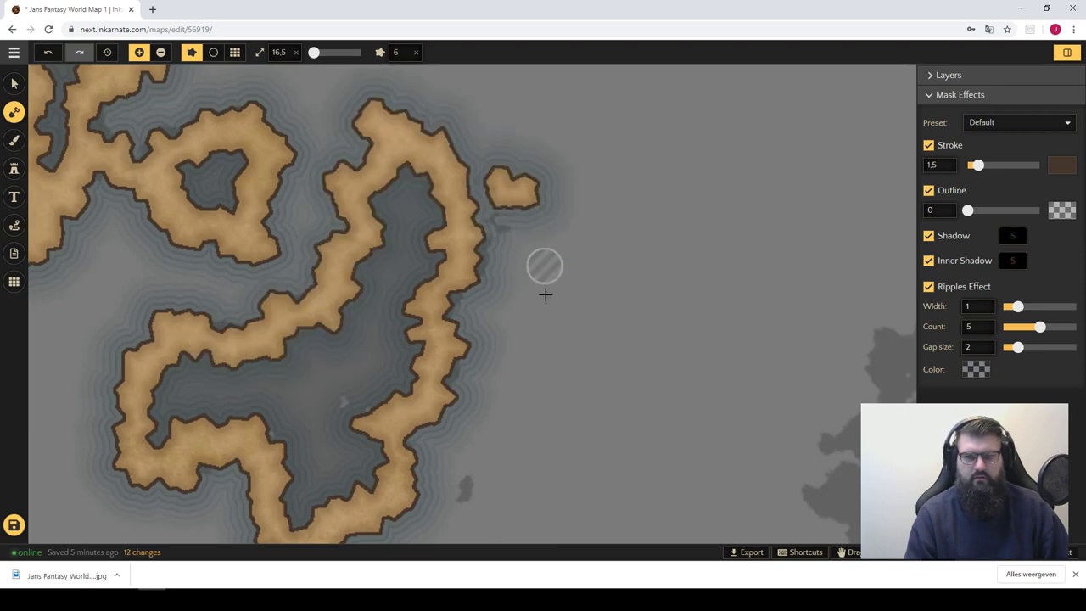
drag(552, 326, 229, 203)
click(95, 276)
drag(246, 354, 115, 293)
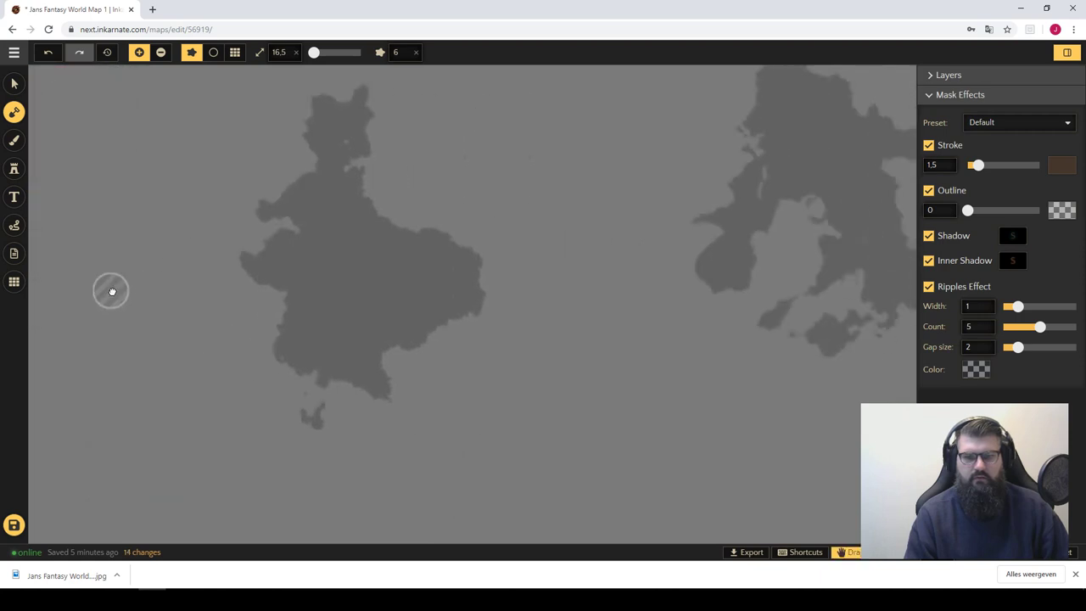
mouse_move(336, 106)
mouse_down()
mouse_move(322, 147)
mouse_move(284, 198)
mouse_move(315, 226)
mouse_move(259, 266)
mouse_move(244, 295)
mouse_up()
- Erase stray bits of the new land, then paint it down toward the island's south
key(alt)
drag(259, 238, 283, 239)
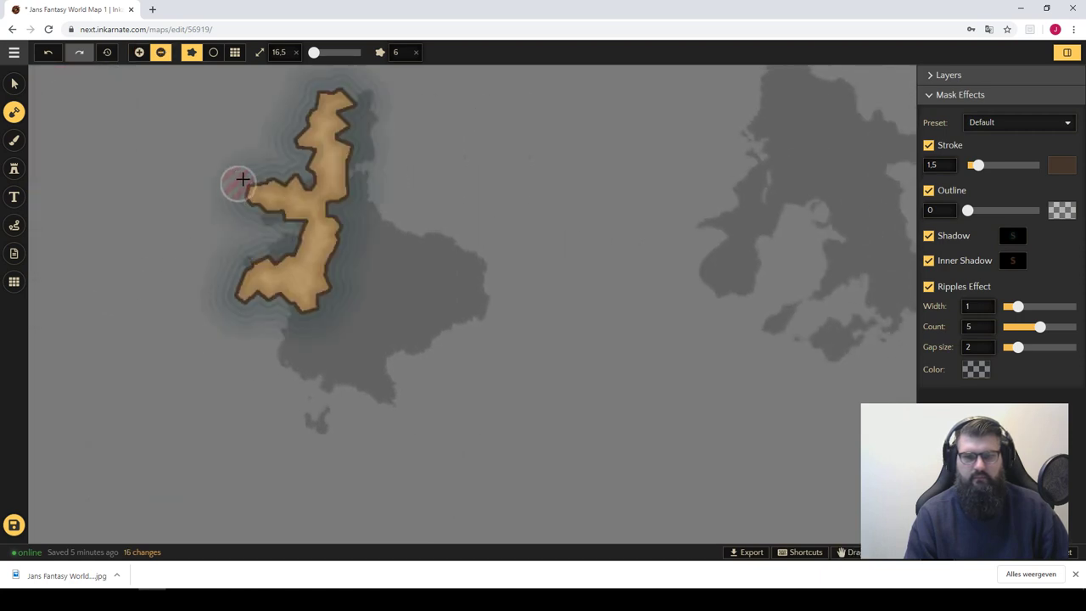
drag(277, 180, 231, 220)
key(x)
mouse_move(309, 318)
mouse_down()
mouse_move(301, 347)
mouse_move(381, 384)
mouse_move(393, 344)
mouse_move(432, 315)
mouse_move(453, 254)
mouse_move(400, 243)
mouse_move(358, 211)
mouse_move(340, 174)
mouse_up()
- Reshape the peninsula tip, turn the small islet into land and extend the northern peninsula
click(161, 52)
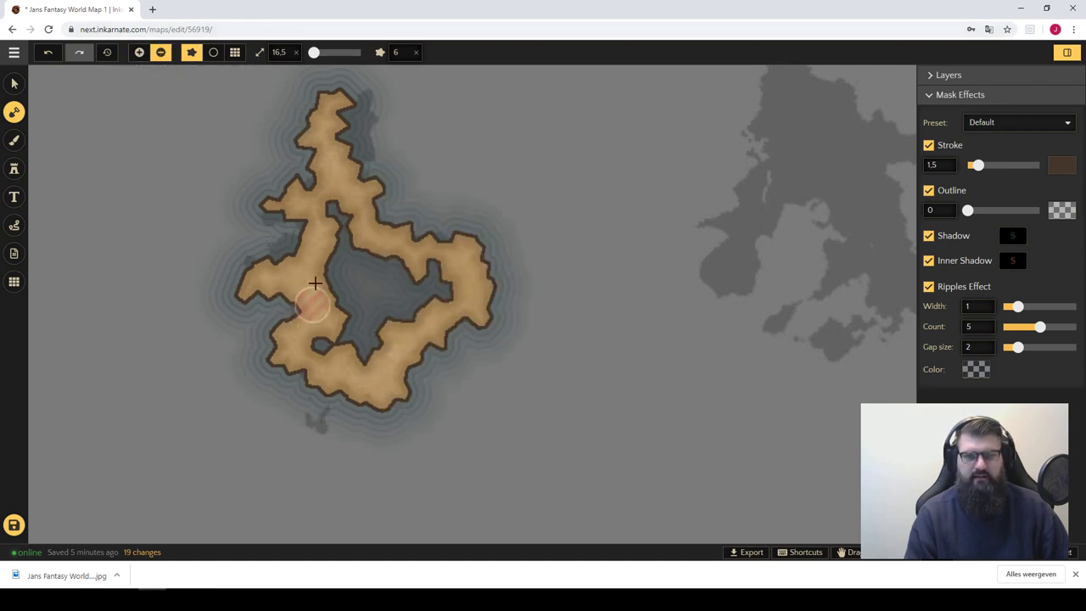
mouse_move(256, 268)
mouse_down()
mouse_move(236, 296)
mouse_move(233, 253)
mouse_up()
key(x)
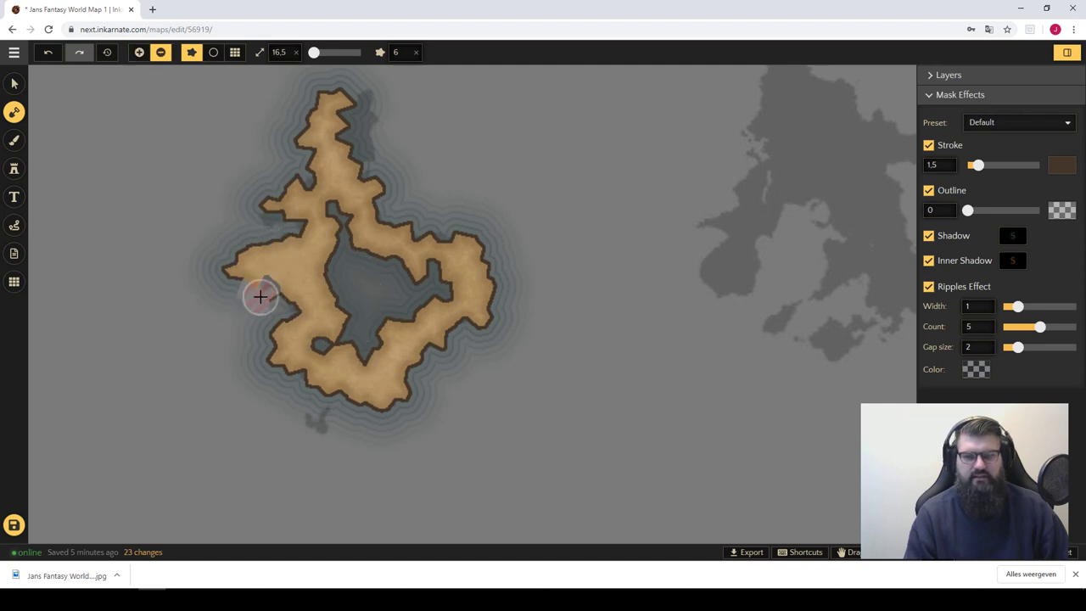
key(x)
drag(321, 419, 333, 400)
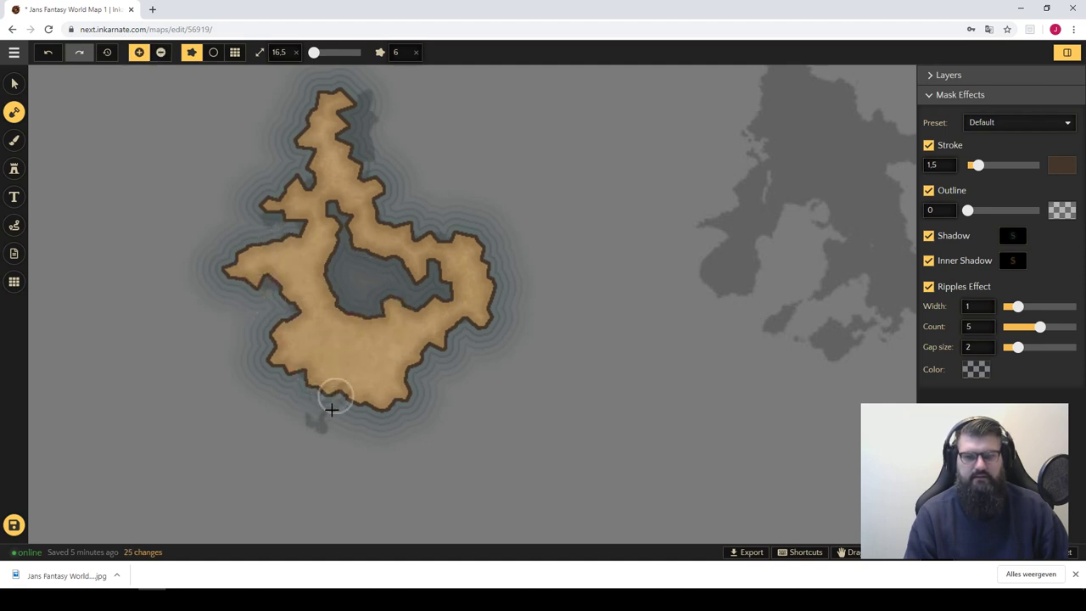
drag(353, 108, 348, 148)
- Paint land over the neighbouring eastern island, extending it north, east and near the bay
key(Right)
key(Right)
key(Right)
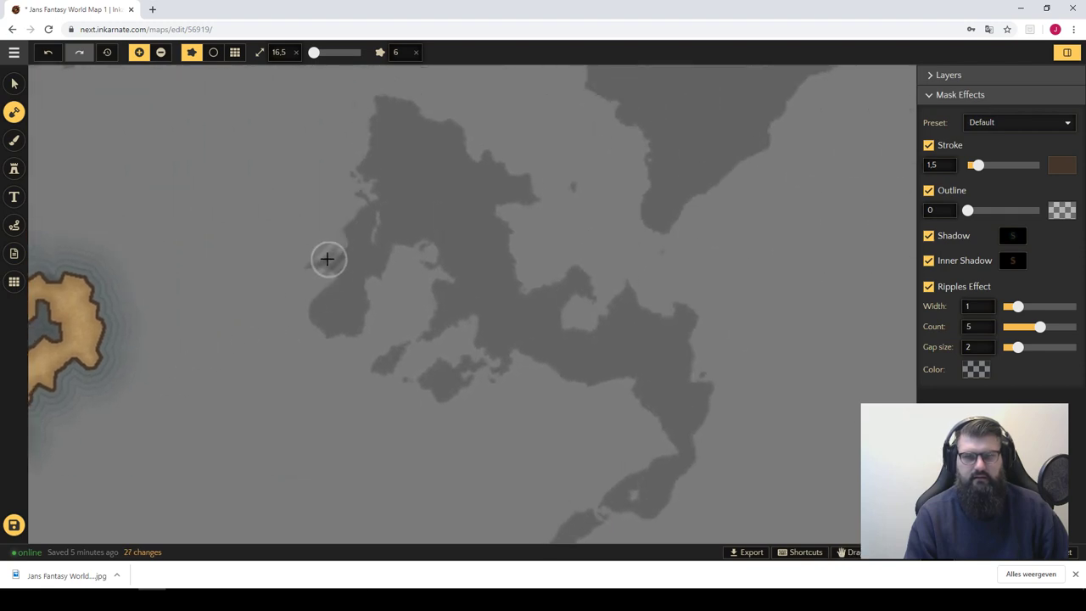
mouse_move(325, 259)
mouse_down()
mouse_move(334, 291)
mouse_move(364, 300)
mouse_move(371, 234)
mouse_up()
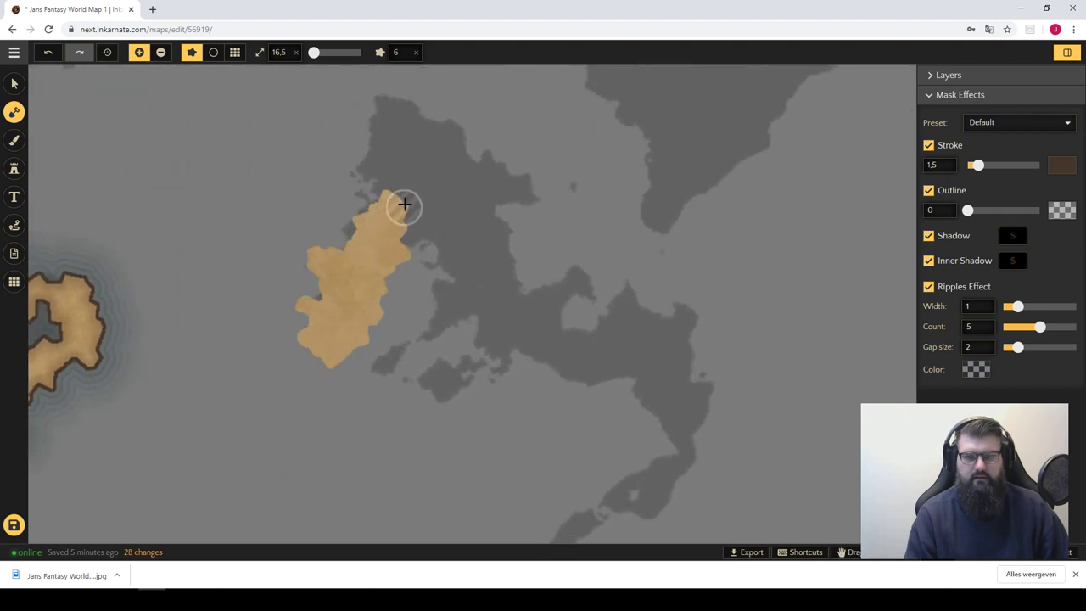
mouse_move(389, 179)
mouse_down()
mouse_move(390, 122)
mouse_move(424, 133)
mouse_move(448, 164)
mouse_move(496, 167)
mouse_up()
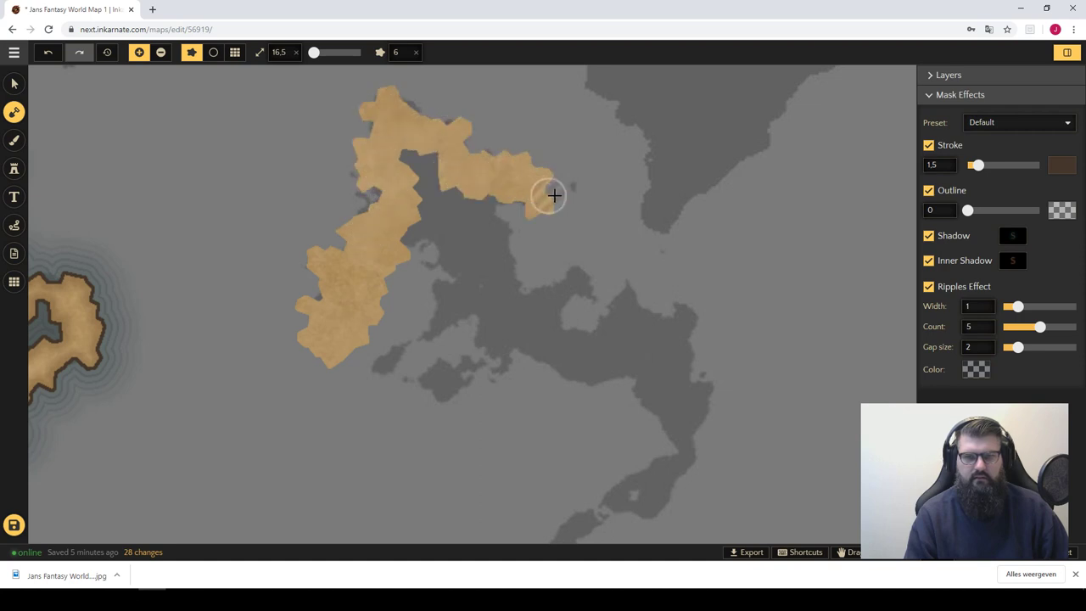
drag(558, 194, 552, 186)
mouse_move(485, 207)
mouse_down()
mouse_move(520, 301)
mouse_move(582, 286)
mouse_move(589, 296)
mouse_up()
- Join the island's two arms and erase the land south of its centre
key(x)
key(x)
drag(468, 288, 436, 329)
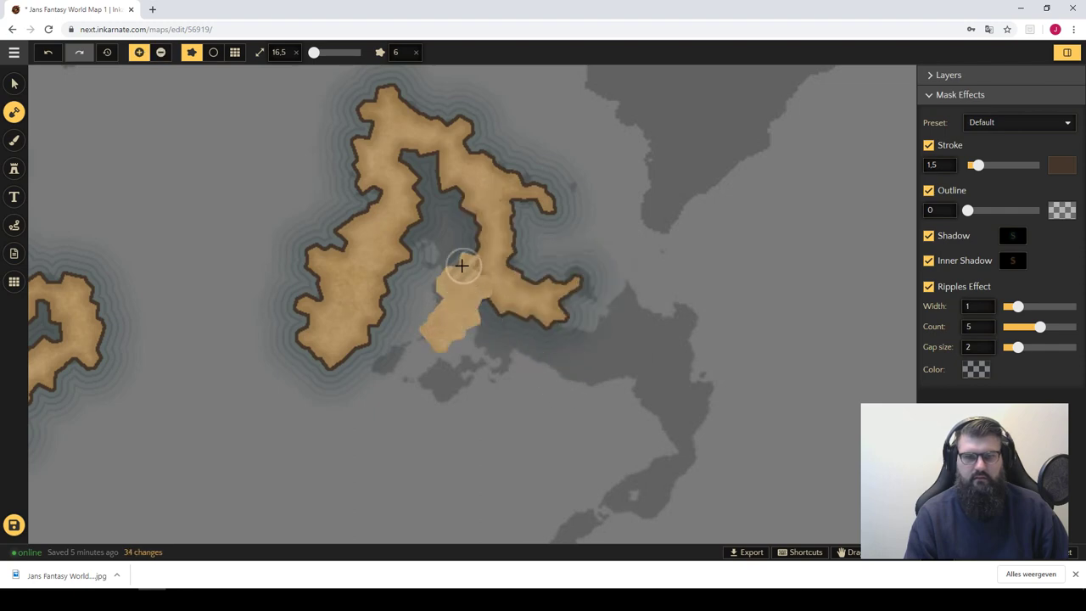
mouse_move(458, 268)
mouse_down()
mouse_move(417, 223)
mouse_move(458, 235)
mouse_up()
mouse_move(431, 318)
mouse_down()
mouse_move(419, 331)
mouse_move(485, 308)
mouse_move(504, 357)
mouse_move(509, 344)
mouse_move(662, 382)
mouse_move(662, 477)
mouse_move(635, 501)
mouse_move(598, 509)
mouse_move(557, 351)
mouse_move(535, 408)
mouse_up()
key(x)
key(x)
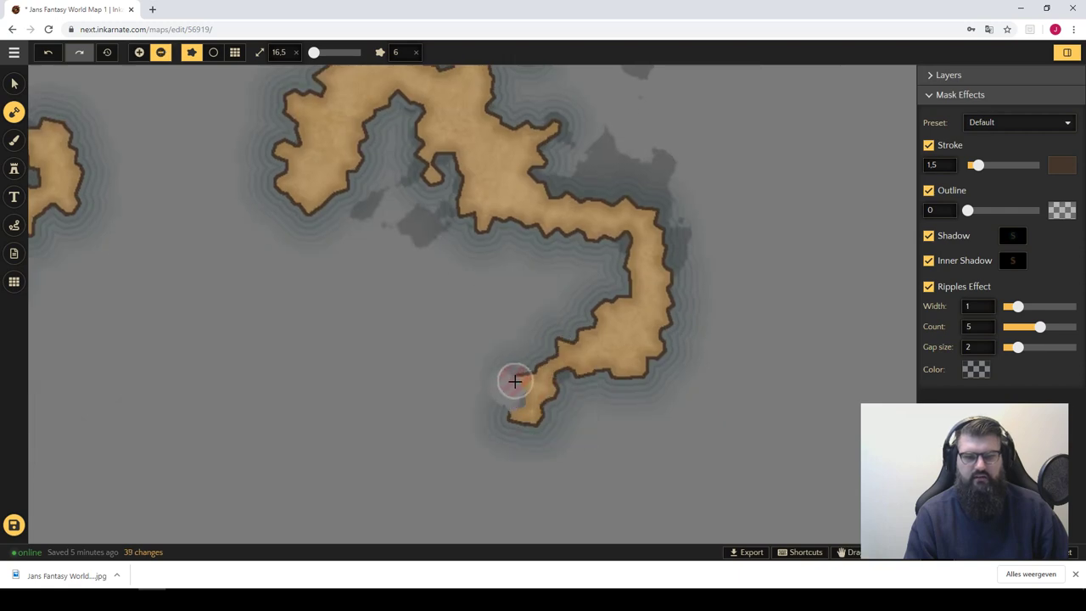
- Erase the island's southwest tip, save the map, and rework the land neck northward
click(514, 383)
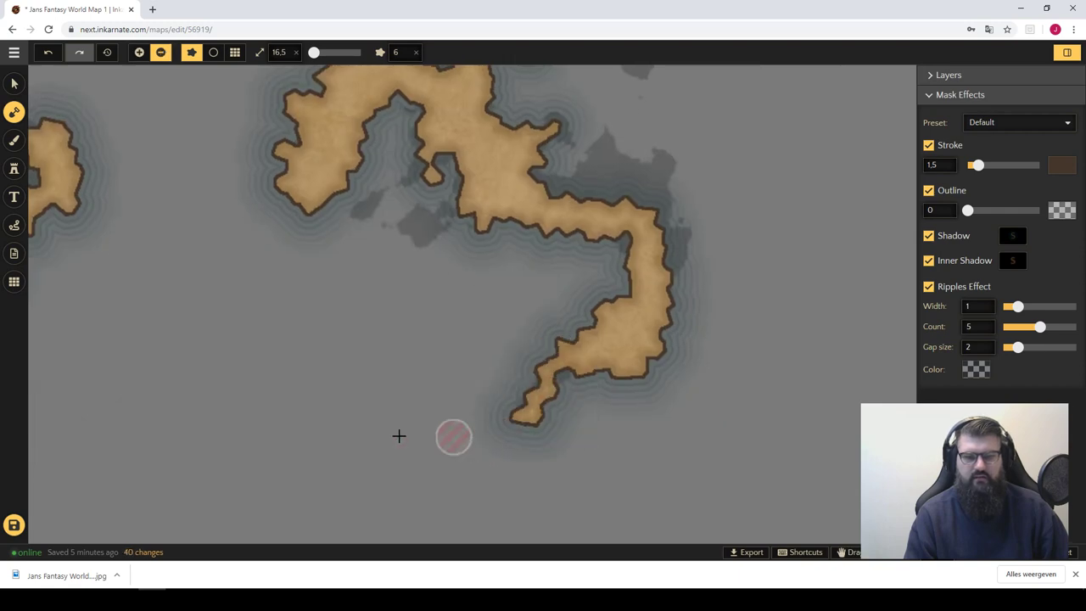
click(14, 527)
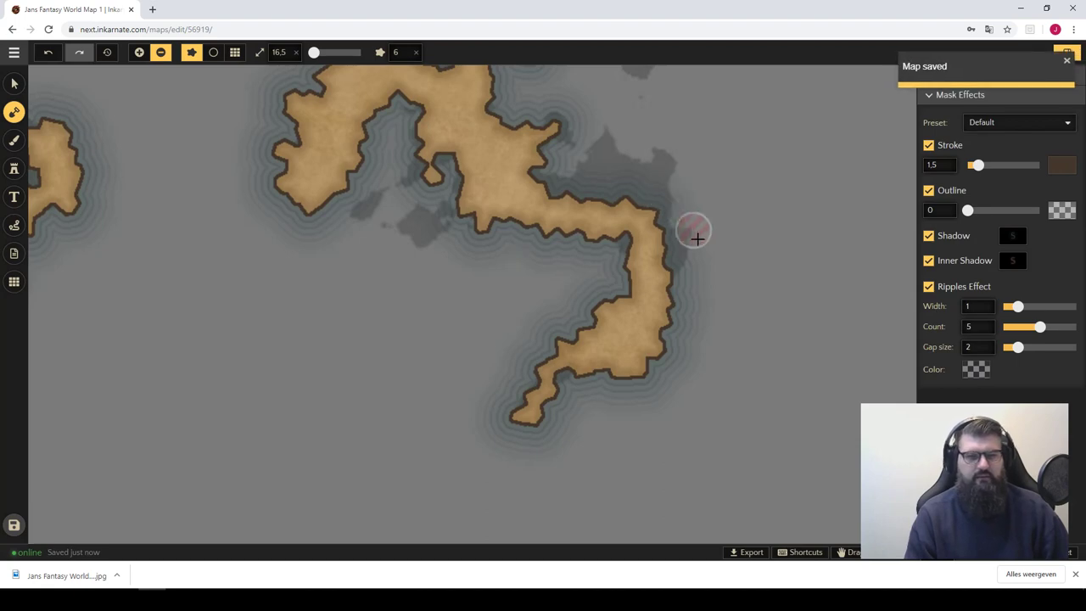
drag(653, 271, 649, 293)
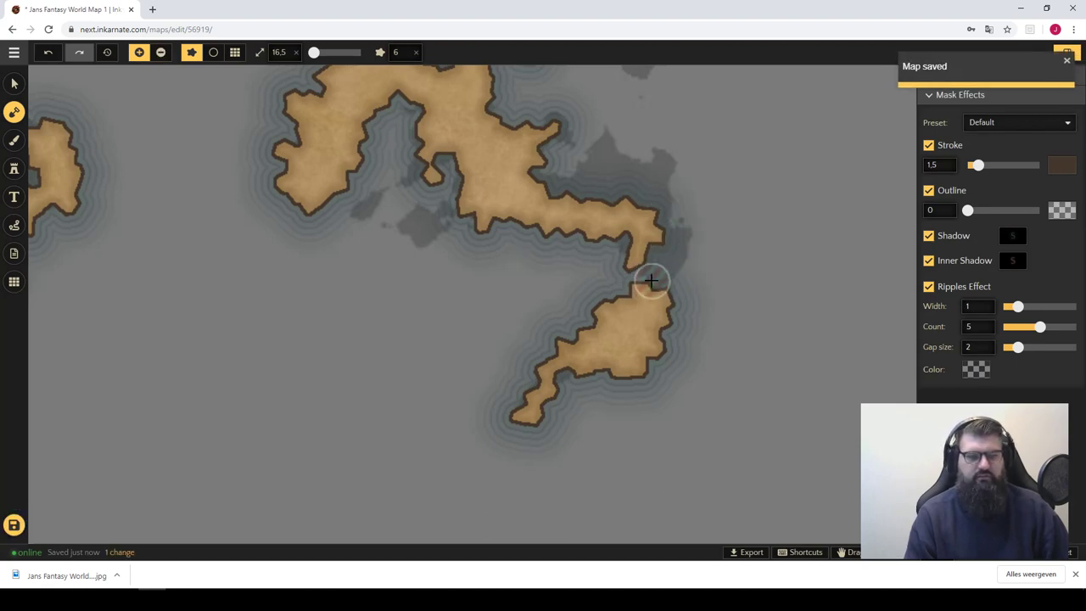
drag(647, 241, 650, 145)
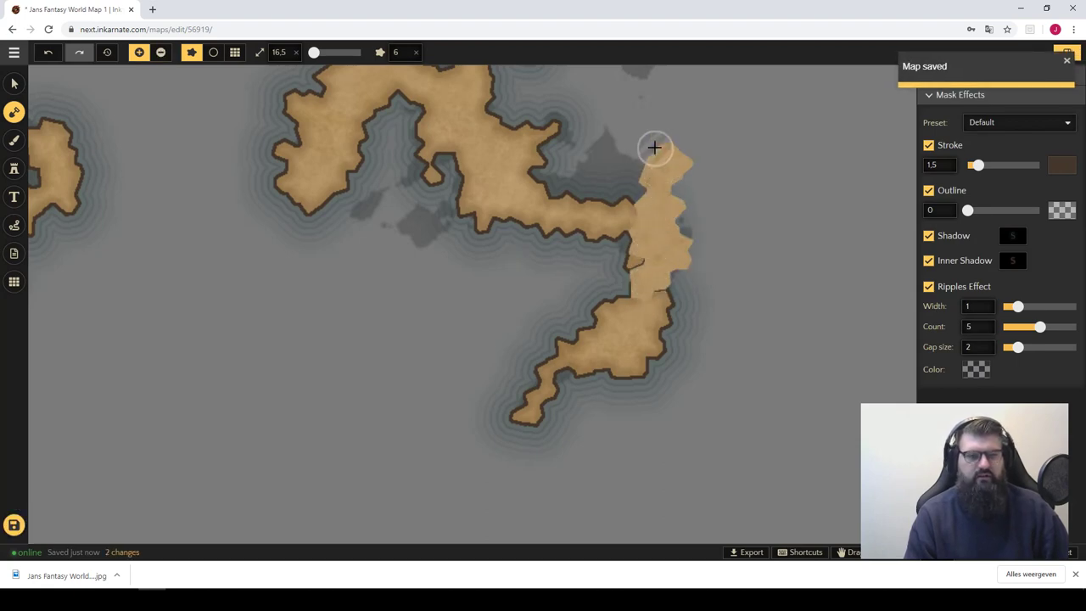
mouse_move(642, 181)
mouse_down()
mouse_move(577, 142)
mouse_move(594, 169)
mouse_up()
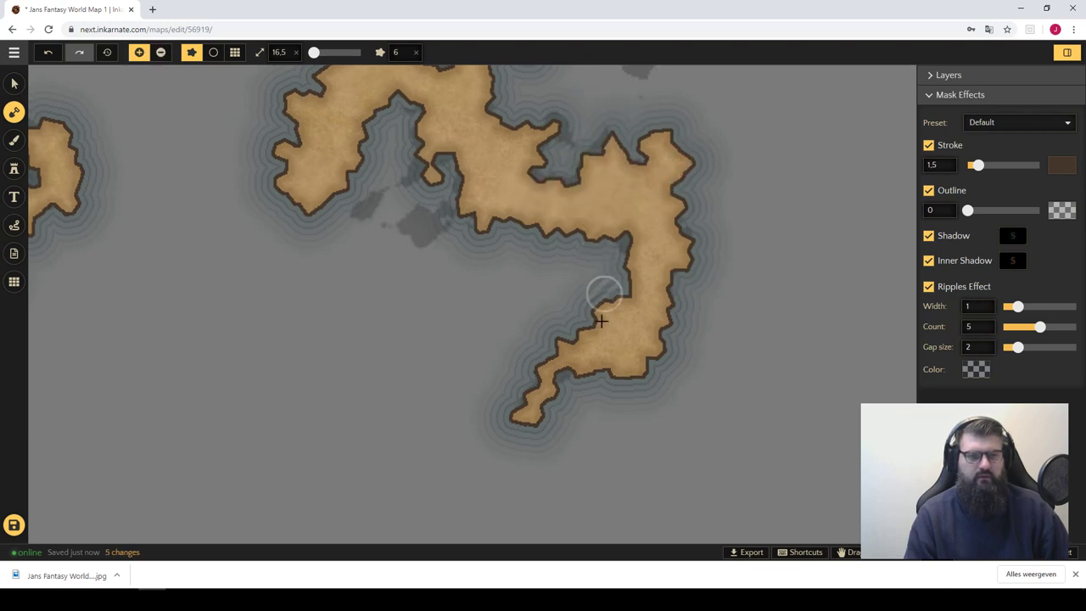
- Add a small island and paint land strips up-left and westward along the coast
click(520, 326)
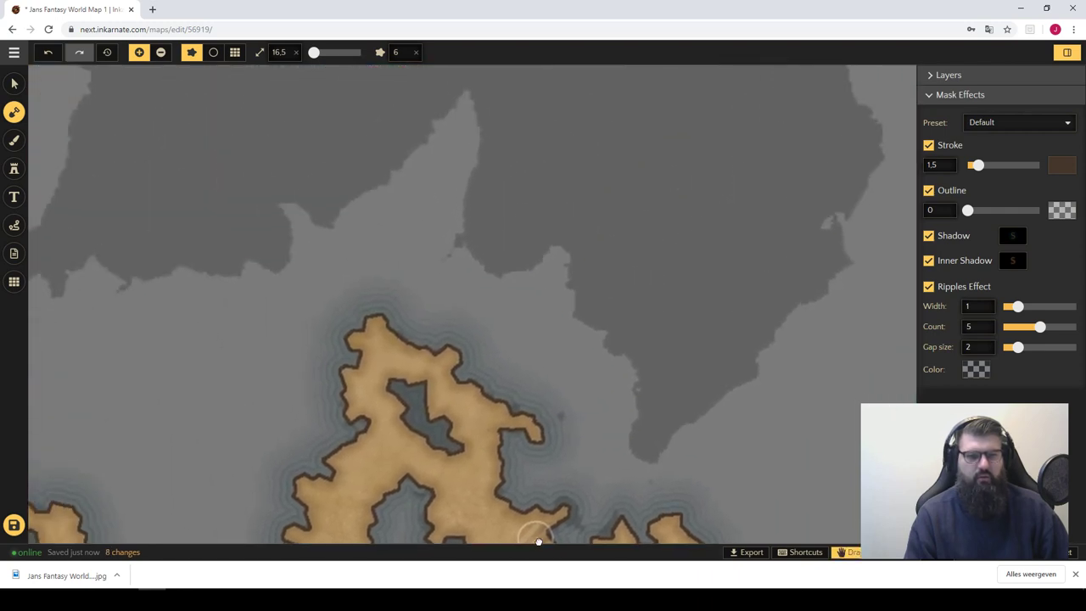
mouse_move(643, 407)
mouse_down()
mouse_move(642, 419)
mouse_move(651, 356)
mouse_up()
mouse_move(590, 303)
mouse_down()
mouse_move(563, 225)
mouse_move(506, 252)
mouse_move(494, 191)
mouse_up()
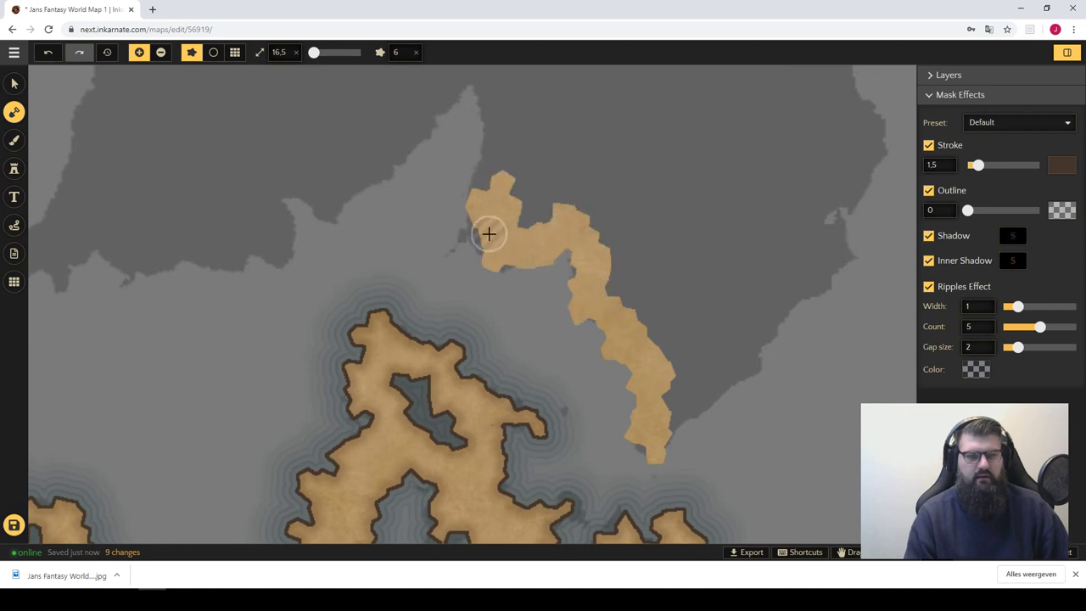
mouse_move(492, 244)
mouse_down()
mouse_move(774, 369)
mouse_move(734, 229)
mouse_move(709, 230)
mouse_move(678, 286)
mouse_move(614, 340)
mouse_move(547, 341)
mouse_move(547, 403)
mouse_up()
drag(472, 407, 417, 411)
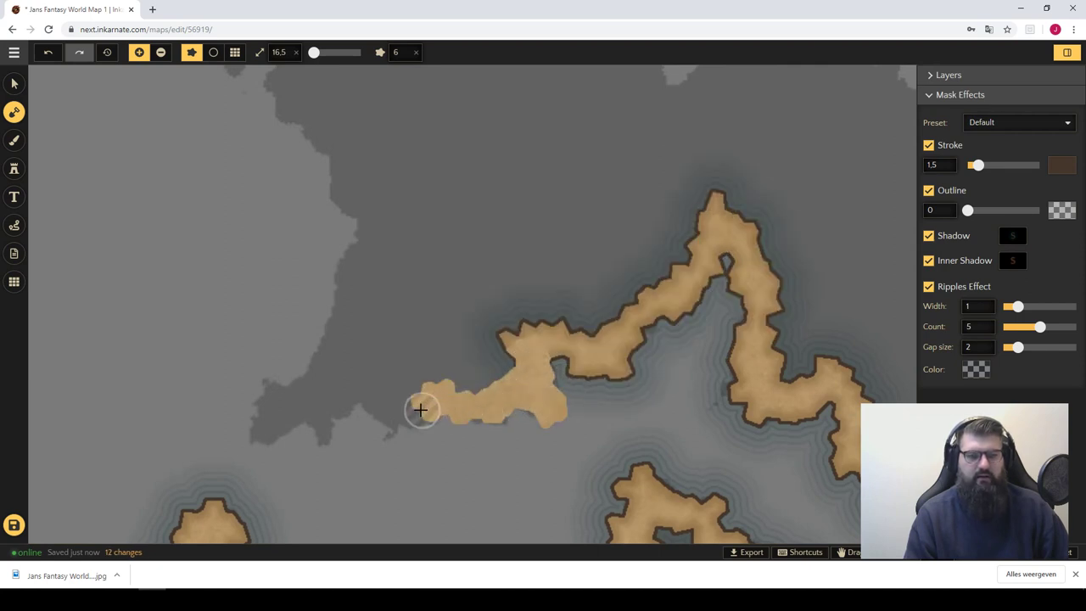
mouse_move(325, 413)
mouse_down()
mouse_move(297, 431)
mouse_move(274, 398)
mouse_up()
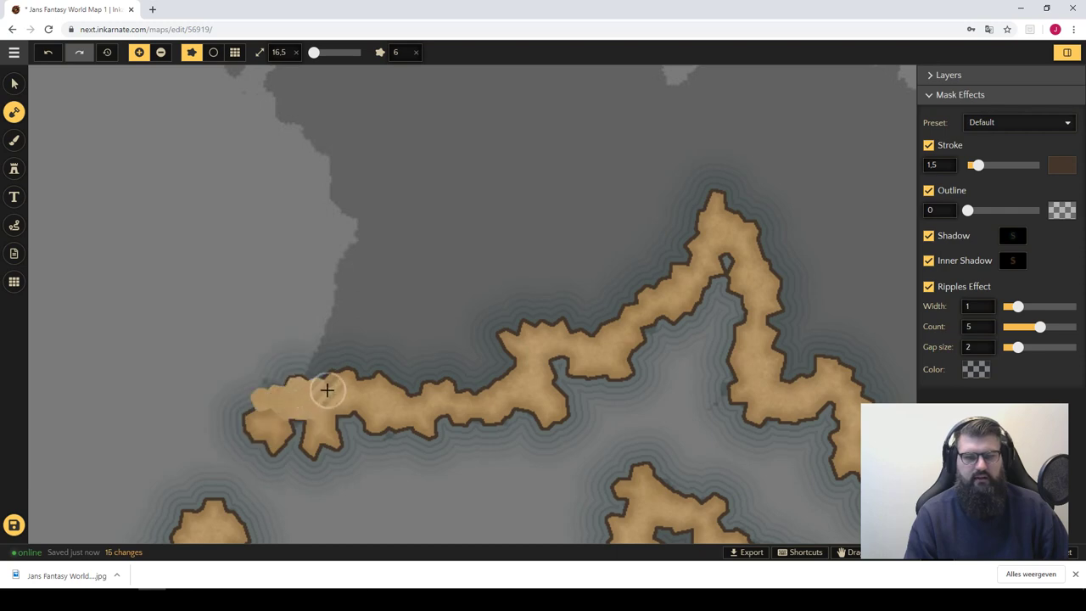
- Trim the strip's edge and extend the land upward and up-left along the coast
key(alt)
drag(322, 430, 299, 446)
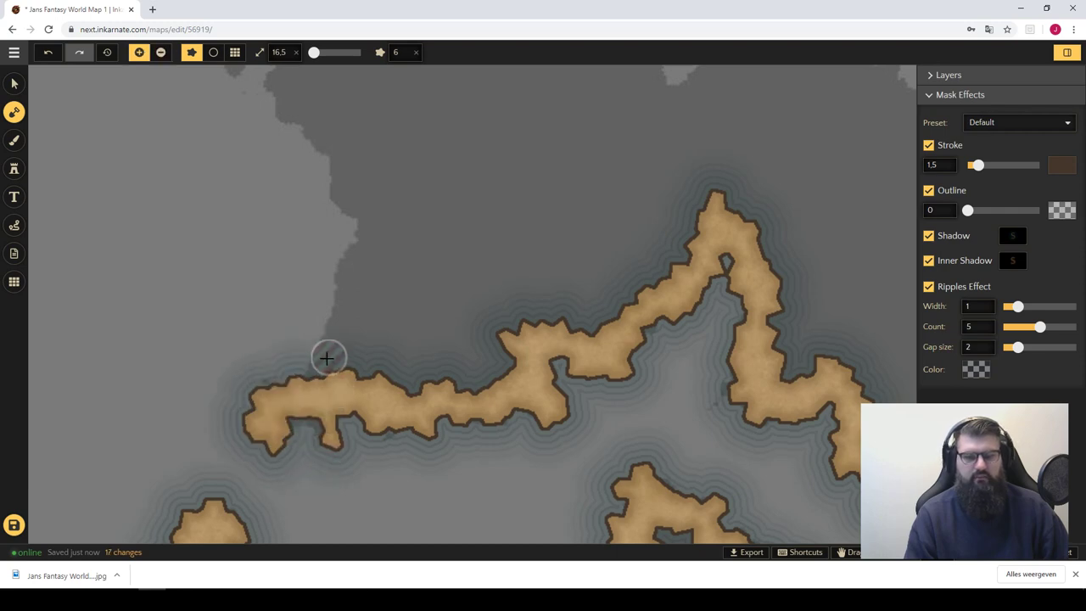
mouse_move(325, 362)
mouse_down()
mouse_move(384, 236)
mouse_move(615, 419)
mouse_up()
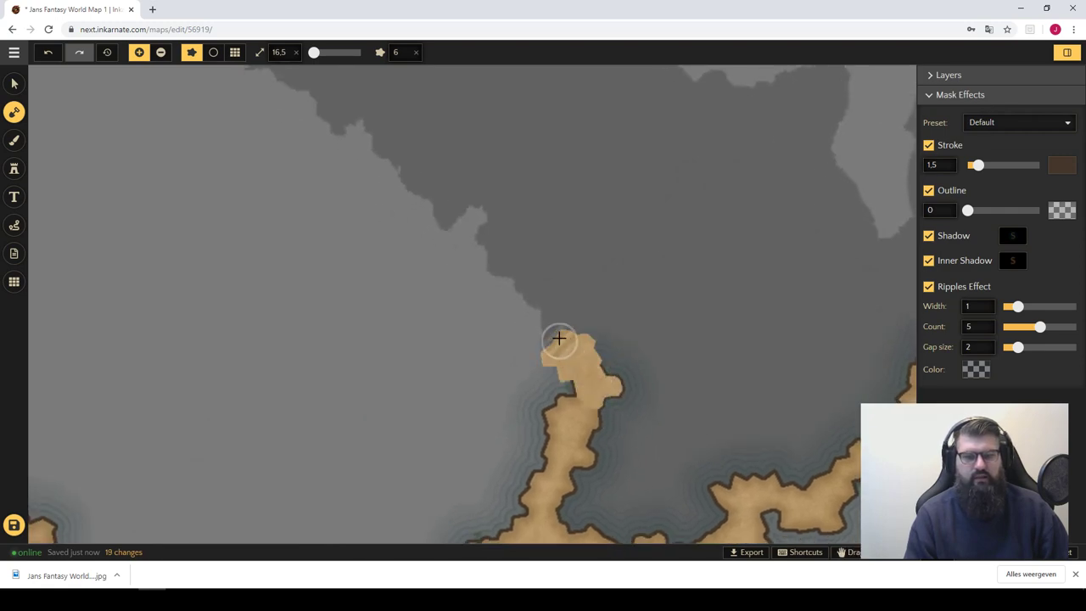
mouse_move(542, 289)
mouse_down()
mouse_move(501, 243)
mouse_move(691, 395)
mouse_up()
mouse_move(670, 335)
mouse_down()
mouse_move(640, 310)
mouse_move(605, 339)
mouse_up()
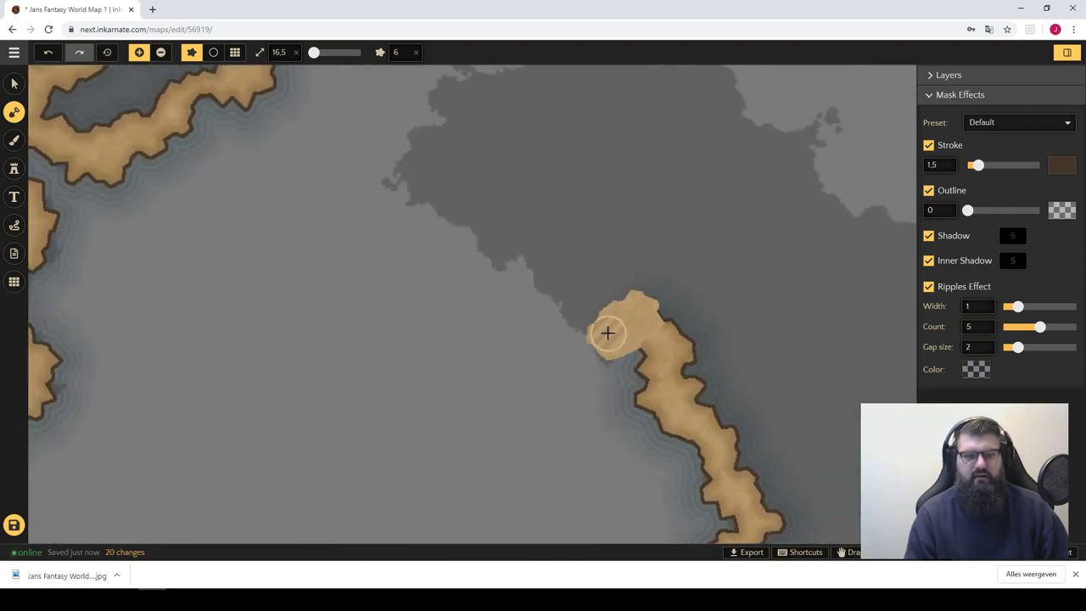
mouse_move(575, 287)
mouse_down()
mouse_move(520, 233)
mouse_move(595, 361)
mouse_up()
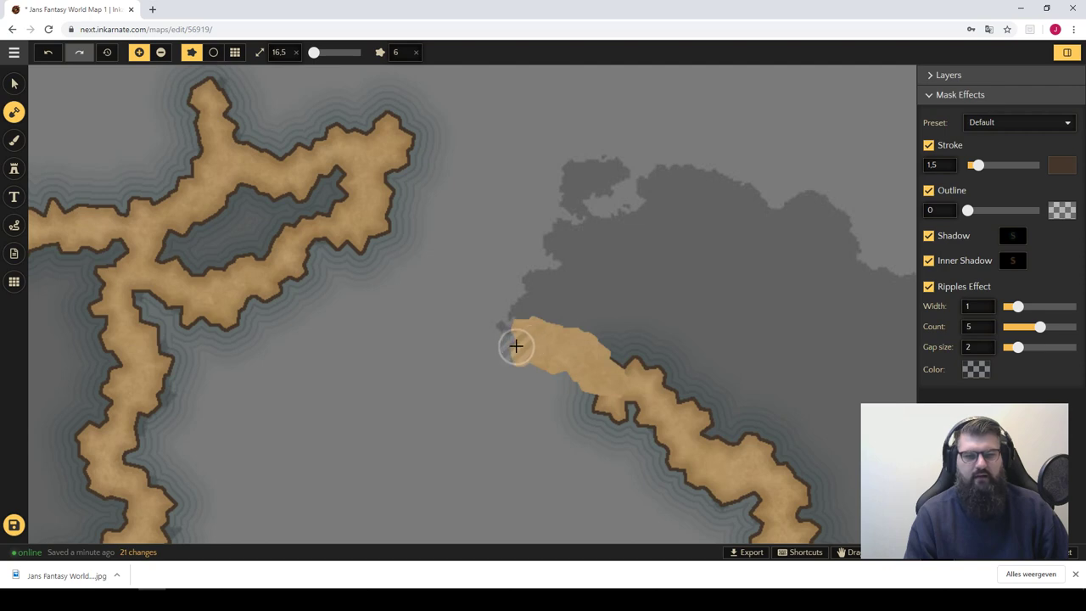
- Trim the land tip, then extend it up-right and east along the coastline
key(x)
drag(516, 345, 516, 386)
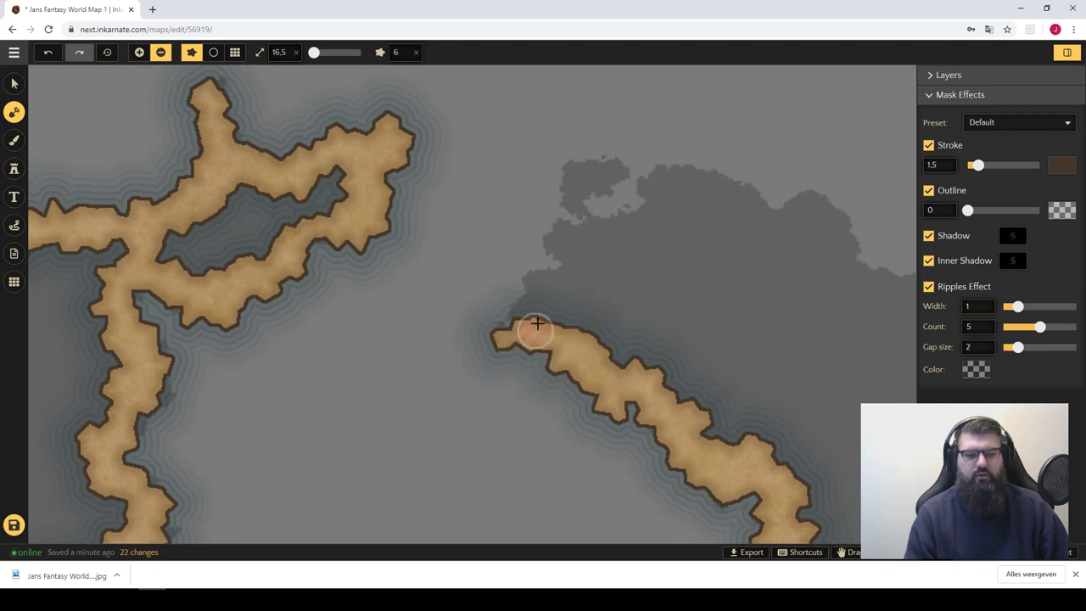
mouse_move(572, 279)
mouse_down()
mouse_move(569, 253)
mouse_move(605, 218)
mouse_move(658, 201)
mouse_up()
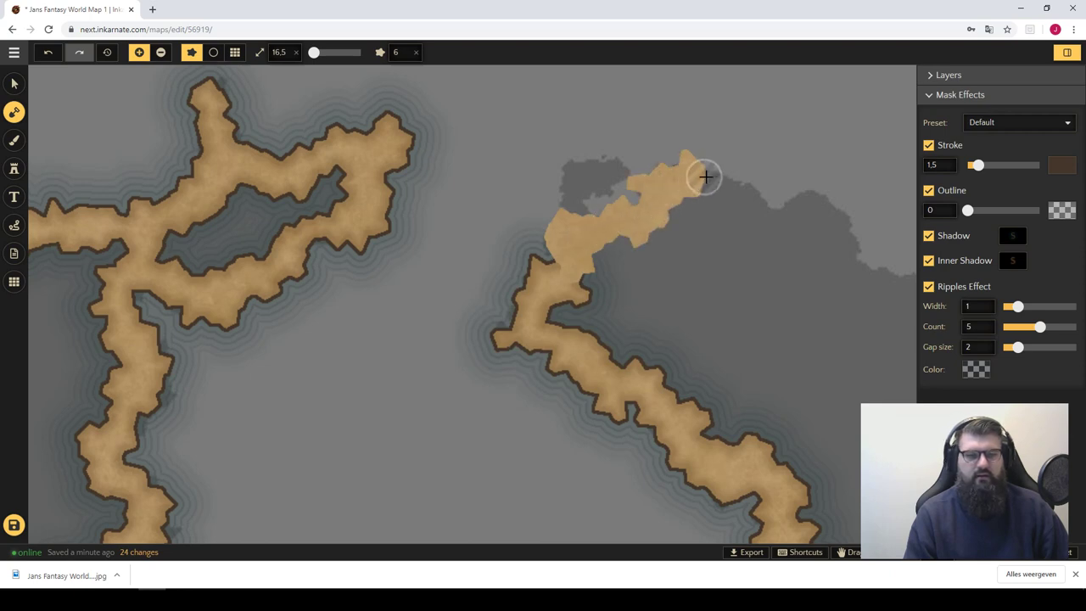
drag(708, 178, 787, 222)
drag(728, 297, 637, 318)
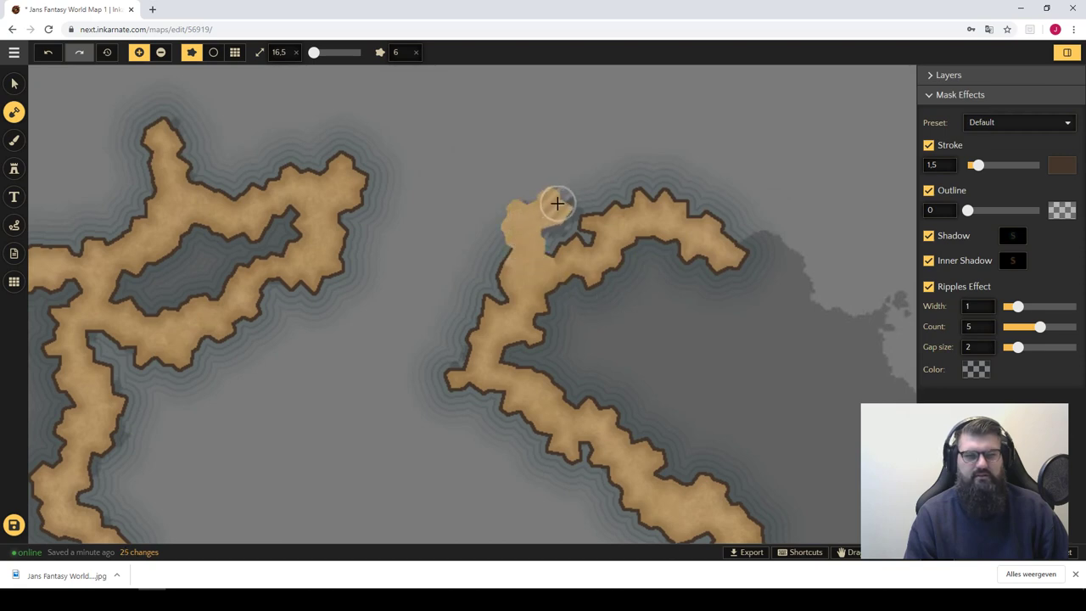
mouse_move(695, 313)
mouse_down()
mouse_move(547, 250)
mouse_move(637, 308)
mouse_move(685, 297)
mouse_up()
- Extend the eastern coastline with new lobes until its ring closes, then zoom out
drag(687, 379, 508, 264)
mouse_move(522, 208)
mouse_down()
mouse_move(489, 260)
mouse_move(530, 316)
mouse_up()
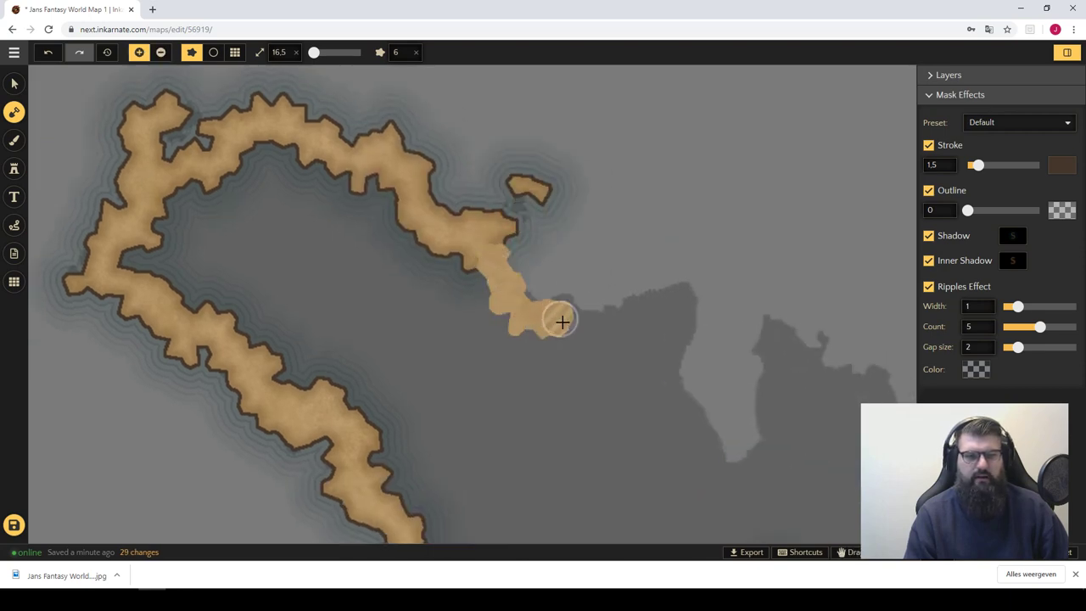
mouse_move(610, 322)
mouse_down()
mouse_move(684, 296)
mouse_move(686, 396)
mouse_move(742, 468)
mouse_move(495, 353)
mouse_move(518, 278)
mouse_up()
mouse_move(519, 215)
mouse_down()
mouse_move(561, 257)
mouse_move(630, 298)
mouse_move(659, 354)
mouse_move(404, 305)
mouse_move(386, 254)
mouse_move(402, 273)
mouse_move(574, 343)
mouse_up()
mouse_move(583, 404)
mouse_down()
mouse_move(429, 226)
mouse_move(415, 152)
mouse_move(486, 250)
mouse_move(472, 330)
mouse_move(433, 349)
mouse_move(454, 387)
mouse_move(487, 263)
mouse_move(533, 259)
mouse_move(459, 357)
mouse_move(406, 388)
mouse_move(442, 336)
mouse_up()
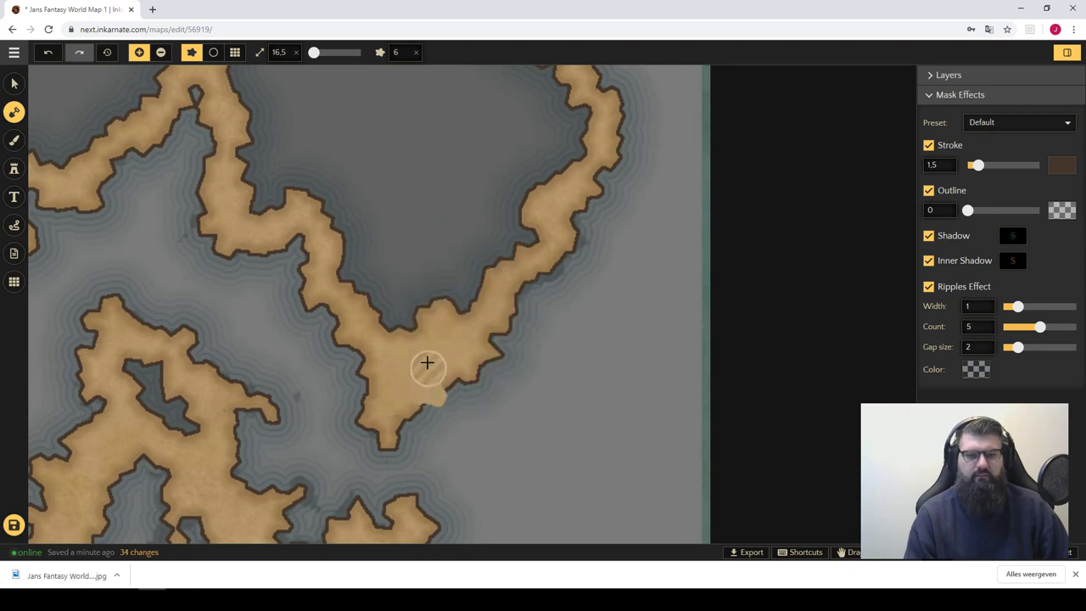
scroll(359, 181, down, 3)
mouse_move(358, 181)
mouse_down()
mouse_move(330, 186)
mouse_move(617, 239)
mouse_up()
scroll(475, 186, down, 2)
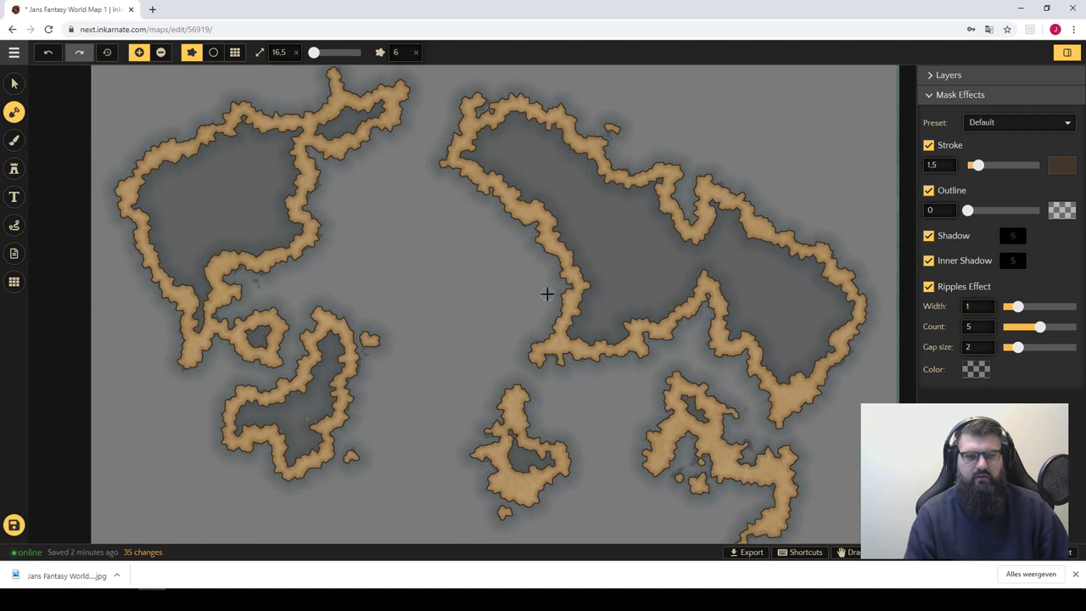
- Enlarge the land brush and fill the inner water area and narrow strait with land
scroll(584, 196, up, 2)
scroll(501, 187, up, 2)
scroll(506, 178, up, 1)
drag(506, 177, 357, 267)
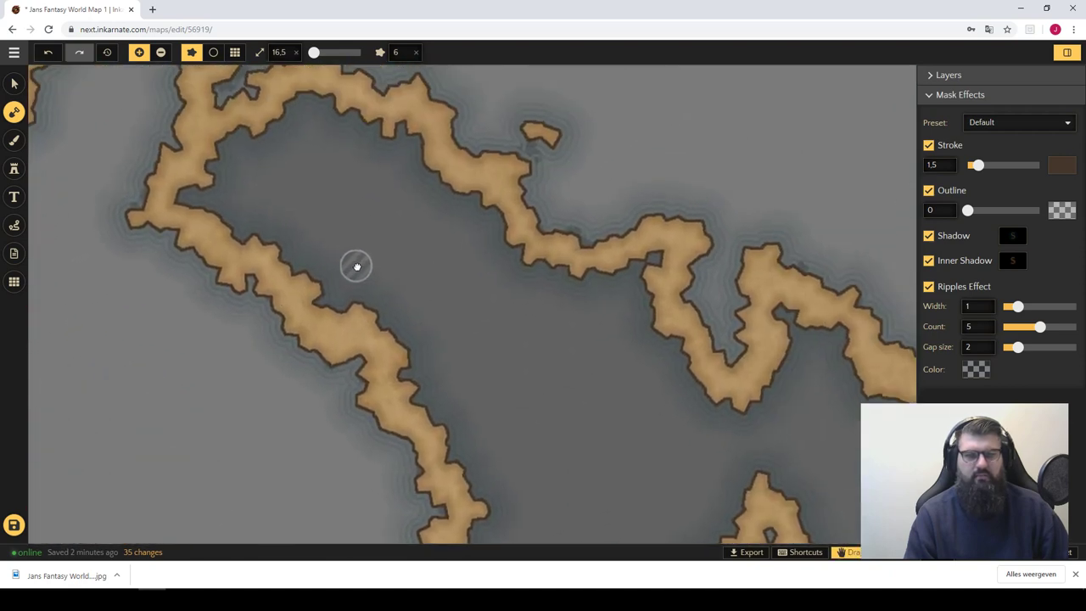
mouse_move(349, 230)
mouse_down()
mouse_move(453, 376)
mouse_move(401, 221)
mouse_move(367, 227)
mouse_up()
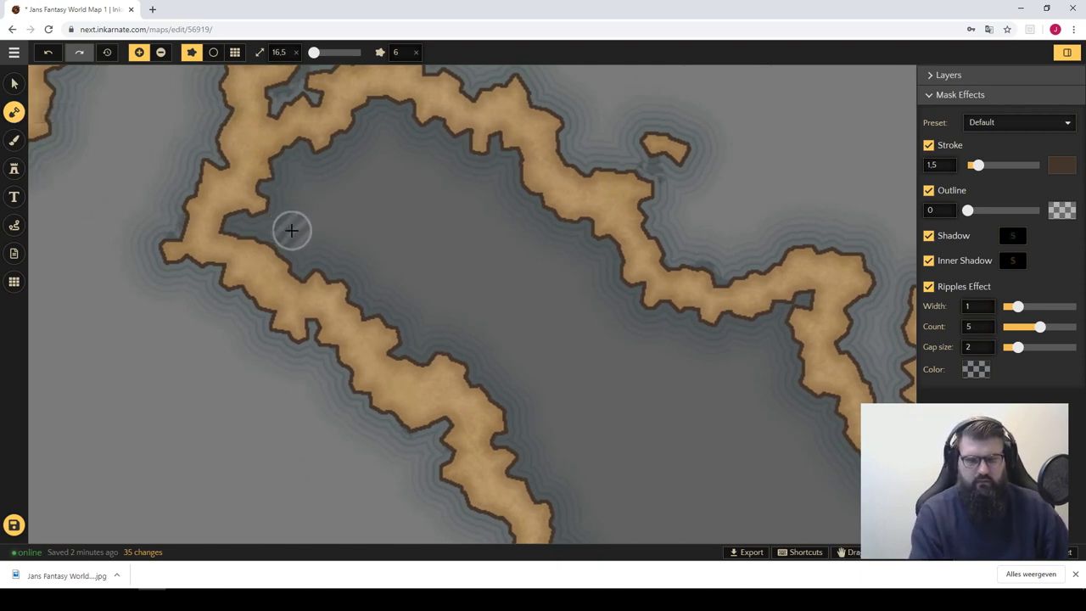
key(bracketright)
key(bracketright)
key(bracketright)
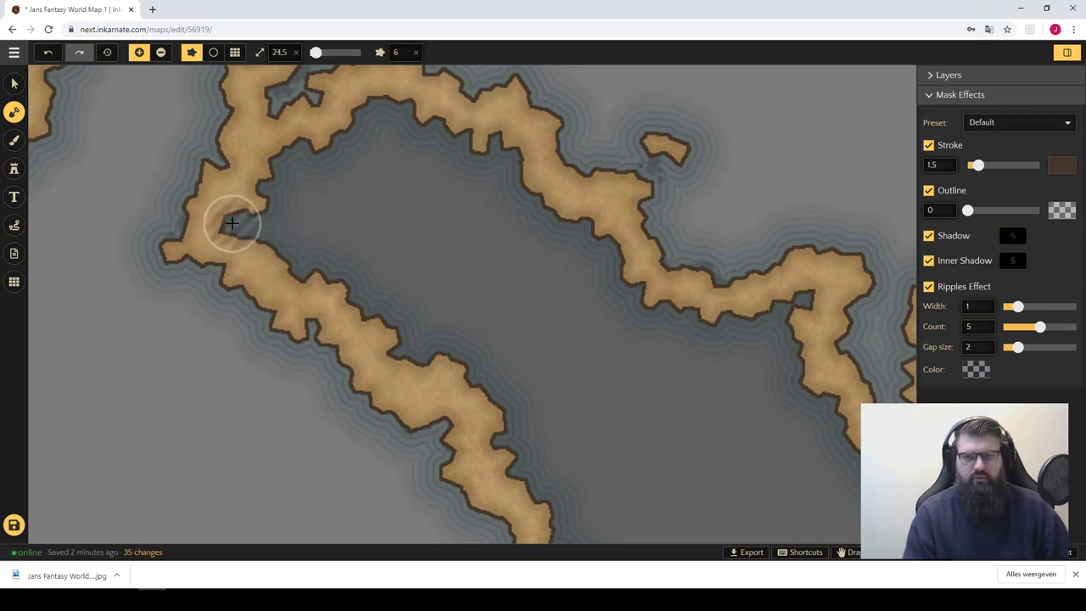
key(bracketright)
mouse_move(231, 223)
mouse_down()
mouse_move(330, 291)
mouse_move(271, 162)
mouse_move(331, 160)
mouse_move(404, 140)
mouse_move(402, 127)
mouse_move(492, 160)
mouse_move(446, 291)
mouse_move(373, 306)
mouse_move(429, 215)
mouse_move(402, 257)
mouse_move(378, 201)
mouse_move(444, 259)
mouse_move(557, 235)
mouse_move(599, 327)
mouse_move(610, 324)
mouse_move(484, 308)
mouse_move(514, 380)
mouse_move(625, 416)
mouse_move(461, 248)
mouse_up()
mouse_move(387, 263)
mouse_down()
mouse_move(359, 262)
mouse_move(353, 274)
mouse_move(411, 362)
mouse_move(419, 252)
mouse_move(460, 189)
mouse_move(504, 157)
mouse_move(568, 170)
mouse_move(620, 139)
mouse_move(616, 184)
mouse_move(681, 262)
mouse_move(693, 314)
mouse_move(501, 387)
mouse_move(492, 308)
mouse_move(526, 193)
mouse_move(621, 292)
mouse_move(509, 254)
mouse_move(568, 266)
mouse_move(499, 387)
mouse_move(494, 141)
mouse_move(395, 317)
mouse_move(444, 332)
mouse_move(530, 321)
mouse_move(569, 252)
mouse_move(642, 267)
mouse_move(569, 161)
mouse_move(604, 220)
mouse_move(548, 230)
mouse_move(463, 305)
mouse_move(499, 194)
mouse_move(529, 174)
mouse_up()
- Fill the bay coast and the lake's edges, then fill the next small lake
mouse_move(359, 322)
mouse_down()
mouse_move(443, 342)
mouse_move(497, 228)
mouse_move(421, 290)
mouse_move(475, 262)
mouse_move(402, 364)
mouse_move(323, 281)
mouse_move(382, 174)
mouse_move(407, 169)
mouse_move(452, 257)
mouse_move(415, 247)
mouse_move(352, 328)
mouse_move(429, 404)
mouse_move(453, 215)
mouse_move(407, 204)
mouse_move(423, 322)
mouse_move(489, 317)
mouse_move(538, 415)
mouse_move(521, 407)
mouse_move(650, 427)
mouse_move(695, 366)
mouse_move(708, 287)
mouse_up()
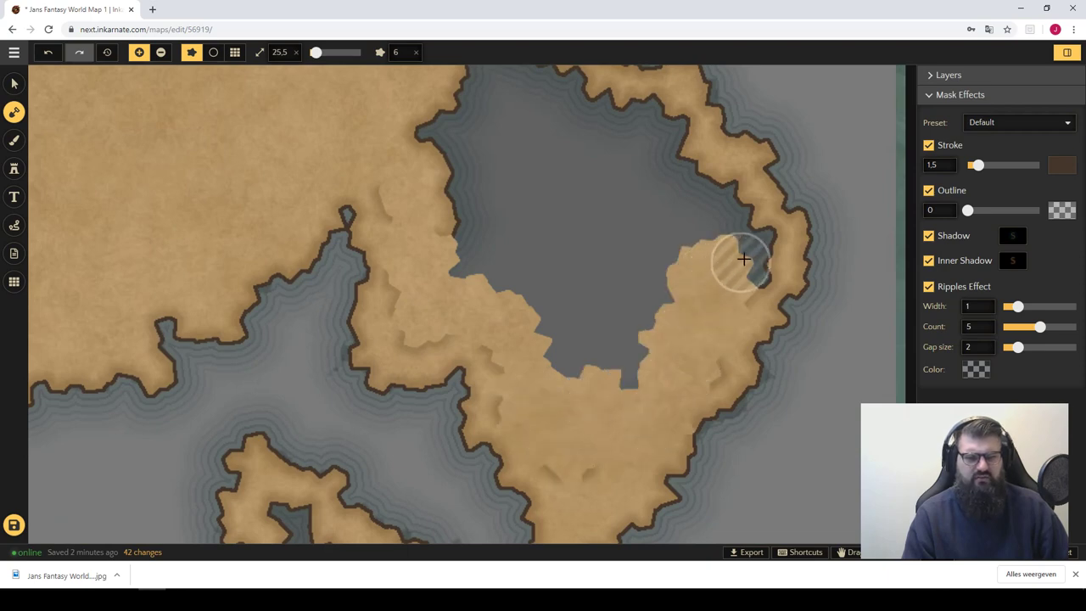
mouse_move(746, 254)
mouse_down()
mouse_move(669, 133)
mouse_move(603, 117)
mouse_up()
mouse_move(509, 212)
mouse_down()
mouse_move(508, 300)
mouse_move(526, 243)
mouse_move(475, 228)
mouse_move(421, 233)
mouse_move(387, 288)
mouse_move(436, 252)
mouse_move(384, 178)
mouse_move(497, 226)
mouse_move(543, 340)
mouse_move(467, 364)
mouse_move(414, 418)
mouse_move(327, 225)
mouse_move(438, 246)
mouse_move(473, 347)
mouse_move(521, 390)
mouse_move(387, 279)
mouse_up()
mouse_move(240, 174)
mouse_down()
mouse_move(518, 189)
mouse_move(413, 36)
mouse_up()
drag(348, 202, 373, 224)
mouse_move(195, 230)
mouse_down()
mouse_move(582, 321)
mouse_move(613, 177)
mouse_up()
- Fill the centred lake, the inner bay and the lakes in the right and left islands
mouse_move(412, 310)
mouse_down()
mouse_move(364, 339)
mouse_move(390, 312)
mouse_move(339, 243)
mouse_move(678, 368)
mouse_move(650, 262)
mouse_up()
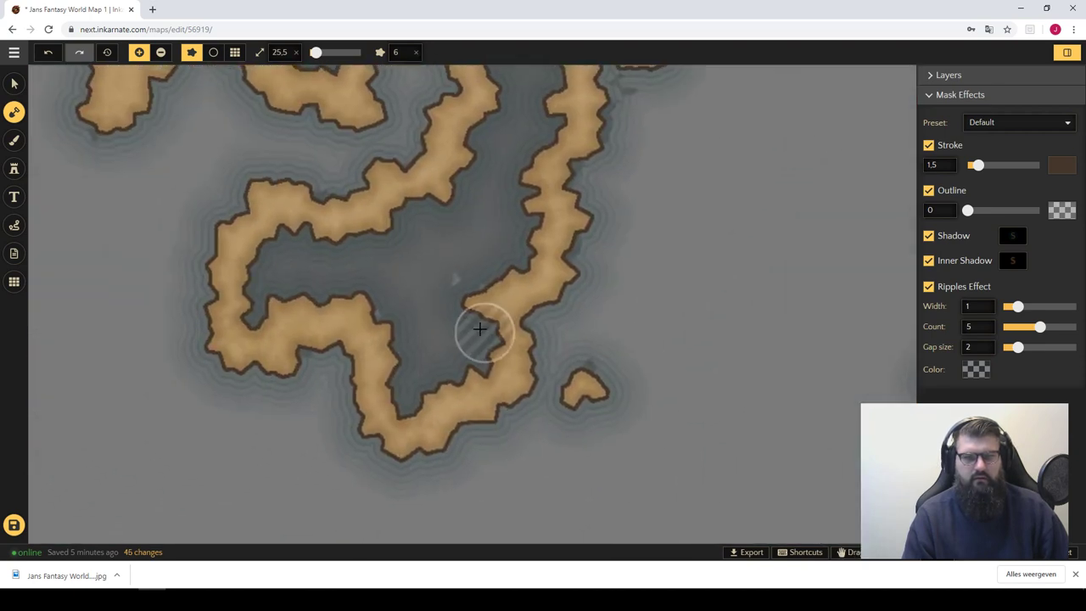
mouse_move(472, 324)
mouse_down()
mouse_move(424, 378)
mouse_move(393, 315)
mouse_move(311, 296)
mouse_move(278, 252)
mouse_move(383, 255)
mouse_move(432, 208)
mouse_move(430, 315)
mouse_move(495, 272)
mouse_move(511, 150)
mouse_move(500, 152)
mouse_move(548, 438)
mouse_up()
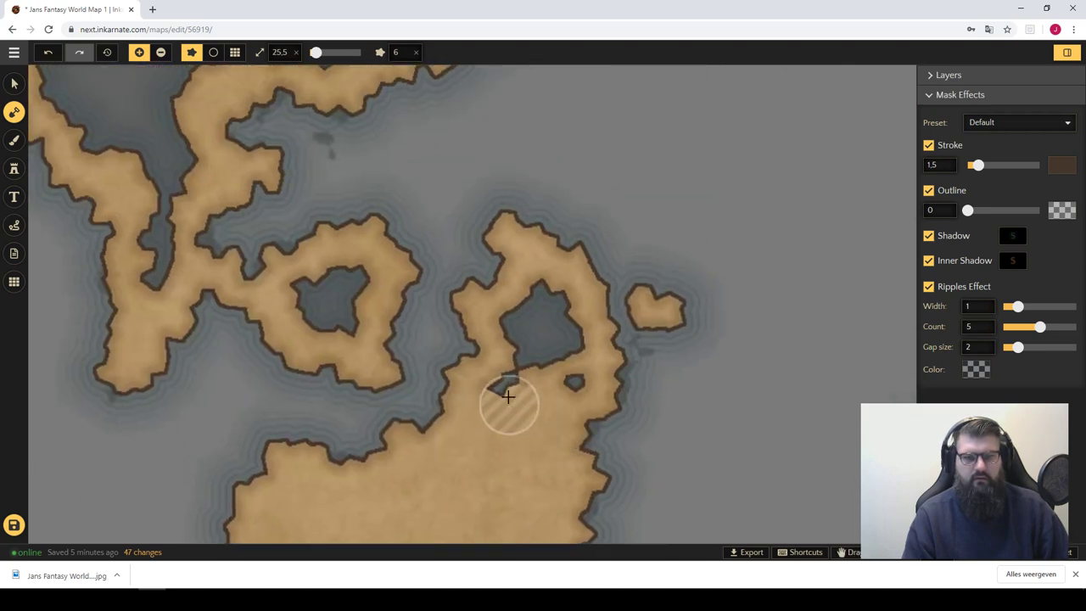
mouse_move(507, 381)
mouse_down()
mouse_move(552, 328)
mouse_move(480, 376)
mouse_up()
drag(564, 375, 535, 334)
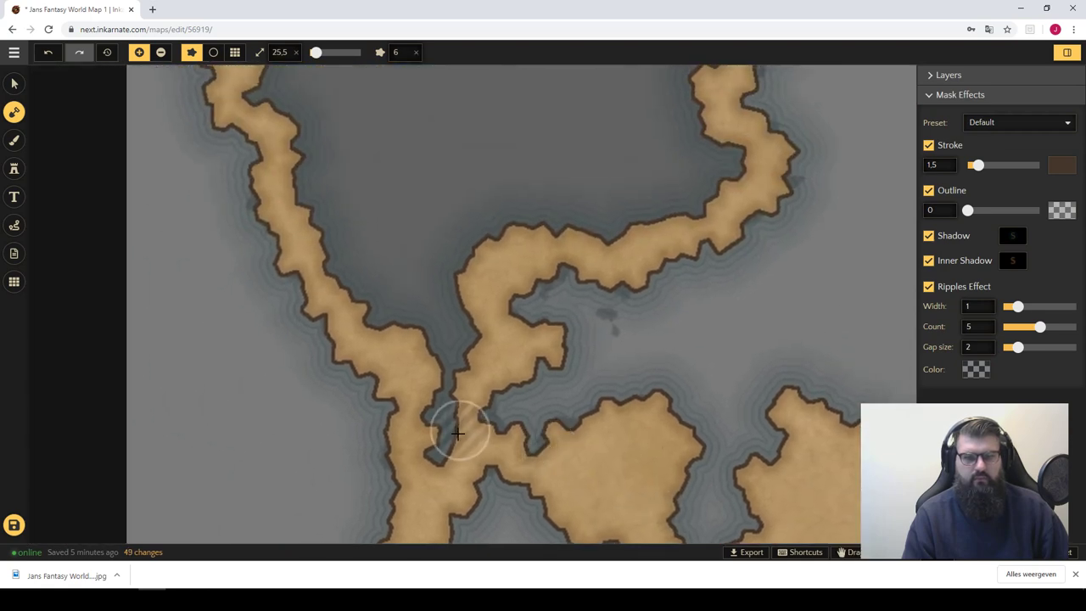
- Paint land strips up to the northern coast, along the west shore and lower-left shore
mouse_move(461, 424)
mouse_down()
mouse_move(453, 319)
mouse_move(467, 231)
mouse_move(344, 274)
mouse_move(359, 175)
mouse_move(388, 230)
mouse_move(566, 218)
mouse_move(667, 189)
mouse_move(705, 160)
mouse_move(606, 155)
mouse_up()
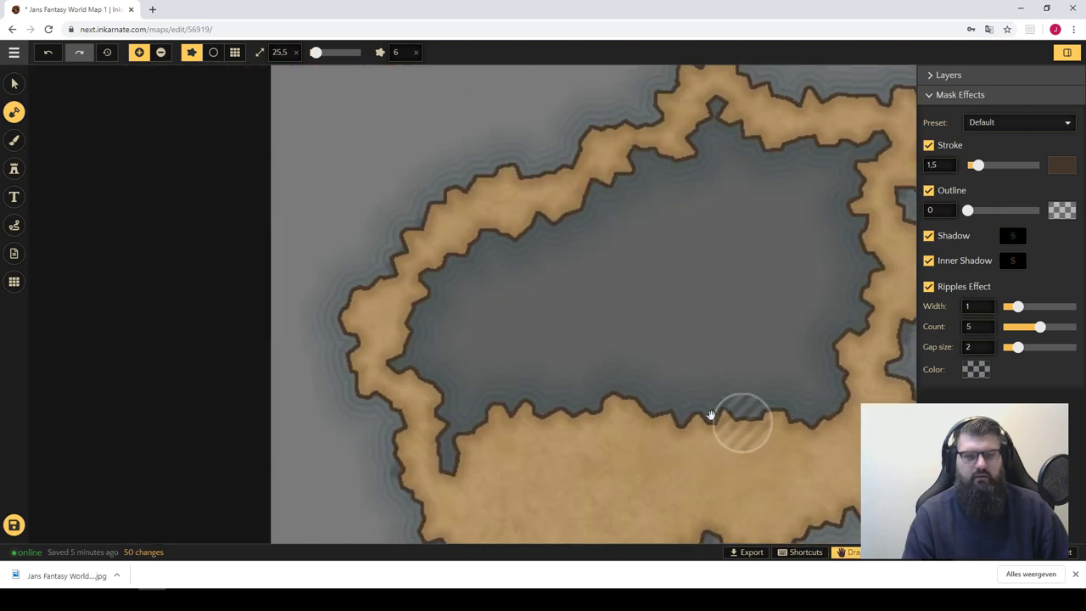
mouse_move(526, 424)
mouse_down()
mouse_move(475, 455)
mouse_move(468, 399)
mouse_move(408, 359)
mouse_move(469, 265)
mouse_up()
drag(563, 396, 434, 435)
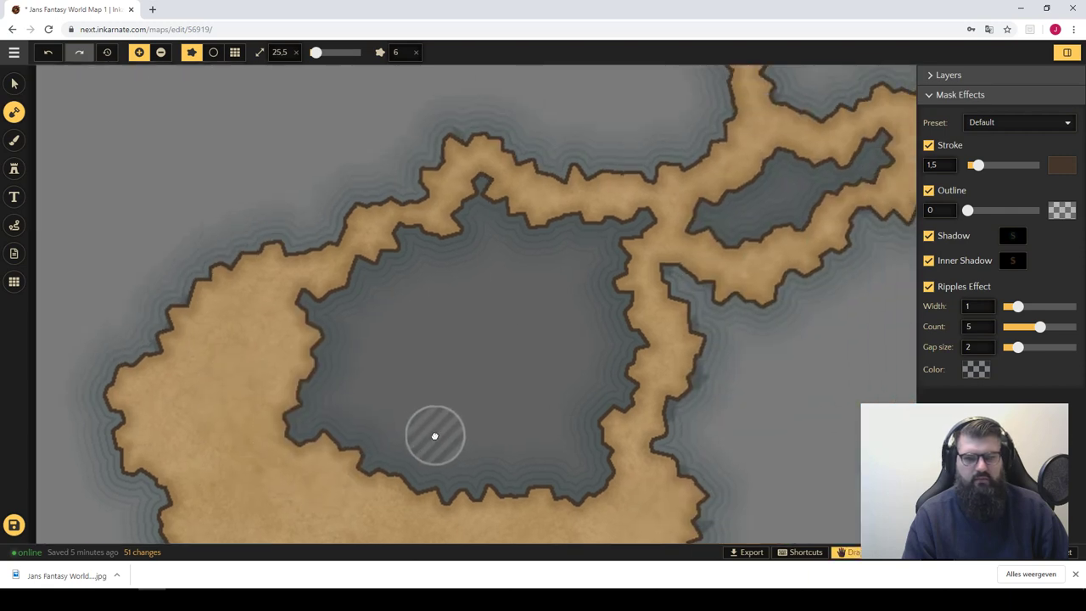
mouse_move(296, 436)
mouse_down()
mouse_move(330, 340)
mouse_move(400, 262)
mouse_move(497, 218)
mouse_move(613, 226)
mouse_move(608, 424)
mouse_move(478, 453)
mouse_move(300, 390)
mouse_move(571, 380)
mouse_move(454, 297)
mouse_move(436, 441)
mouse_move(441, 365)
mouse_move(487, 364)
mouse_move(409, 391)
mouse_up()
- Fill the last small lake with land and zoom out to centre the whole map
scroll(351, 412, right, 5)
scroll(436, 328, right, 3)
mouse_move(435, 327)
mouse_down()
mouse_move(516, 302)
mouse_move(516, 283)
mouse_move(550, 298)
mouse_move(647, 232)
mouse_move(635, 298)
mouse_up()
scroll(635, 329, down, 3)
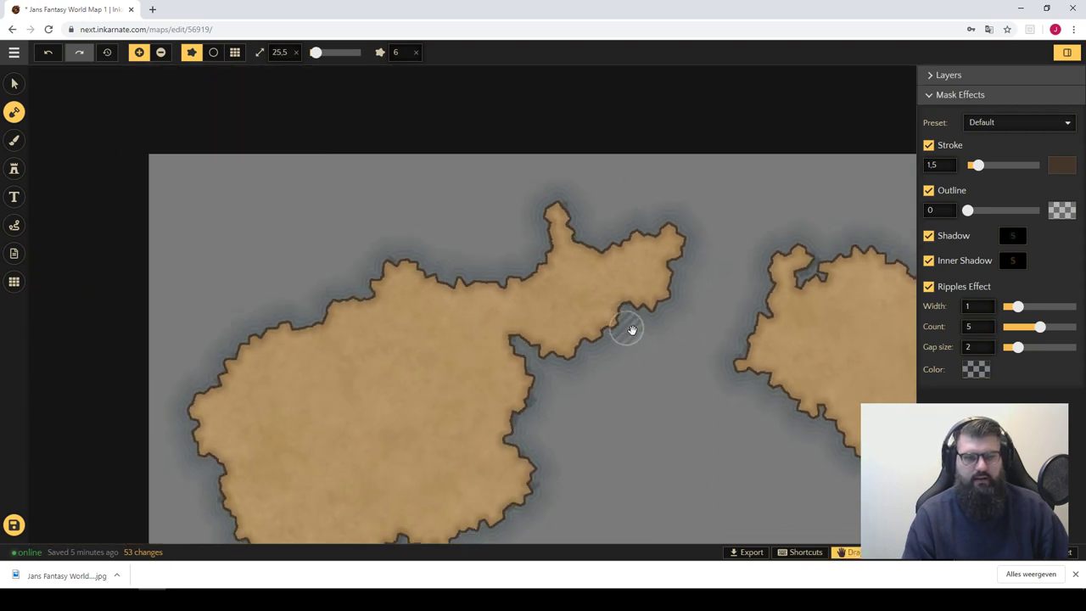
scroll(645, 332, down, 3)
scroll(630, 359, down, 2)
scroll(654, 395, down, 1)
drag(654, 395, 435, 188)
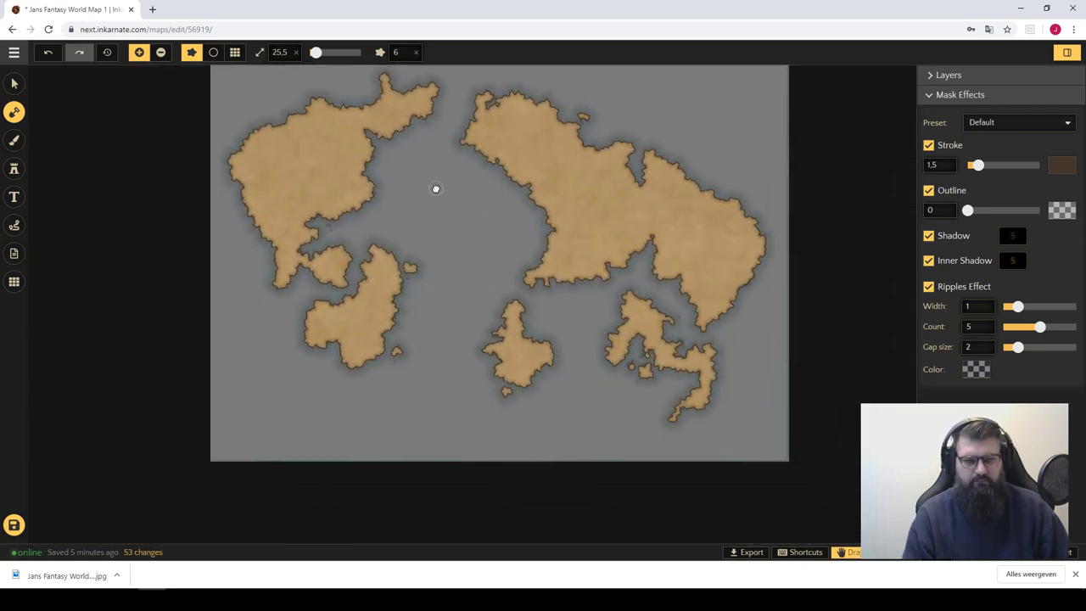
mouse_move(510, 293)
mouse_down()
mouse_move(379, 298)
mouse_move(412, 317)
mouse_up()
- Save the map, adjust the land feature size and switch to the dashed Path tool
click(14, 524)
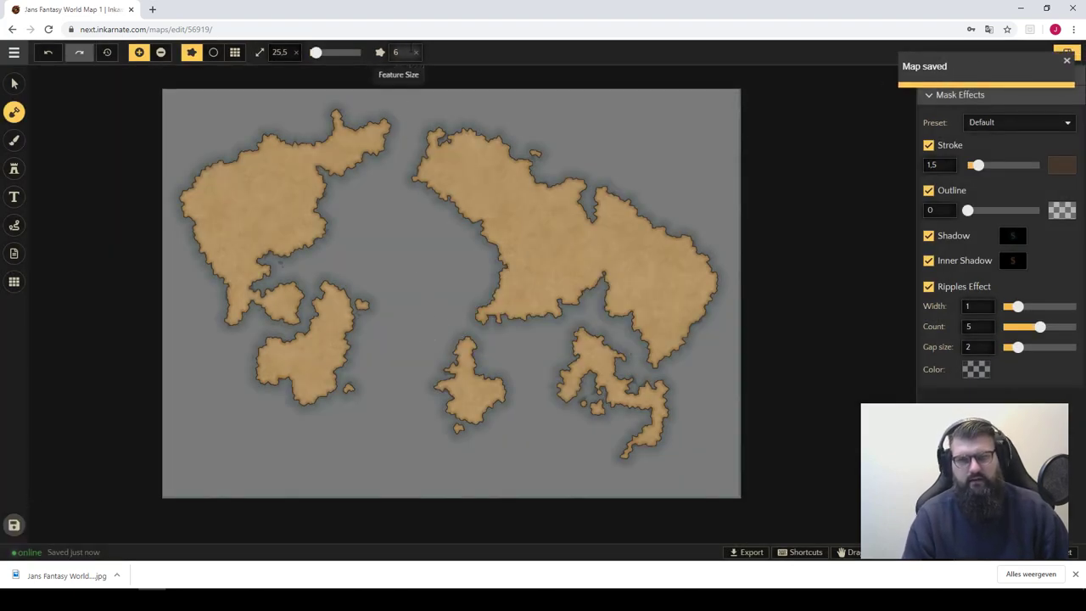
click(395, 52)
mouse_move(366, 97)
mouse_down()
mouse_move(377, 96)
mouse_move(320, 94)
mouse_up()
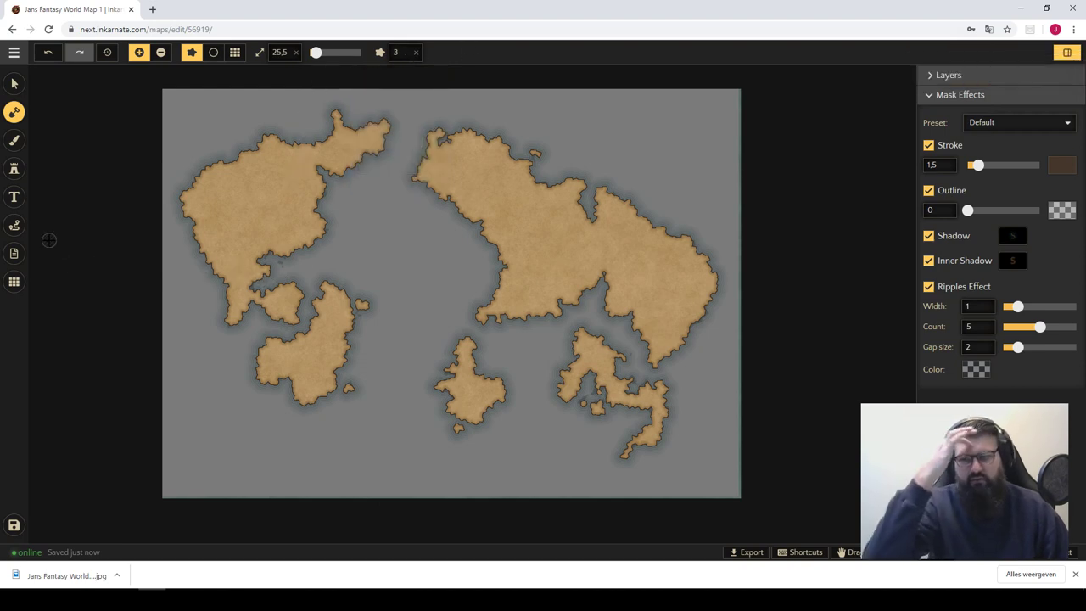
click(14, 225)
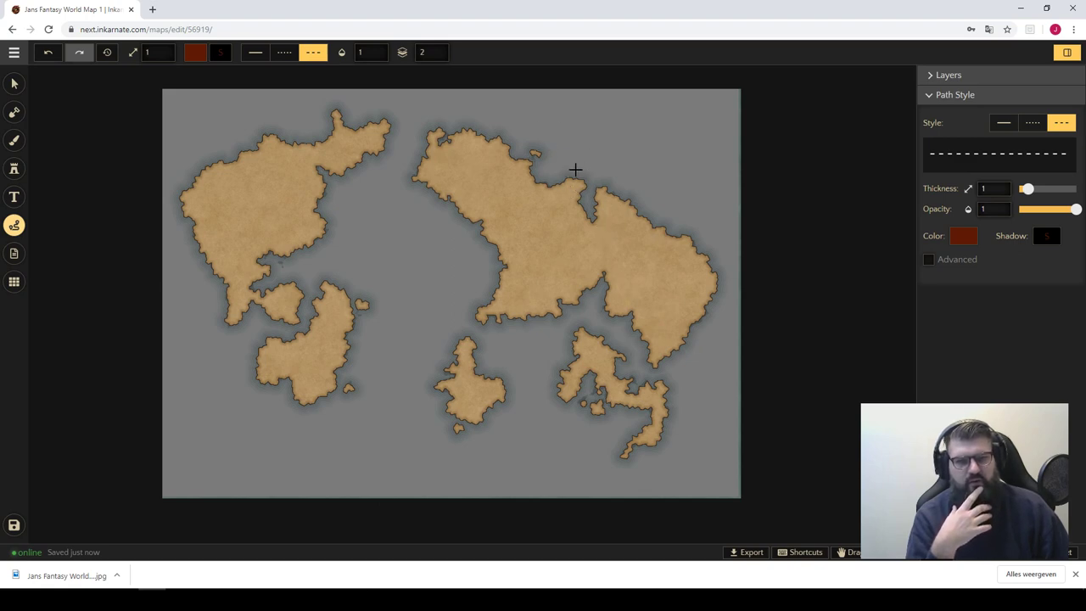
- Draw a dashed path across the east continent and deselect it
drag(583, 148, 568, 237)
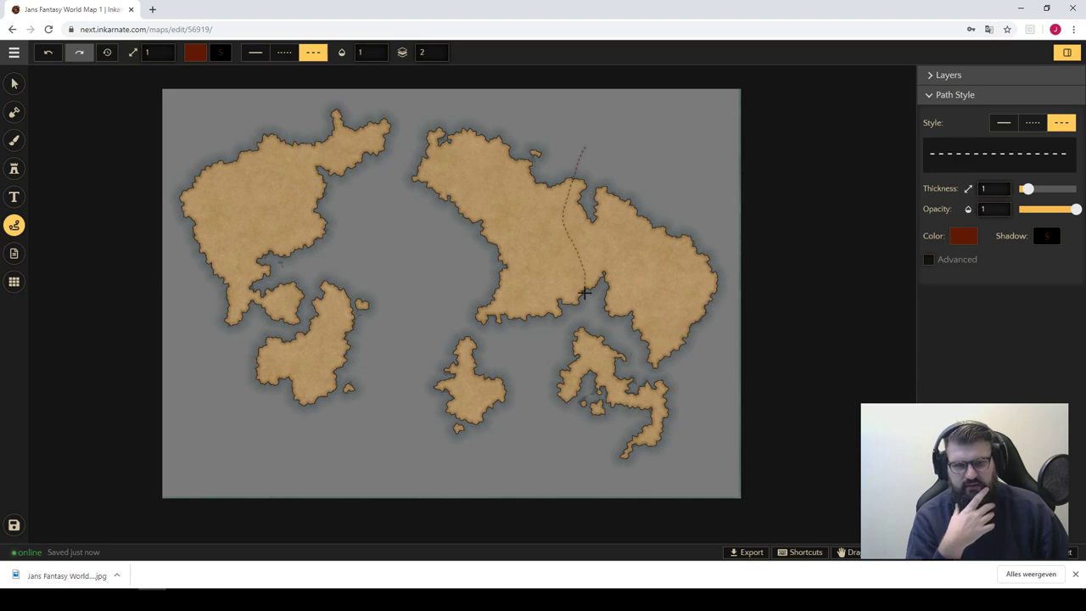
drag(584, 294, 583, 330)
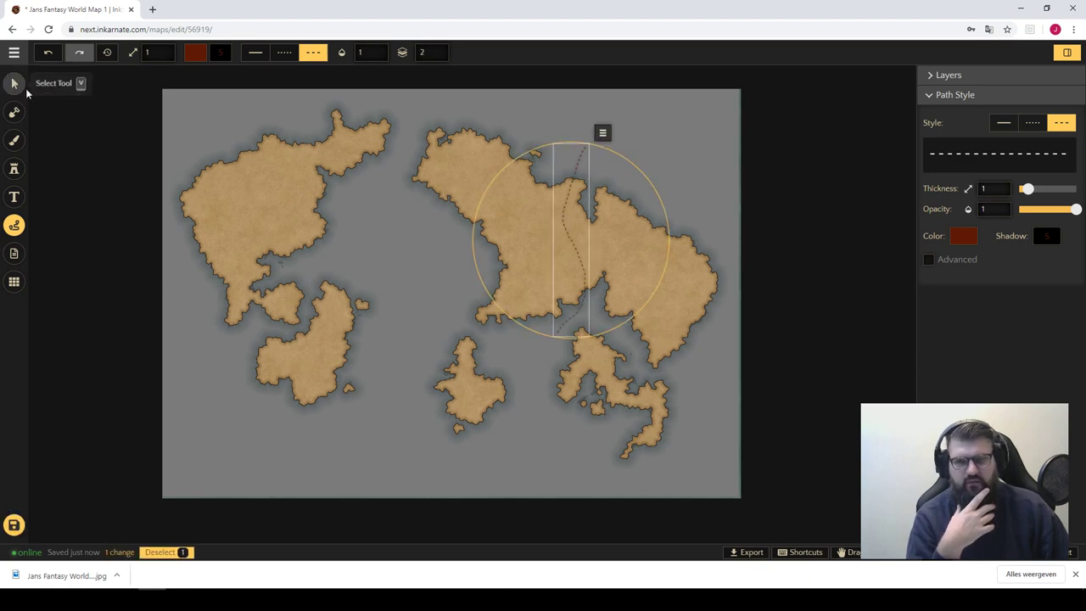
click(514, 108)
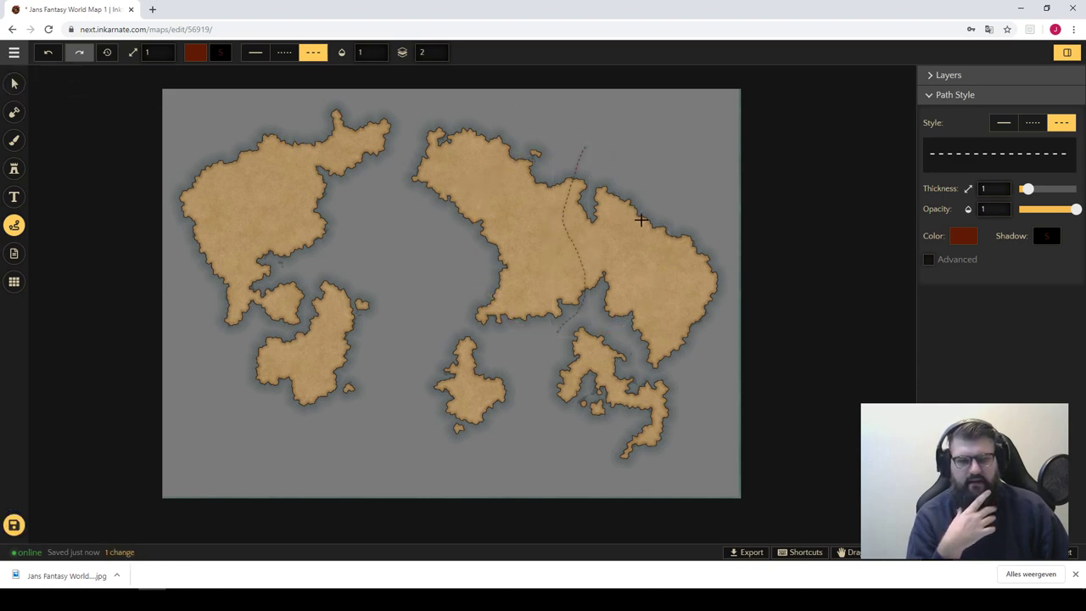
scroll(576, 263, up, 3)
scroll(501, 207, up, 1)
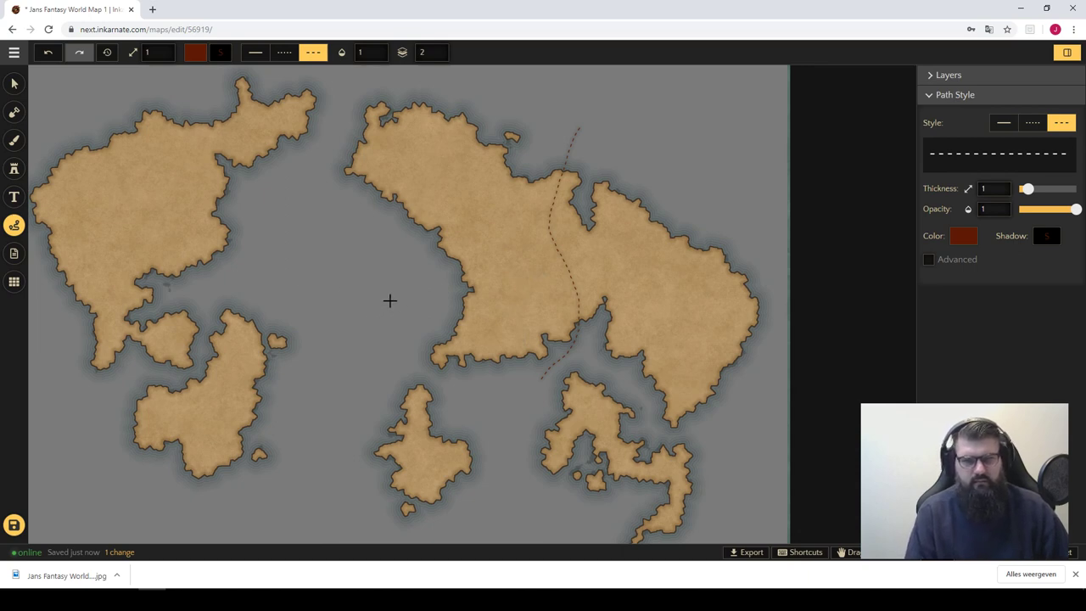
- Replace the west-island dashed path, undoing the old one and finishing the new line
drag(402, 293, 485, 307)
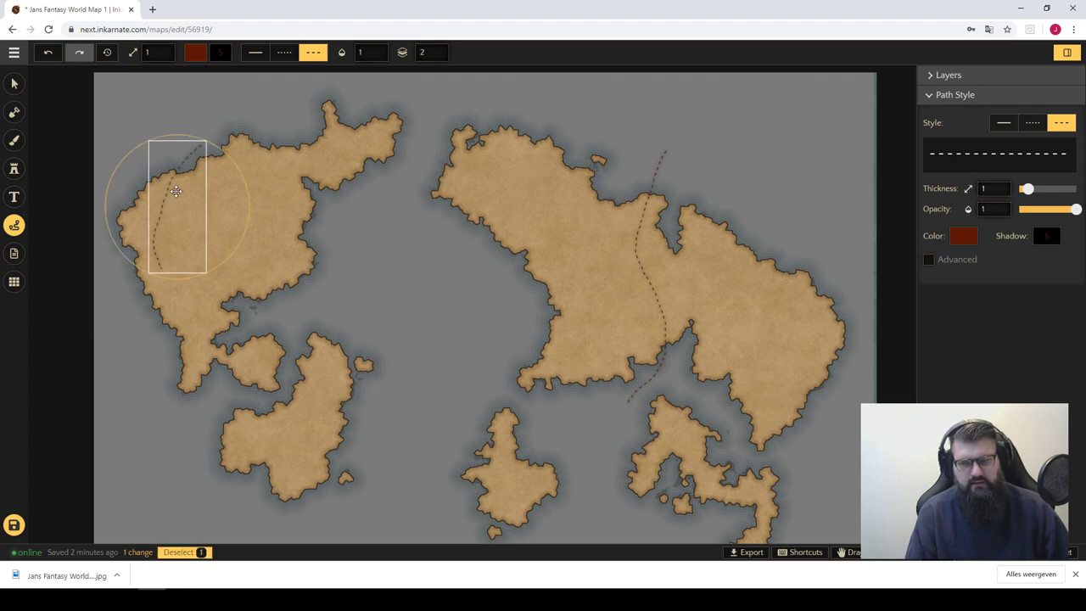
key(ctrl+z)
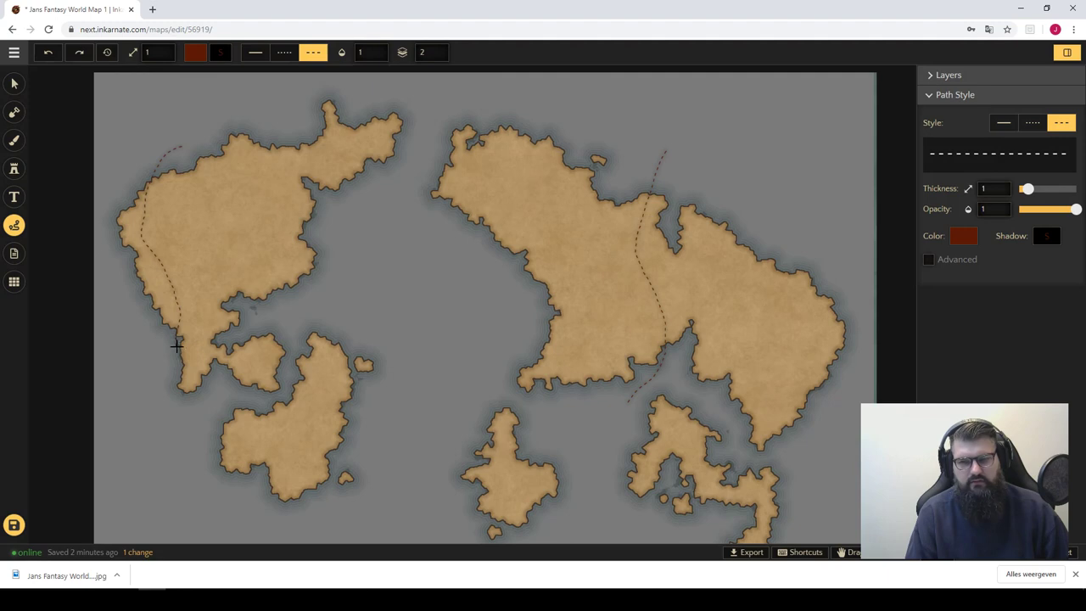
key(ctrl+z)
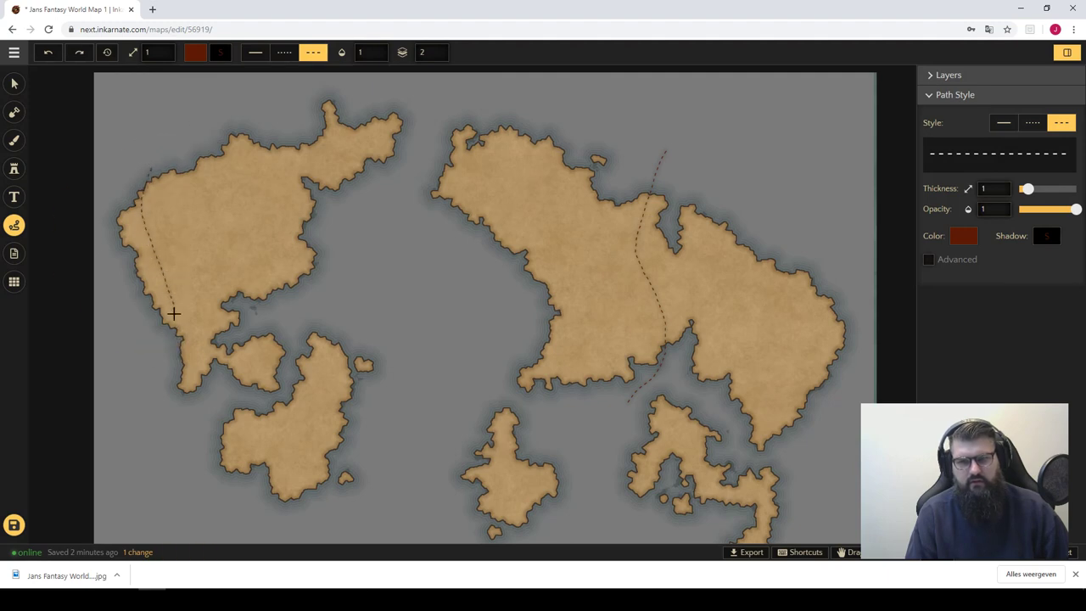
double_click(172, 324)
scroll(368, 369, up, 2)
scroll(252, 255, down, 2)
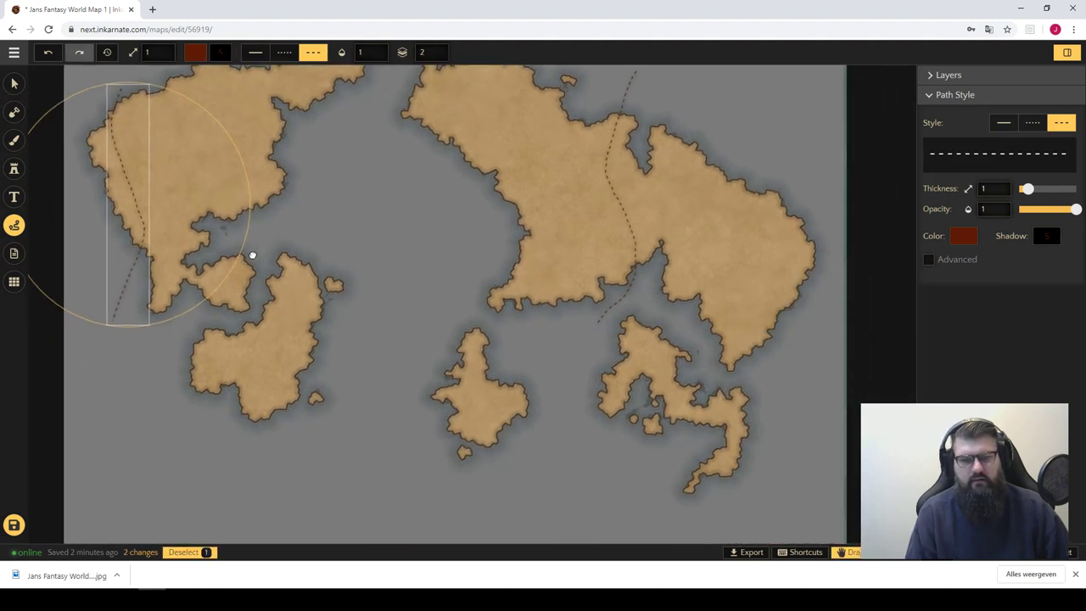
- Draw a dashed sea lane across the southern sea past the islands
drag(252, 254, 237, 237)
mouse_move(358, 268)
mouse_down()
mouse_move(317, 237)
mouse_move(367, 247)
mouse_up()
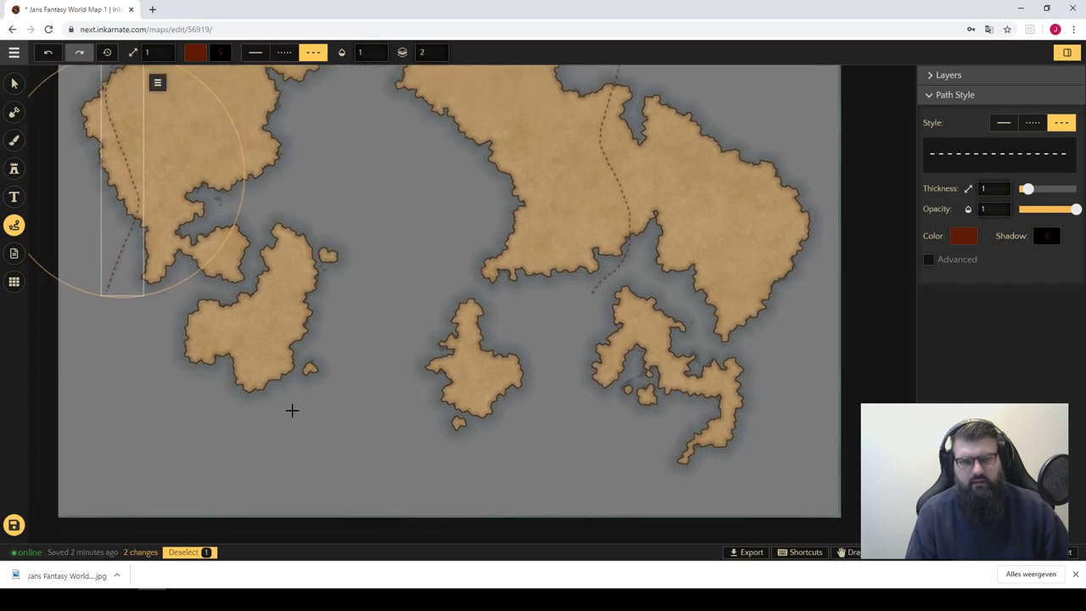
click(171, 411)
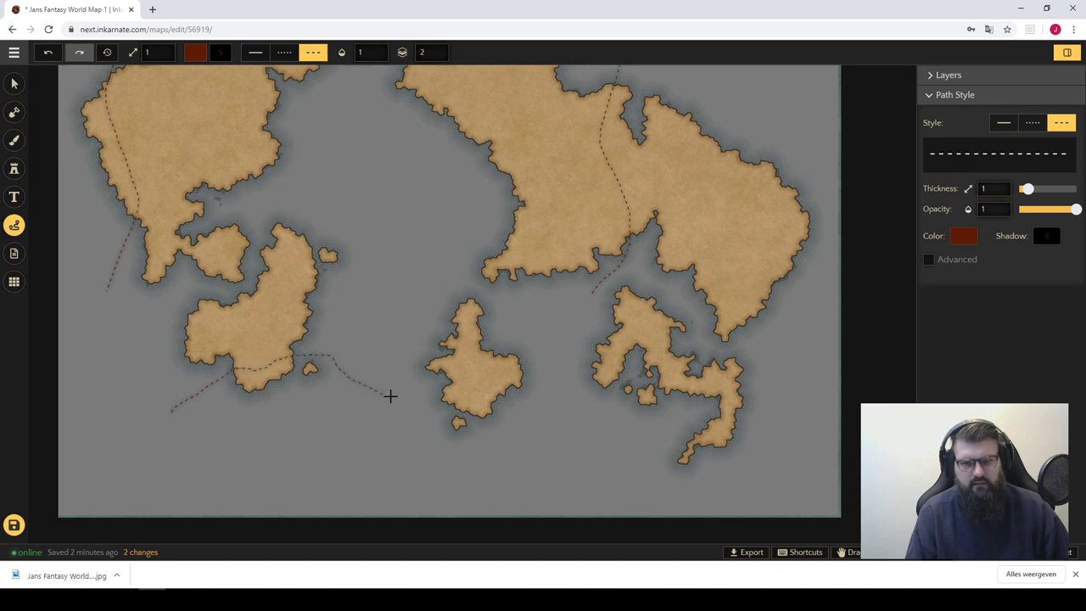
double_click(578, 422)
scroll(551, 382, up, 2)
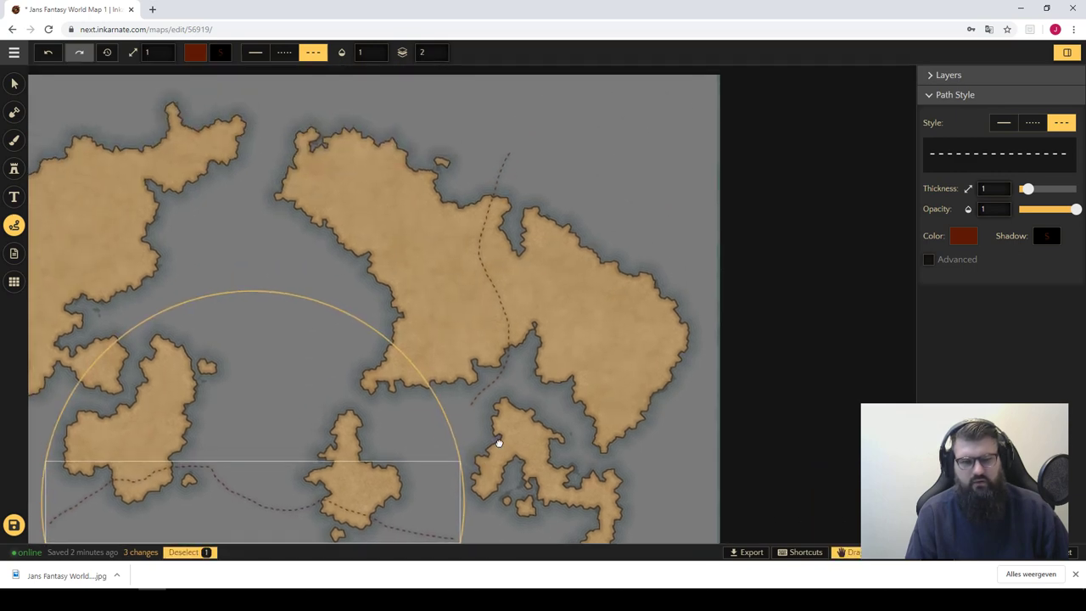
scroll(613, 375, down, 2)
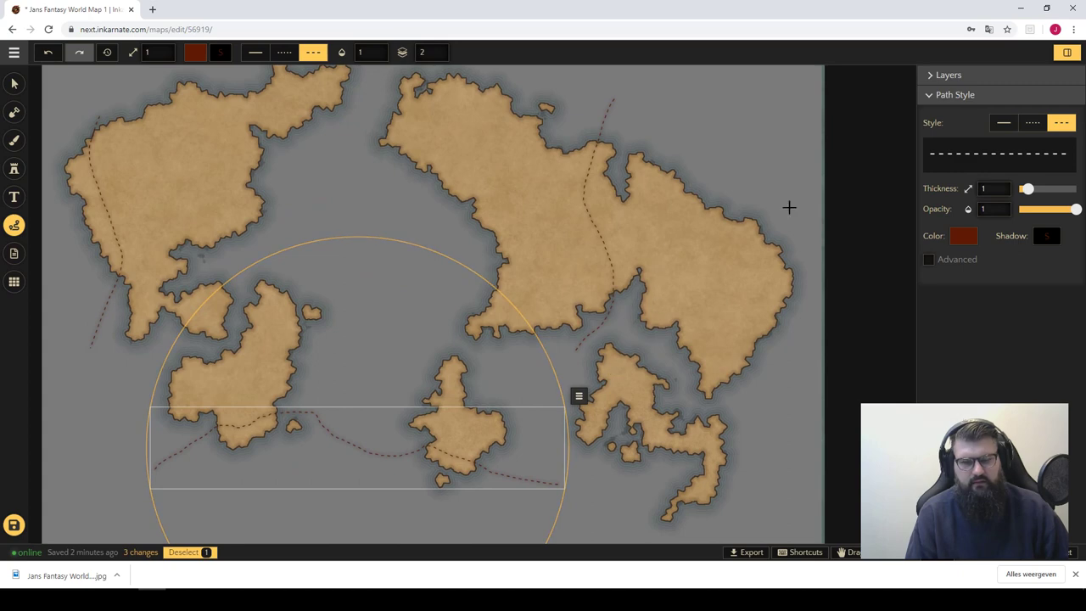
- Change the path colour to a dark green
click(962, 241)
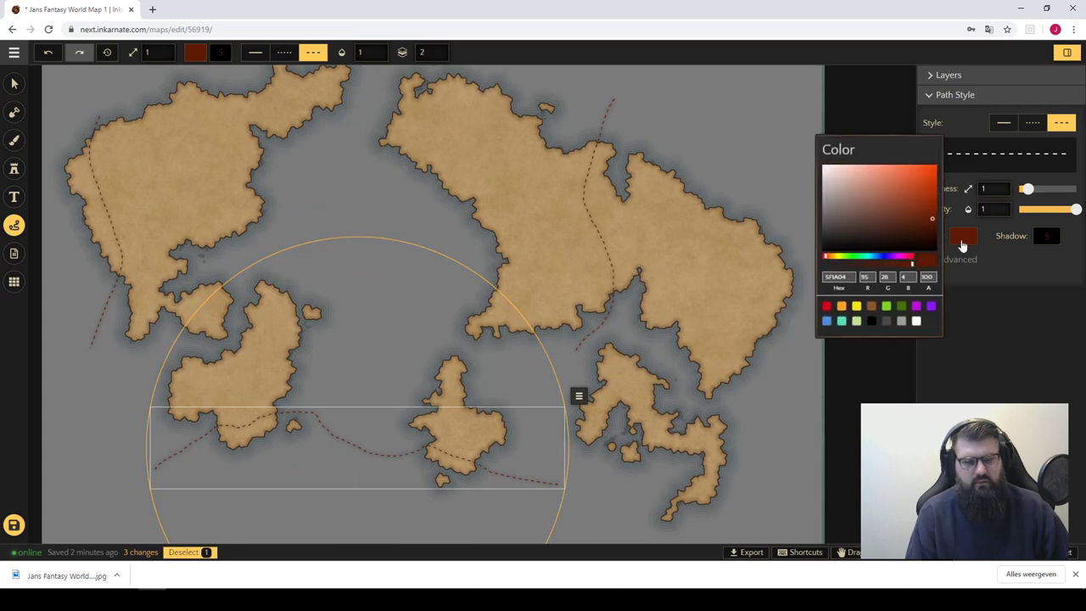
click(903, 307)
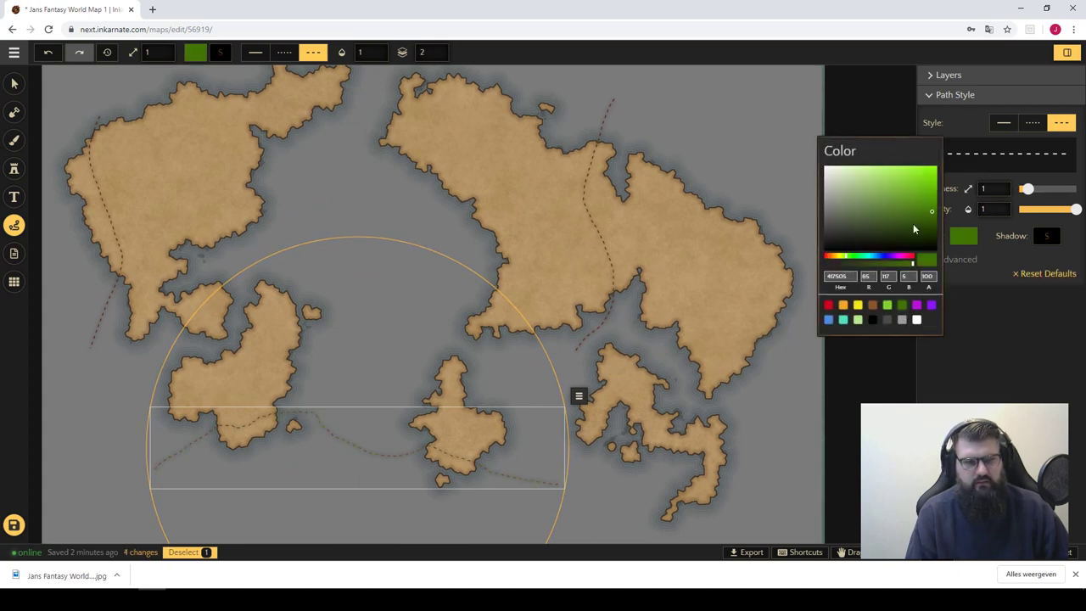
drag(915, 226, 887, 231)
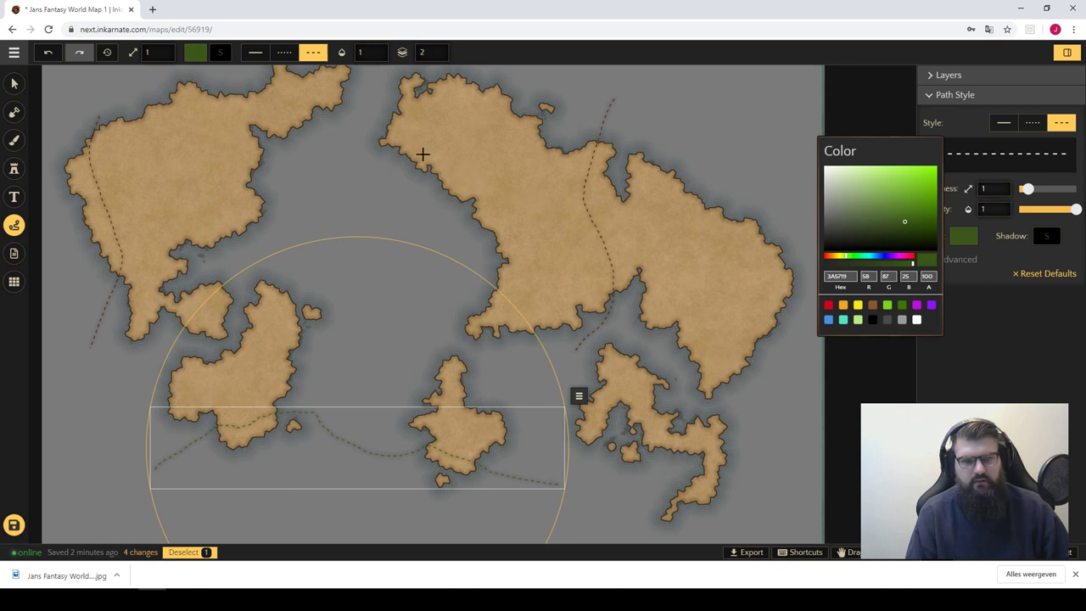
drag(451, 208, 511, 231)
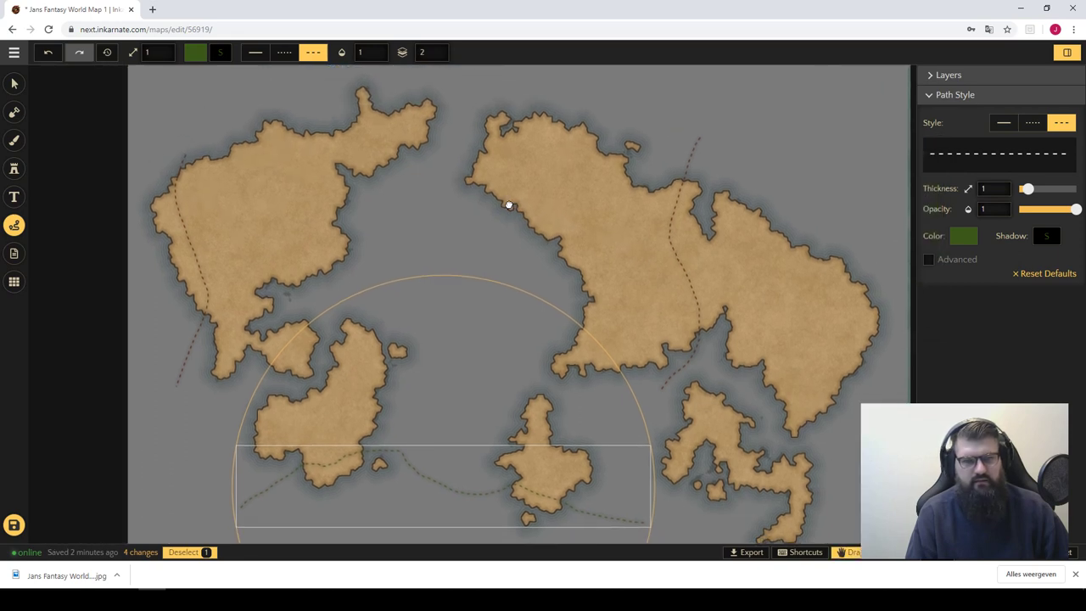
key(Escape)
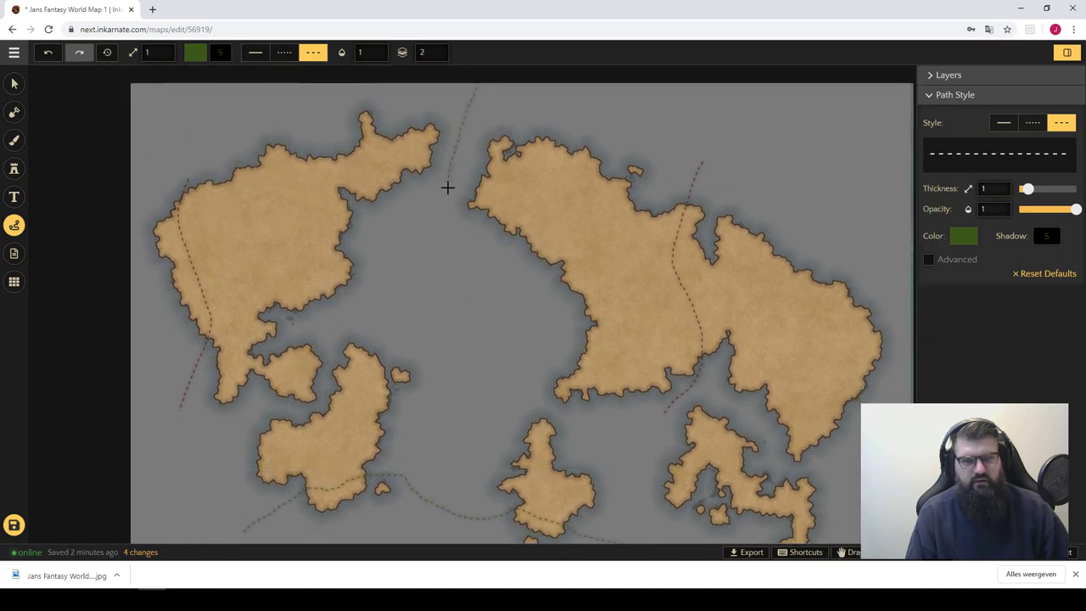
- Delete and restore the middle-channel path, then draw a short dashed path between the southern islands
click(462, 429)
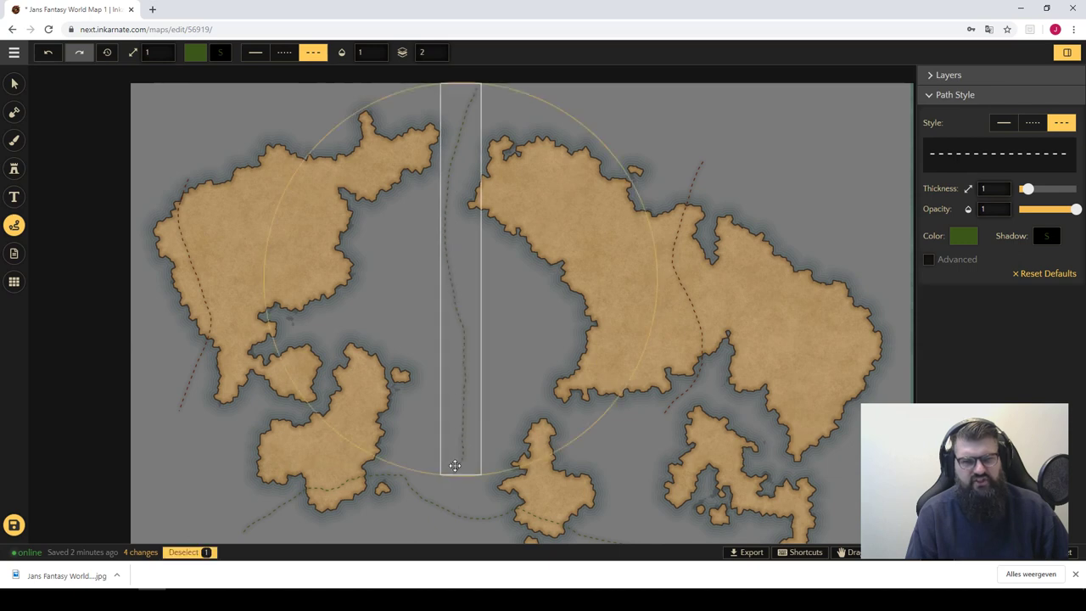
key(Delete)
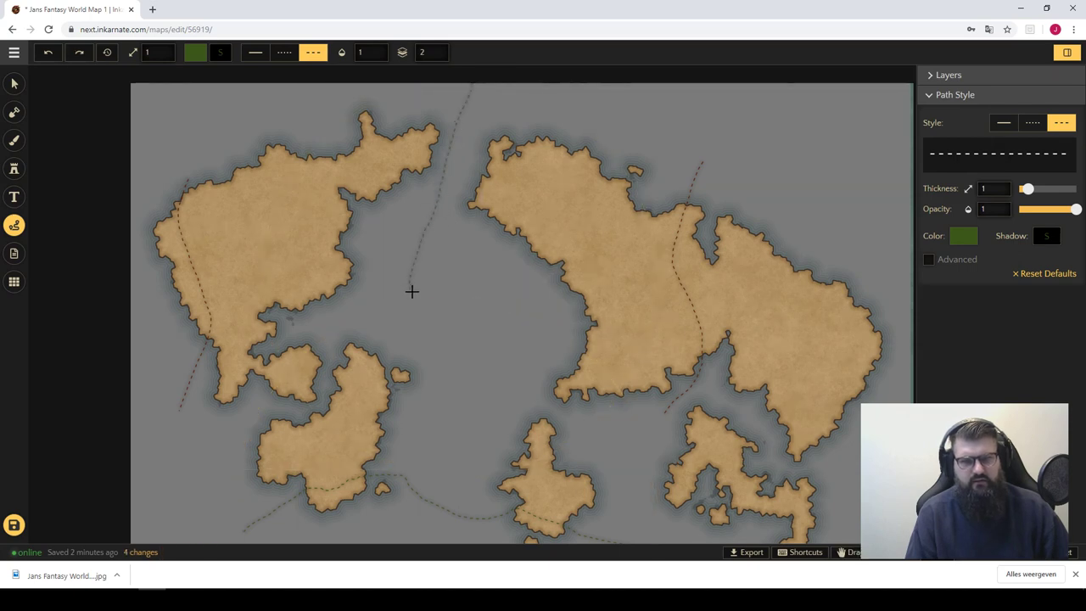
key(ctrl+z)
drag(463, 433, 559, 272)
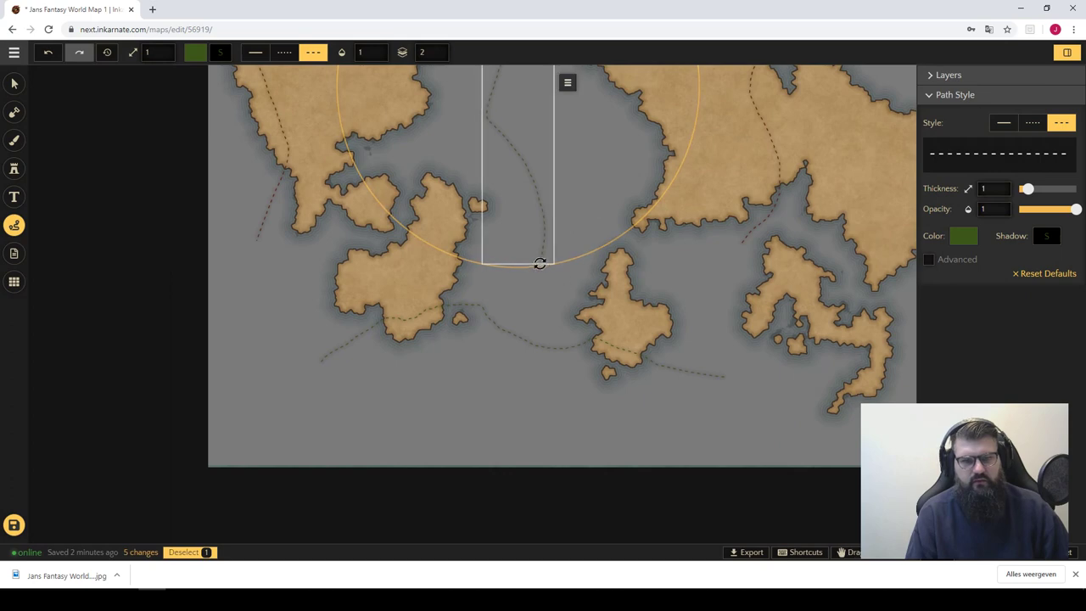
click(523, 329)
double_click(538, 247)
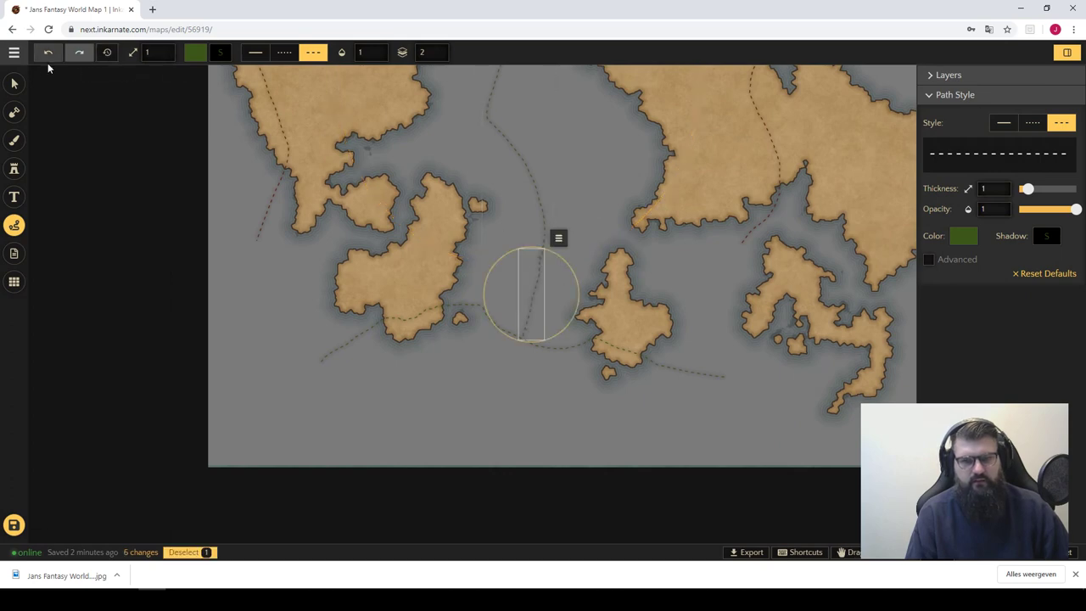
- Recolour the new short dashed path red in its Path Style
click(14, 83)
click(455, 303)
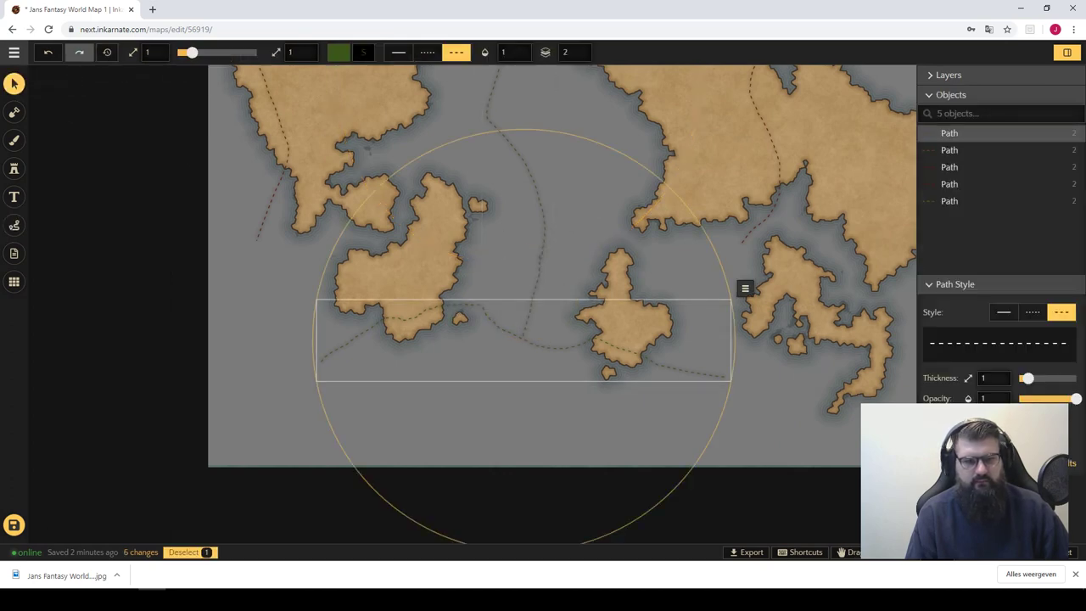
click(976, 418)
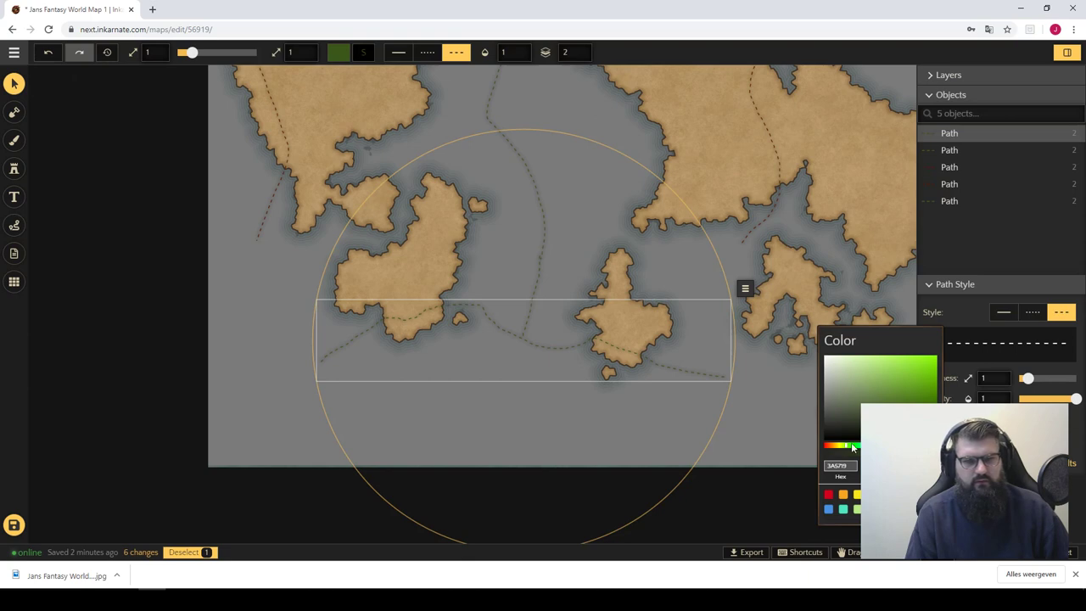
drag(845, 446, 824, 445)
click(603, 139)
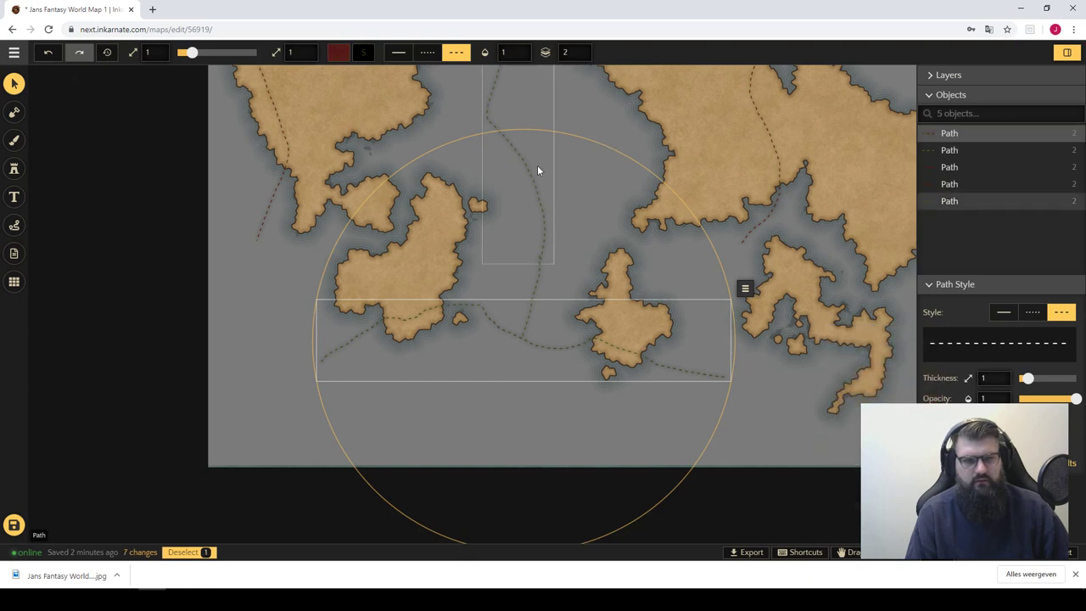
click(195, 187)
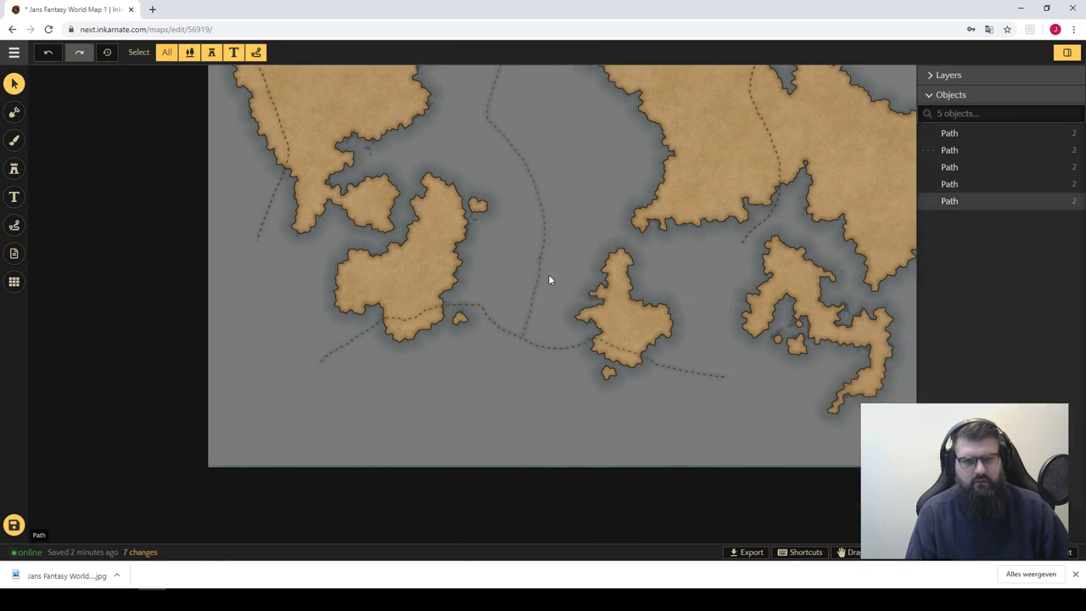
click(539, 283)
click(245, 288)
- Try a dashed path along the eastern island's coast, then undo it
drag(622, 207, 444, 331)
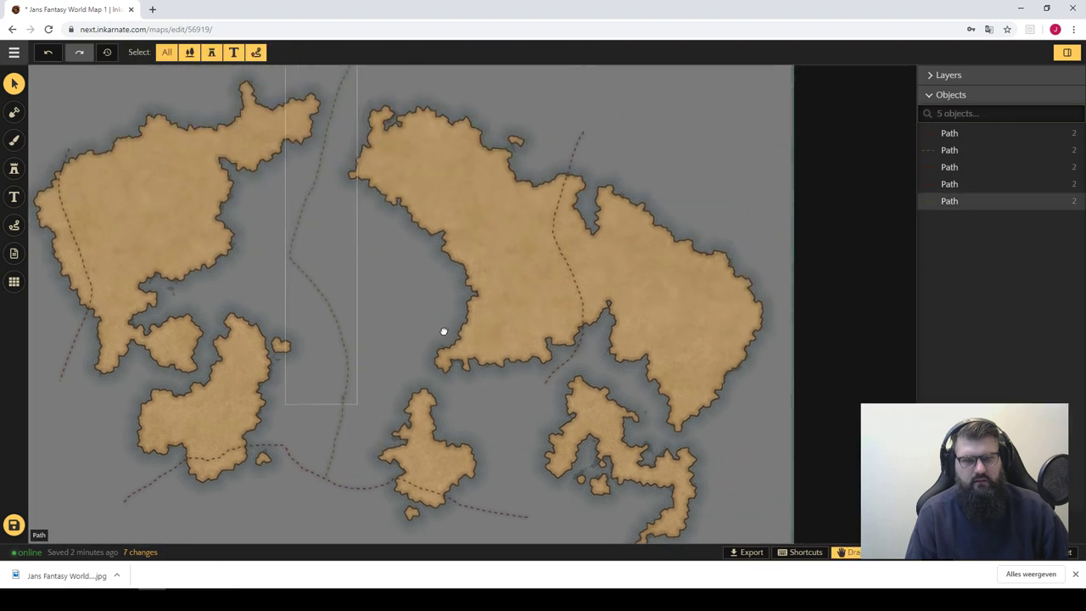
click(14, 140)
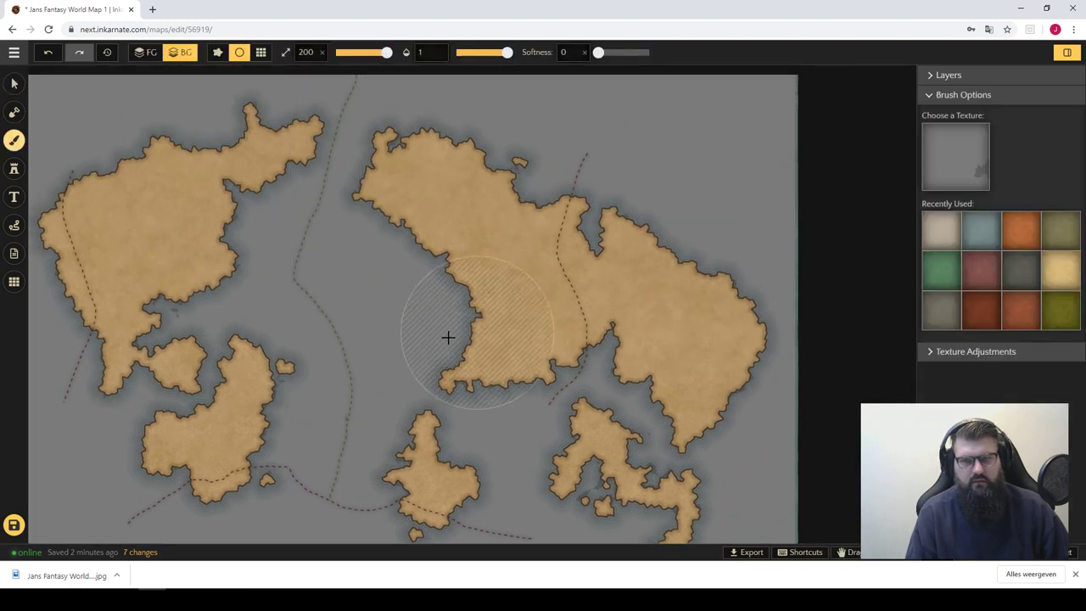
drag(308, 296, 376, 267)
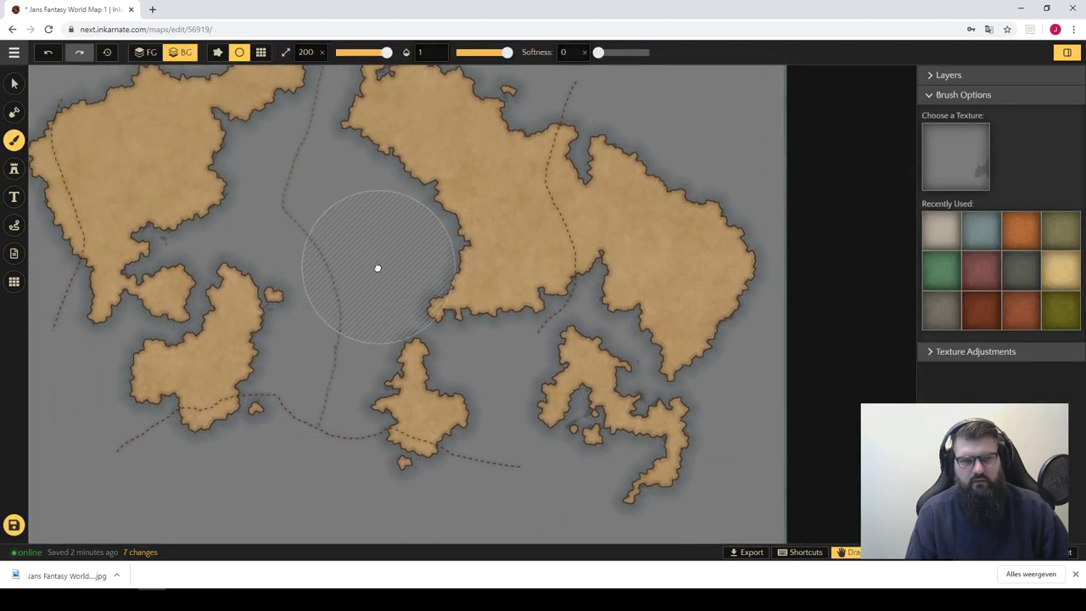
click(14, 224)
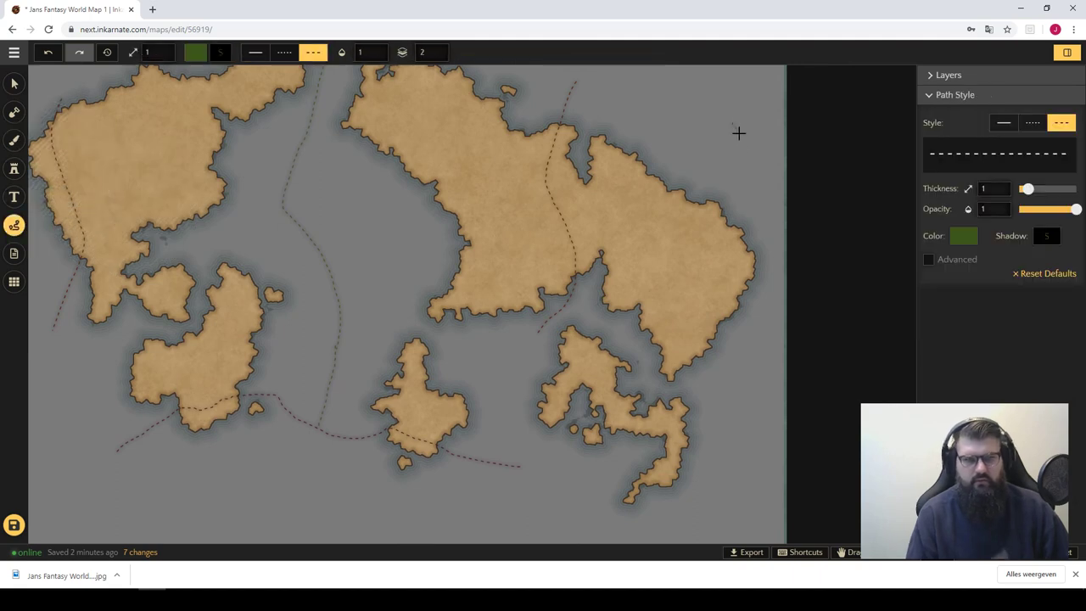
mouse_move(741, 139)
mouse_down()
mouse_move(770, 212)
mouse_move(718, 421)
mouse_up()
key(ctrl+z)
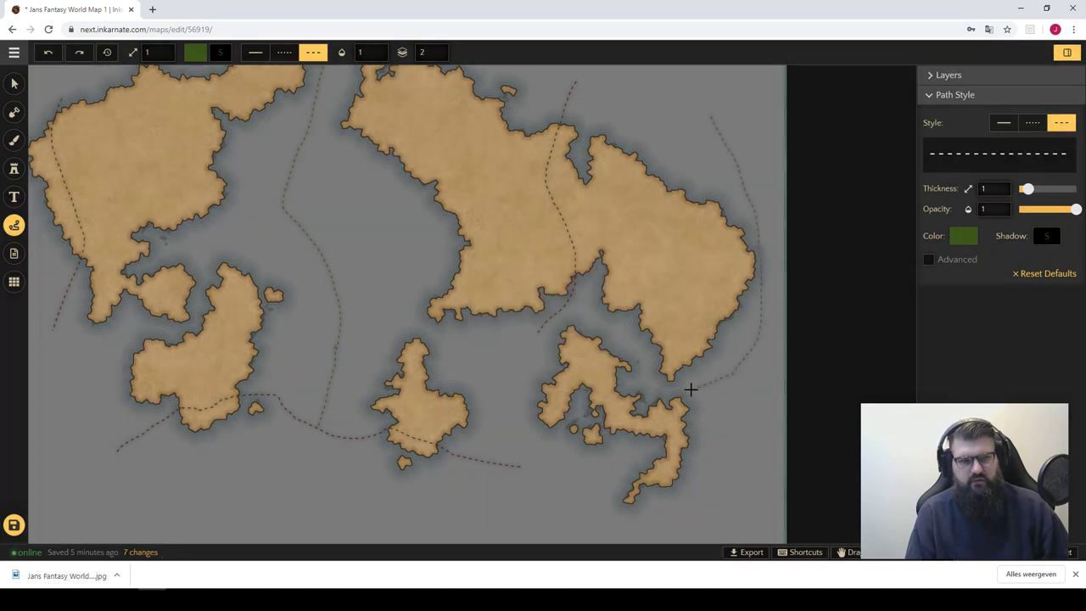
click(575, 314)
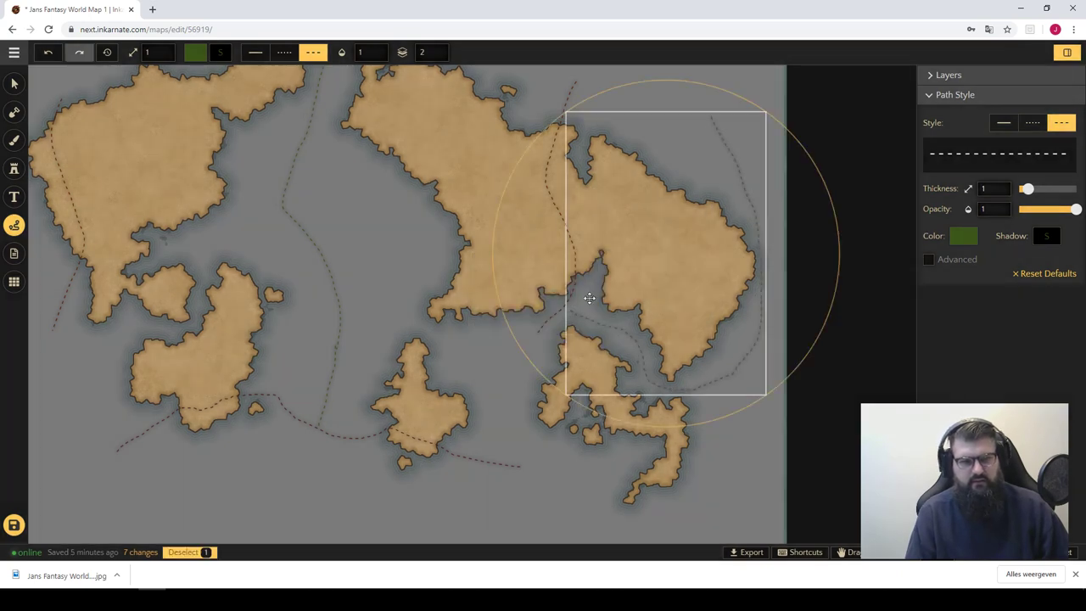
mouse_move(600, 341)
mouse_down()
mouse_move(641, 289)
mouse_move(863, 382)
mouse_up()
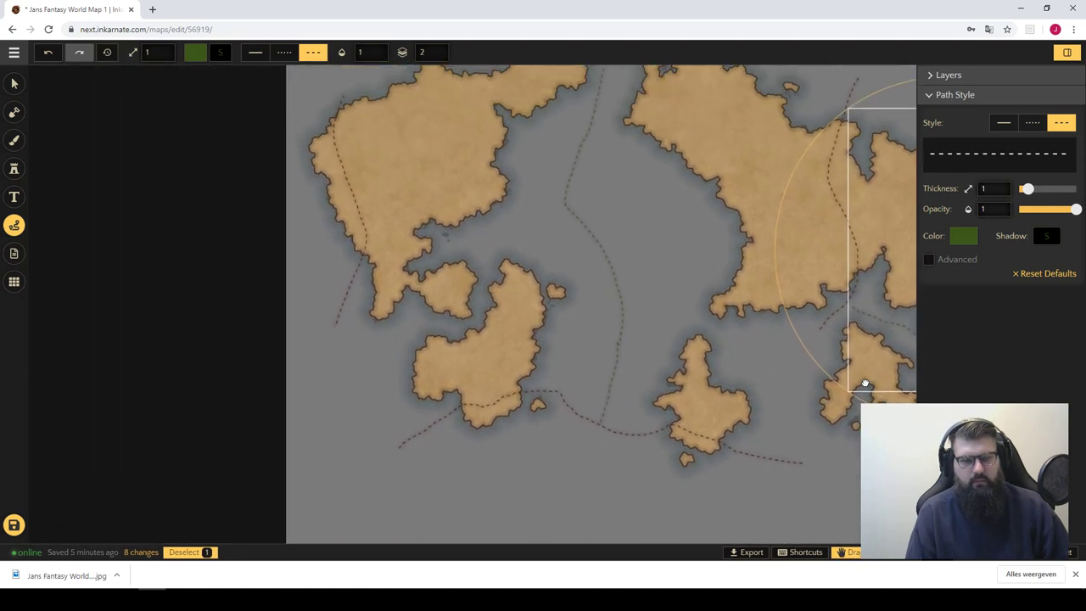
- Draw dashed paths at the lower left and along the northwest coast
click(330, 332)
double_click(383, 448)
mouse_move(552, 288)
mouse_down()
mouse_move(563, 413)
mouse_move(502, 406)
mouse_up()
click(289, 201)
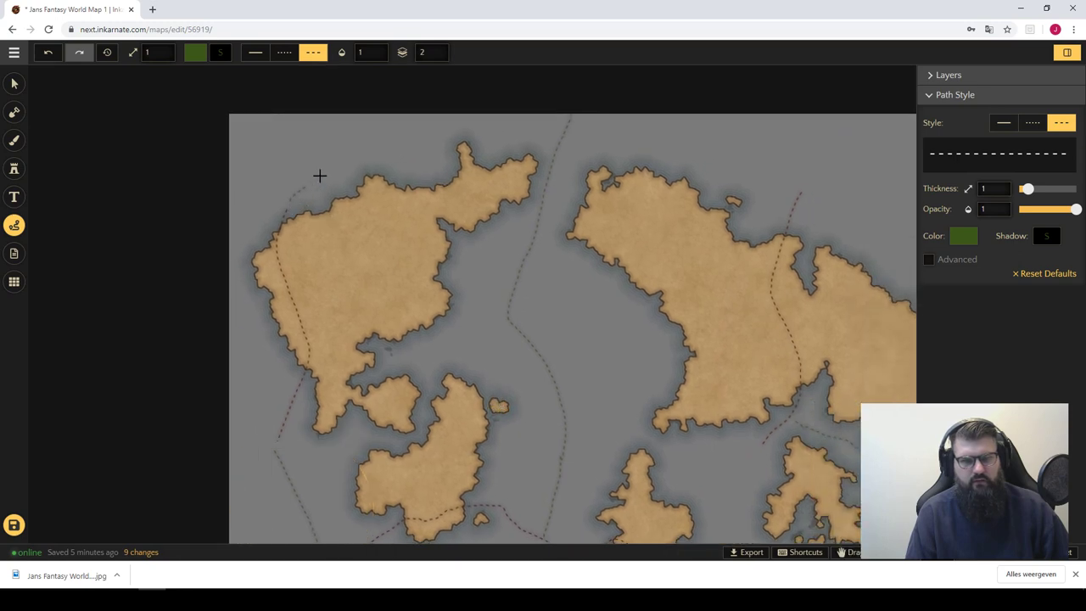
double_click(421, 129)
- Draw a dashed path above the eastern landmass
drag(571, 141, 273, 110)
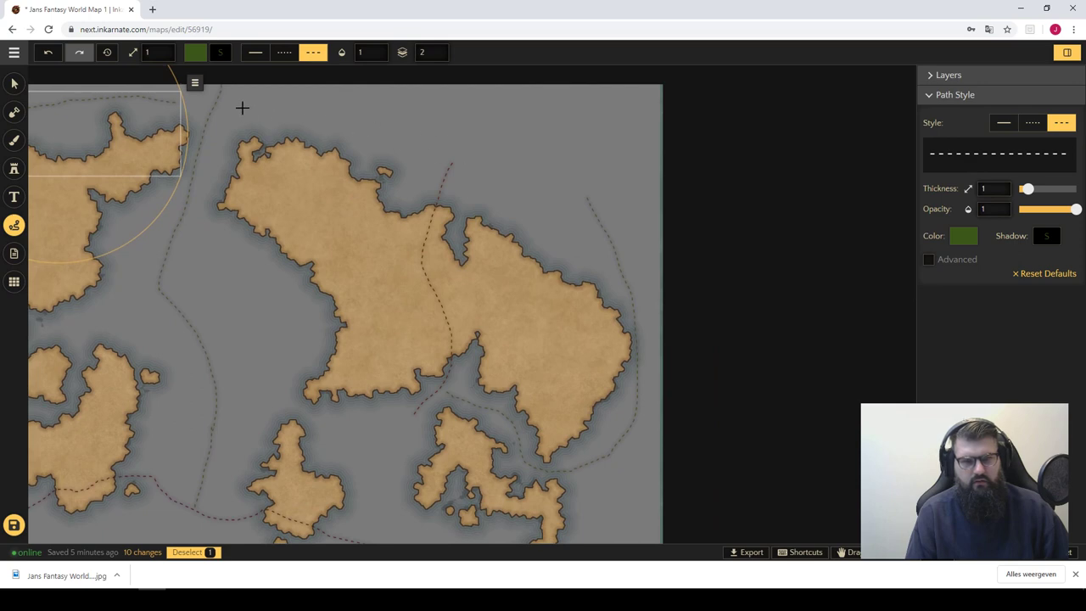
click(262, 97)
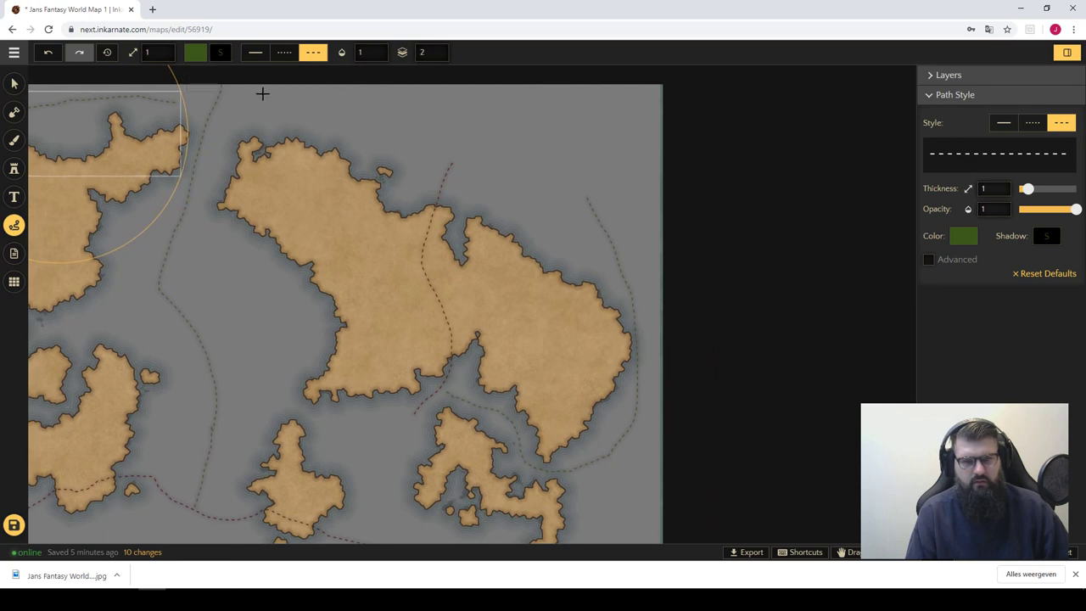
double_click(447, 154)
scroll(509, 356, down, 2)
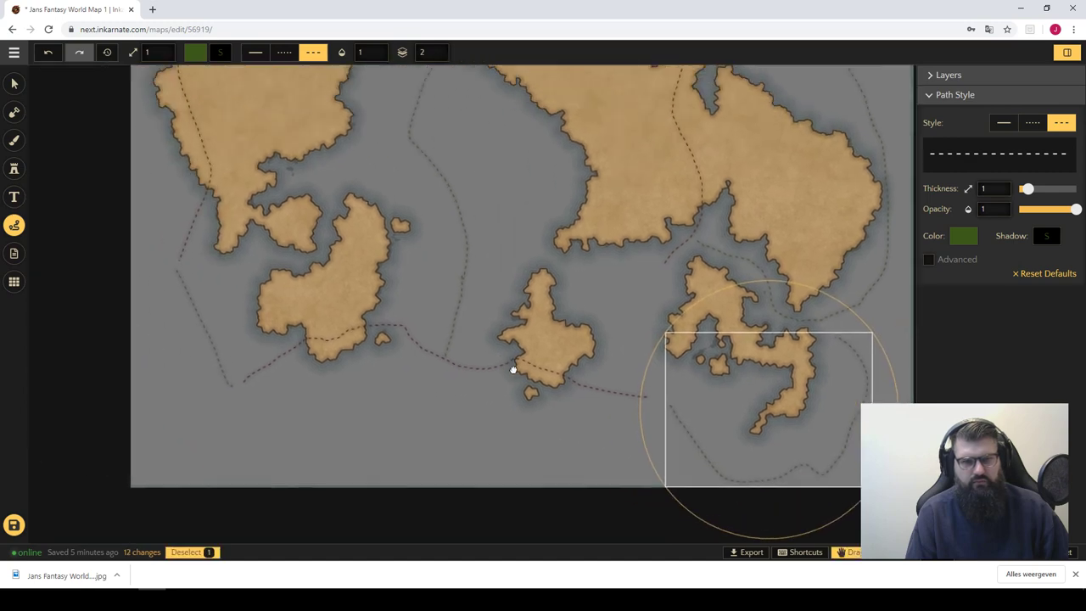
mouse_move(458, 310)
mouse_down()
mouse_move(590, 307)
mouse_move(475, 407)
mouse_up()
click(17, 87)
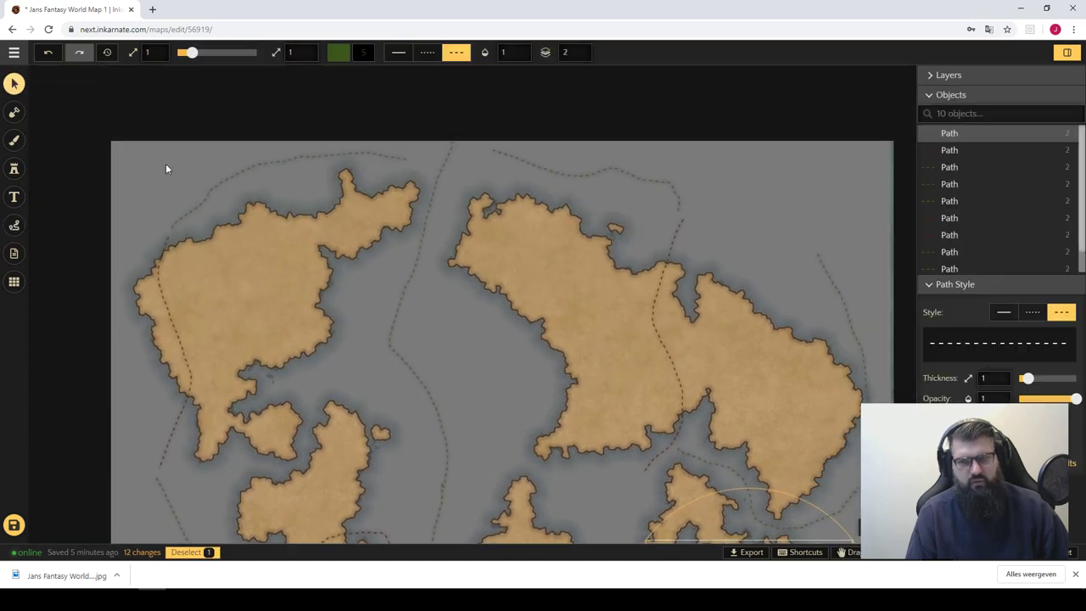
- Switch to landmass editing, zoom into the north, and undo land painted into the inlet
click(175, 125)
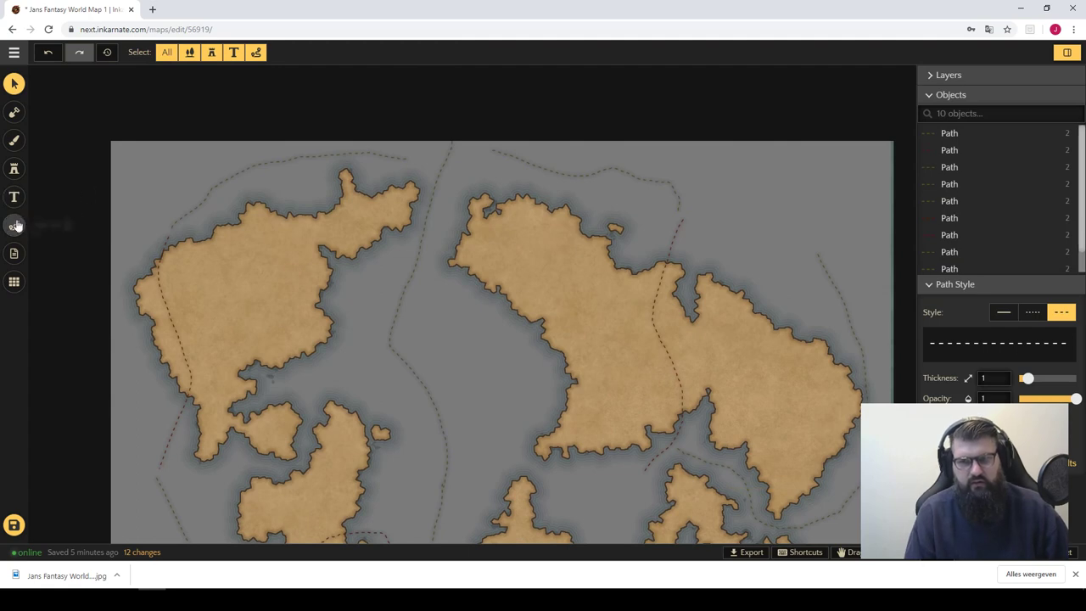
click(13, 140)
click(13, 111)
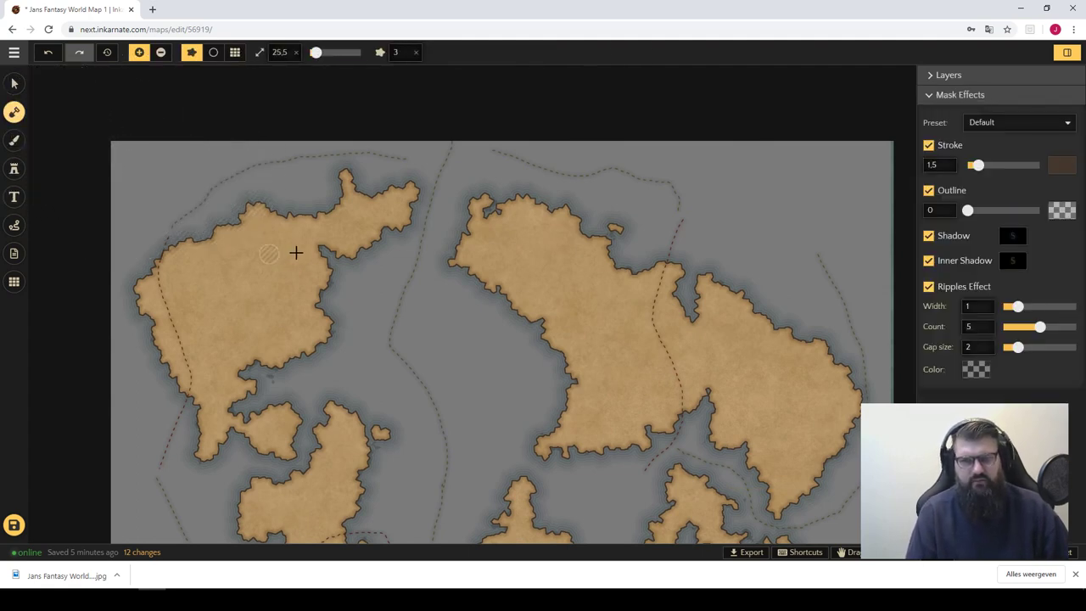
drag(378, 328, 229, 201)
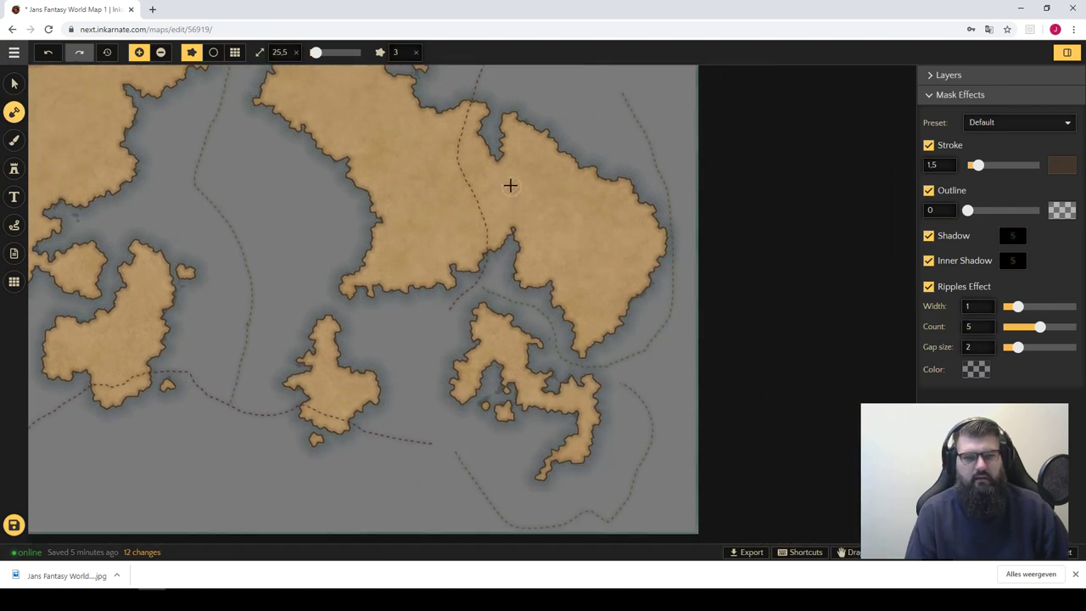
scroll(510, 183, up, 2)
scroll(473, 213, up, 2)
scroll(456, 162, up, 2)
scroll(453, 164, up, 2)
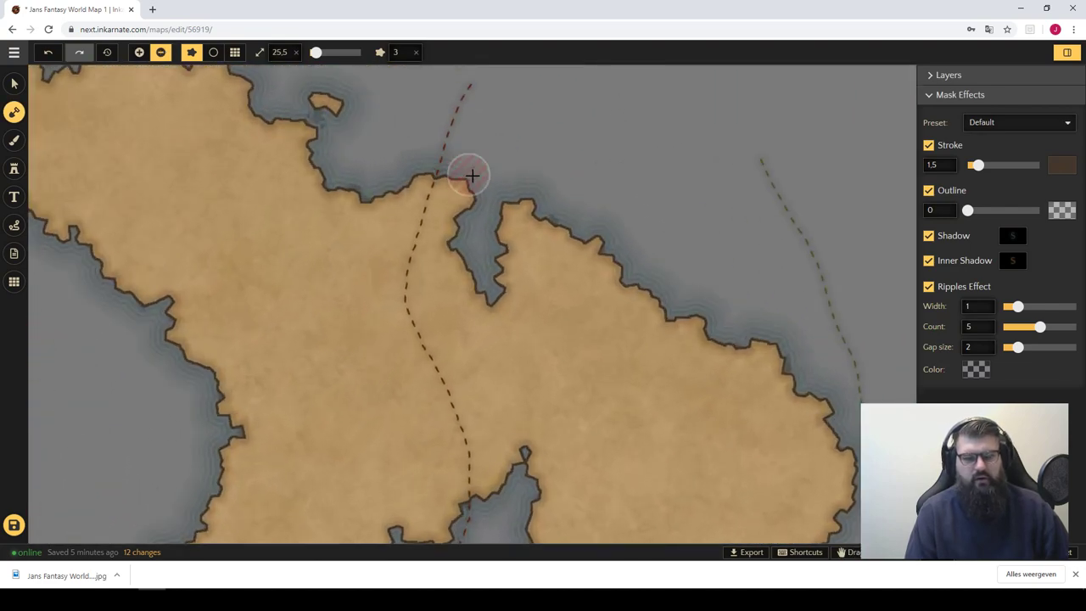
mouse_move(475, 189)
mouse_down()
mouse_move(477, 220)
mouse_move(379, 332)
mouse_up()
key(ctrl+z)
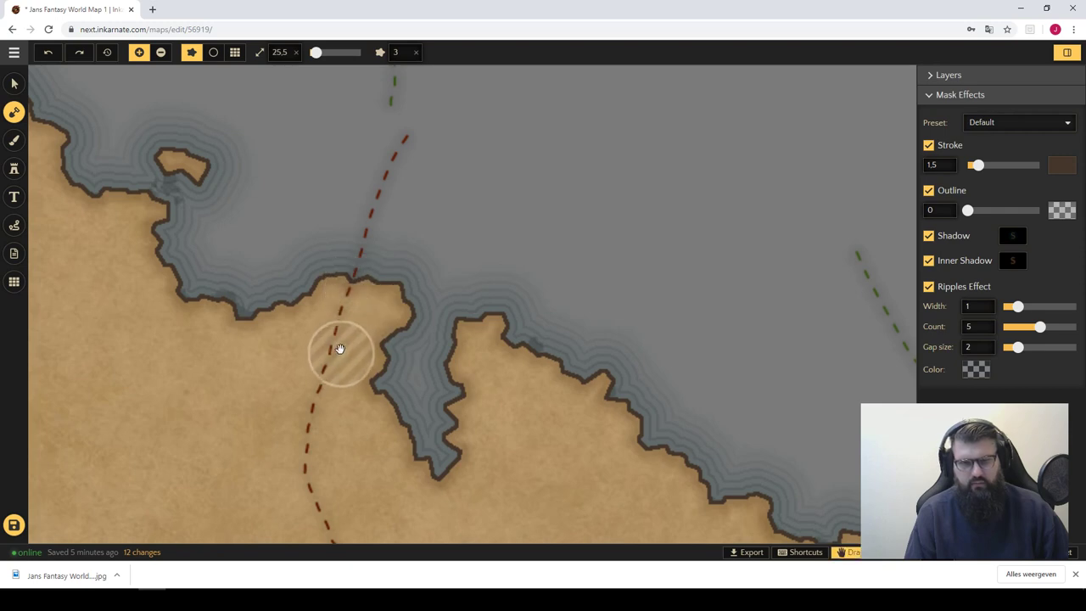
- Extend the northern coastline and, at brush size about 19, build small islands into a peninsula
drag(342, 347, 419, 337)
drag(359, 317, 442, 252)
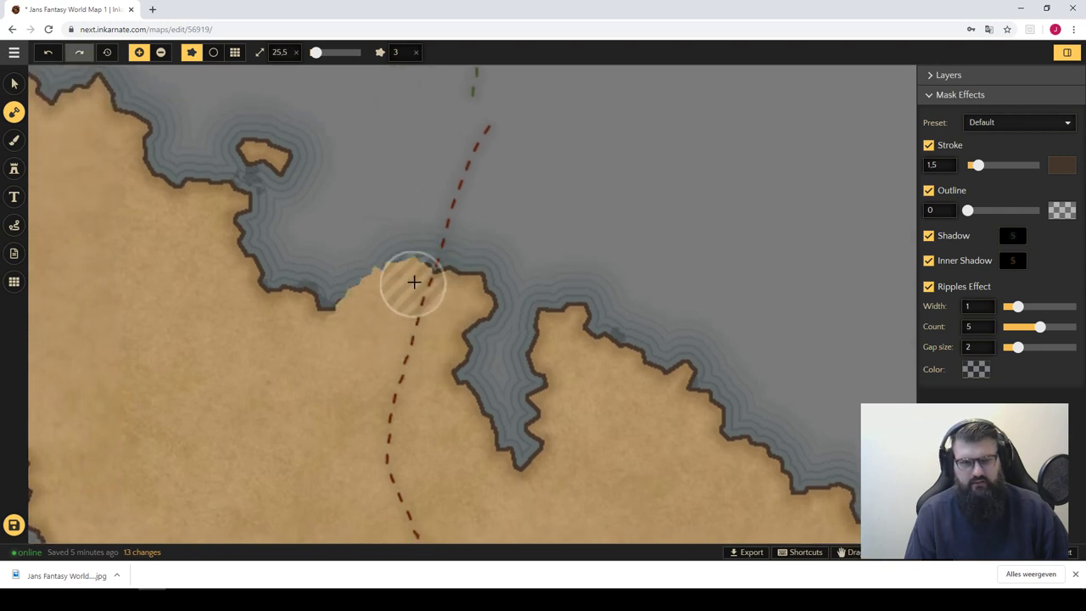
click(443, 249)
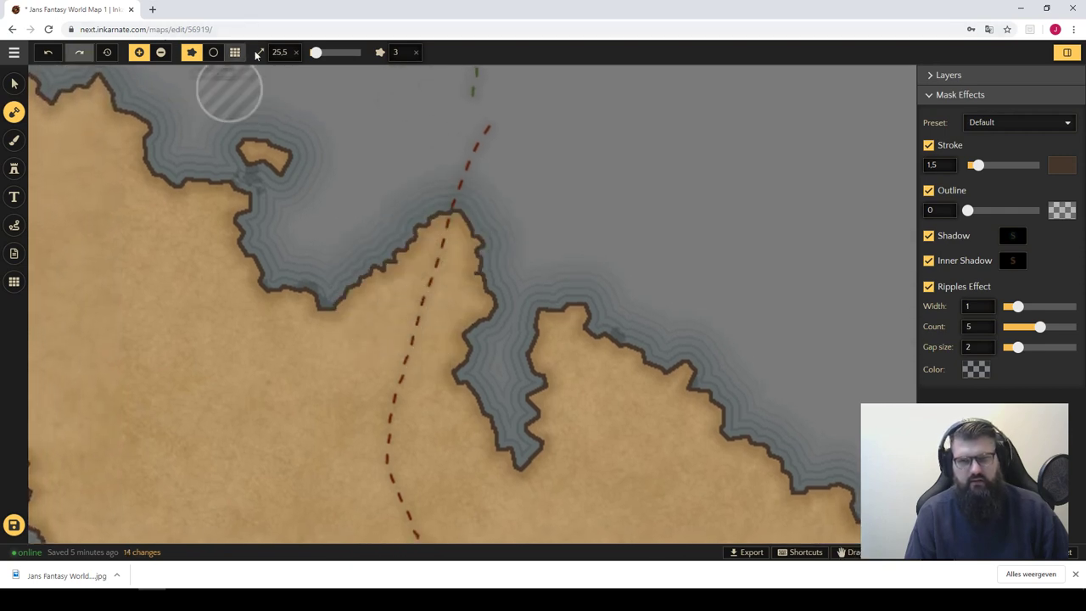
drag(316, 52, 313, 52)
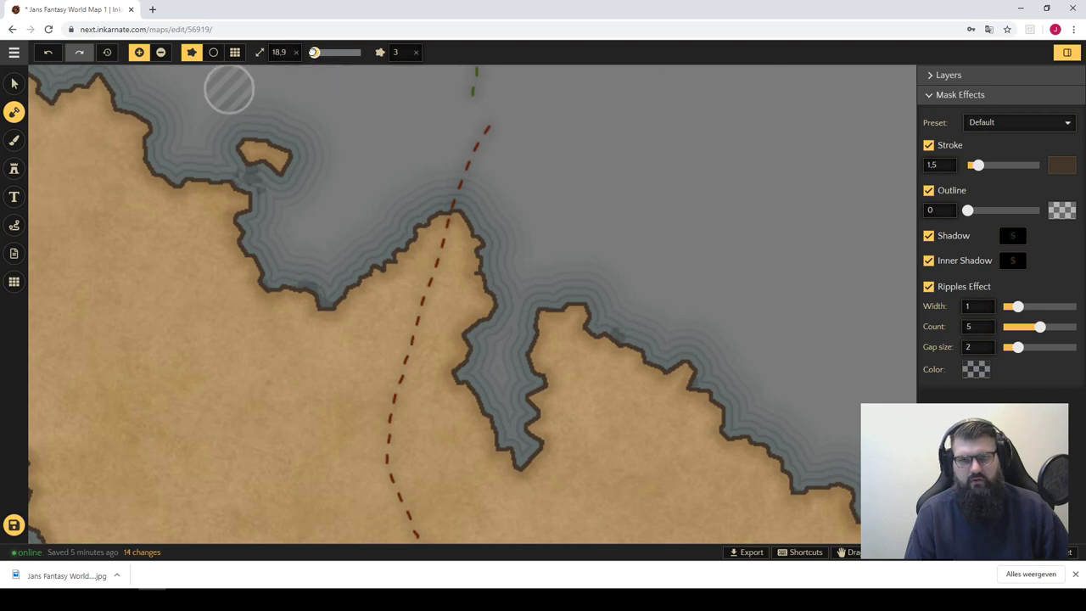
click(472, 164)
drag(565, 201, 557, 220)
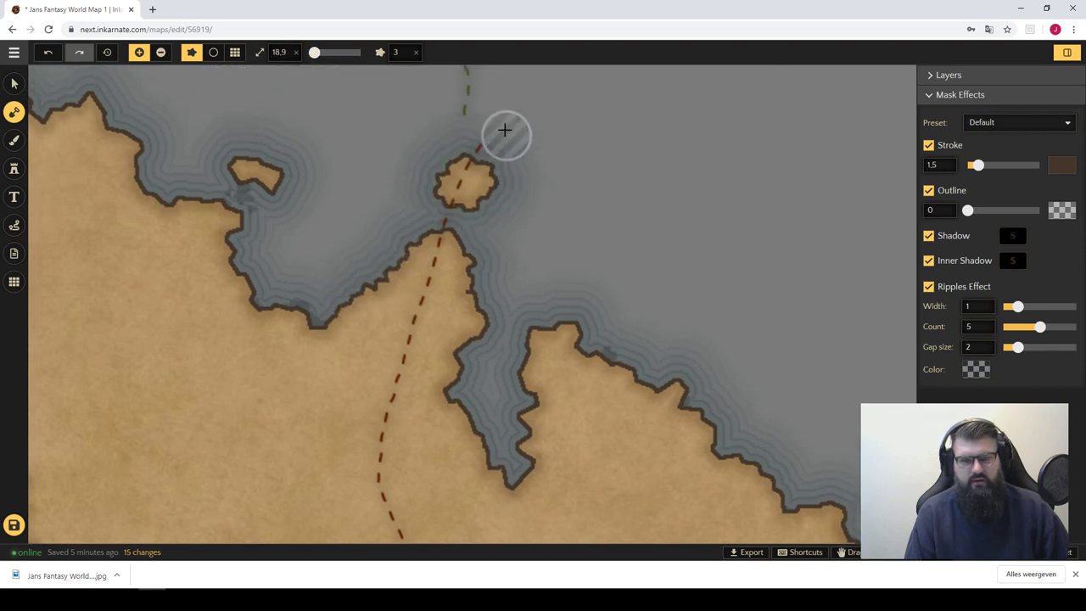
drag(504, 129, 507, 106)
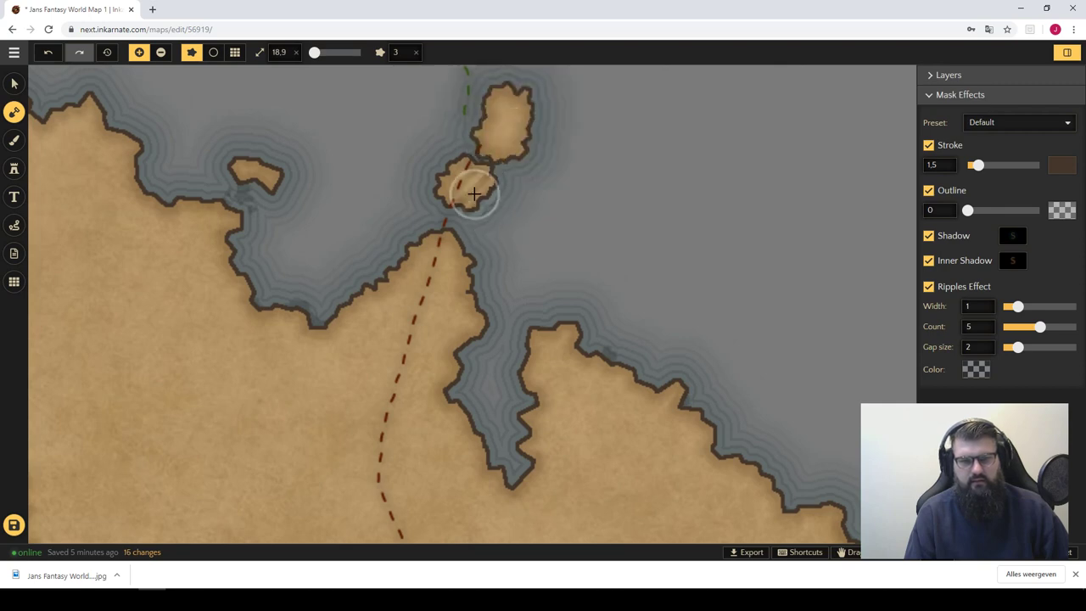
drag(474, 190, 496, 144)
mouse_move(467, 249)
mouse_down()
mouse_move(446, 238)
mouse_move(465, 199)
mouse_move(449, 238)
mouse_move(462, 309)
mouse_up()
- With a tiny subtract brush, trim the shoreline along the channel and peninsula tip
drag(313, 52, 309, 53)
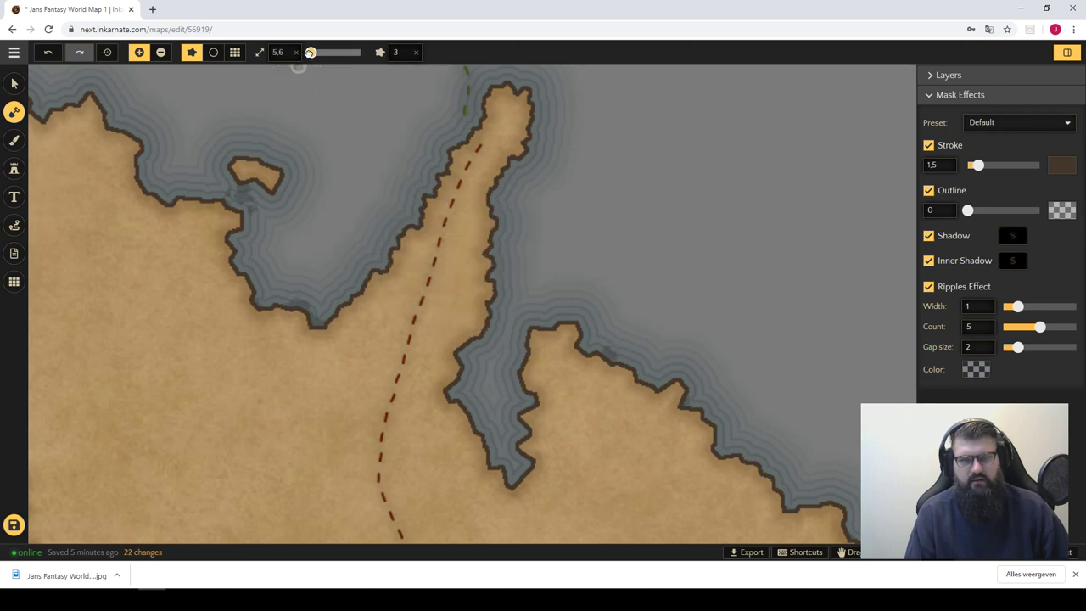
key(alt)
mouse_move(386, 245)
mouse_down()
mouse_move(431, 204)
mouse_move(487, 242)
mouse_move(470, 219)
mouse_move(480, 274)
mouse_up()
mouse_move(492, 206)
mouse_down()
mouse_move(445, 194)
mouse_move(448, 158)
mouse_move(498, 126)
mouse_move(524, 129)
mouse_move(545, 153)
mouse_up()
- Erase most of the topmost islet off the peninsula tip, then readjust the view
key(a)
click(480, 136)
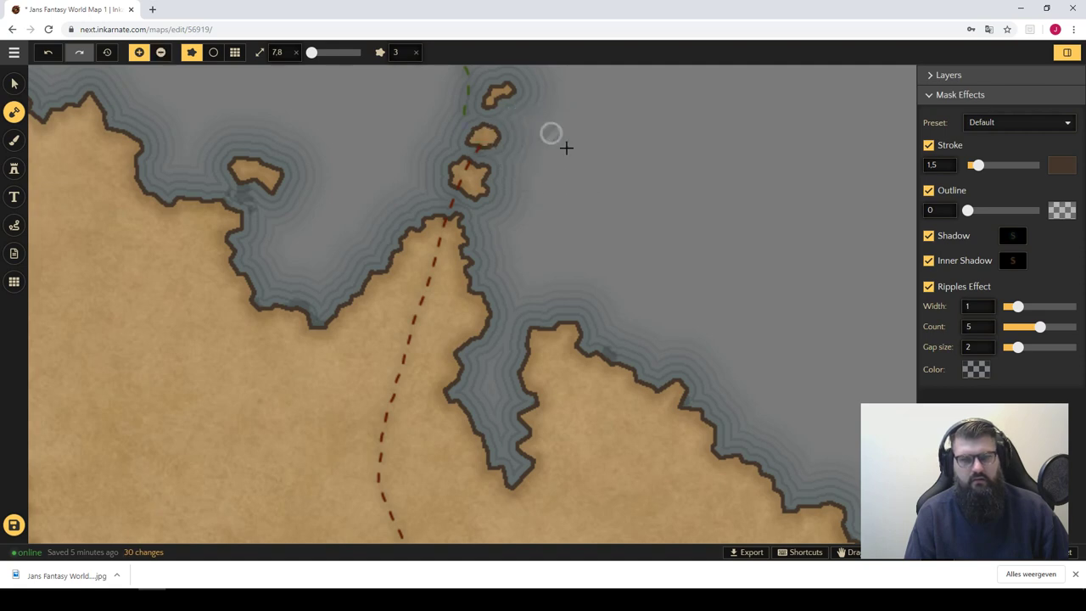
key(s)
drag(501, 98, 528, 102)
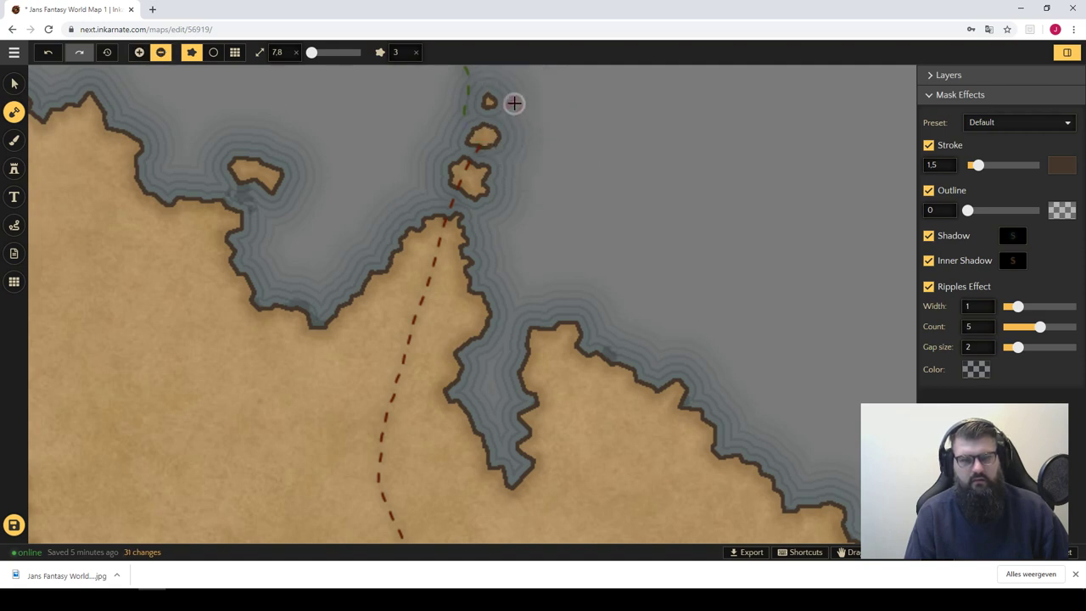
scroll(556, 188, down, 2)
scroll(555, 208, down, 2)
scroll(570, 228, down, 2)
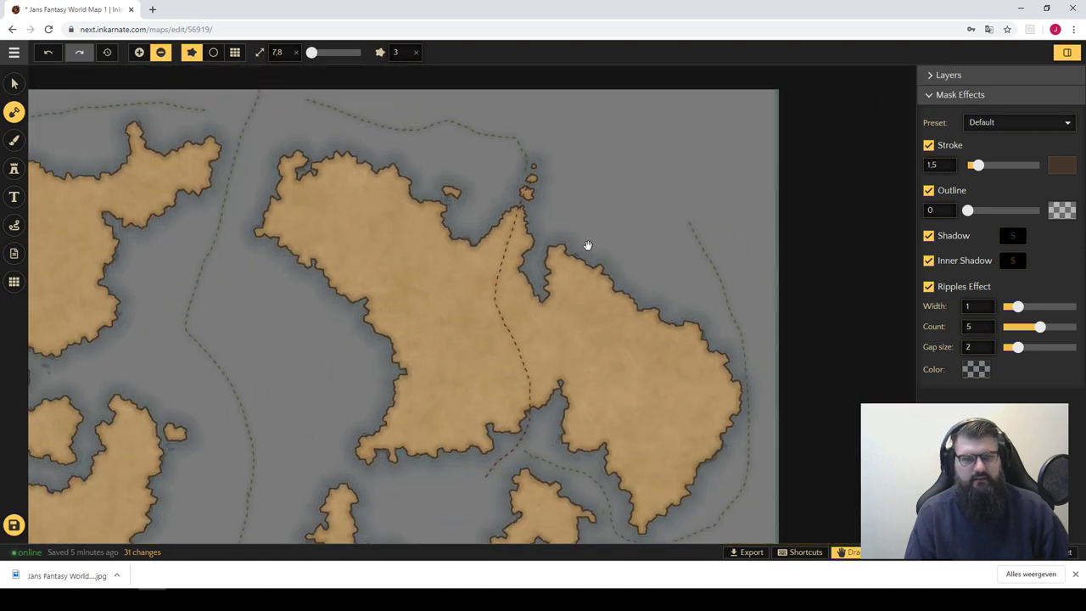
drag(592, 215, 547, 165)
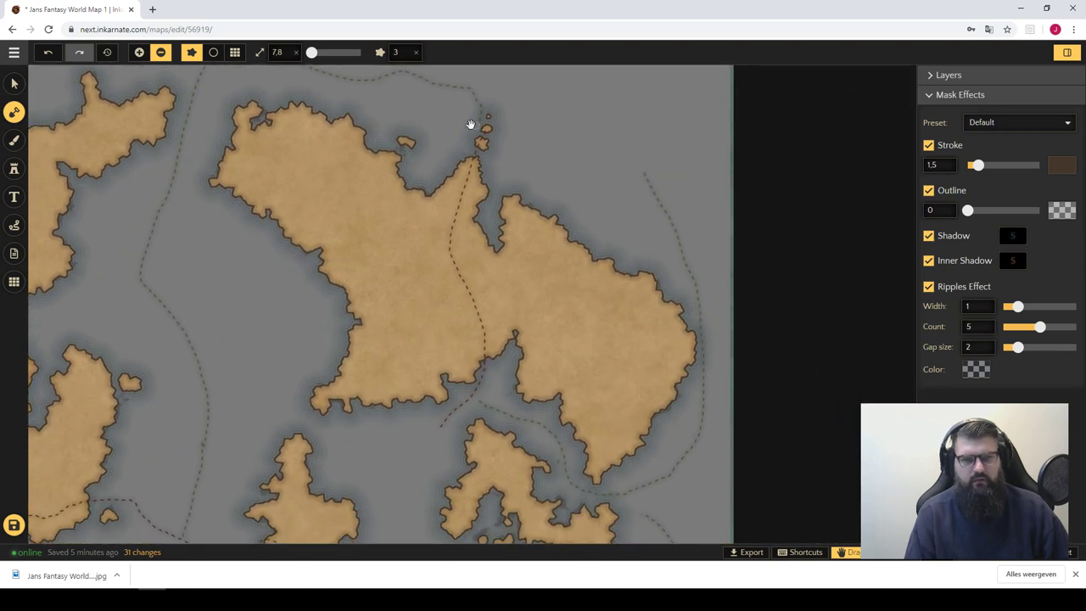
scroll(506, 217, up, 2)
- Add a small land patch near the coast, and undo land painted across the channel
scroll(483, 191, up, 2)
scroll(477, 223, up, 2)
key(a)
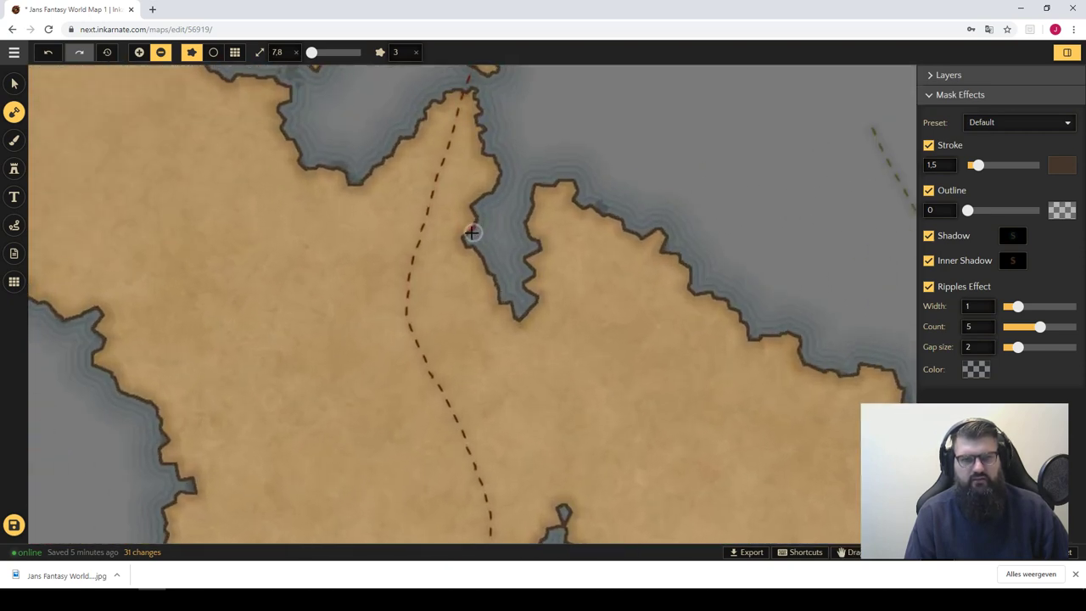
click(467, 255)
mouse_move(480, 376)
mouse_down()
mouse_move(463, 395)
mouse_move(484, 290)
mouse_move(443, 144)
mouse_up()
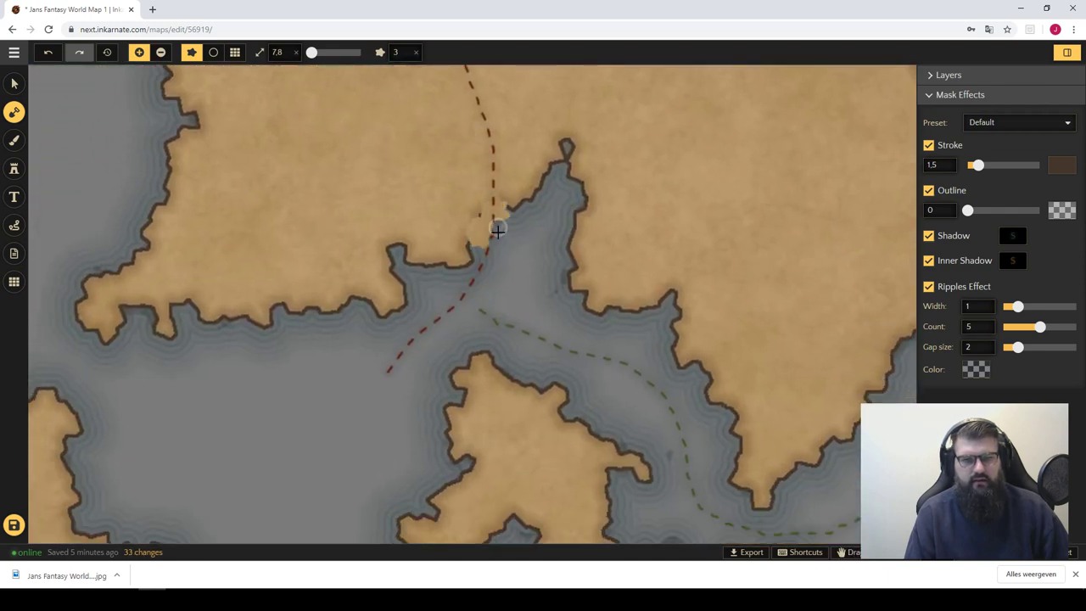
mouse_move(507, 200)
mouse_down()
mouse_move(465, 247)
mouse_move(480, 256)
mouse_up()
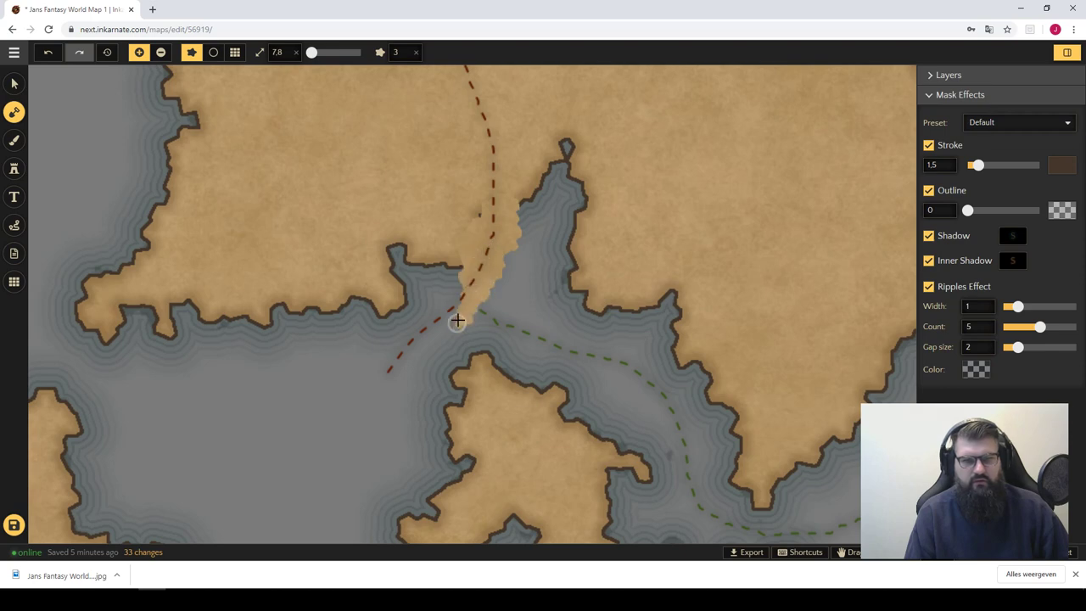
key(ctrl+z)
- Reshape the channel coastline and place small islets along the red dashed path
key(e)
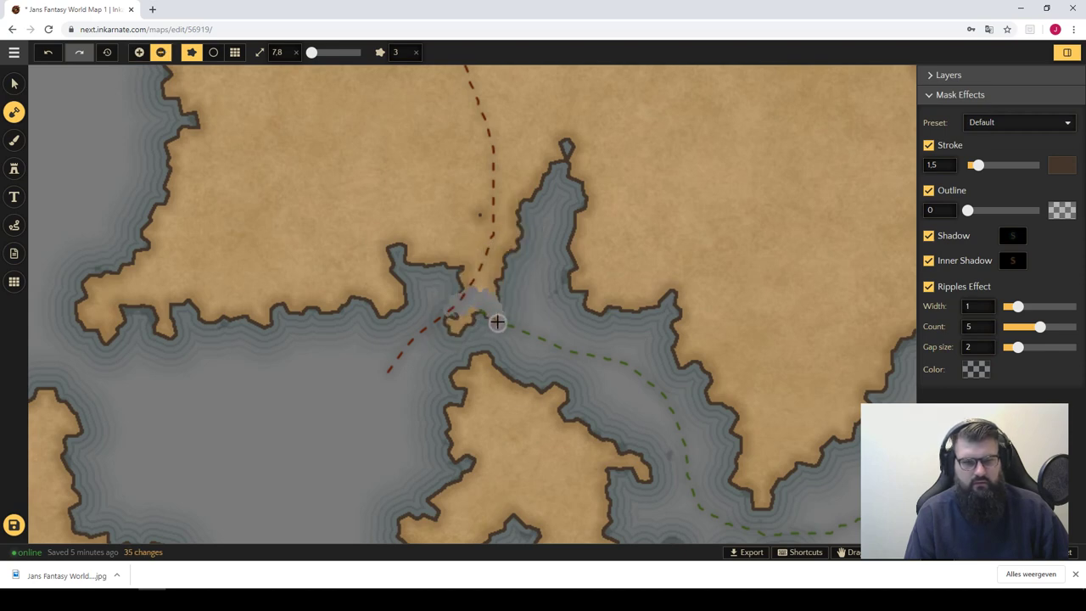
drag(497, 319, 490, 304)
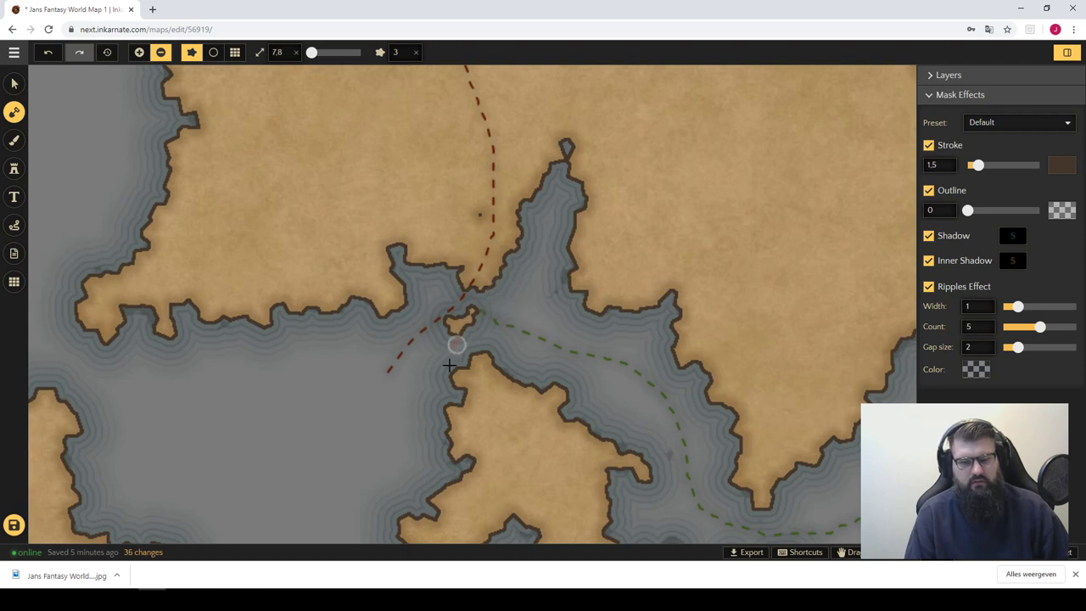
key(e)
click(425, 349)
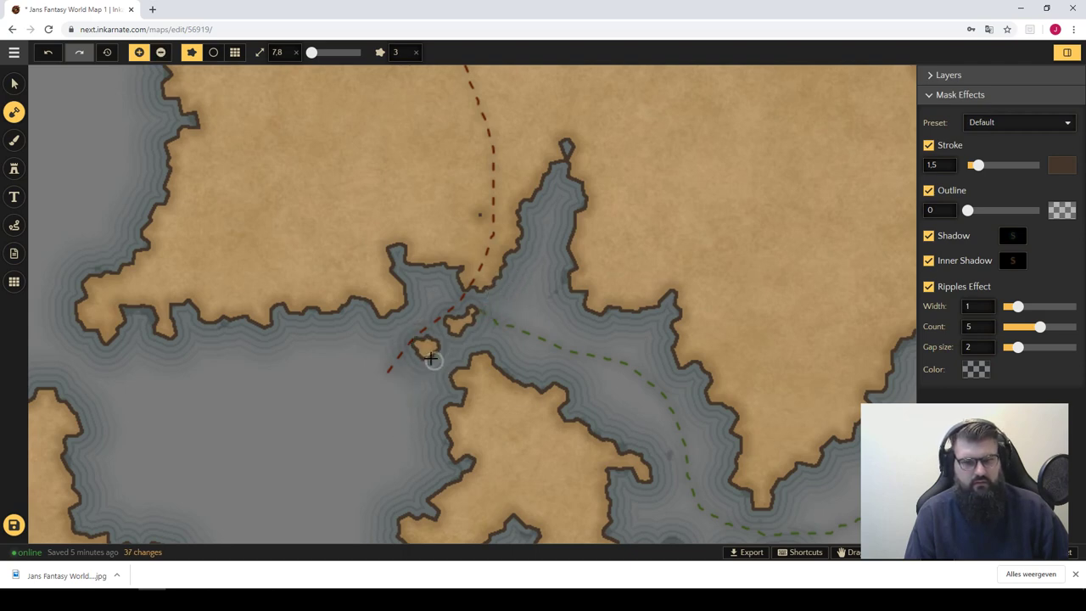
key(e)
key(e)
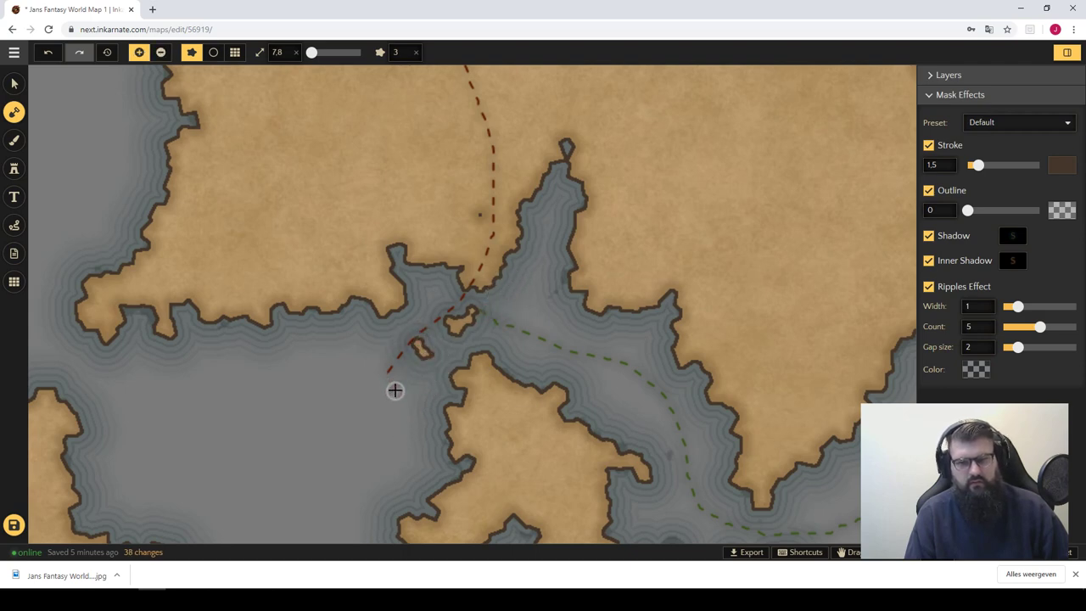
click(400, 376)
key(e)
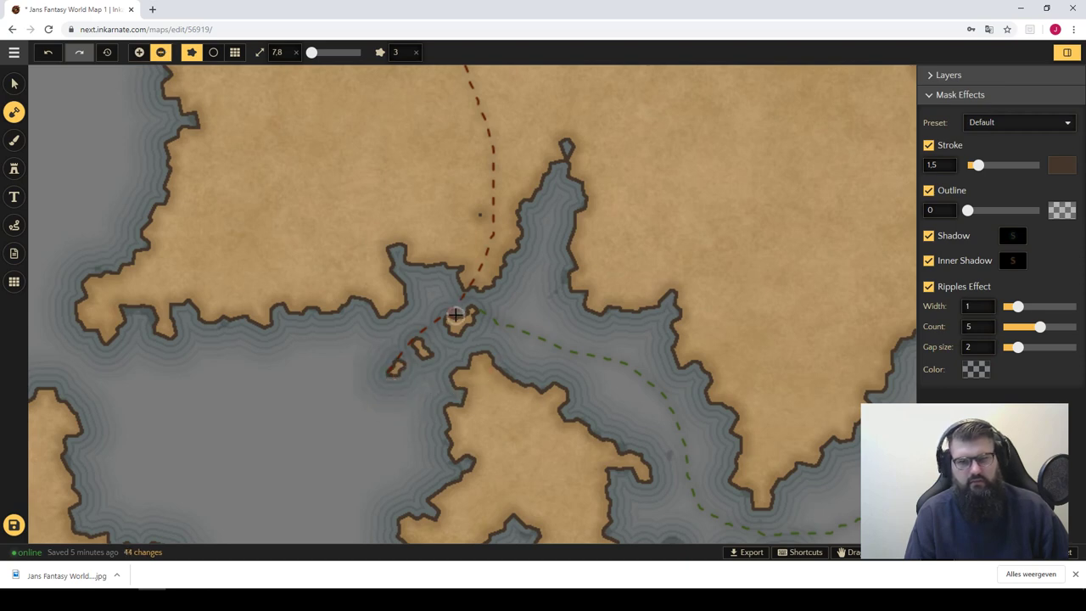
key(e)
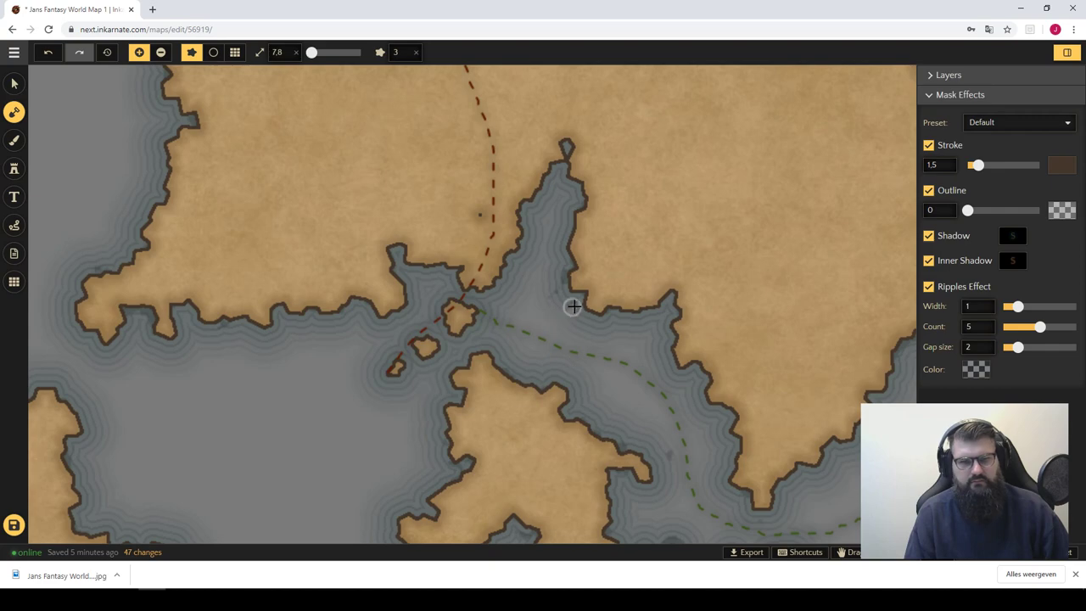
scroll(509, 263, down, 1)
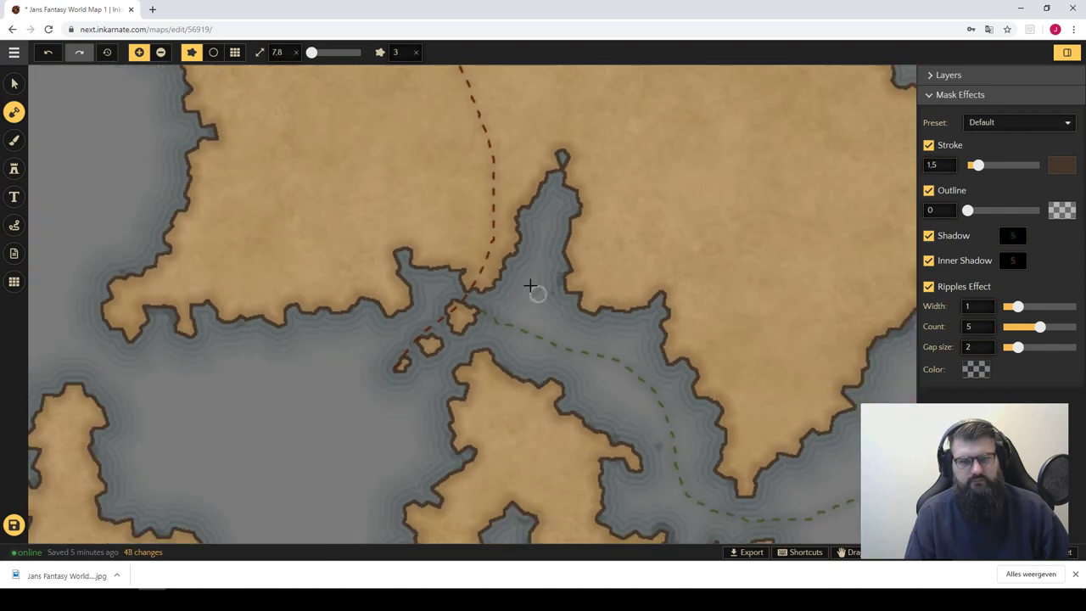
scroll(524, 282, down, 3)
scroll(526, 326, down, 2)
- Extend the southern island's coast down-left and paint two small islets southwest of it
drag(323, 354, 603, 285)
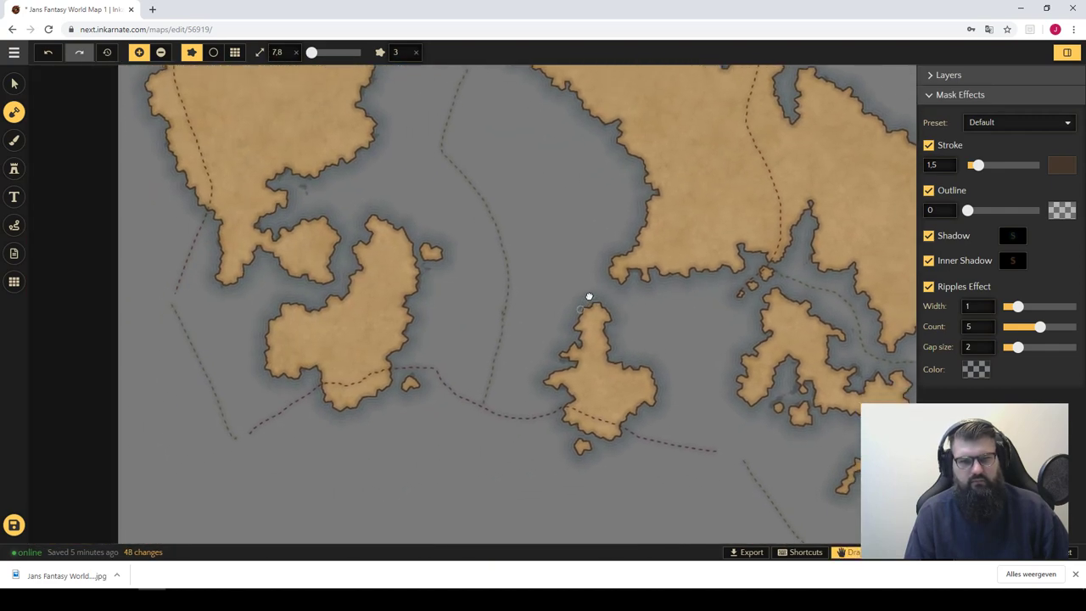
scroll(393, 378, up, 2)
scroll(376, 340, up, 1)
scroll(374, 324, up, 2)
mouse_move(374, 325)
mouse_down()
mouse_move(363, 359)
mouse_move(317, 380)
mouse_move(410, 369)
mouse_move(342, 366)
mouse_up()
click(377, 364)
mouse_move(293, 395)
mouse_down()
mouse_move(275, 388)
mouse_move(233, 419)
mouse_move(259, 424)
mouse_up()
- Trim the southwest islets and place one islet on the red dashed path
key(x)
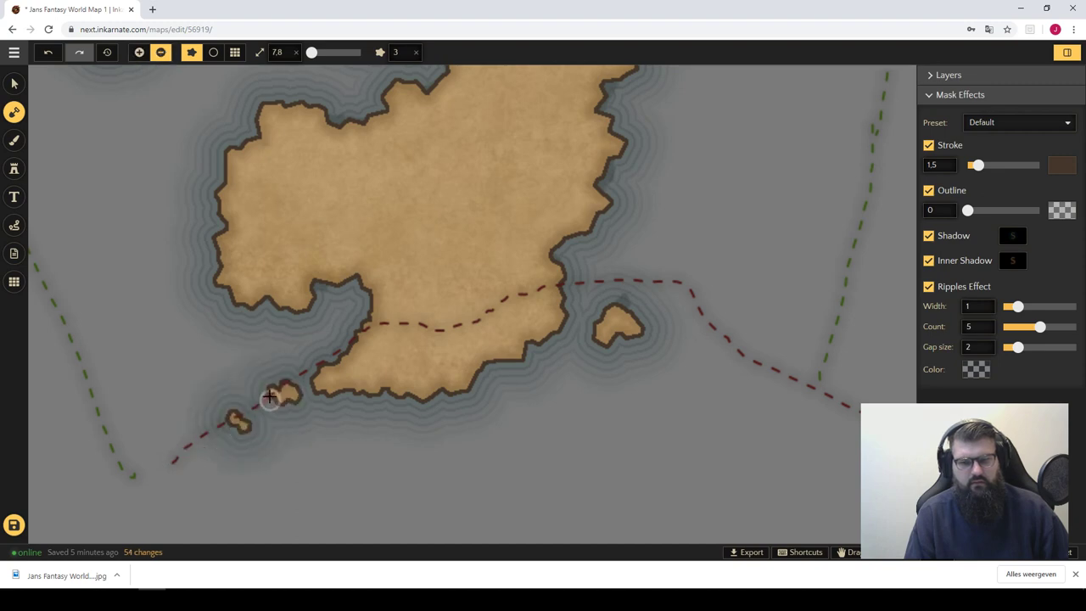
click(274, 402)
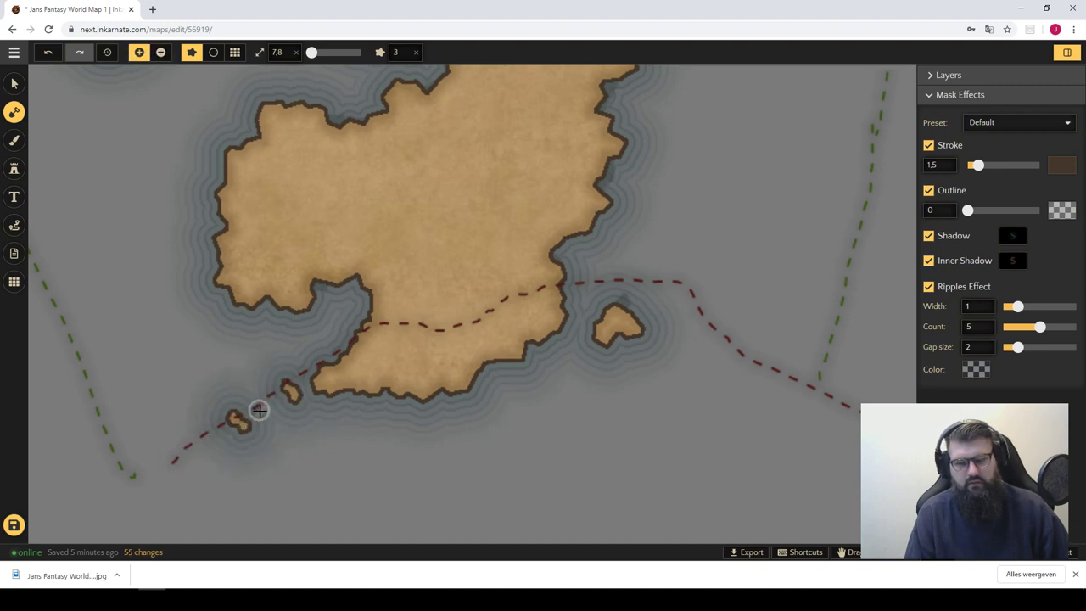
drag(231, 422, 240, 424)
key(x)
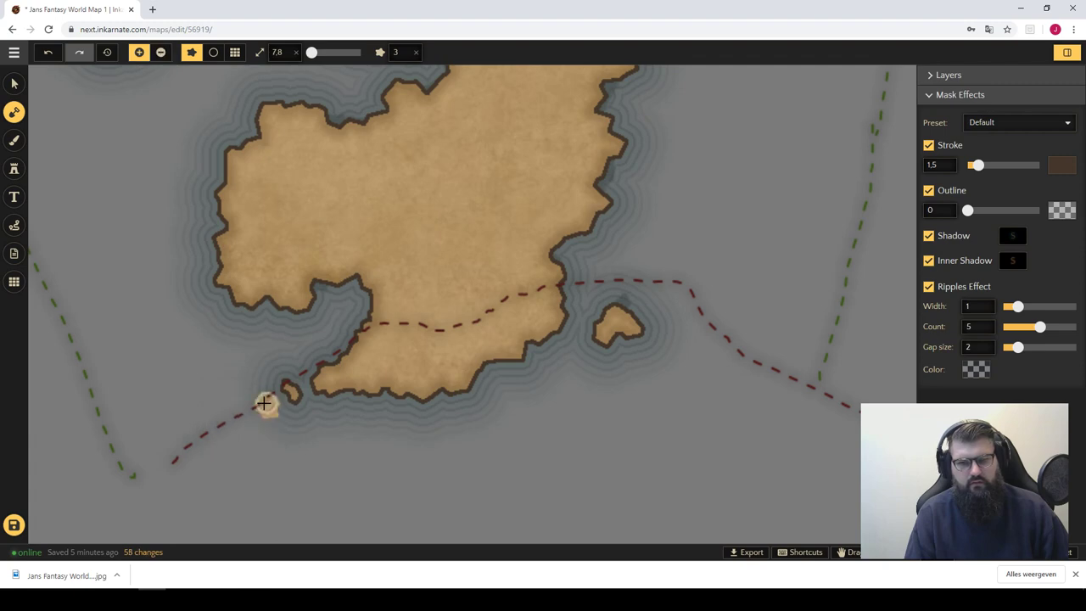
click(262, 405)
key(x)
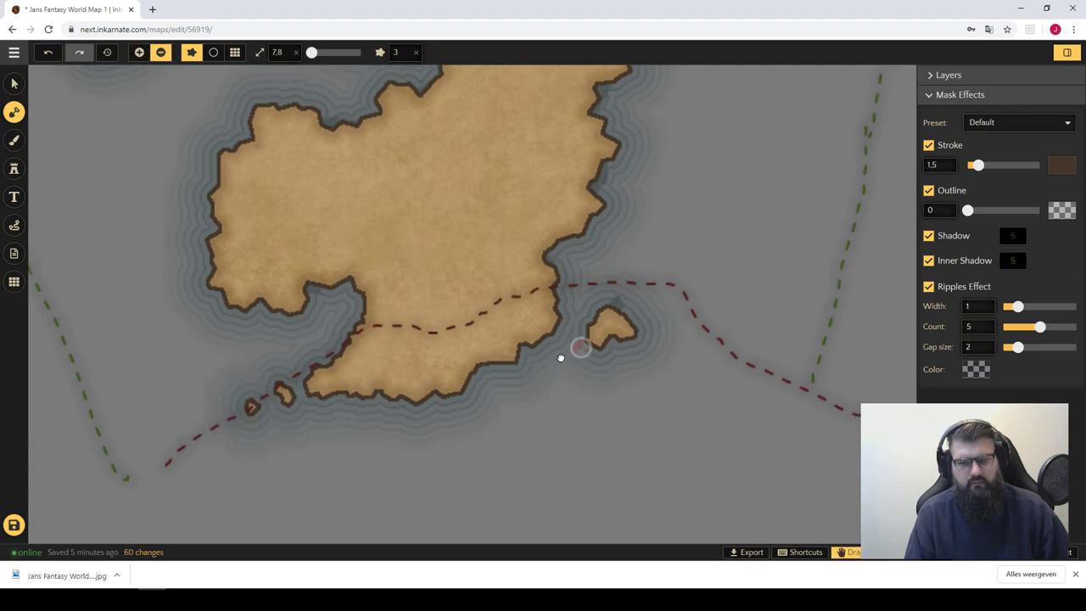
mouse_move(533, 375)
mouse_down()
mouse_move(300, 427)
mouse_move(279, 411)
mouse_move(305, 405)
mouse_move(351, 429)
mouse_move(325, 407)
mouse_move(368, 416)
mouse_move(339, 419)
mouse_move(381, 438)
mouse_up()
- Paint two more islets beside the coast on the red dashed path and notch their shapes
key(x)
key(x)
key(x)
click(375, 408)
key(x)
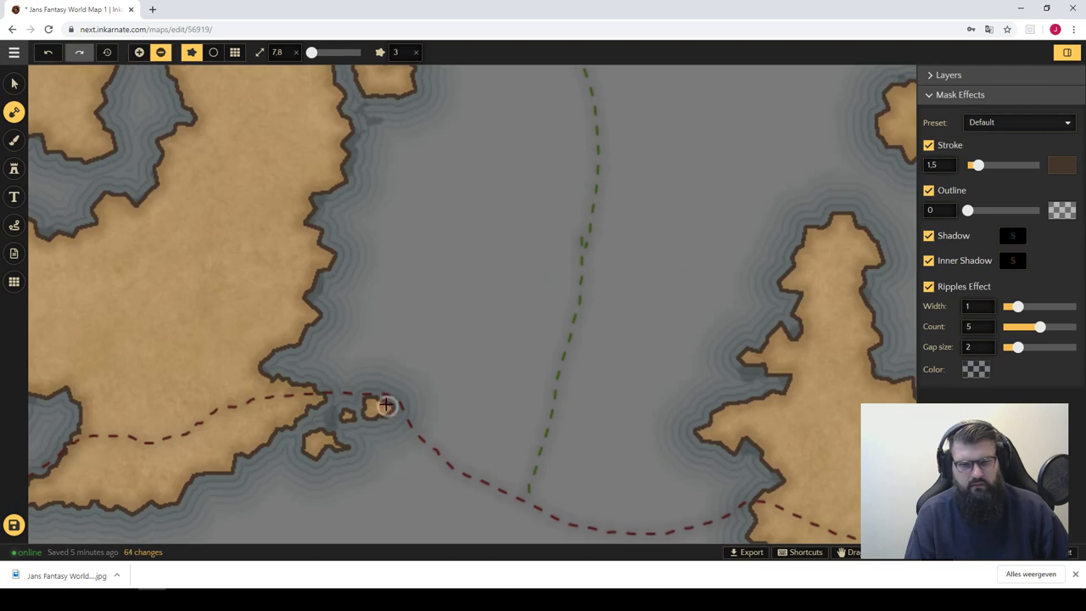
key(x)
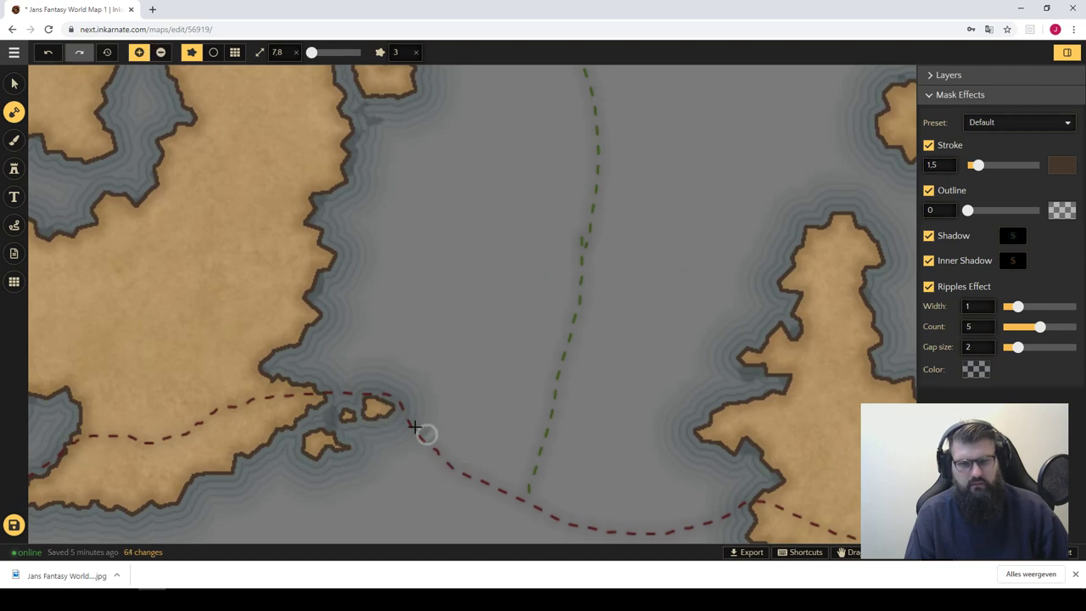
click(404, 415)
key(x)
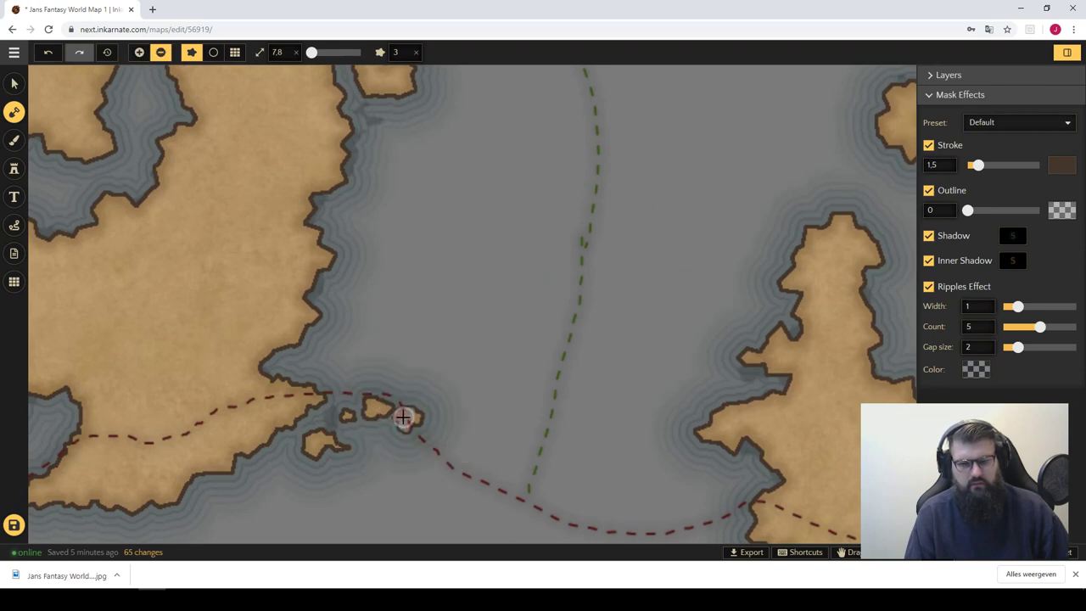
click(402, 419)
drag(381, 401, 383, 413)
- Erase stray islets and extend the eastern island's west coast along the path
drag(501, 484, 330, 308)
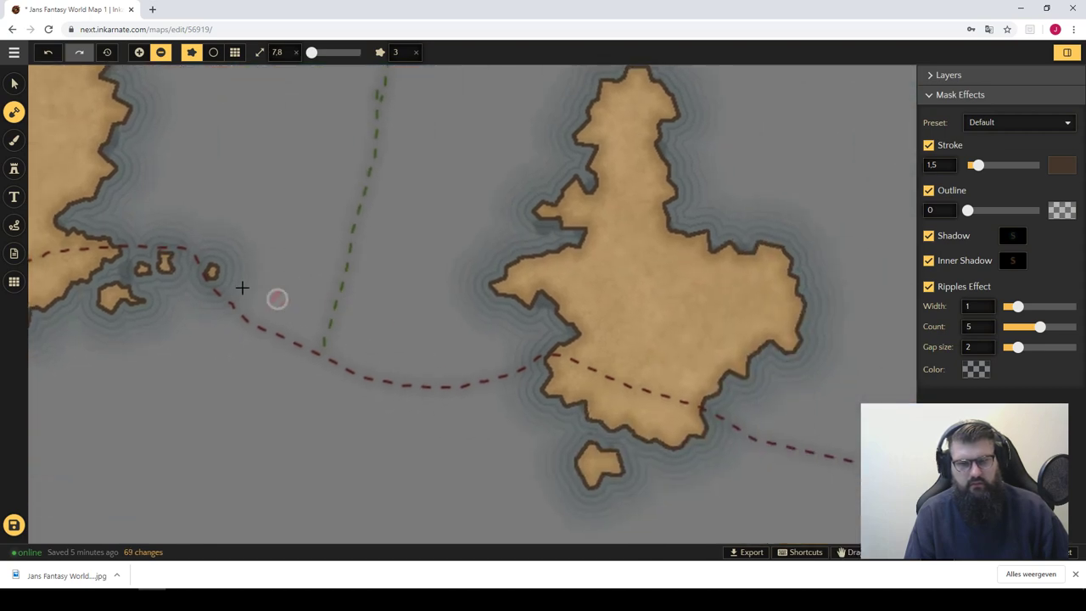
drag(209, 280, 218, 289)
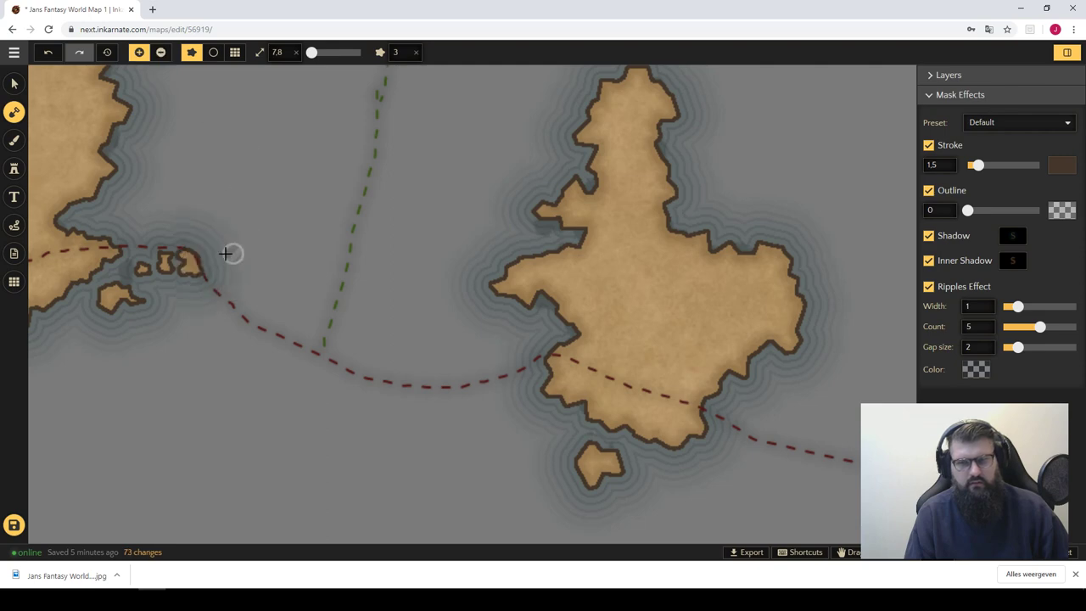
click(549, 364)
drag(555, 364, 490, 380)
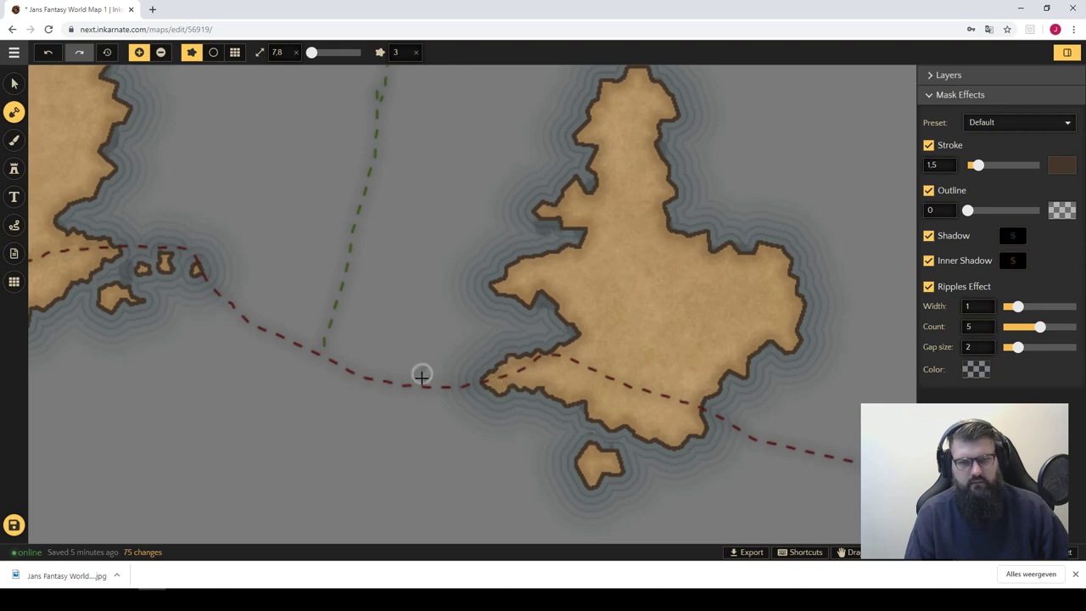
drag(196, 294, 344, 342)
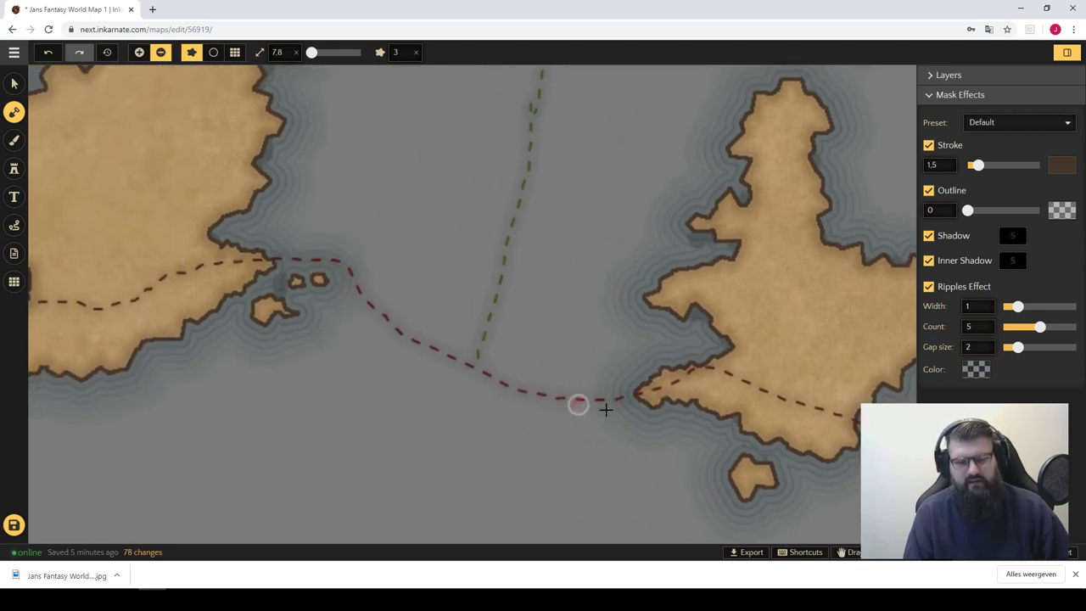
drag(274, 266, 295, 282)
- Place an islet on the path and extend the southern coast with a small offshore islet
drag(534, 382, 359, 340)
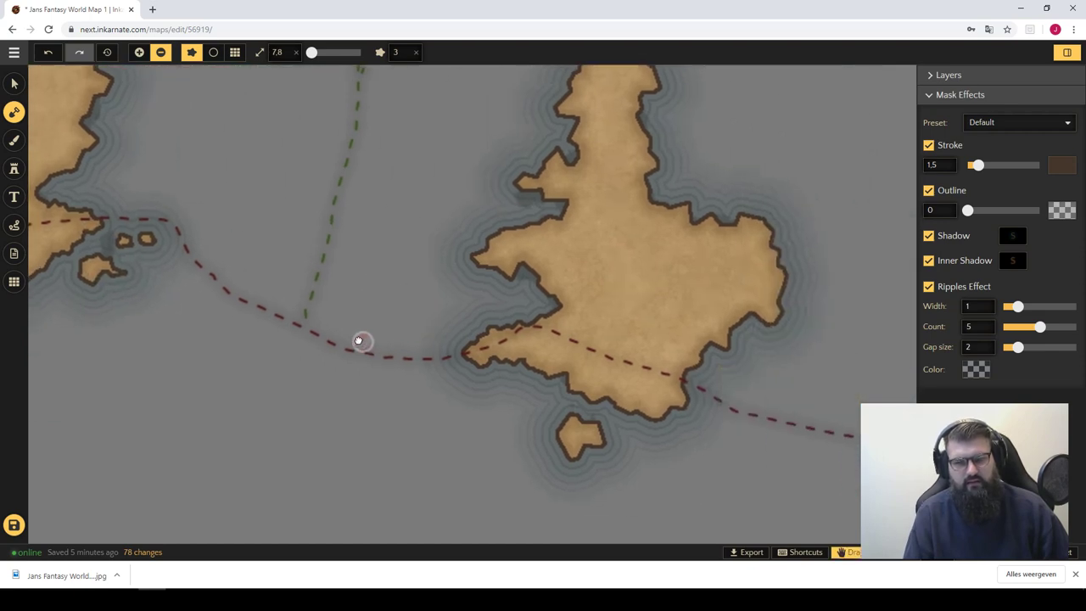
click(434, 352)
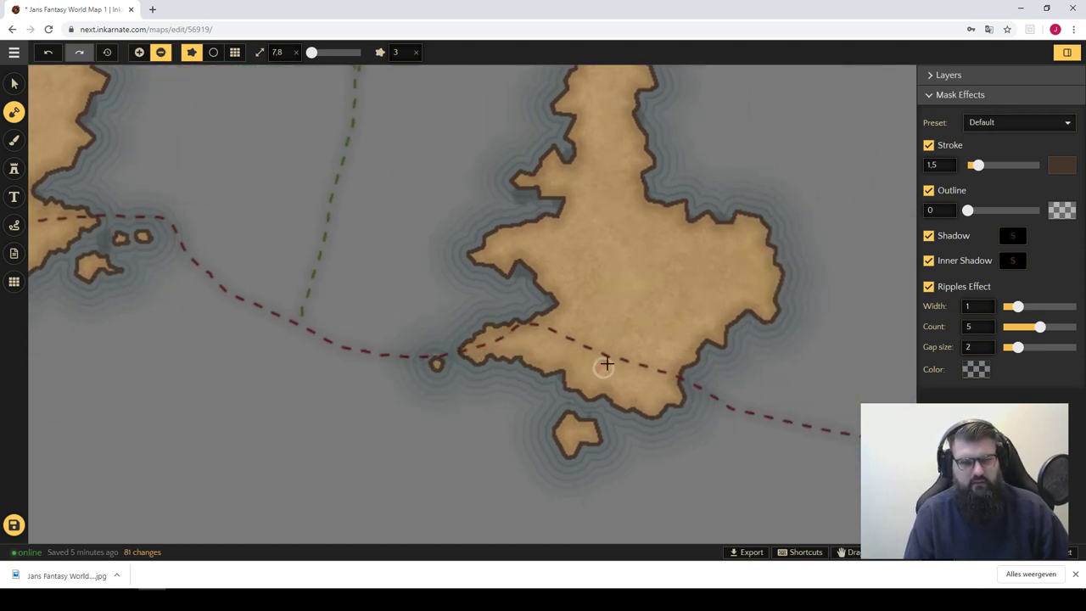
drag(608, 359, 363, 324)
key(x)
drag(445, 361, 517, 405)
key(x)
key(x)
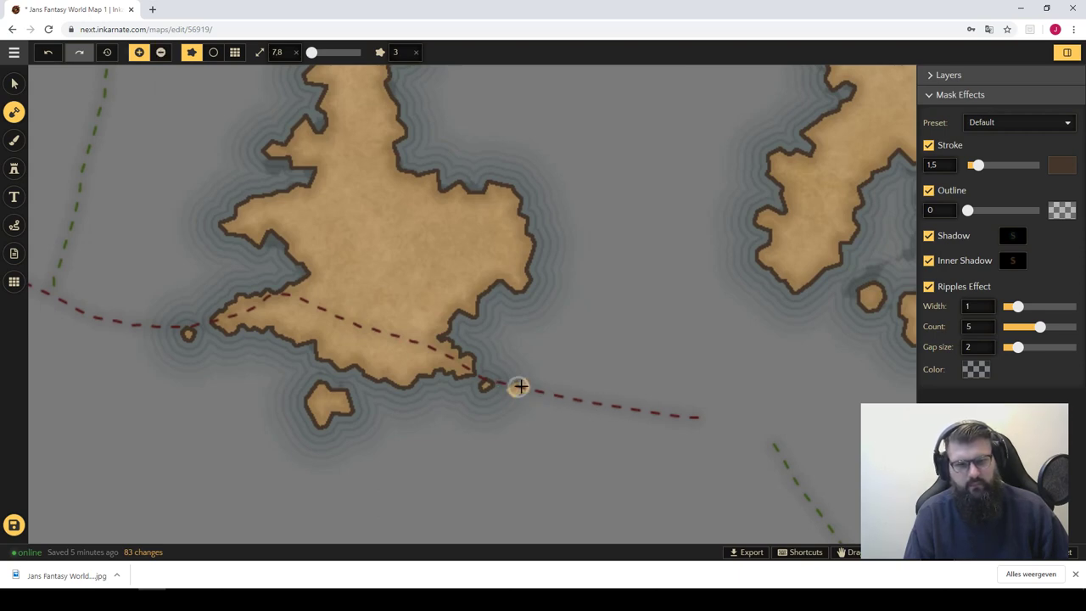
drag(524, 386, 527, 384)
- Paint a land patch along the northern coast by the red dashed line, undoing a stray erase
key(x)
key(space)
scroll(624, 399, down, 2)
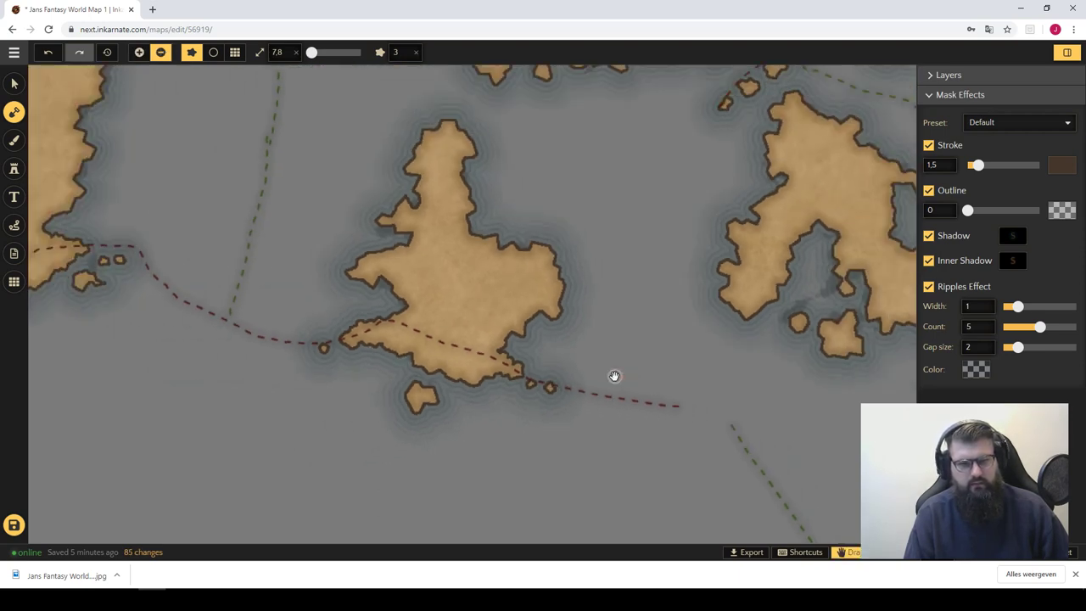
scroll(627, 395, down, 2)
scroll(630, 386, down, 2)
scroll(636, 386, down, 2)
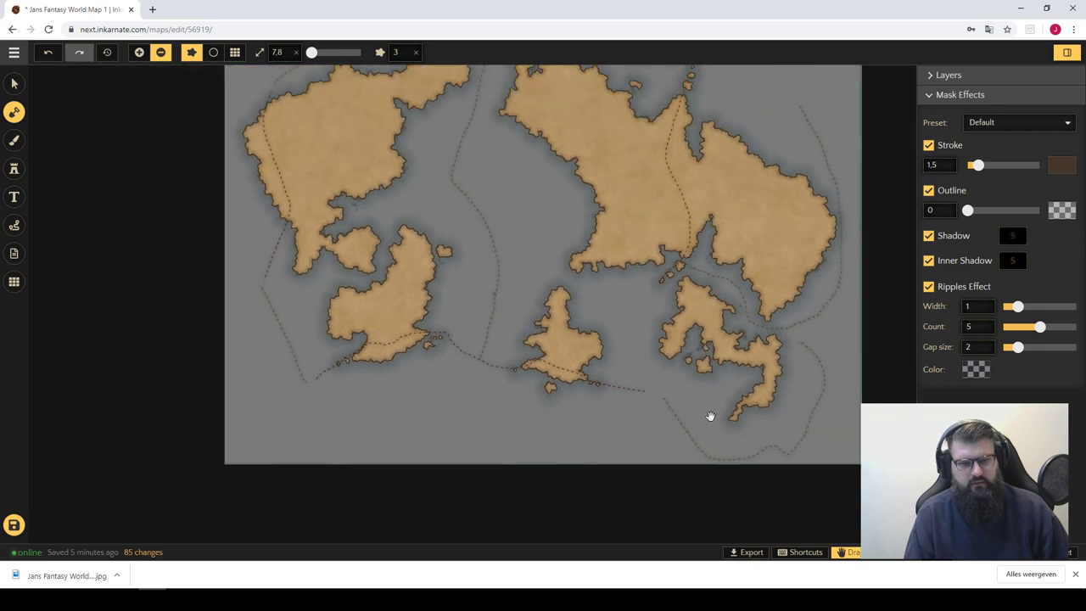
scroll(635, 375, up, 2)
scroll(528, 339, up, 2)
scroll(509, 300, up, 2)
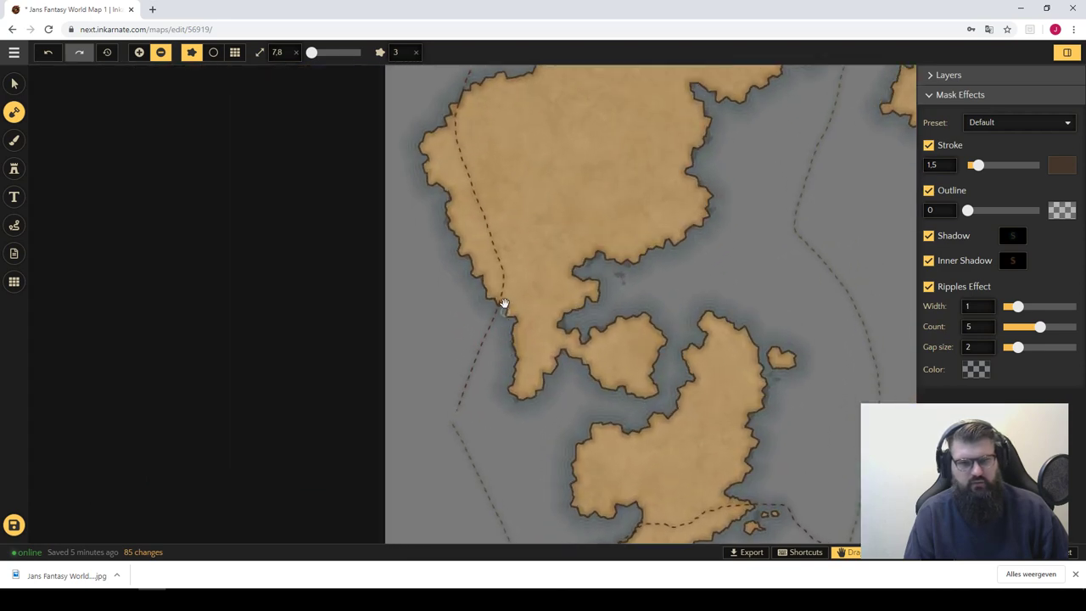
scroll(484, 322, up, 2)
scroll(484, 322, up, 2)
mouse_move(484, 279)
mouse_down()
mouse_move(460, 346)
mouse_move(517, 303)
mouse_move(448, 387)
mouse_move(473, 364)
mouse_move(456, 342)
mouse_up()
key(x)
key(ctrl+z)
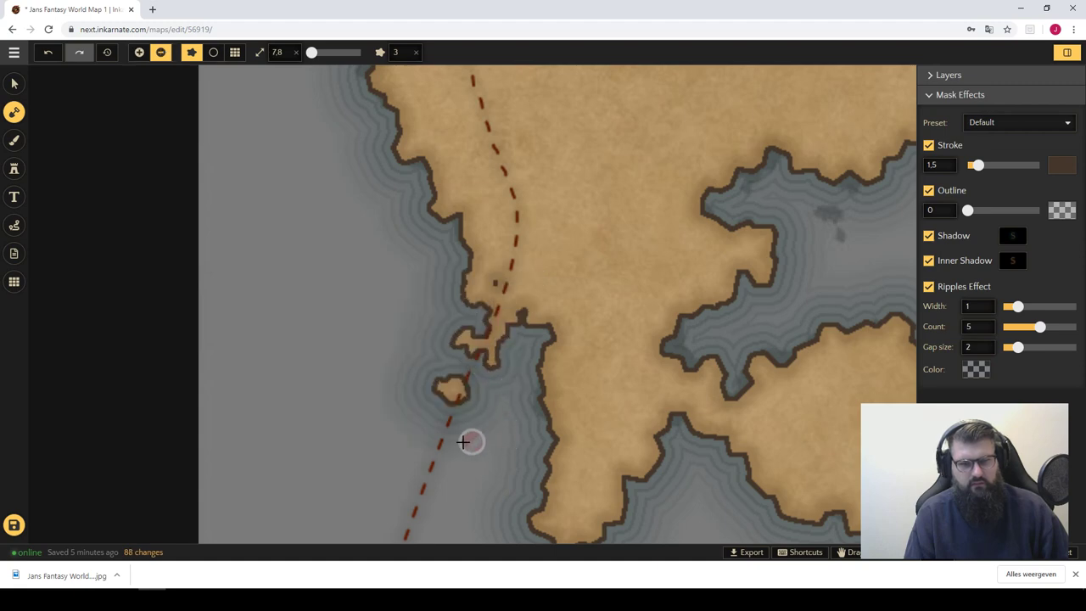
key(x)
- Add a small trimmed island below the existing islet and erase an offshore islet and coastline bump
drag(440, 429, 412, 502)
key(x)
drag(430, 417, 415, 412)
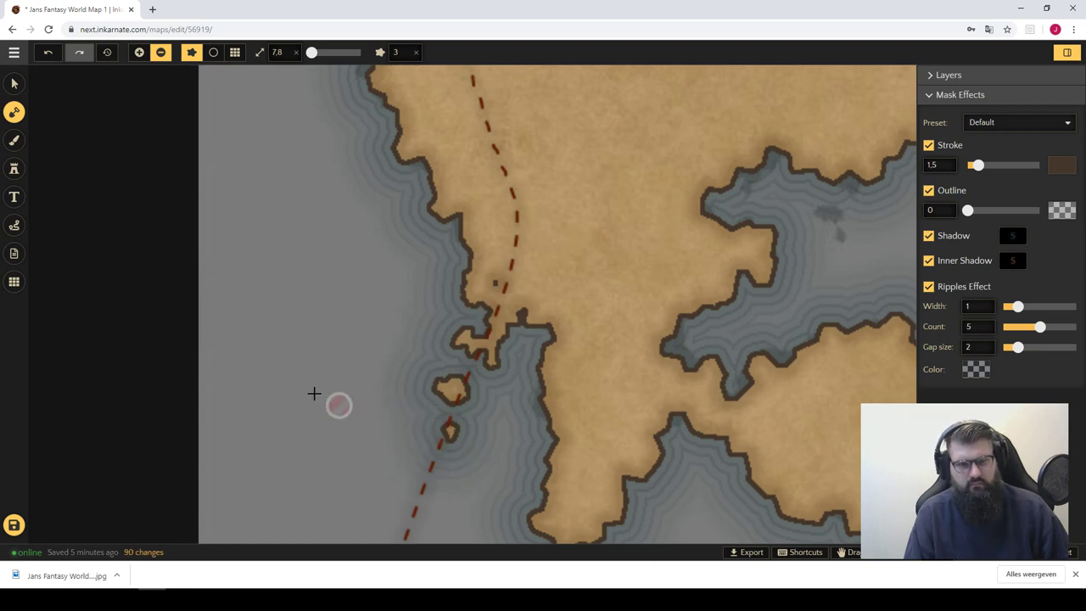
mouse_move(295, 383)
mouse_down()
mouse_move(469, 354)
mouse_move(503, 266)
mouse_move(520, 315)
mouse_move(511, 252)
mouse_move(550, 208)
mouse_move(504, 230)
mouse_move(438, 381)
mouse_up()
key(x)
key(x)
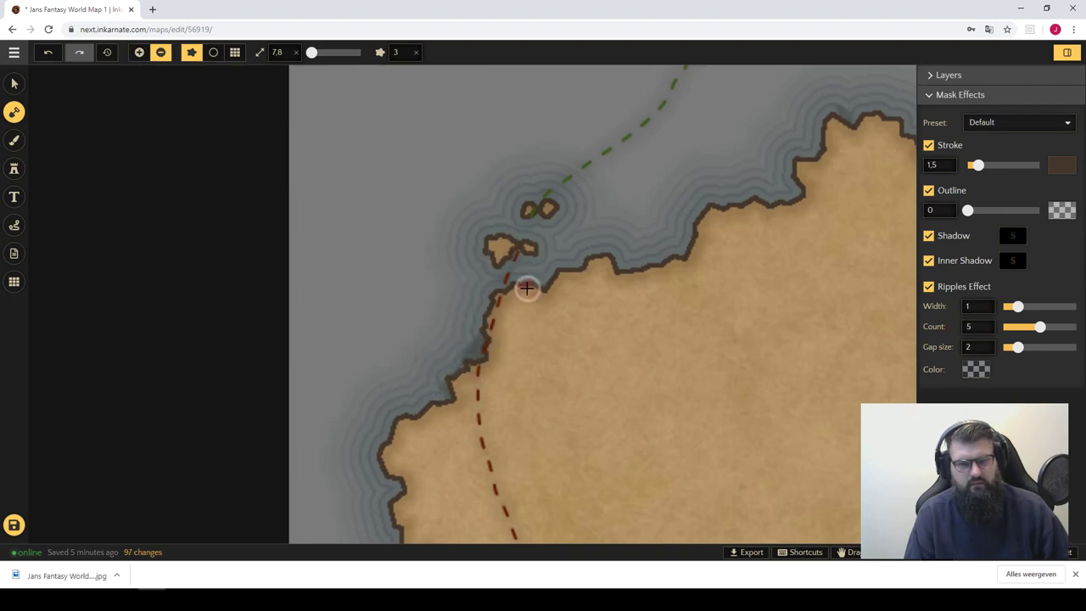
mouse_move(526, 286)
mouse_down()
mouse_move(537, 327)
mouse_move(599, 286)
mouse_move(548, 298)
mouse_move(534, 287)
mouse_up()
click(604, 257)
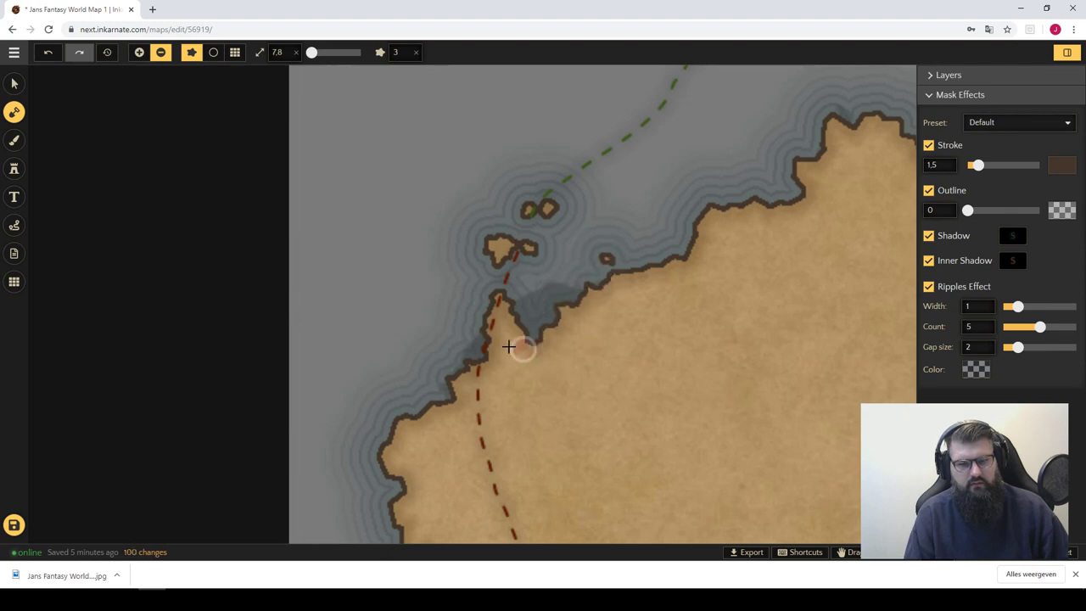
drag(460, 374, 454, 400)
- Paint extra shore land, then erase and reshape the tiny offshore islets near the dashed routes
key(e)
drag(492, 344, 477, 421)
scroll(611, 331, down, 2)
scroll(611, 314, down, 2)
scroll(612, 314, down, 2)
scroll(642, 311, up, 2)
scroll(594, 295, up, 2)
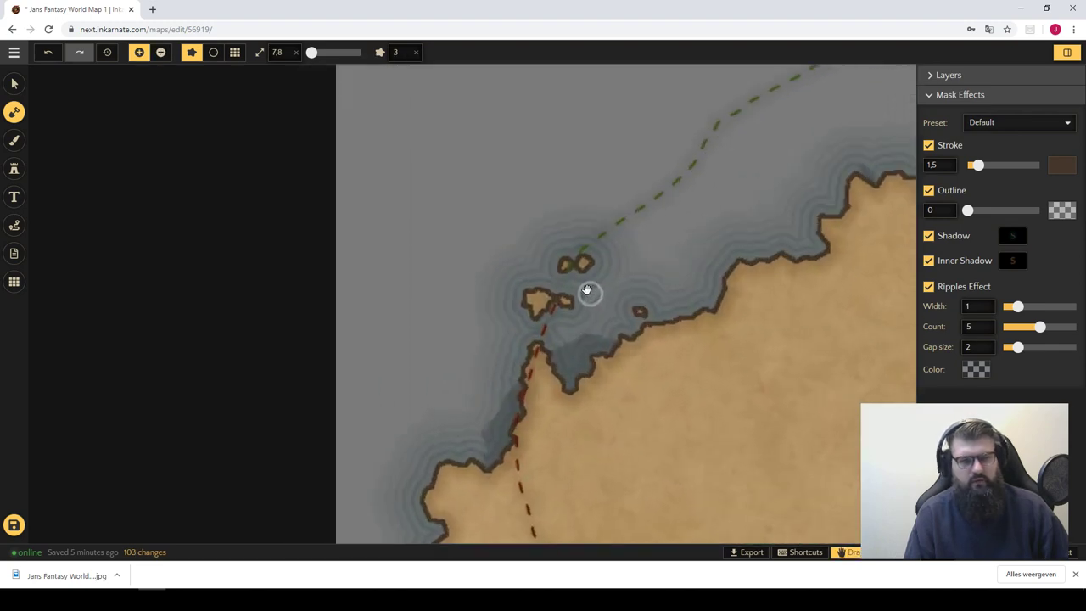
scroll(577, 276, up, 2)
key(e)
drag(565, 259, 567, 271)
scroll(680, 318, down, 1)
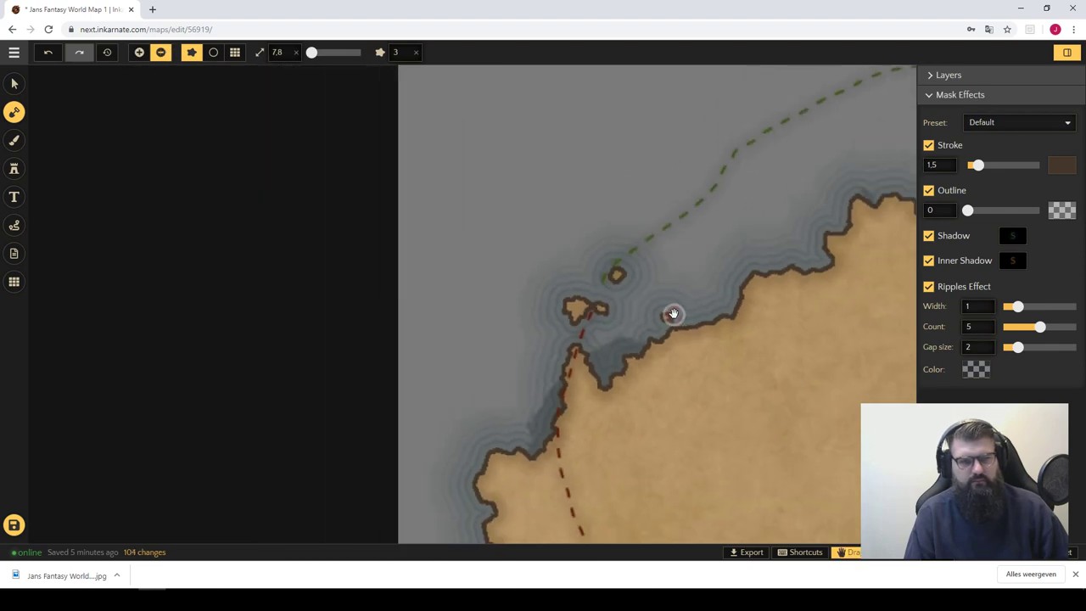
scroll(673, 311, up, 1)
key(e)
click(582, 263)
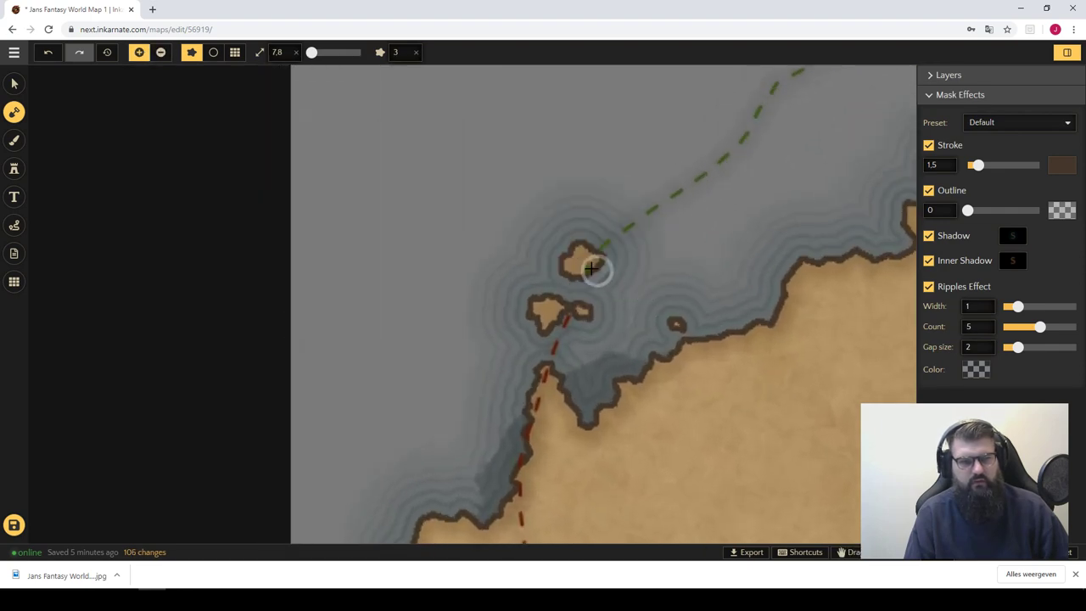
key(e)
click(588, 260)
- Zoom onto the green dashed line and paint the first island, splitting it and adding a blob
scroll(721, 373, down, 2)
scroll(695, 353, down, 1)
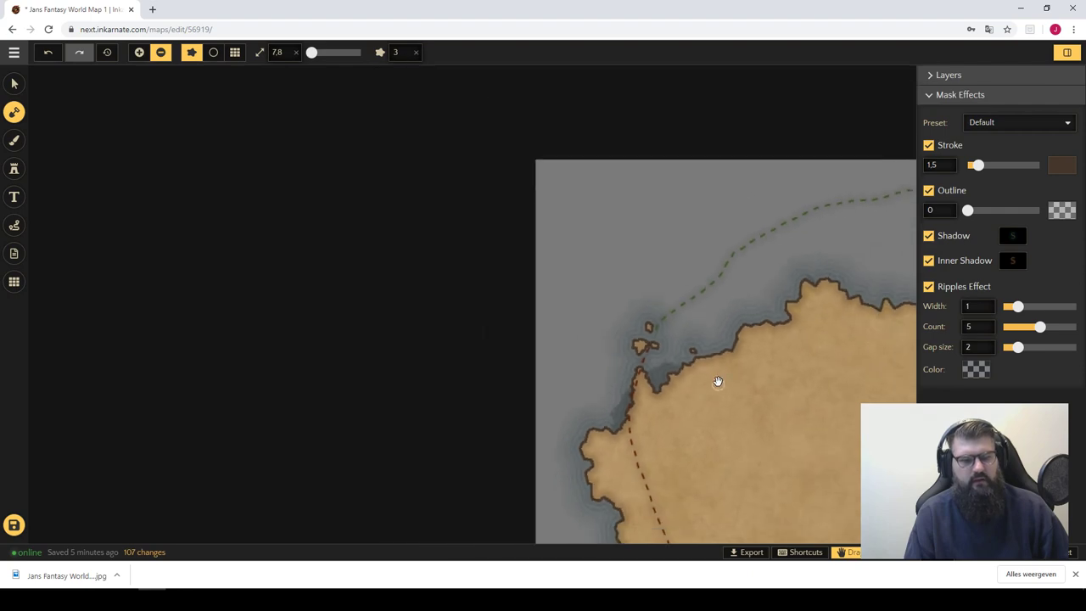
scroll(717, 378, down, 1)
scroll(395, 249, down, 2)
scroll(525, 239, down, 1)
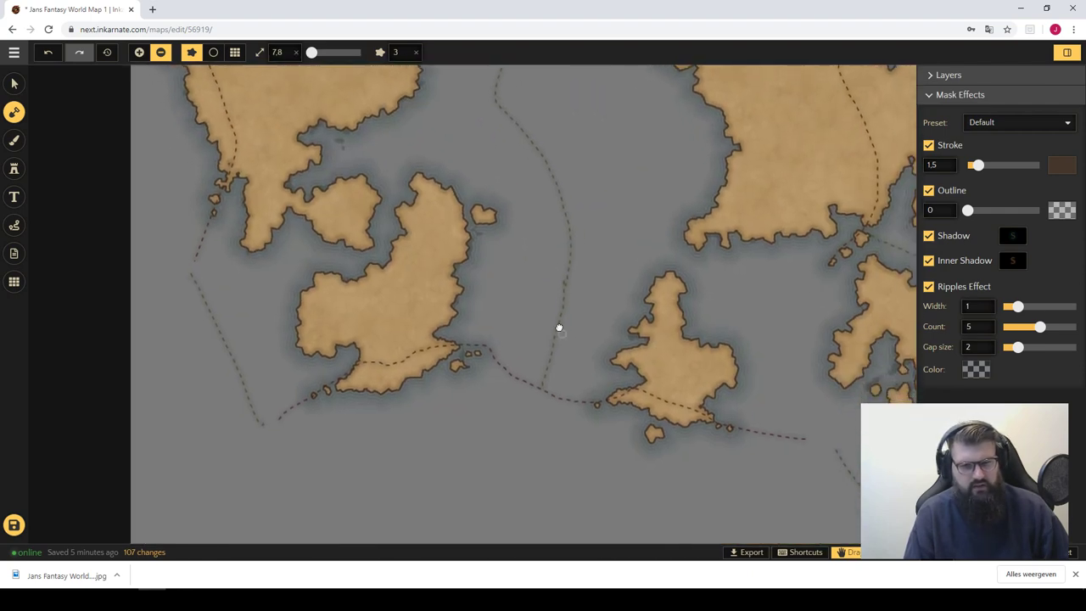
scroll(613, 308, up, 2)
scroll(501, 339, up, 2)
scroll(467, 274, up, 2)
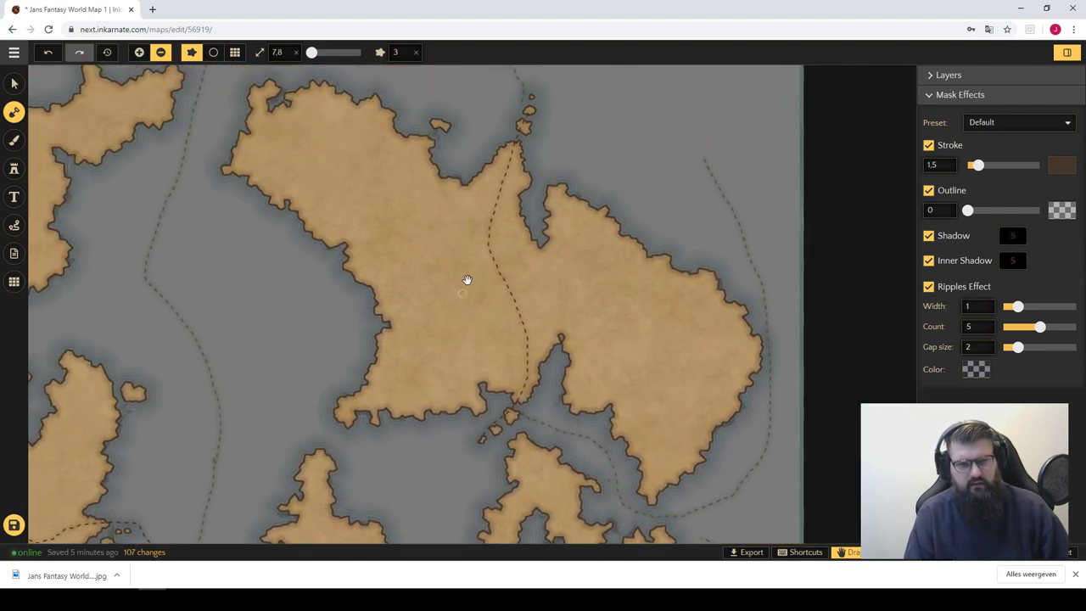
scroll(581, 426, up, 2)
scroll(508, 285, up, 2)
scroll(467, 194, up, 2)
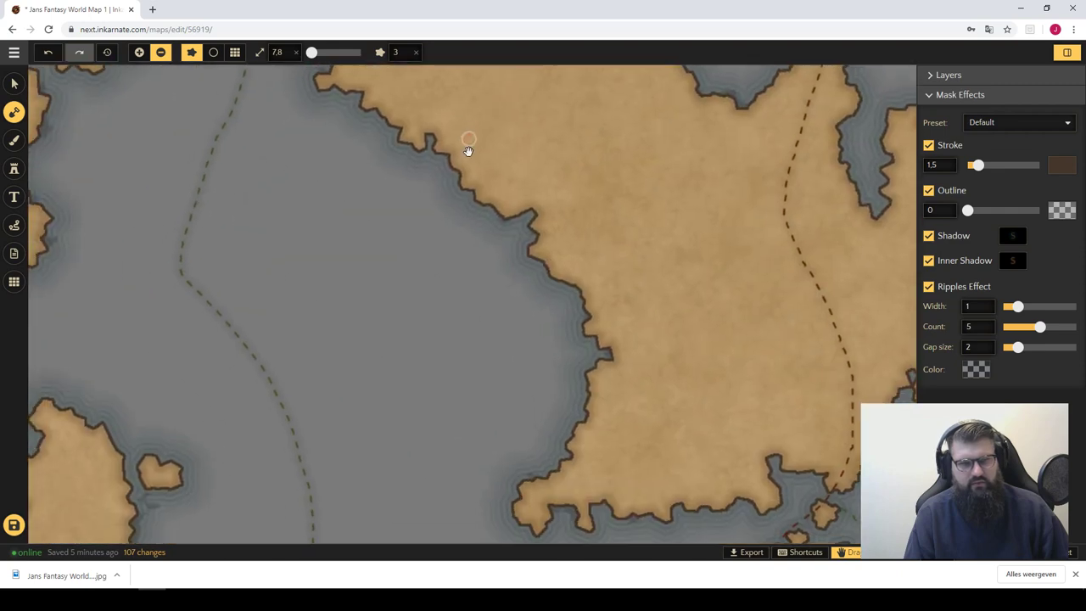
scroll(636, 305, up, 1)
scroll(402, 206, up, 2)
scroll(429, 249, up, 2)
scroll(429, 249, up, 1)
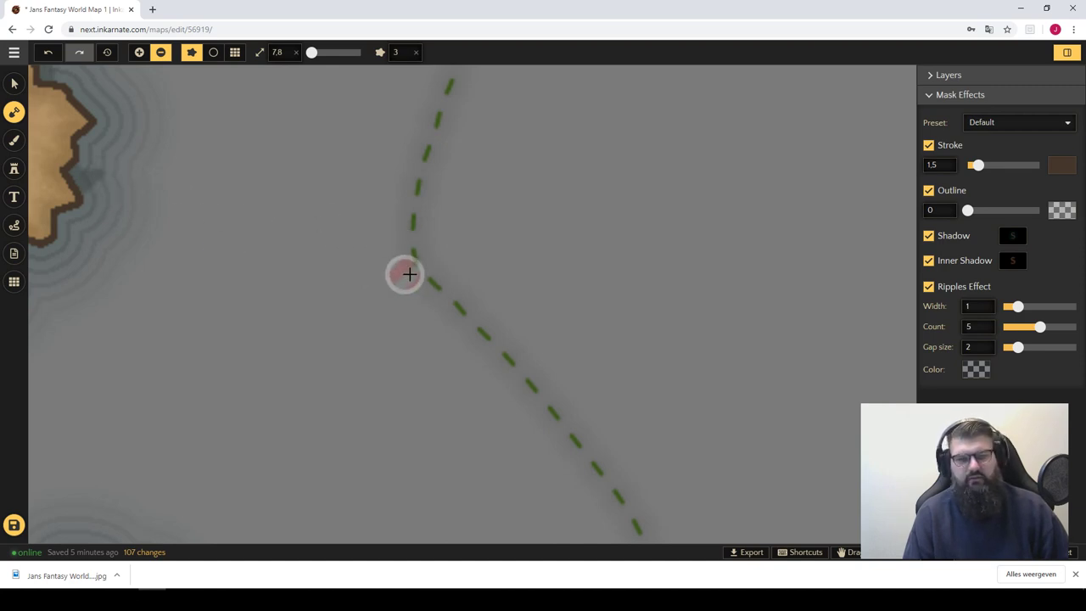
drag(422, 262, 476, 371)
key(x)
key(x)
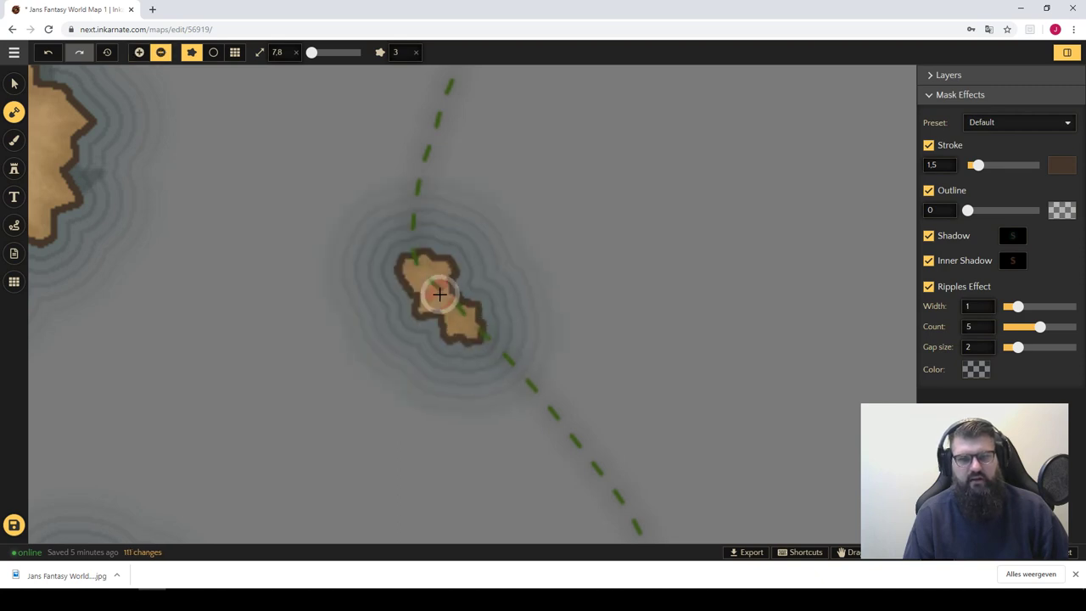
click(436, 293)
key(x)
click(424, 211)
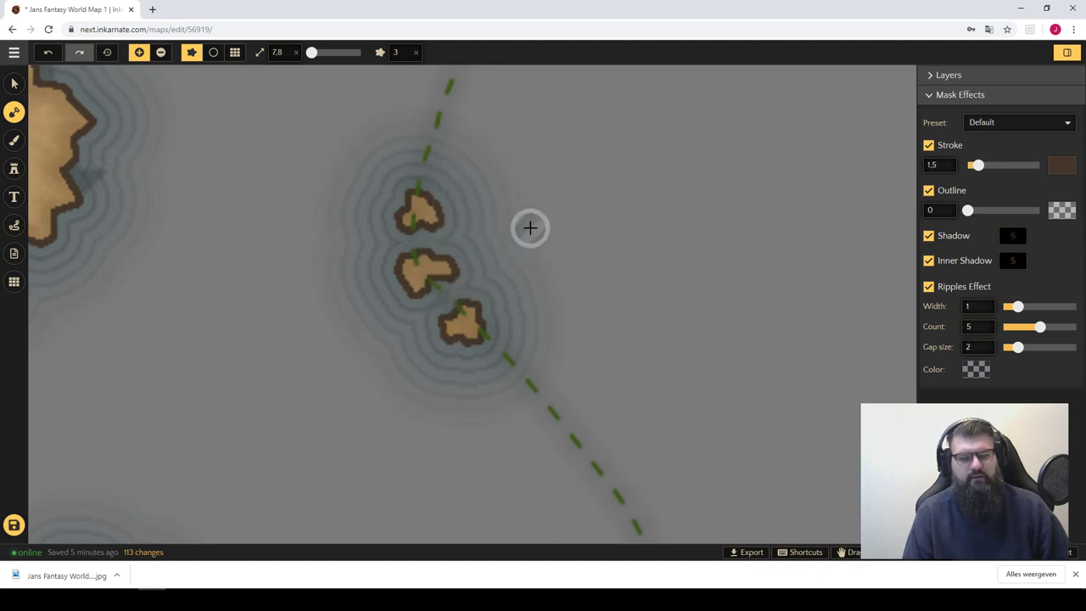
- Paint more islets at the top and right of the chain, then trim their edges
drag(534, 211, 467, 252)
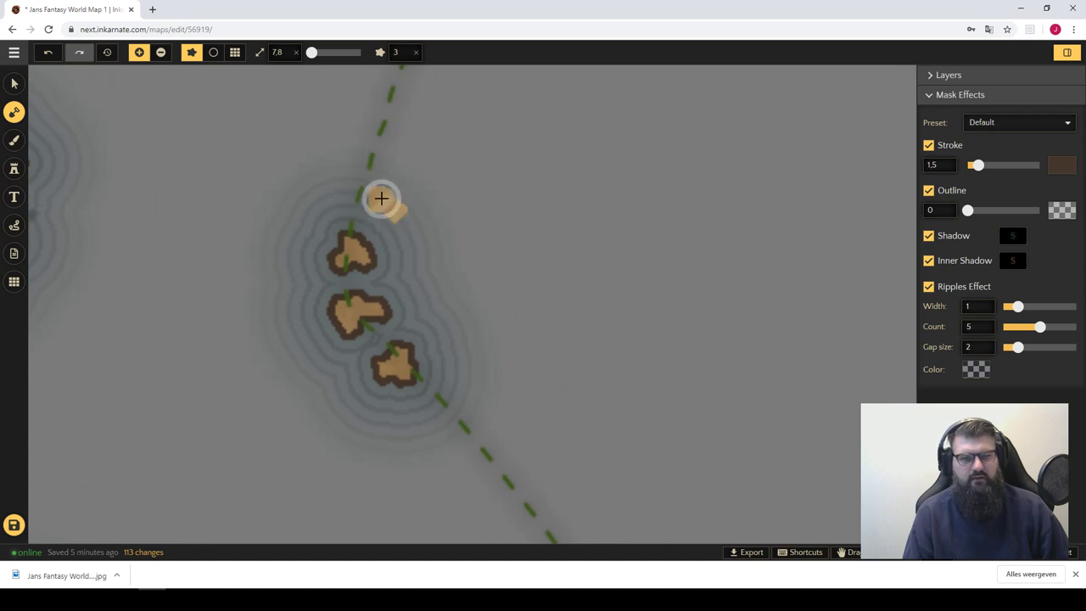
drag(378, 197, 388, 207)
key(shift)
click(444, 194)
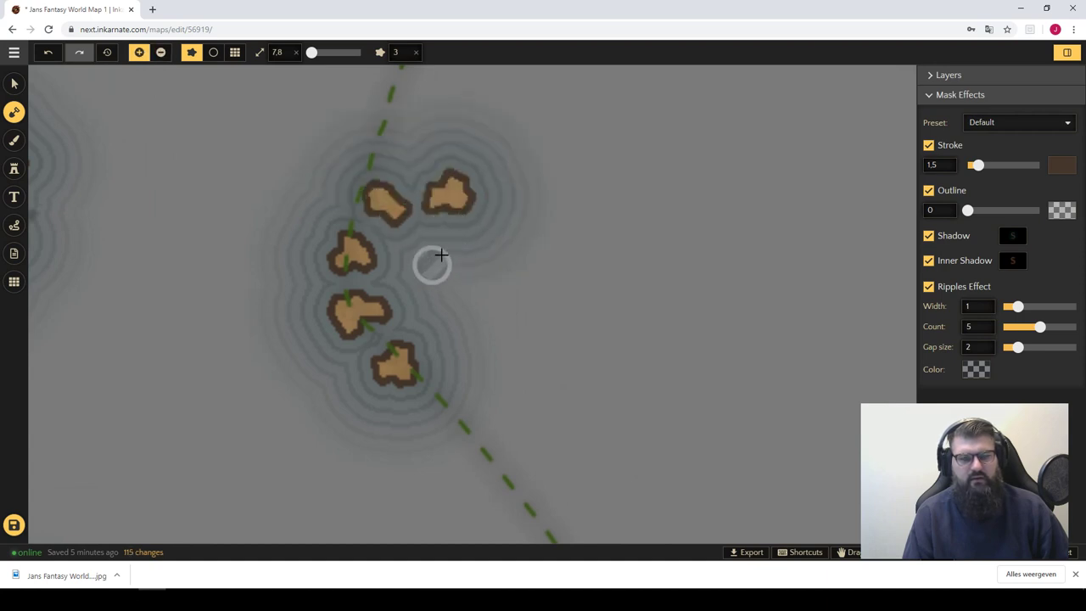
click(501, 214)
key(shift)
click(478, 216)
click(440, 218)
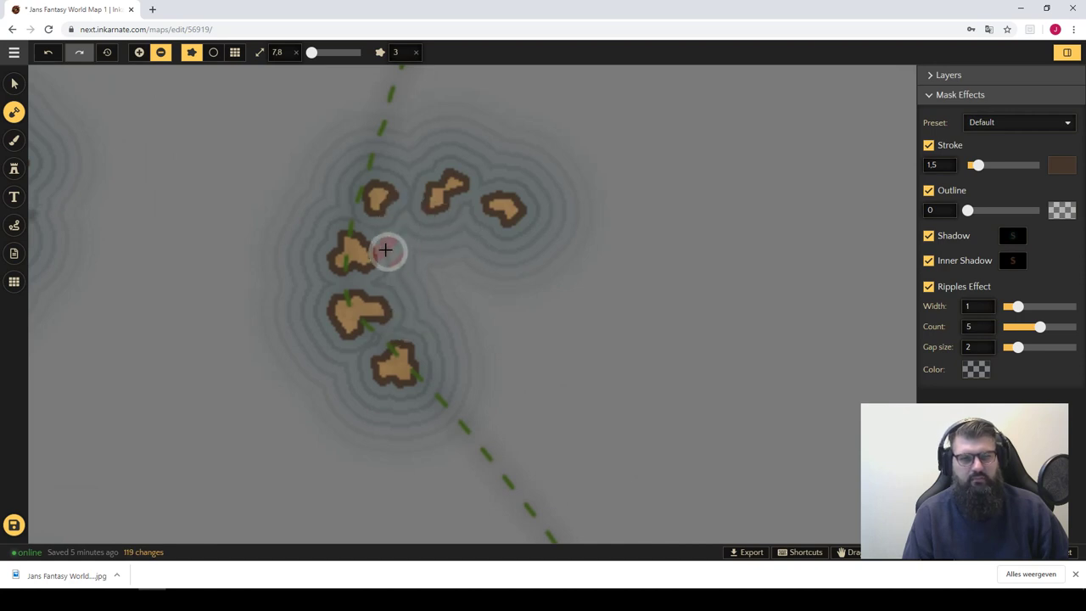
drag(439, 219, 419, 201)
click(378, 279)
click(378, 259)
drag(379, 335, 388, 316)
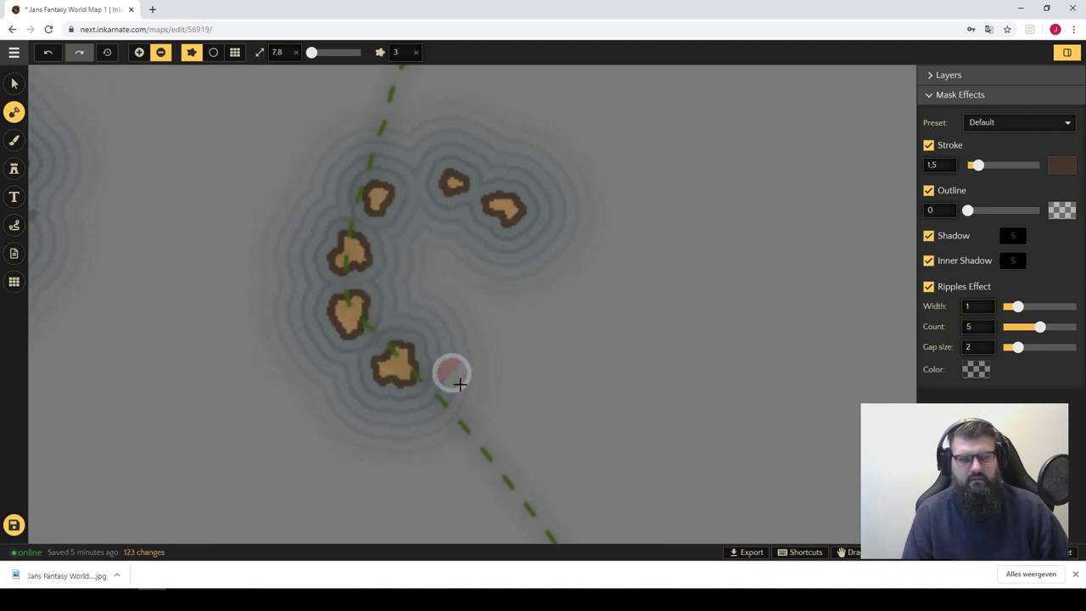
- Erase two stray land blobs and paint another small islet beside the chain
scroll(518, 320, down, 2)
scroll(542, 323, down, 2)
scroll(594, 340, down, 2)
scroll(616, 354, down, 1)
scroll(577, 331, up, 2)
scroll(545, 307, up, 2)
scroll(529, 285, up, 1)
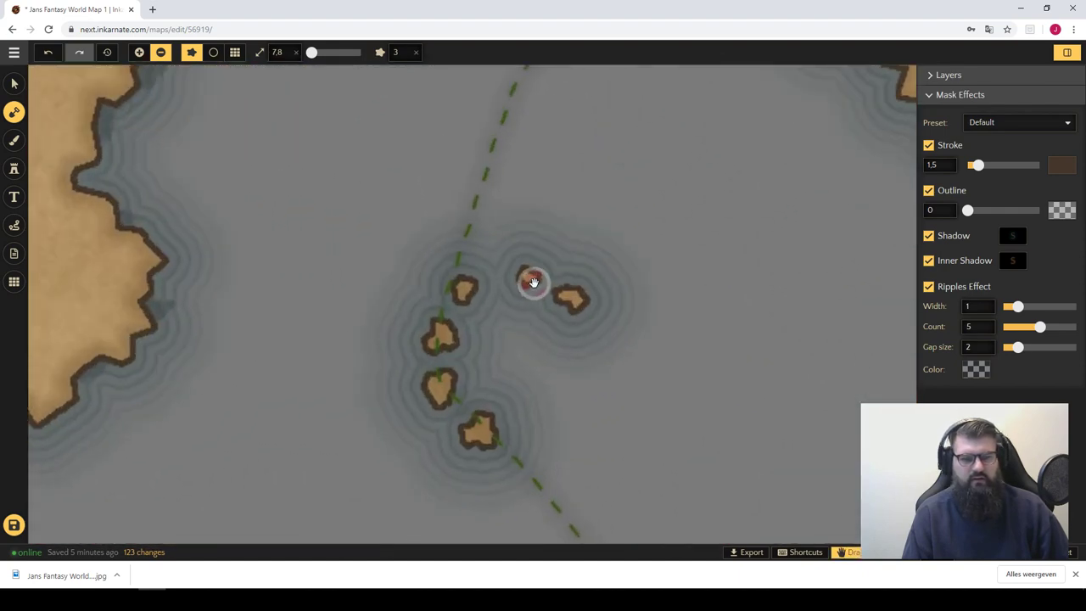
click(526, 275)
click(572, 296)
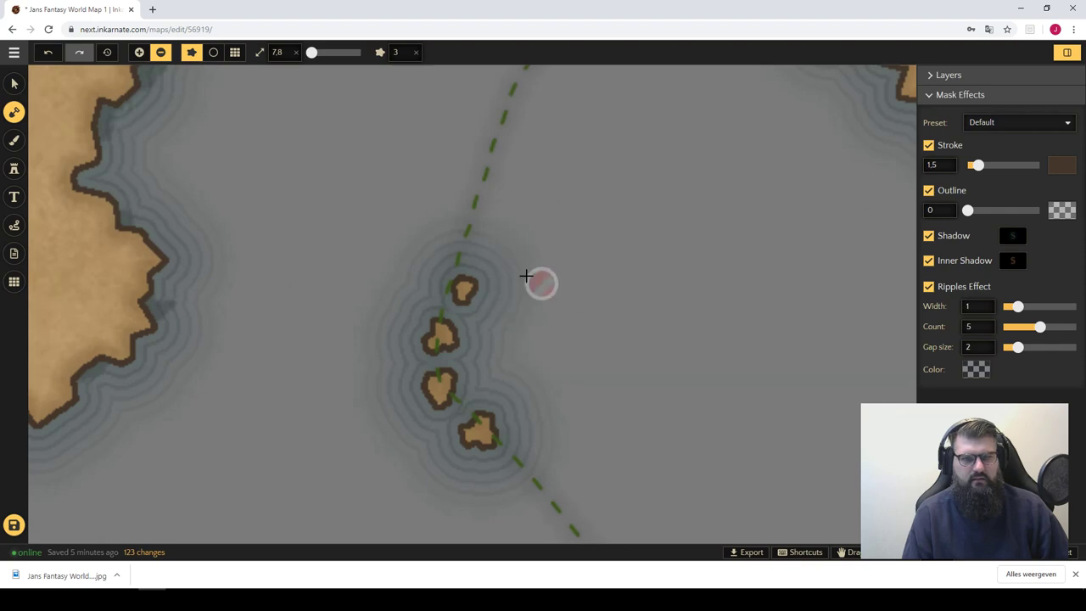
click(502, 257)
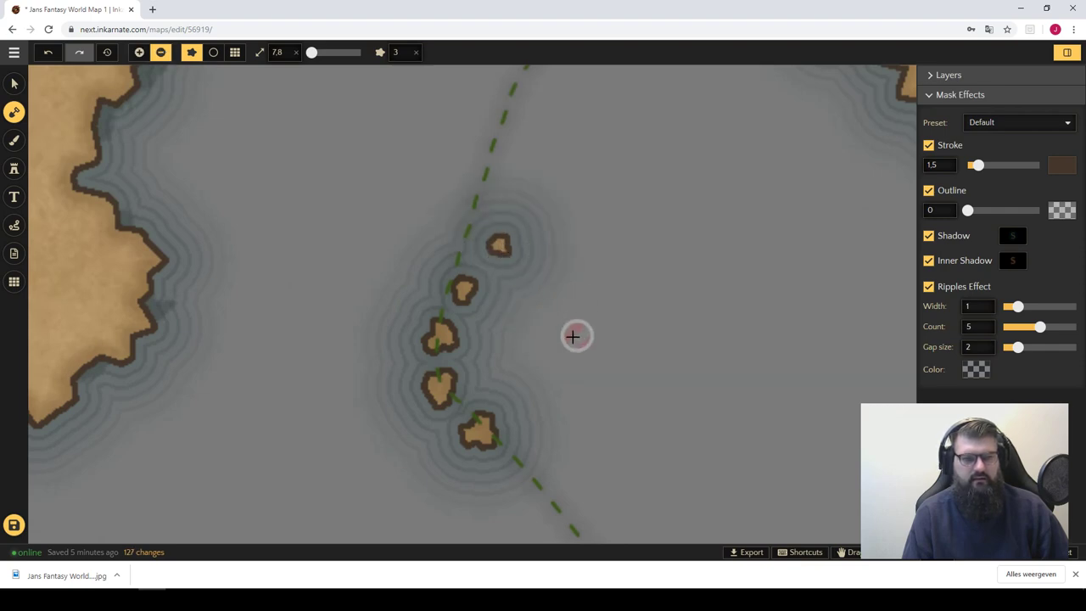
drag(567, 337, 334, 183)
- Paint a column of small islets west of the existing chain
scroll(395, 211, down, 3)
scroll(412, 225, down, 2)
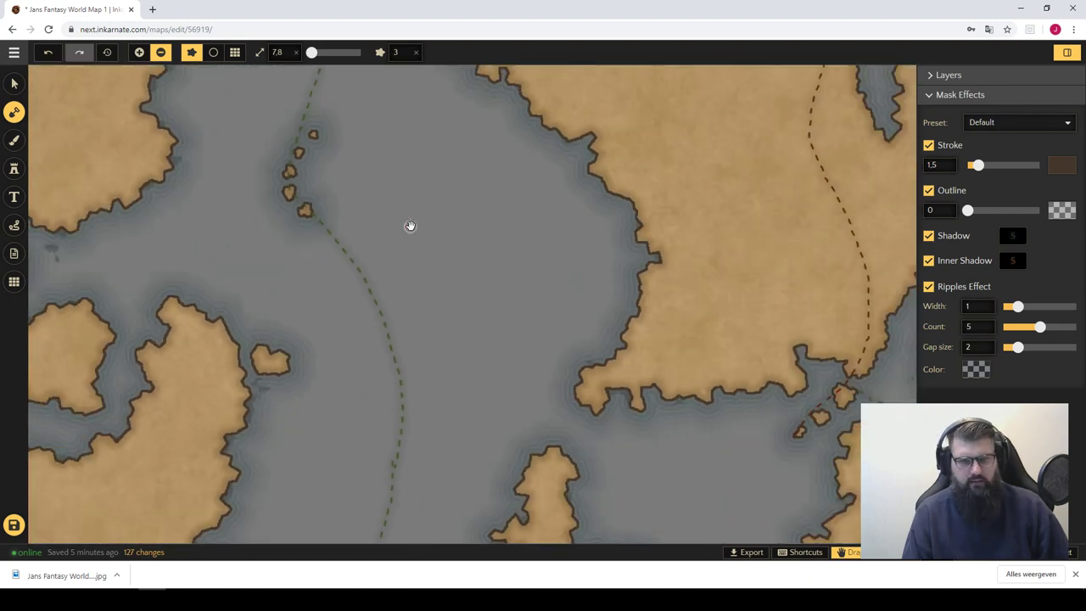
scroll(407, 235, down, 2)
mouse_move(408, 234)
mouse_down()
mouse_move(561, 359)
mouse_move(562, 230)
mouse_move(448, 337)
mouse_move(473, 276)
mouse_up()
scroll(497, 203, up, 2)
scroll(502, 189, up, 2)
scroll(506, 239, up, 2)
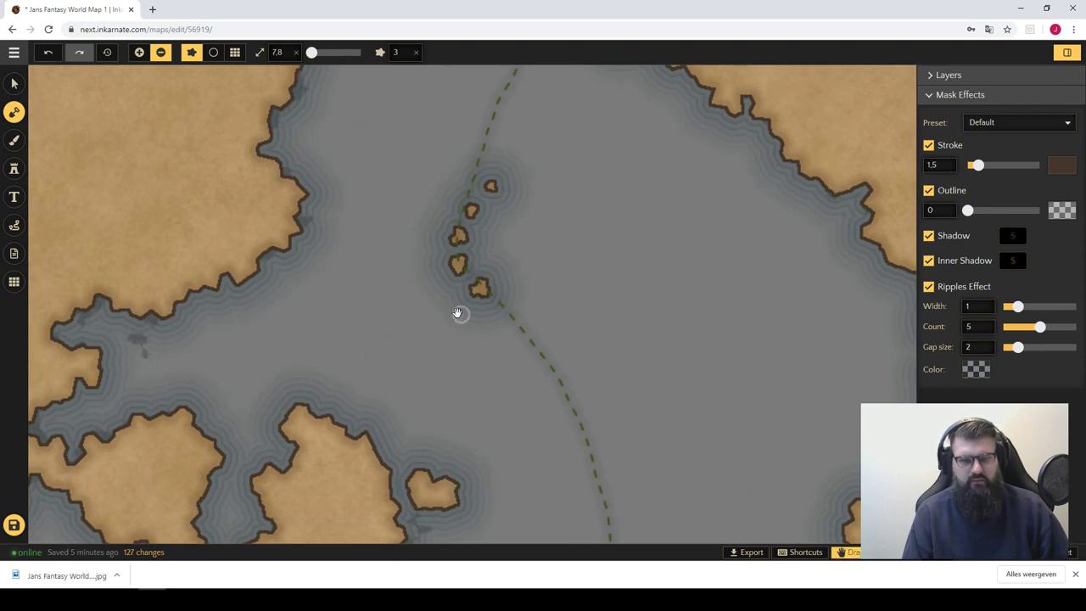
scroll(454, 313, up, 1)
drag(396, 313, 414, 316)
key(x)
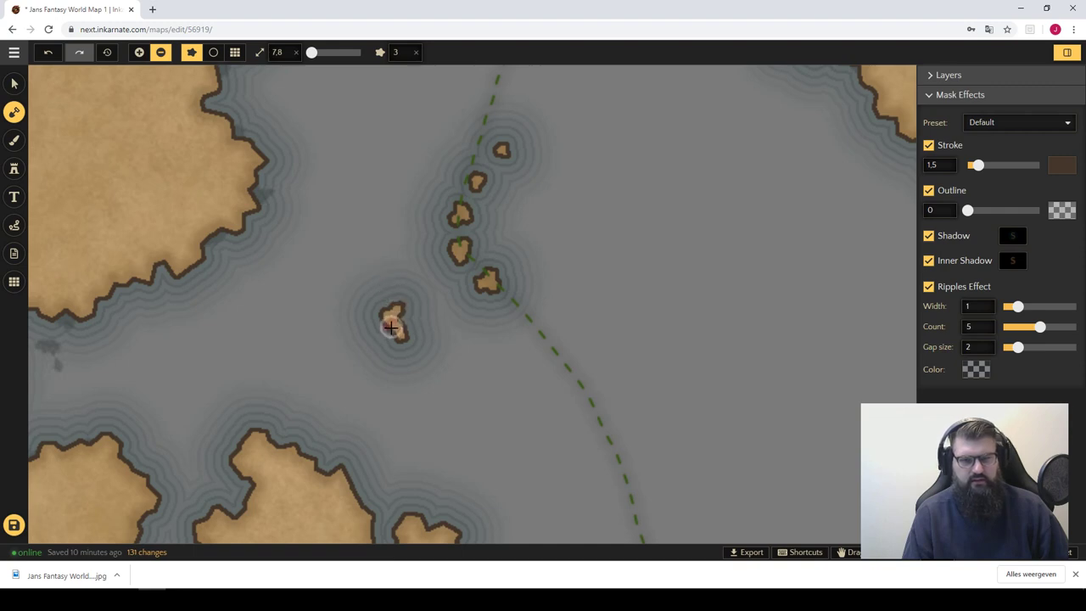
key(x)
mouse_move(383, 277)
mouse_down()
mouse_move(385, 242)
mouse_move(409, 207)
mouse_move(391, 190)
mouse_up()
key(alt)
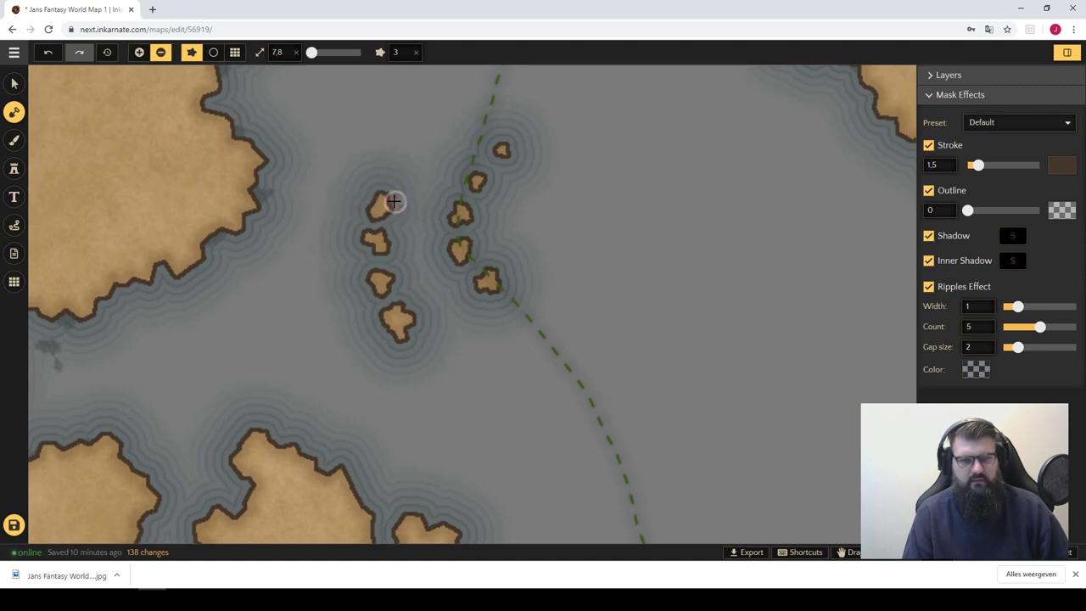
click(388, 202)
mouse_move(390, 187)
mouse_down()
mouse_move(398, 181)
mouse_move(400, 194)
mouse_move(409, 178)
mouse_move(381, 206)
mouse_up()
alt+click(402, 195)
- Reshape the islets: enlarge the middle one, add a bottom one, erase those on the dashed line
drag(391, 247, 384, 239)
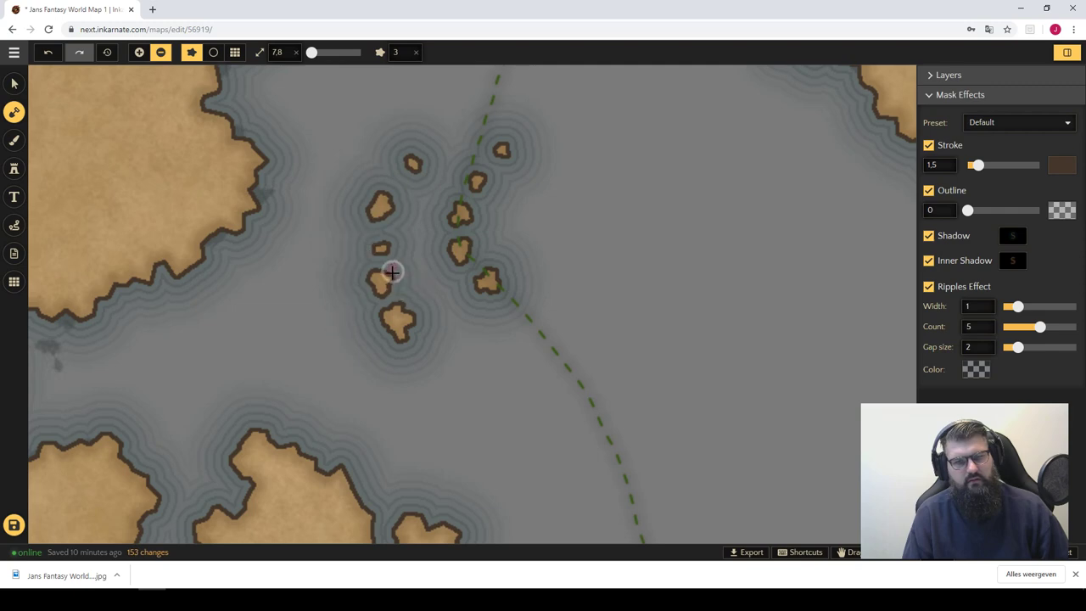
drag(367, 253, 392, 249)
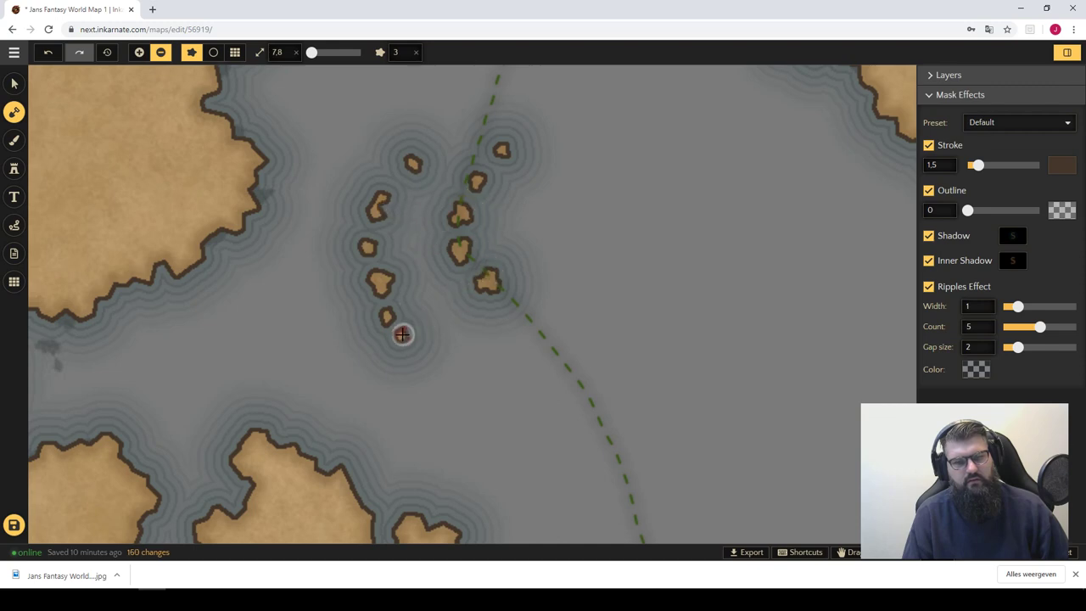
drag(426, 323, 409, 332)
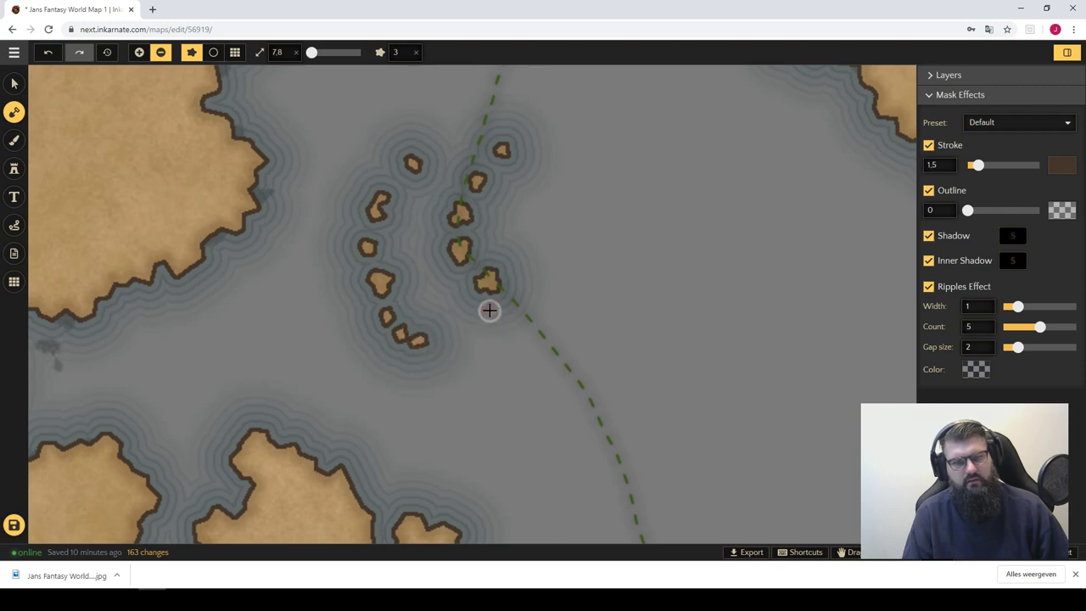
click(418, 336)
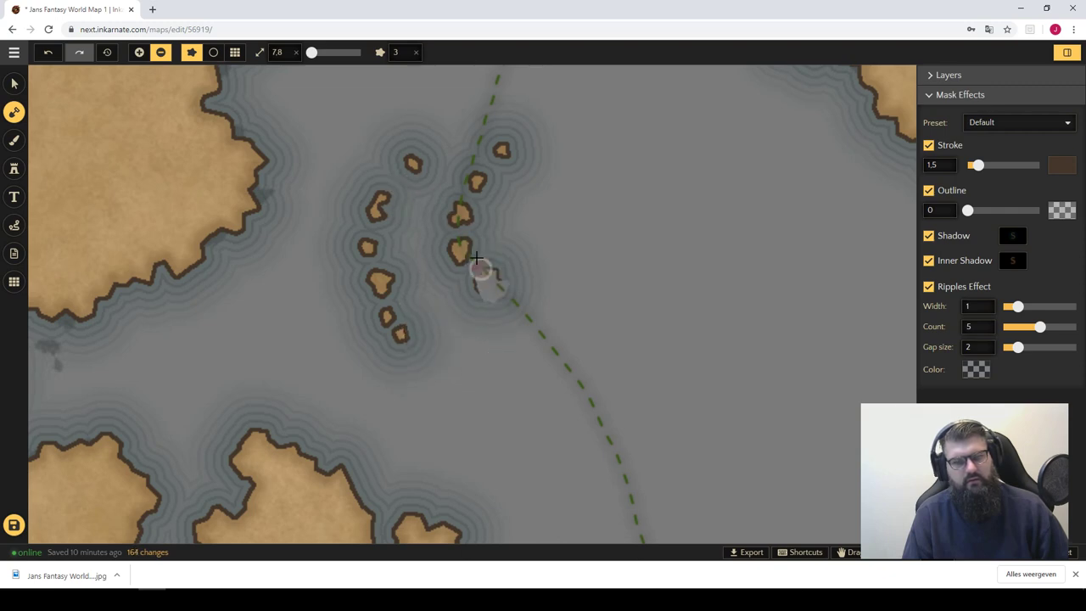
drag(471, 232, 528, 243)
scroll(519, 253, down, 2)
scroll(519, 253, down, 3)
scroll(535, 252, down, 3)
scroll(552, 254, down, 2)
scroll(552, 269, up, 5)
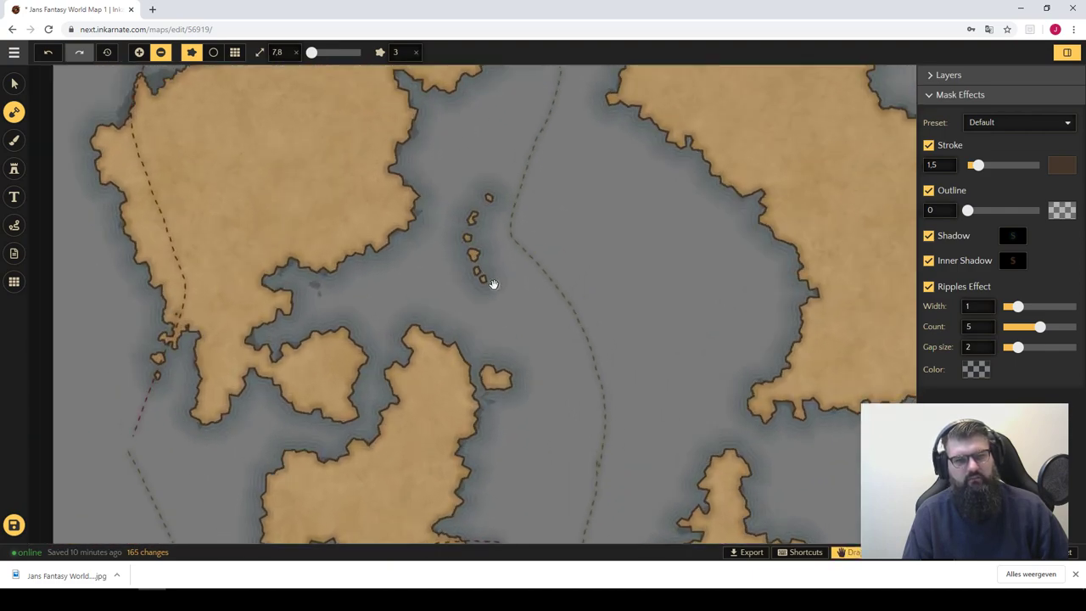
scroll(493, 280, up, 3)
scroll(485, 267, up, 1)
click(486, 292)
scroll(492, 293, up, 1)
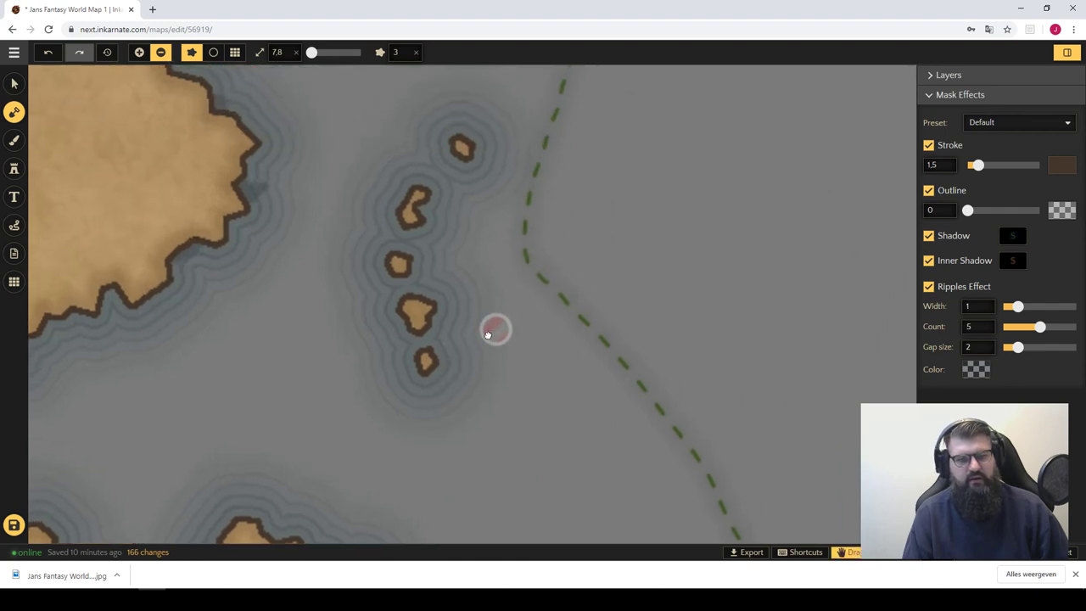
click(438, 204)
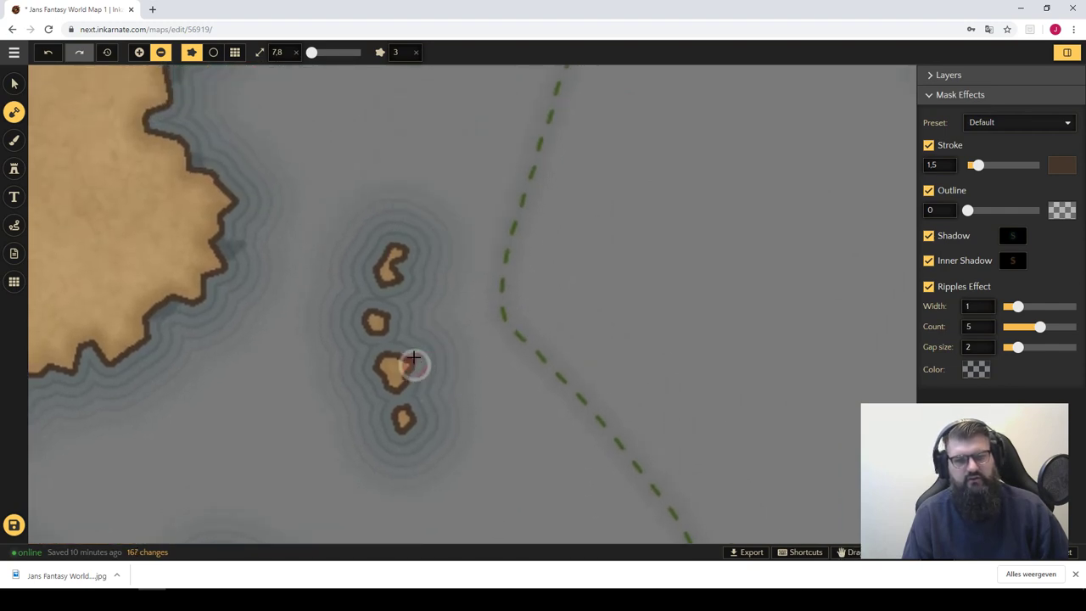
drag(399, 254, 412, 235)
- Repaint the top islet larger and add new islets at the chain's top and bottom
key(e)
mouse_move(388, 279)
mouse_down()
mouse_move(395, 284)
mouse_move(380, 286)
mouse_up()
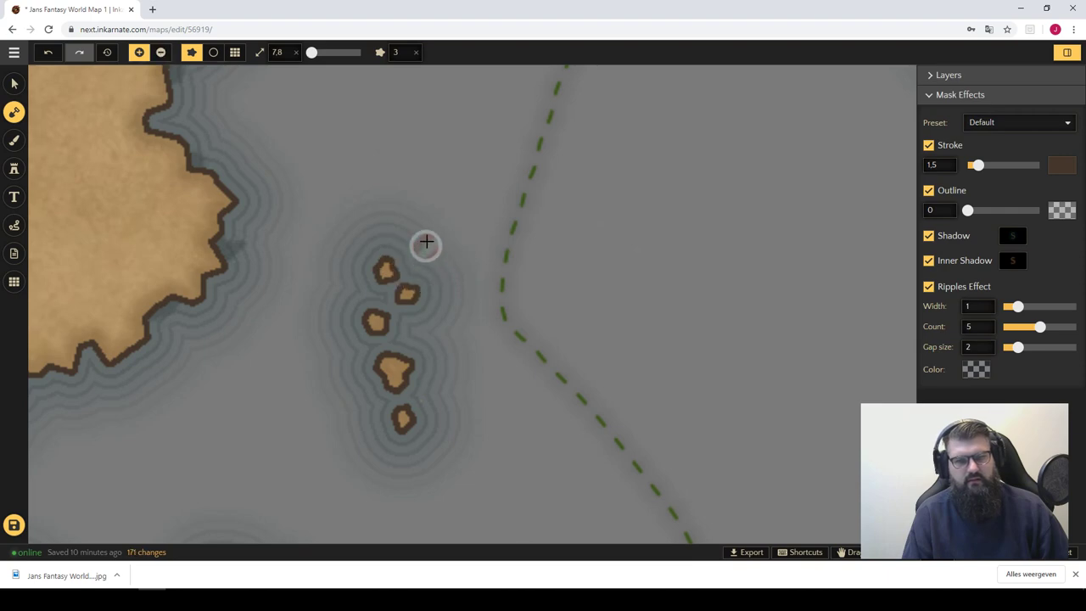
drag(417, 240, 419, 235)
key(e)
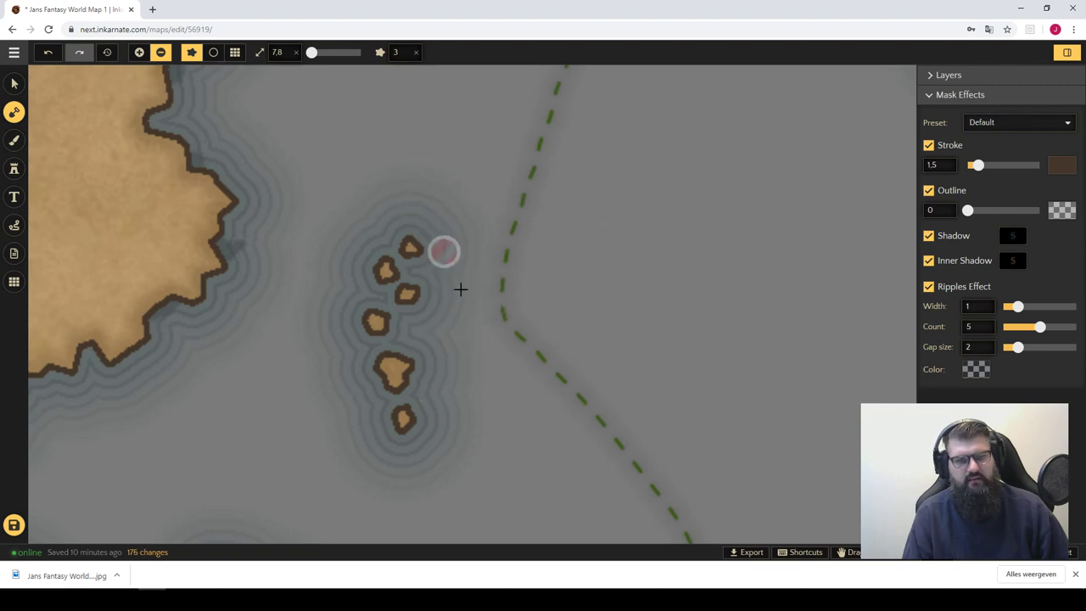
scroll(462, 339, down, 2)
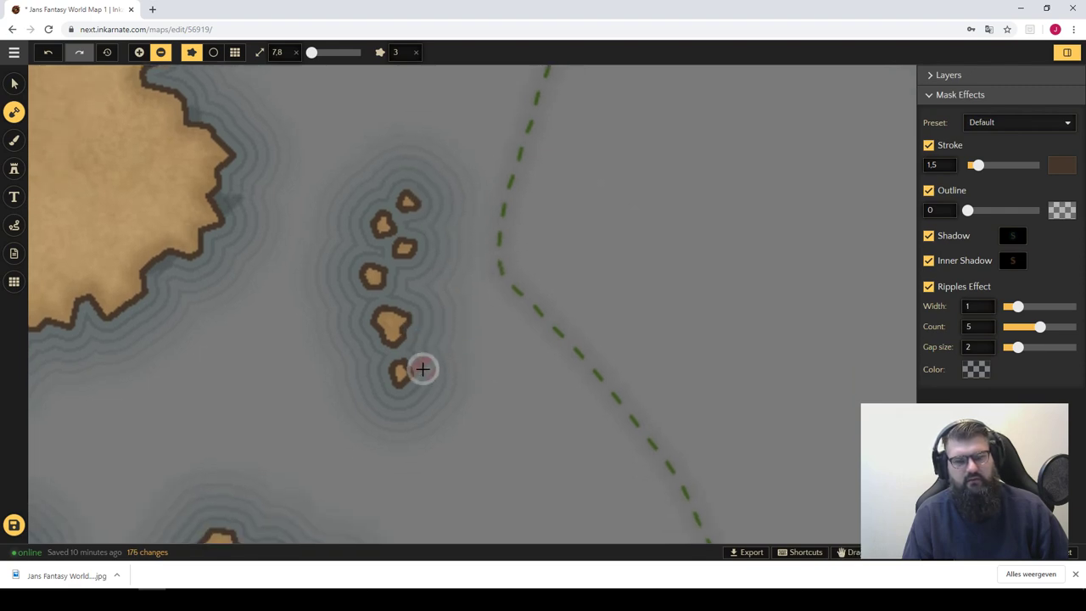
key(e)
mouse_move(424, 351)
mouse_down()
mouse_move(427, 334)
mouse_move(426, 363)
mouse_move(424, 352)
mouse_up()
key(e)
key(e)
key(e)
- Zoom out over the whole map and save it
scroll(481, 333, down, 2)
scroll(481, 333, down, 2)
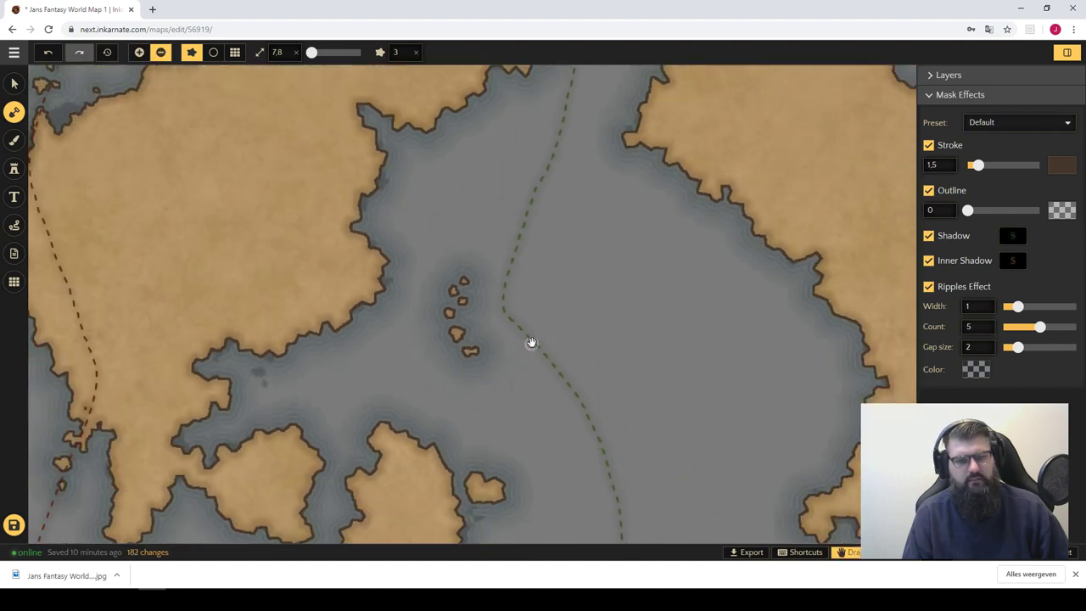
scroll(531, 342, down, 2)
scroll(560, 356, down, 2)
drag(613, 388, 382, 299)
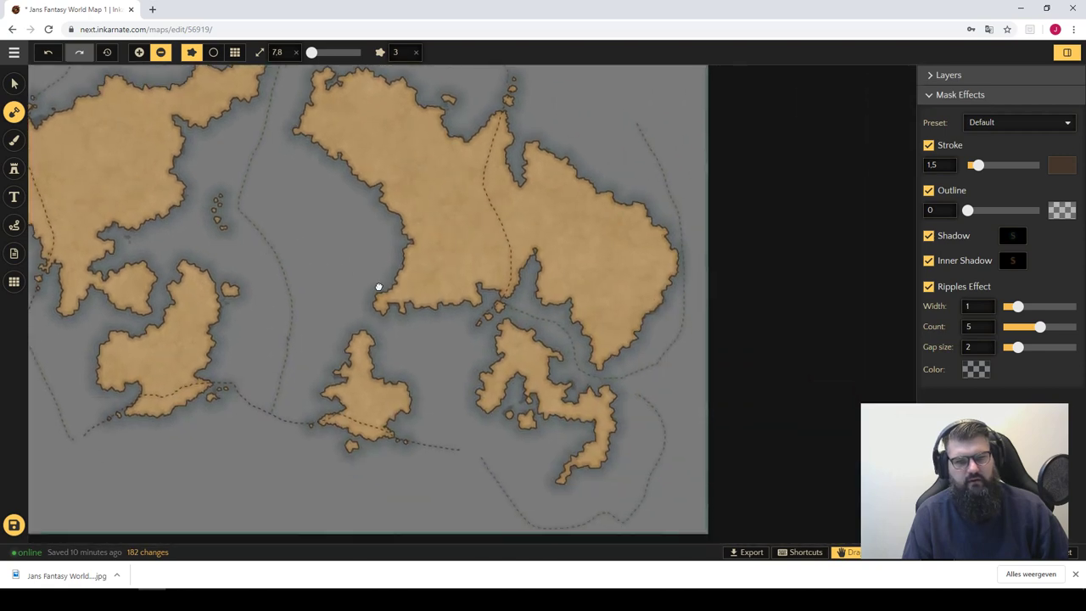
click(13, 525)
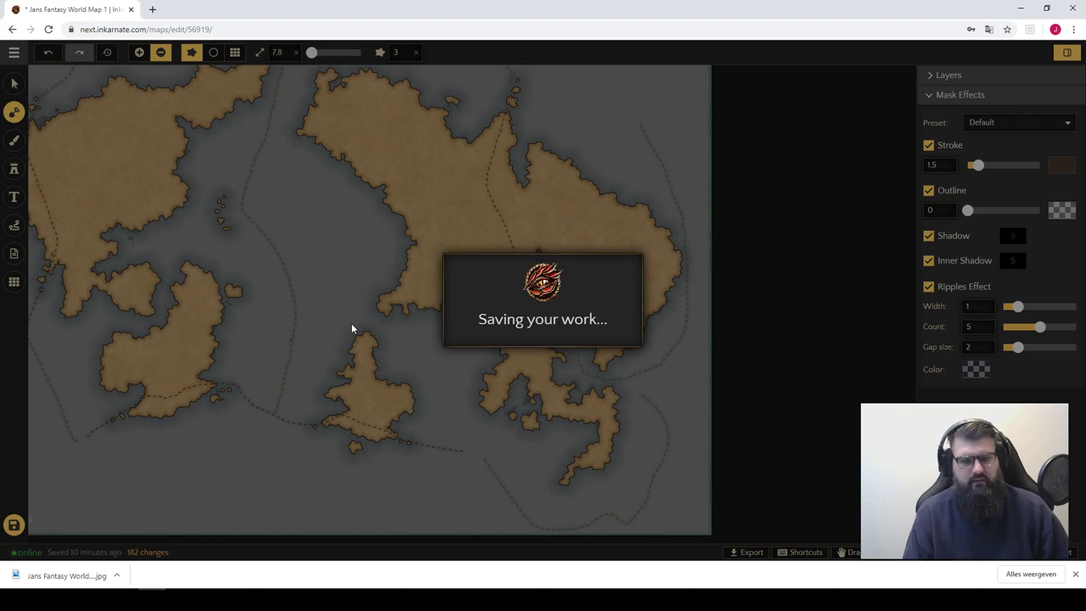
- Zoom in and paint a small islet on the green dashed line
scroll(342, 331, up, 5)
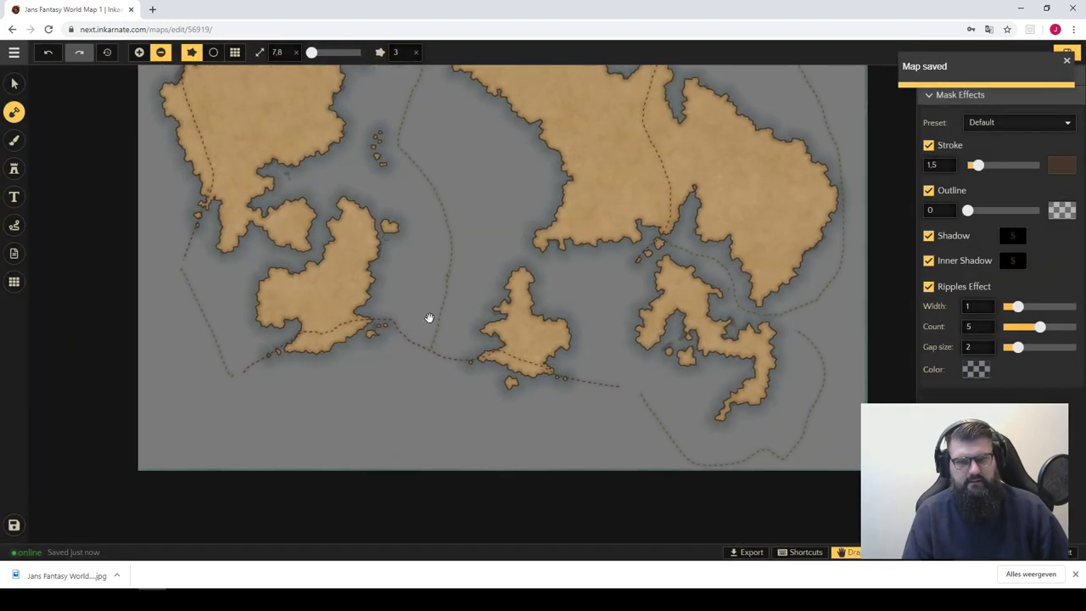
scroll(464, 294, up, 2)
scroll(429, 294, up, 1)
scroll(433, 319, up, 2)
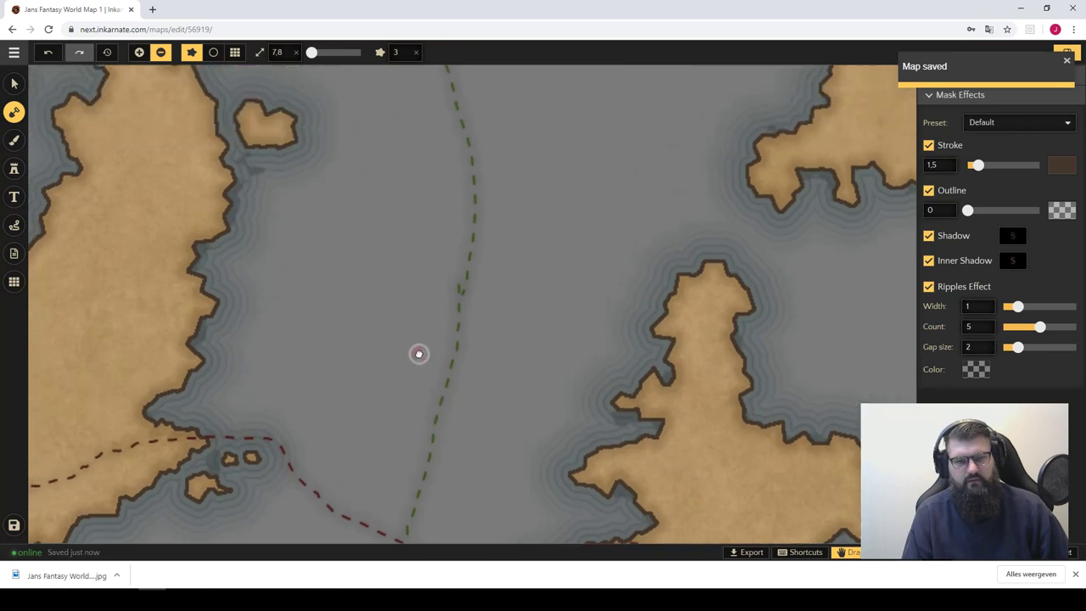
mouse_move(466, 293)
mouse_down()
mouse_move(458, 308)
mouse_move(456, 280)
mouse_move(478, 270)
mouse_move(469, 255)
mouse_move(471, 276)
mouse_up()
key(x)
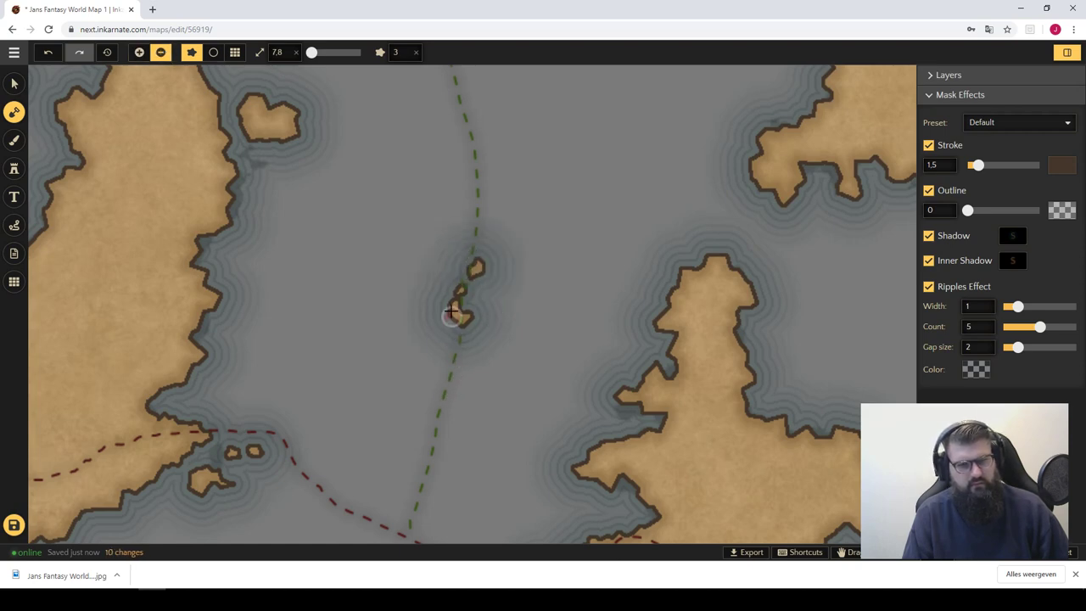
- Toward the left edge, paint an islet in open ocean, trim it, and add another near the dashed line
mouse_move(344, 352)
mouse_down()
mouse_move(468, 344)
mouse_move(314, 387)
mouse_move(703, 158)
mouse_move(595, 315)
mouse_up()
key(x)
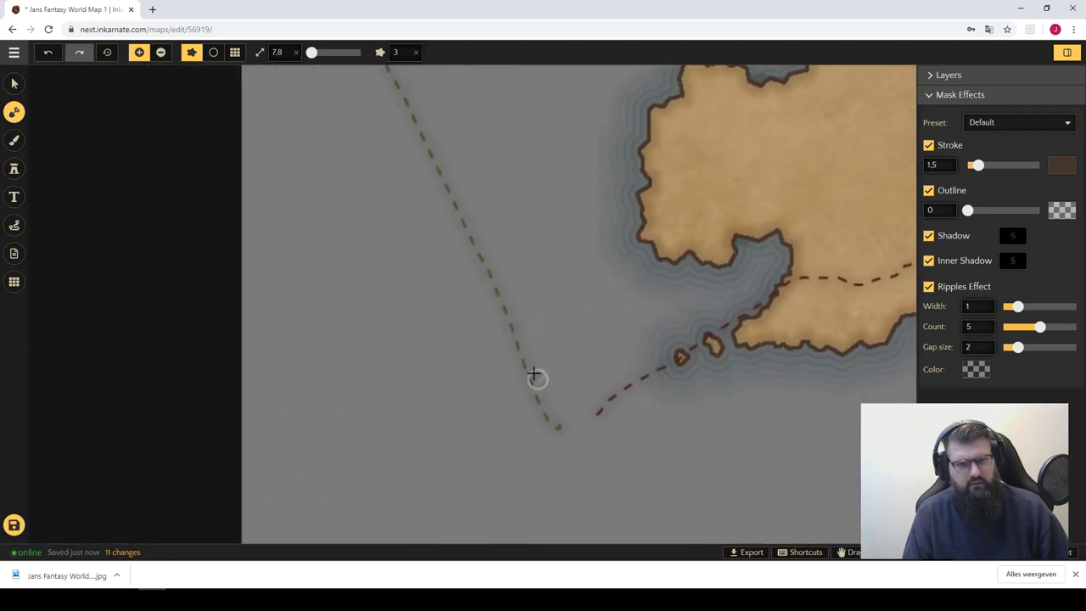
click(499, 302)
key(x)
drag(492, 301, 468, 293)
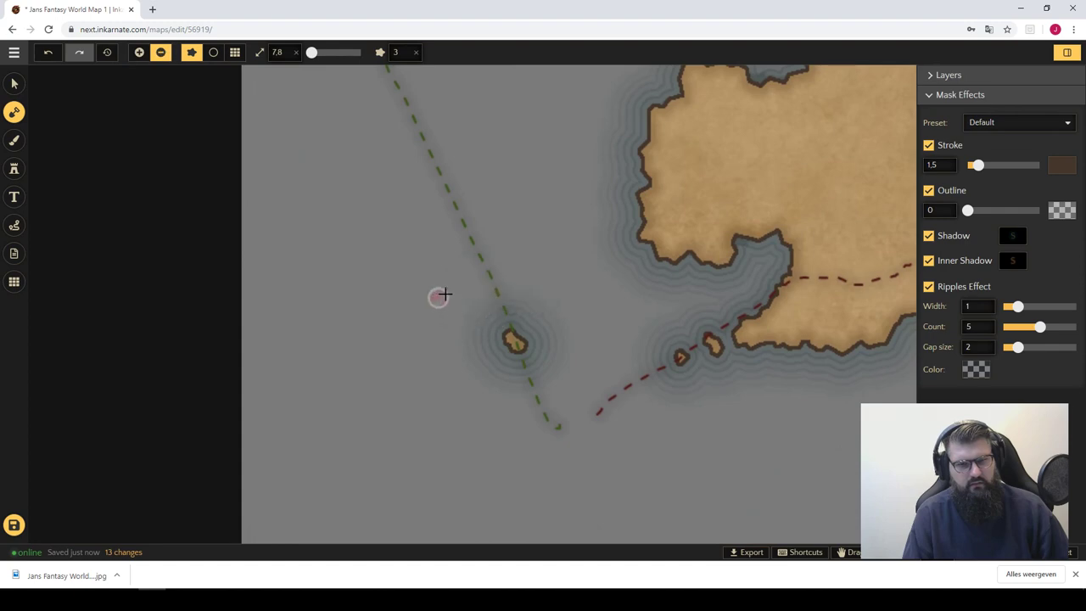
key(x)
click(498, 306)
key(x)
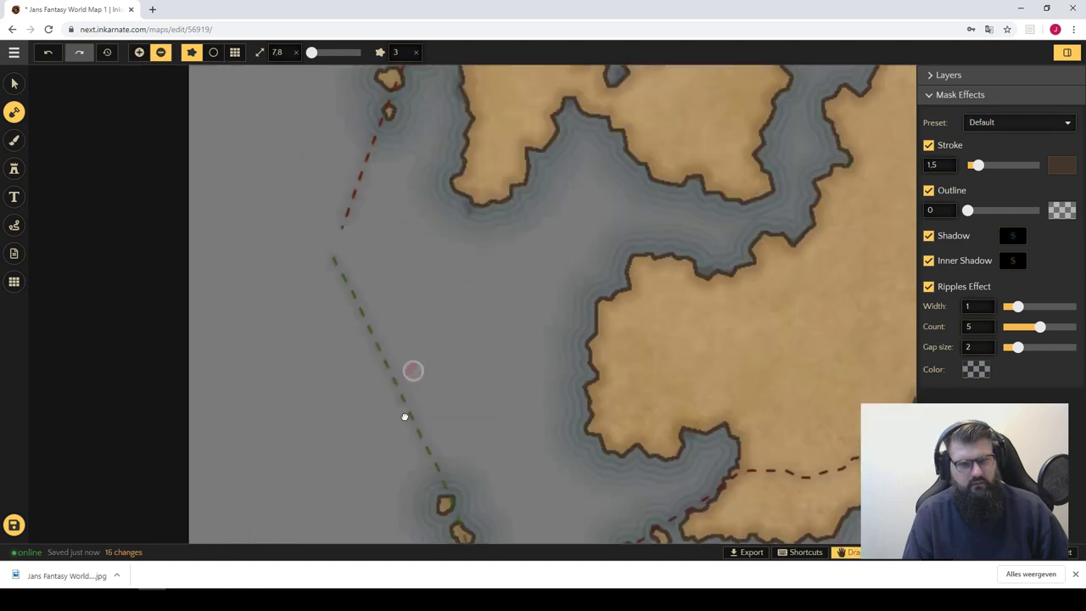
- Follow the dashed line along the coast to the top edge and paint an offshore islet
drag(388, 213, 392, 489)
drag(480, 186, 565, 483)
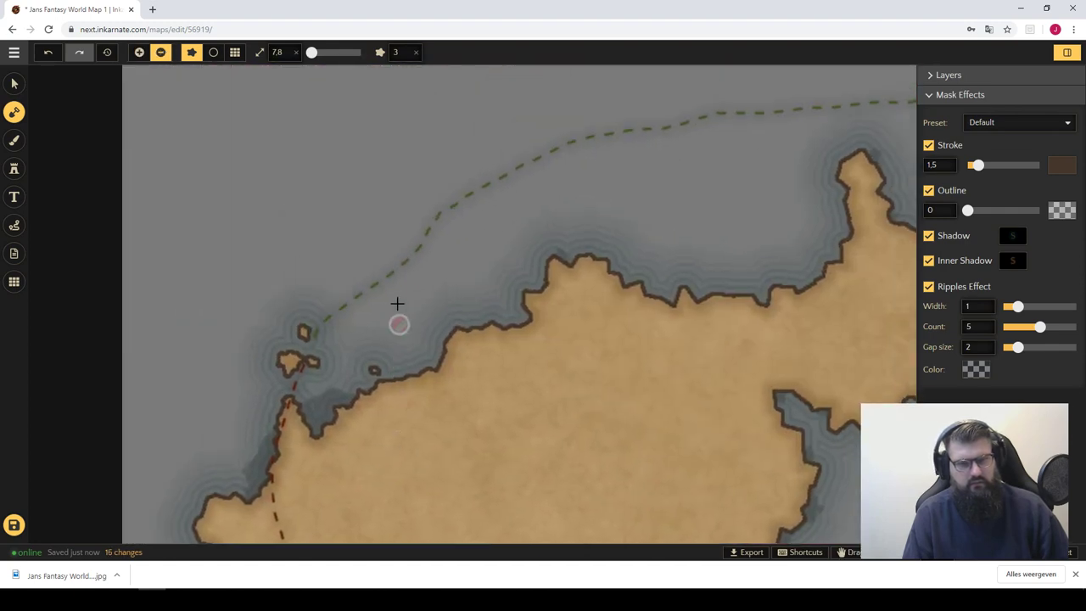
key(x)
drag(430, 222, 176, 174)
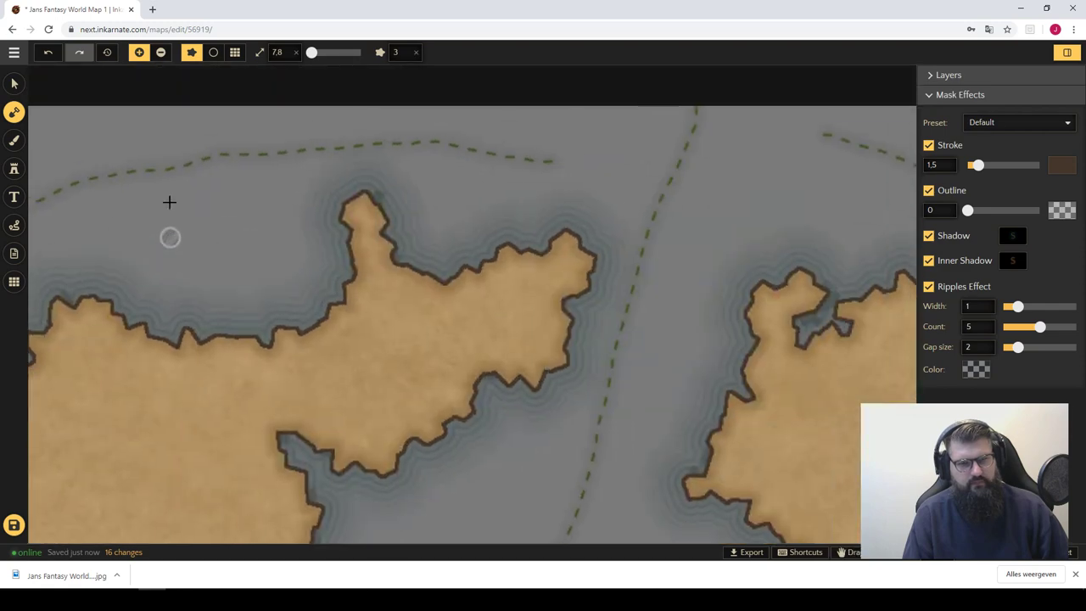
drag(214, 219, 591, 253)
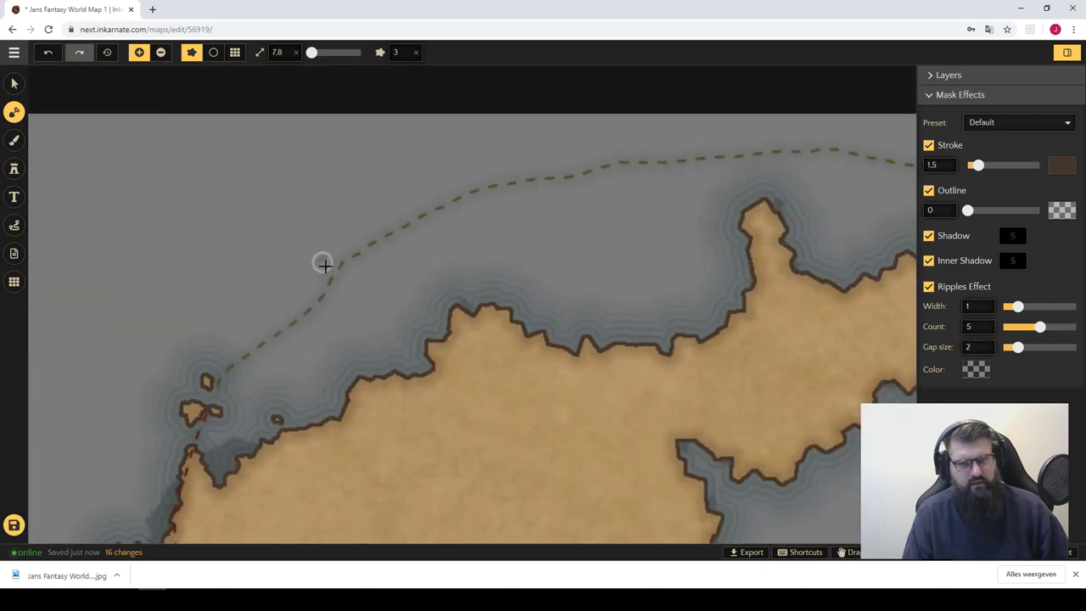
drag(340, 293, 337, 268)
key(x)
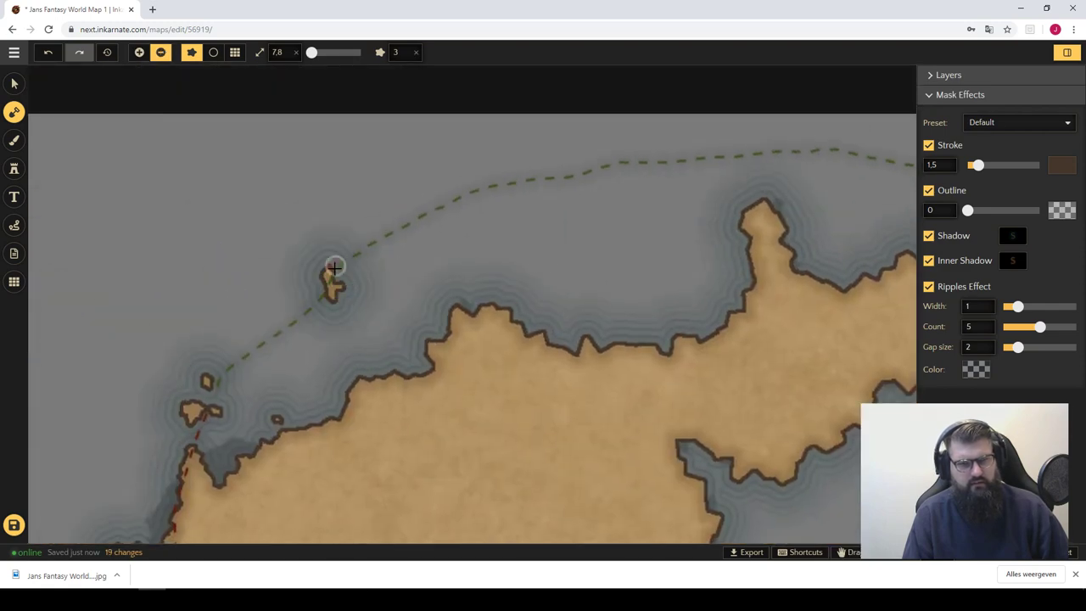
key(x)
- In the strait between two landmasses, paint an islet, erase its upper part, and add another islet
mouse_move(622, 197)
mouse_down()
mouse_move(153, 274)
mouse_move(212, 308)
mouse_move(589, 169)
mouse_up()
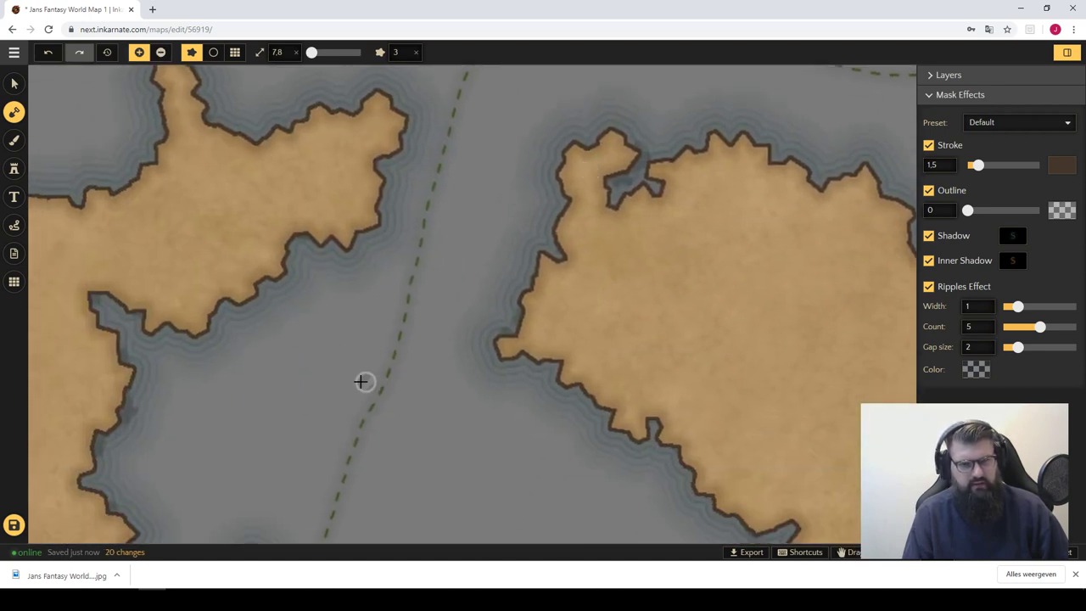
click(396, 360)
scroll(396, 359, down, 2)
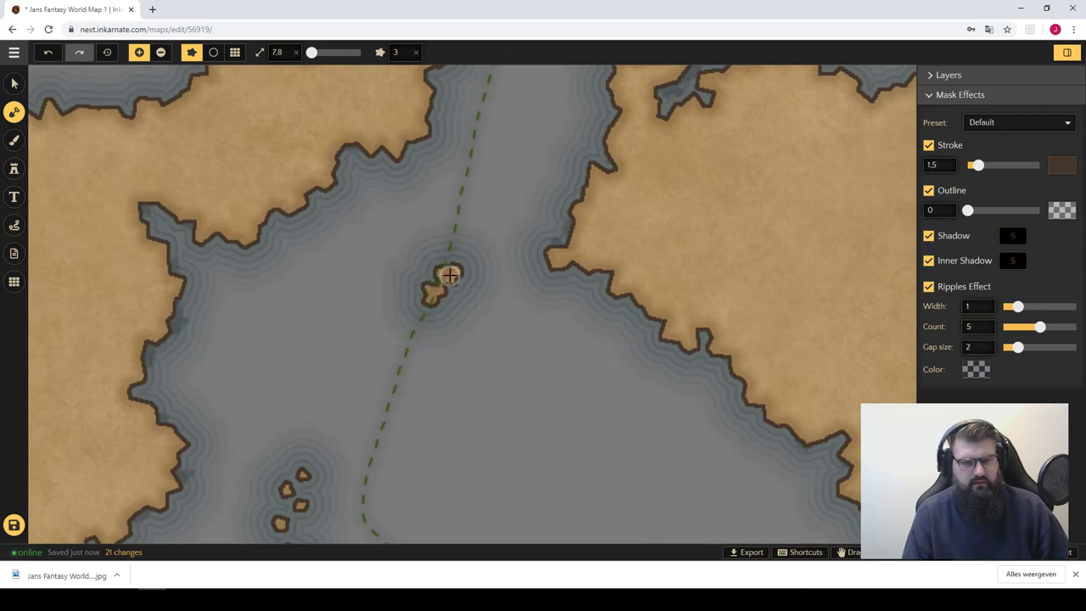
key(x)
click(450, 284)
mouse_move(450, 284)
mouse_down()
mouse_move(499, 296)
mouse_move(145, 413)
mouse_up()
key(x)
click(564, 141)
key(x)
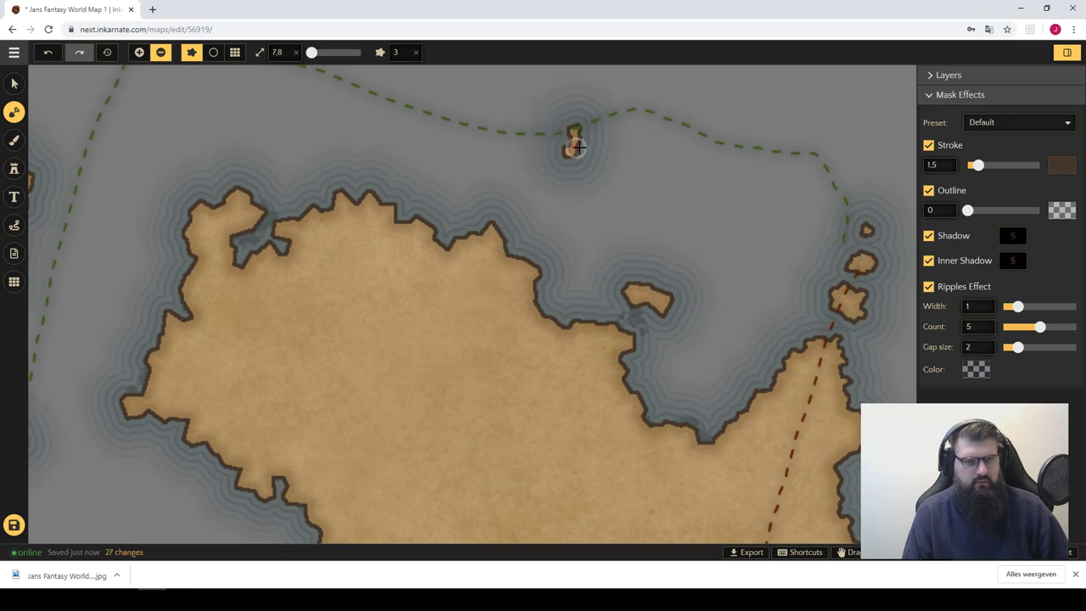
- Near the map's right edge, paint two islets on the dashed line by the coast
mouse_move(692, 182)
mouse_down()
mouse_move(586, 198)
mouse_move(620, 315)
mouse_move(676, 324)
mouse_move(336, 134)
mouse_up()
drag(516, 218, 584, 327)
key(x)
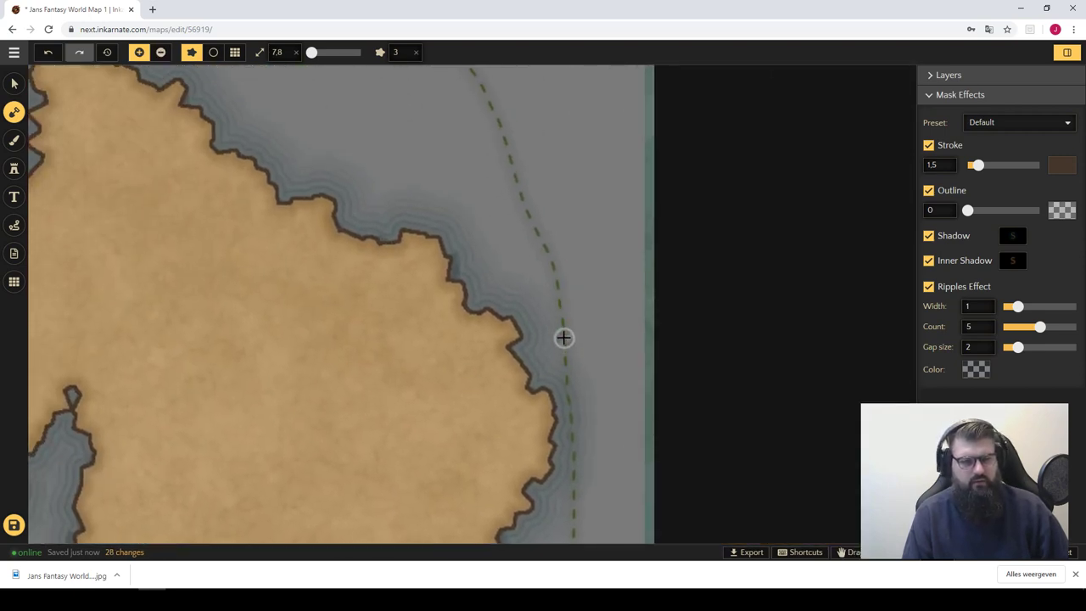
click(567, 353)
click(553, 317)
key(x)
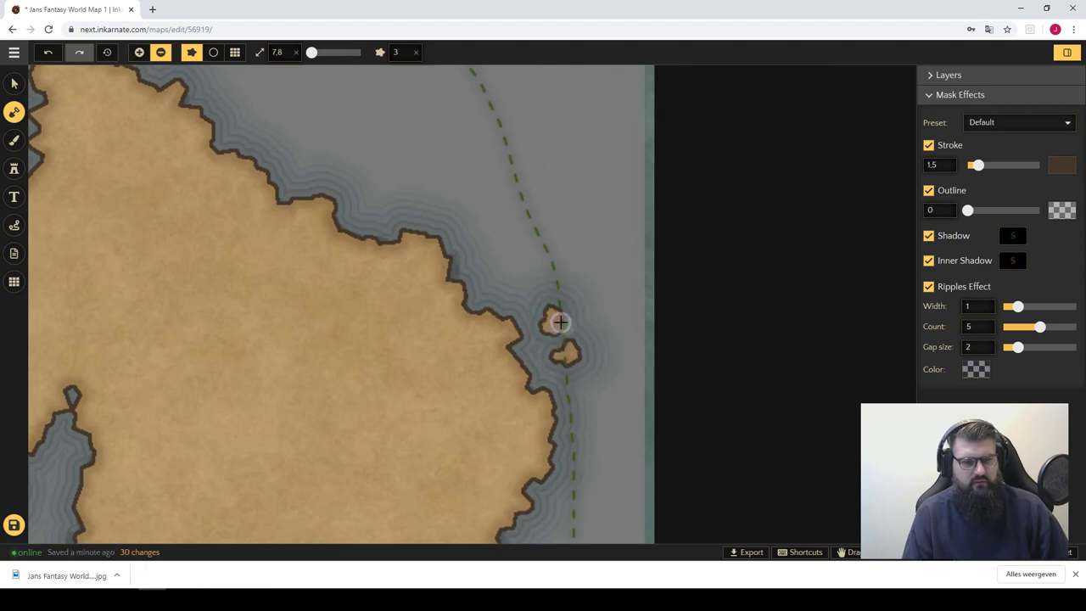
- Beside the right-edge islands, paint two more islets on the dashed line and trim one
mouse_move(604, 377)
mouse_down()
mouse_move(593, 339)
mouse_move(625, 301)
mouse_move(601, 172)
mouse_up()
key(x)
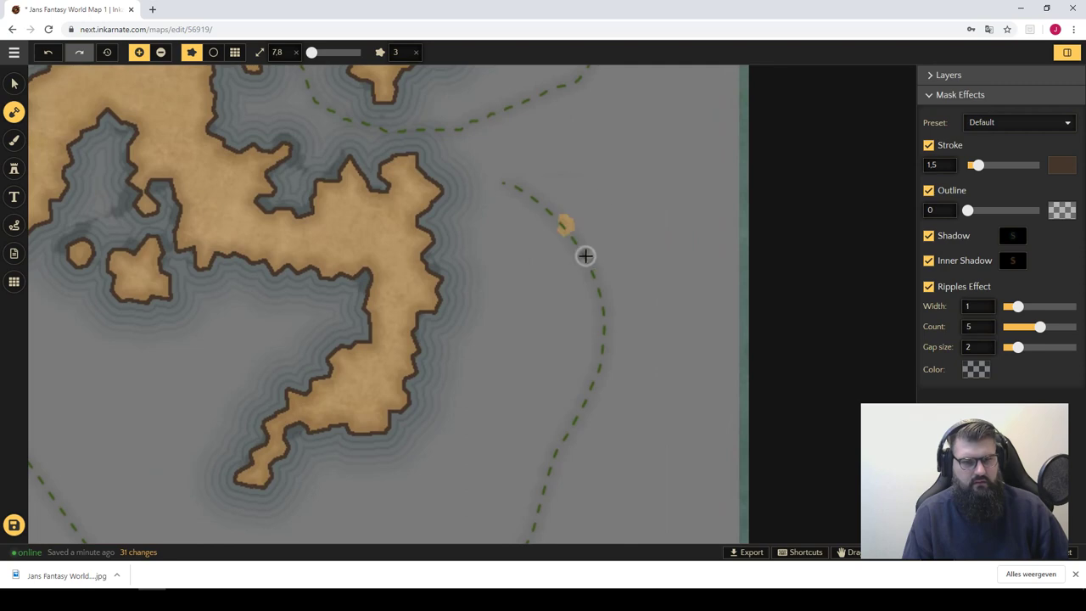
click(564, 225)
click(586, 247)
key(x)
click(613, 247)
- Zoom out and center the whole map in view
scroll(598, 237, down, 2)
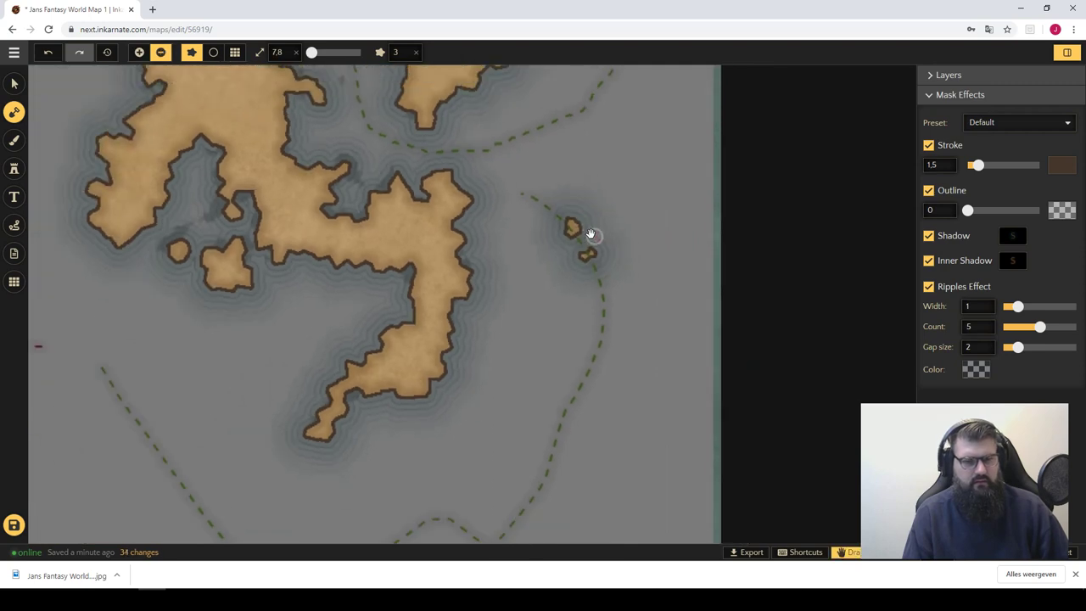
scroll(577, 233, down, 2)
scroll(559, 236, down, 2)
scroll(482, 259, up, 2)
drag(637, 331, 649, 376)
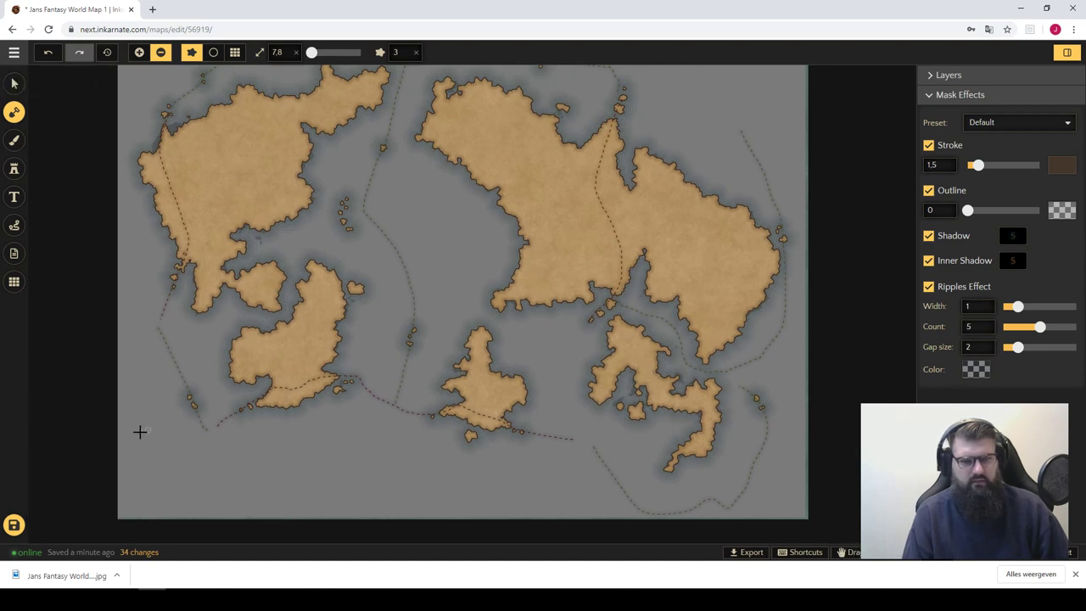
- Save the map with the new islets, then zoom in on the northern coastline
click(13, 524)
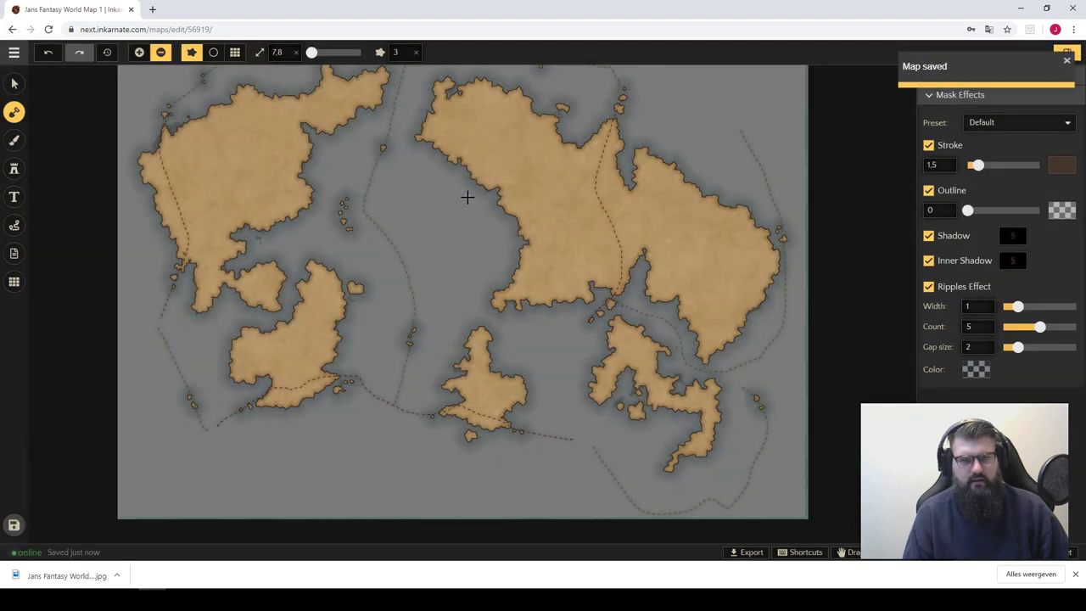
scroll(625, 341, up, 3)
scroll(557, 229, up, 1)
scroll(558, 225, up, 2)
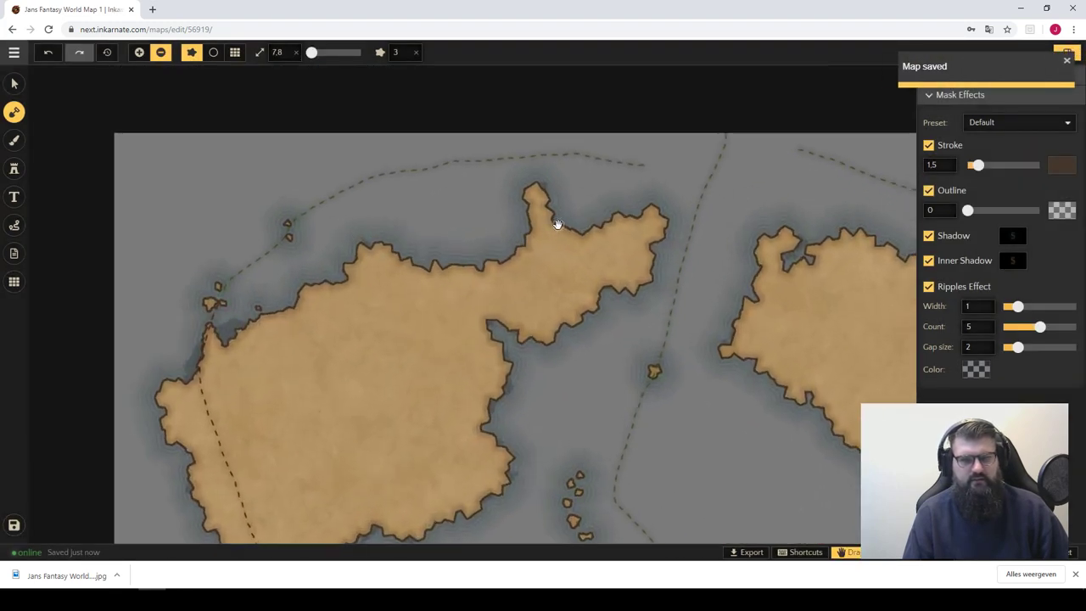
scroll(557, 224, up, 2)
scroll(521, 243, up, 2)
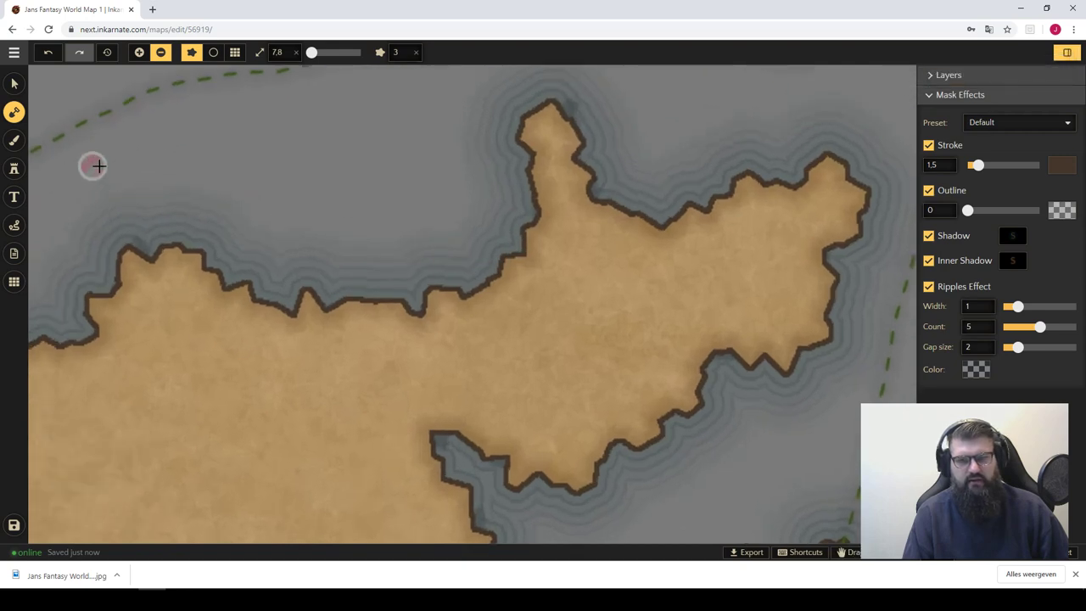
- Paint a small land blob in a northern bay and shrink the brush to size 1
scroll(487, 317, up, 2)
scroll(558, 318, down, 2)
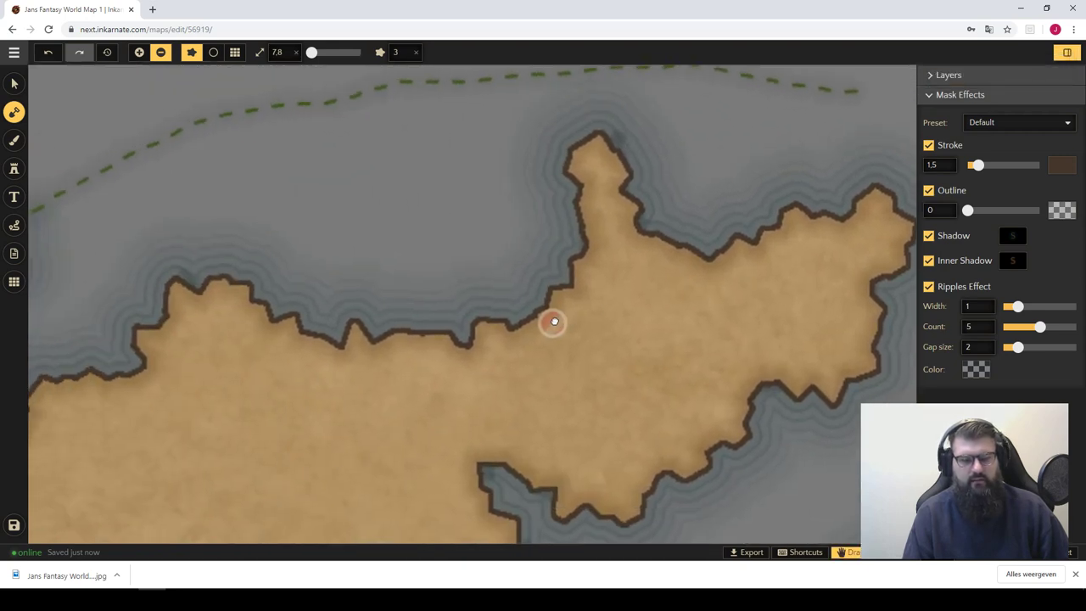
mouse_move(412, 294)
mouse_down()
mouse_move(558, 285)
mouse_move(463, 264)
mouse_up()
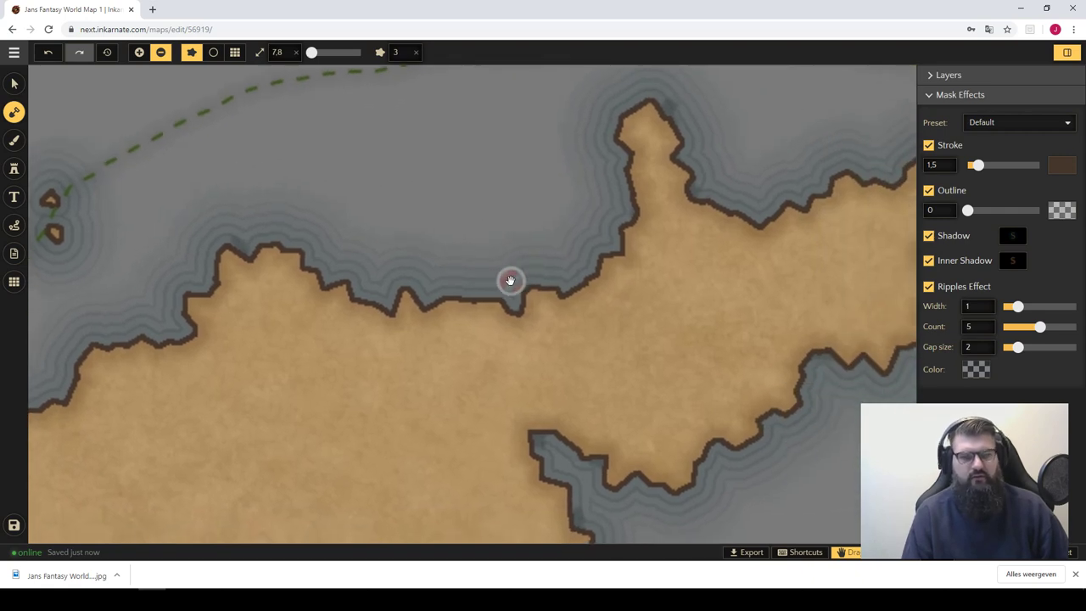
click(478, 267)
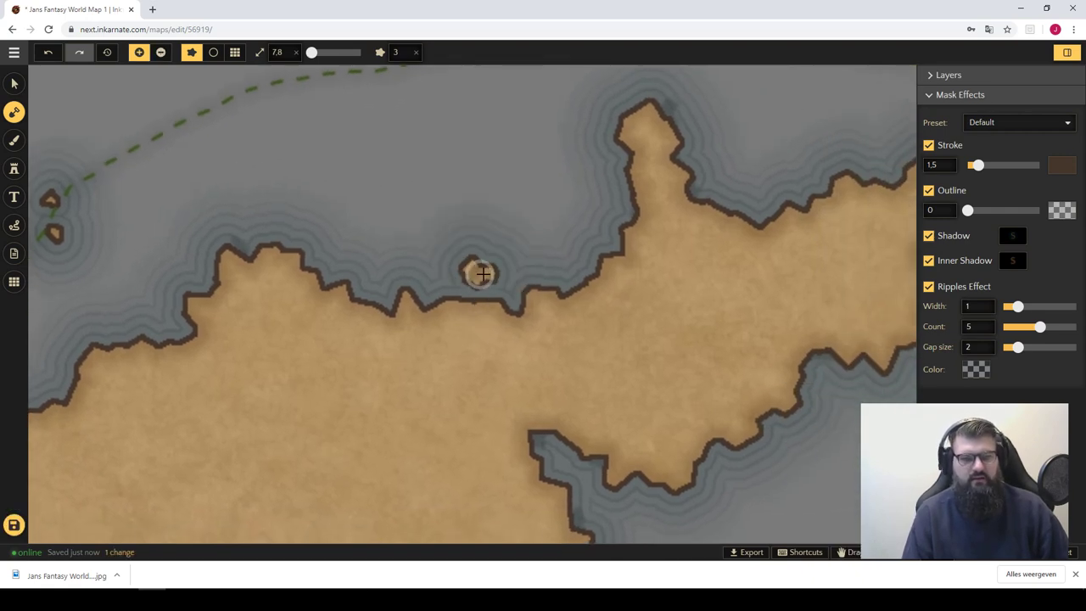
click(473, 251)
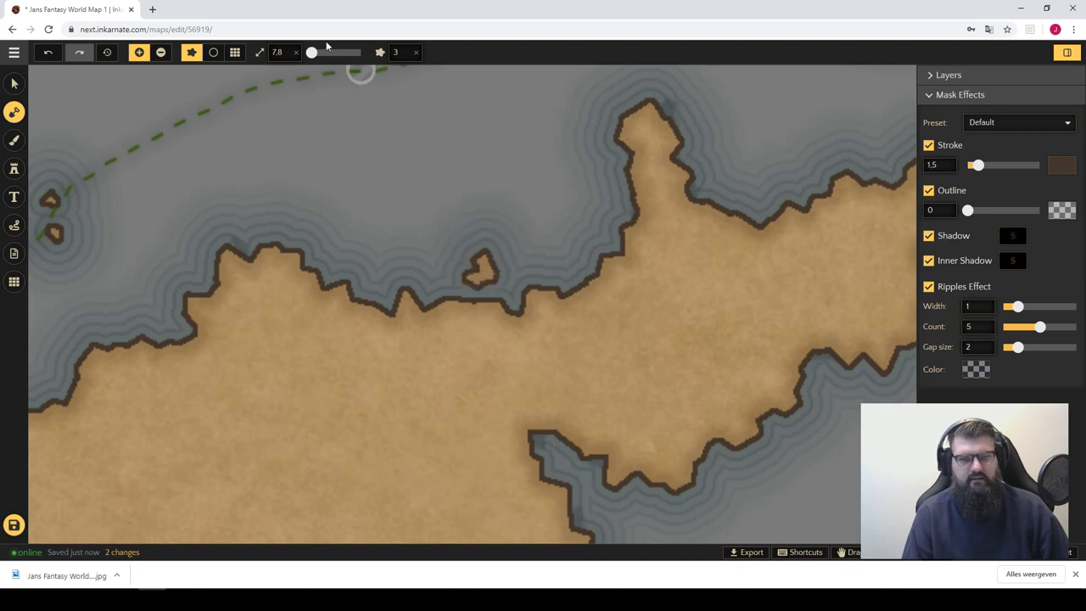
drag(311, 53, 309, 53)
- Erase a small offshore island, add land along the coast, and undo a stray land strip
key(alt)
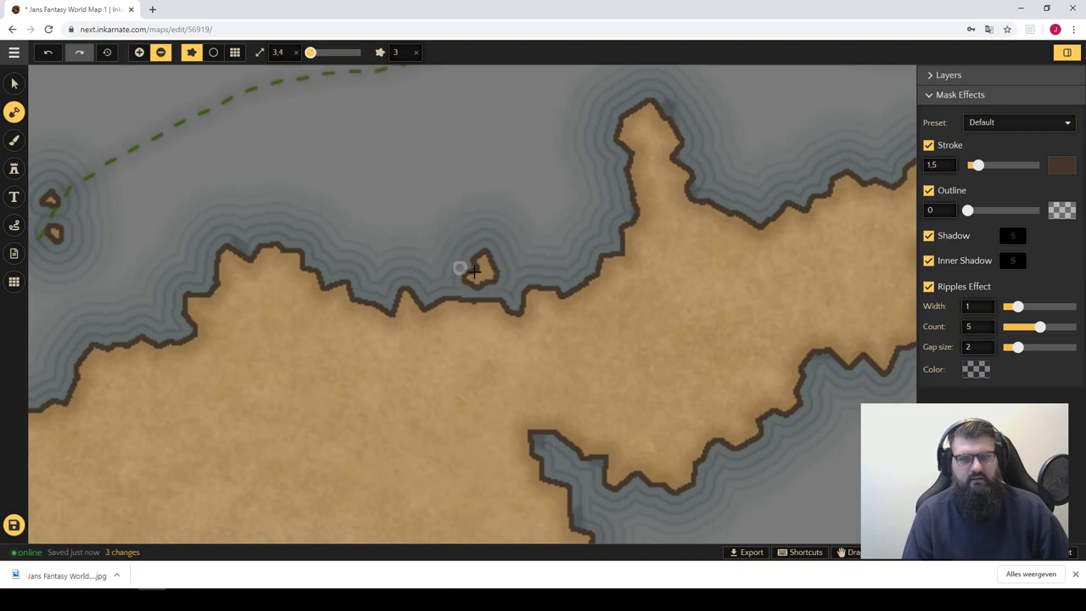
drag(520, 308, 459, 195)
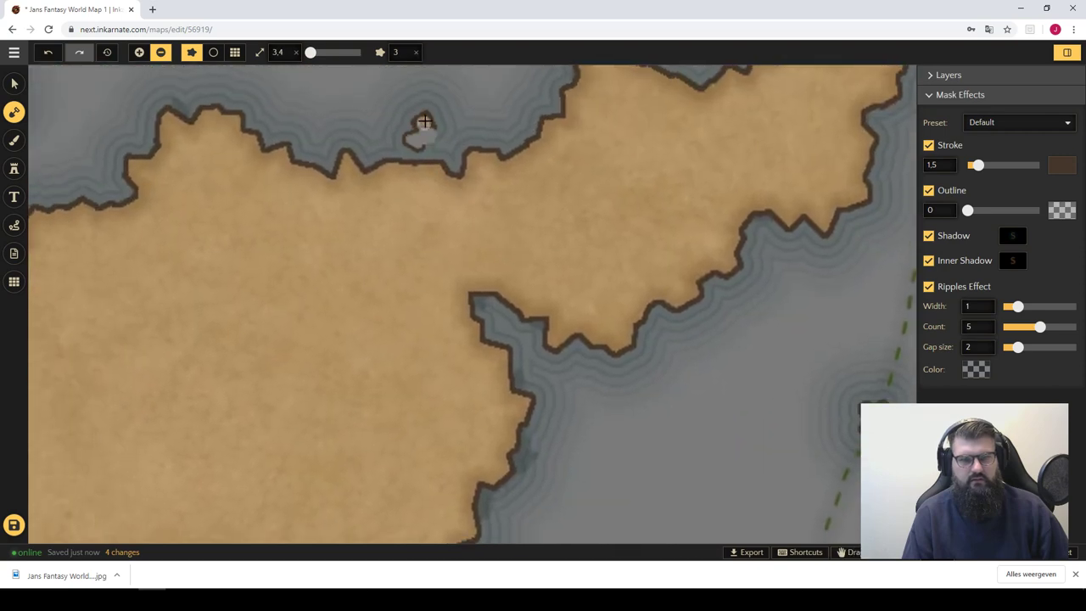
mouse_move(425, 120)
mouse_down()
mouse_move(417, 152)
mouse_move(382, 114)
mouse_up()
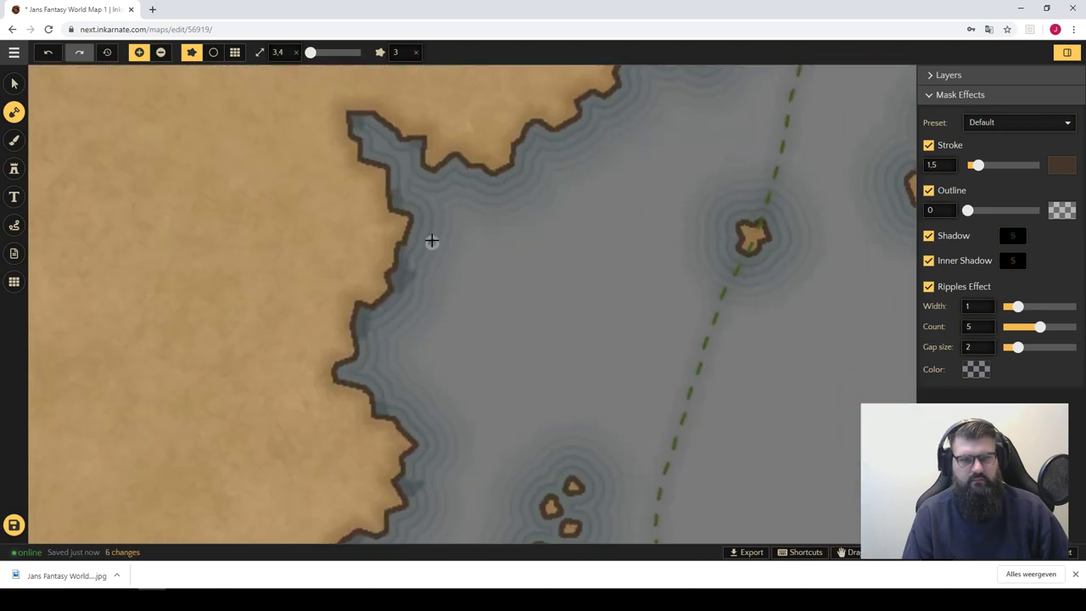
mouse_move(432, 237)
mouse_down()
mouse_move(415, 283)
mouse_move(390, 214)
mouse_move(508, 242)
mouse_up()
drag(430, 195, 494, 245)
key(ctrl+z)
- Erase another small island near the coast and paint a new islet a little further along
scroll(475, 225, down, 3)
scroll(492, 224, down, 2)
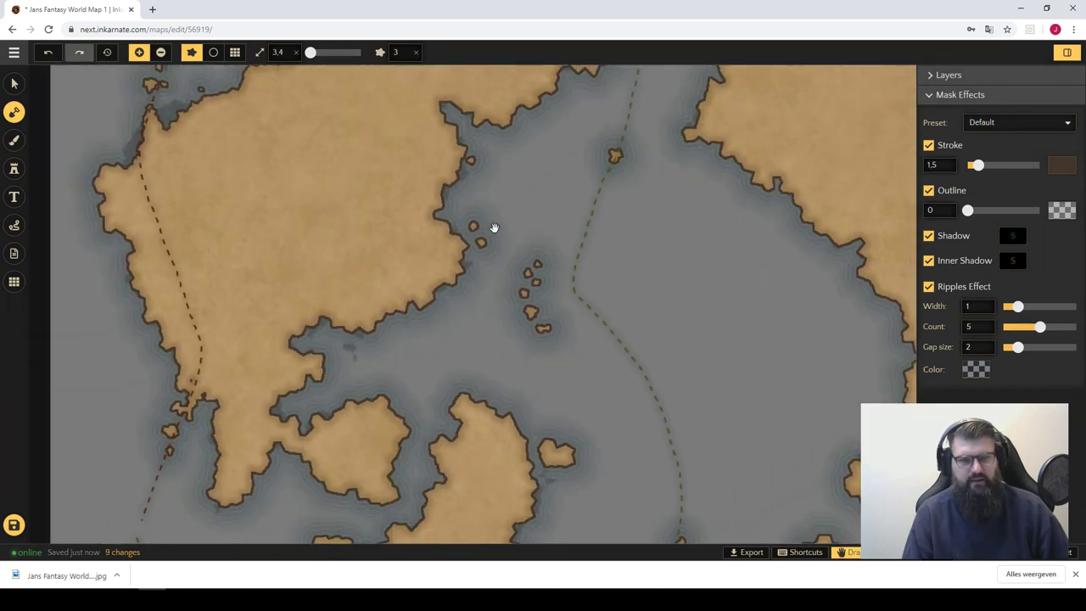
scroll(500, 245, up, 2)
scroll(475, 255, up, 2)
scroll(454, 229, up, 2)
alt+click(441, 132)
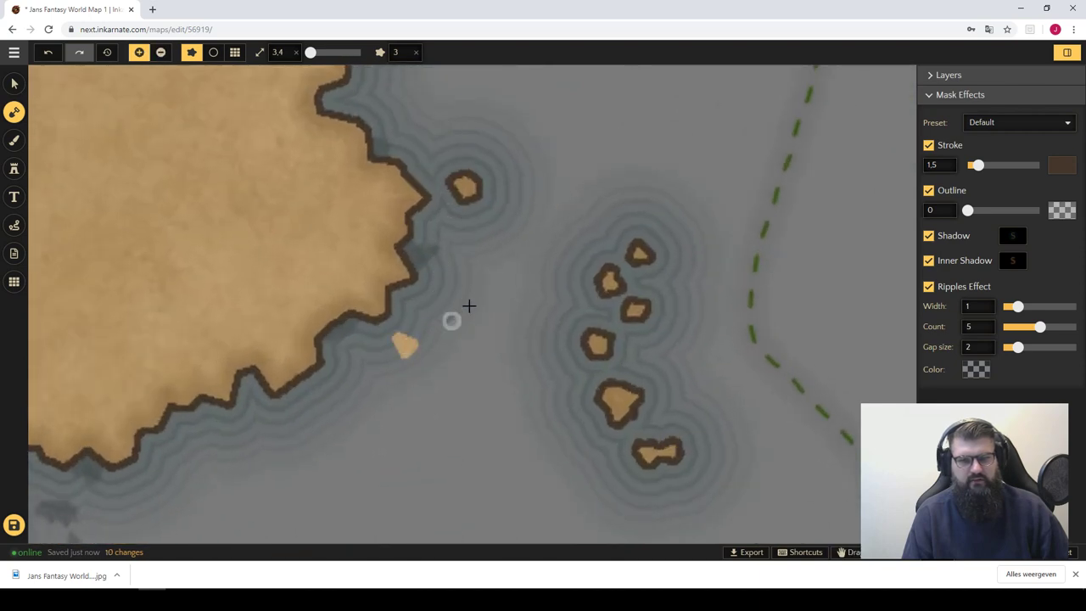
click(362, 361)
alt+click(371, 357)
click(333, 389)
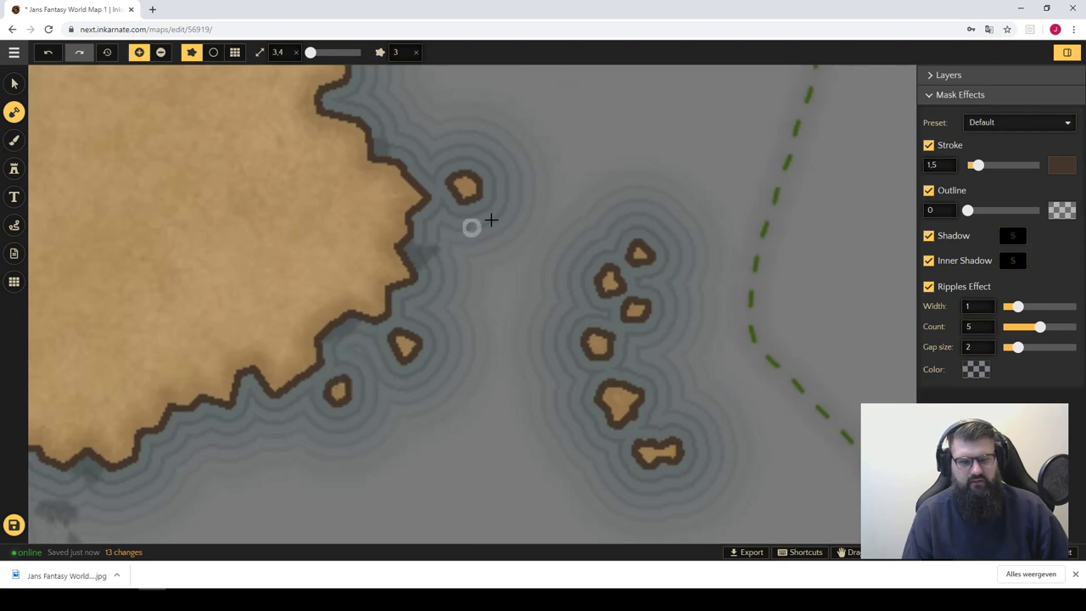
- Undo the last islet, paint a land blob near the lower coast, and remove a test islet
key(space)
mouse_move(333, 449)
mouse_down()
mouse_move(415, 347)
mouse_move(375, 368)
mouse_up()
key(ctrl+z)
drag(183, 430, 218, 441)
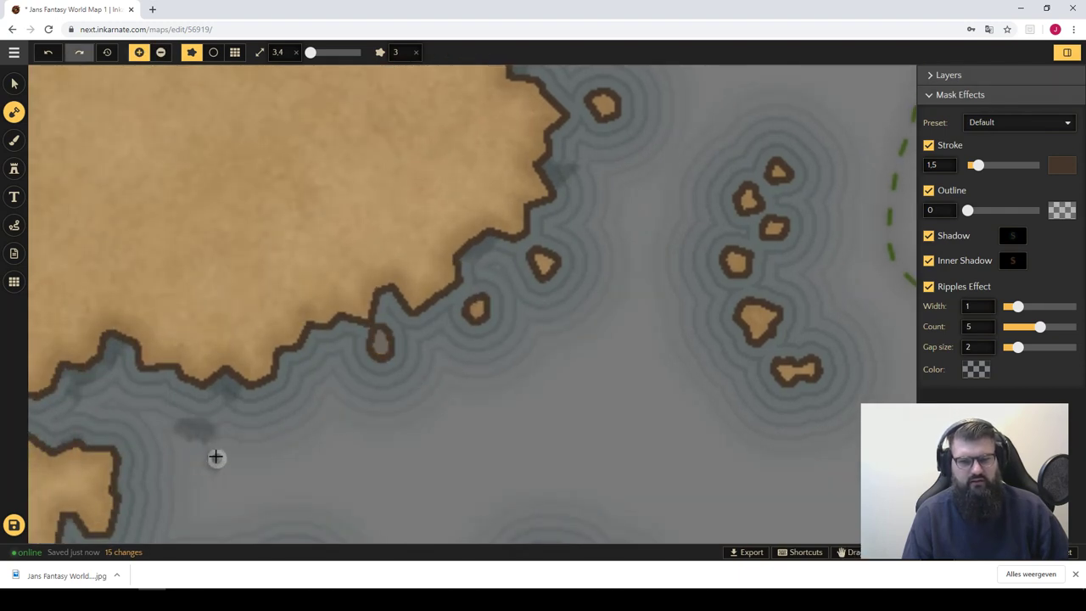
drag(317, 461, 437, 299)
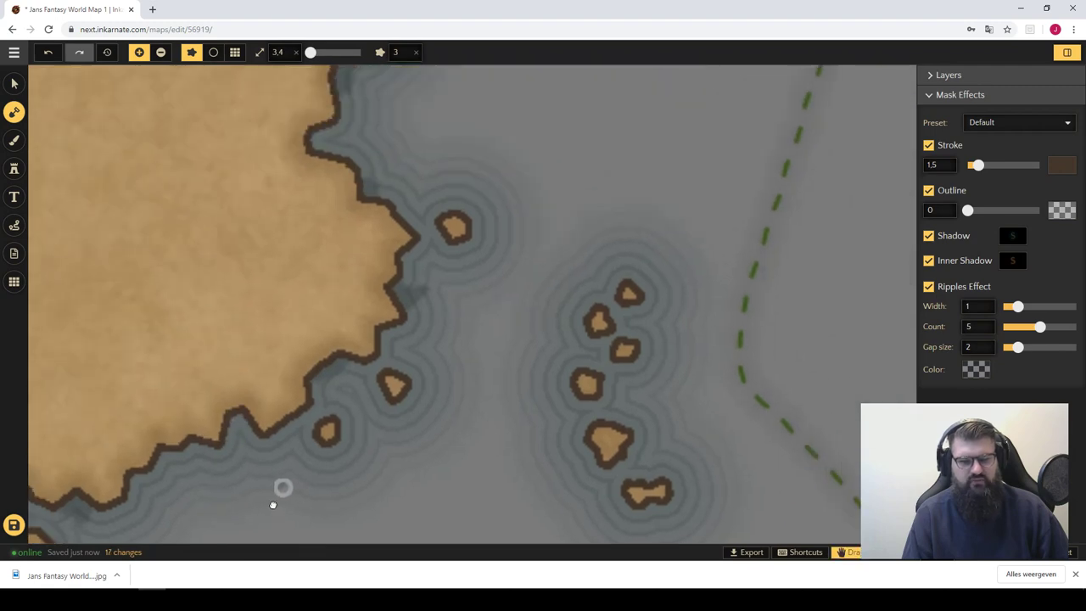
click(437, 301)
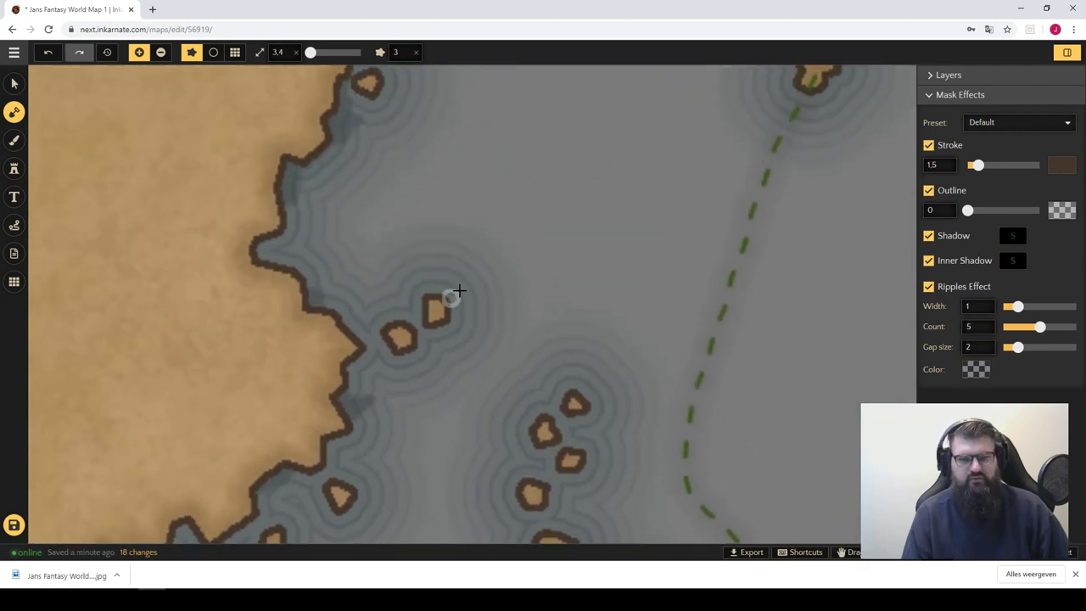
click(396, 290)
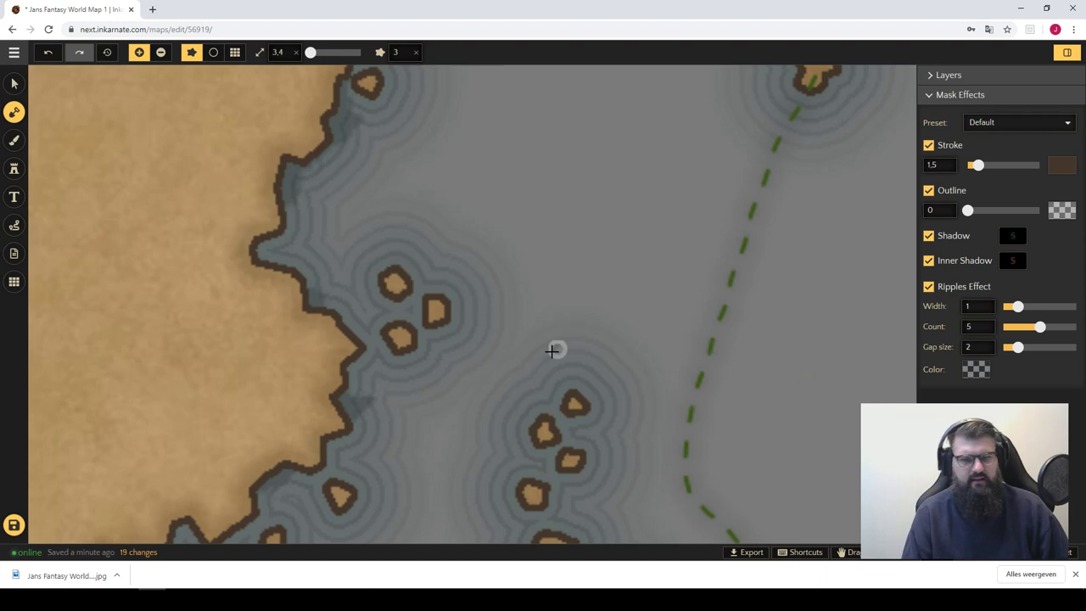
alt+click(434, 301)
- Add a small island in the open sea, then zoom out and back in around it
drag(433, 246, 509, 313)
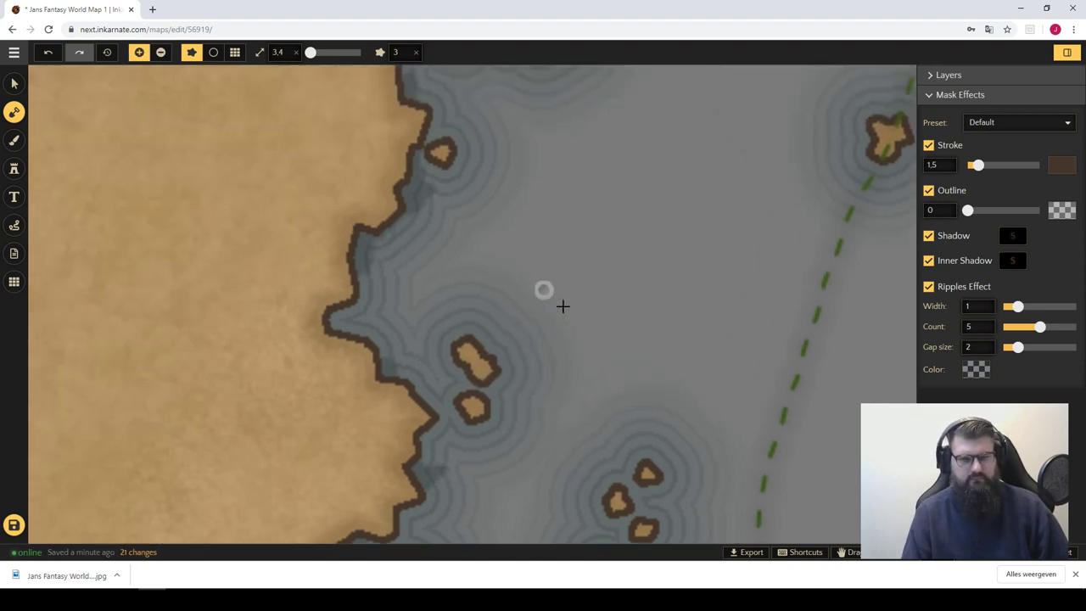
mouse_move(589, 329)
mouse_down()
mouse_move(480, 155)
mouse_move(480, 291)
mouse_move(494, 315)
mouse_move(602, 376)
mouse_move(458, 388)
mouse_move(416, 467)
mouse_move(532, 290)
mouse_up()
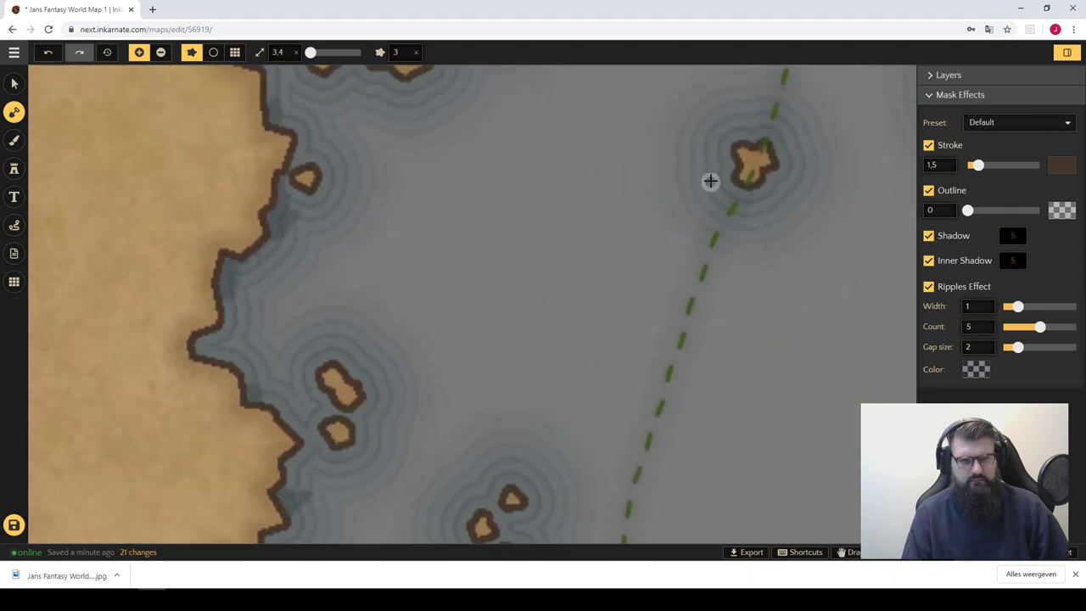
mouse_move(509, 404)
mouse_down()
mouse_move(608, 245)
mouse_move(509, 122)
mouse_move(481, 343)
mouse_move(433, 401)
mouse_move(475, 416)
mouse_move(504, 446)
mouse_up()
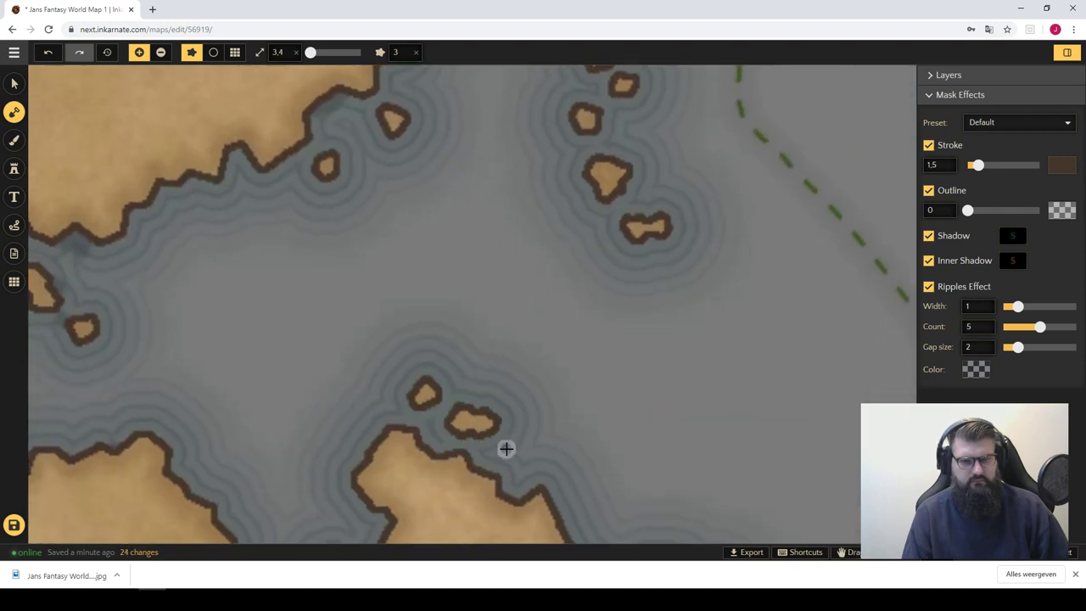
click(399, 345)
key(ctrl)
scroll(499, 311, down, 2)
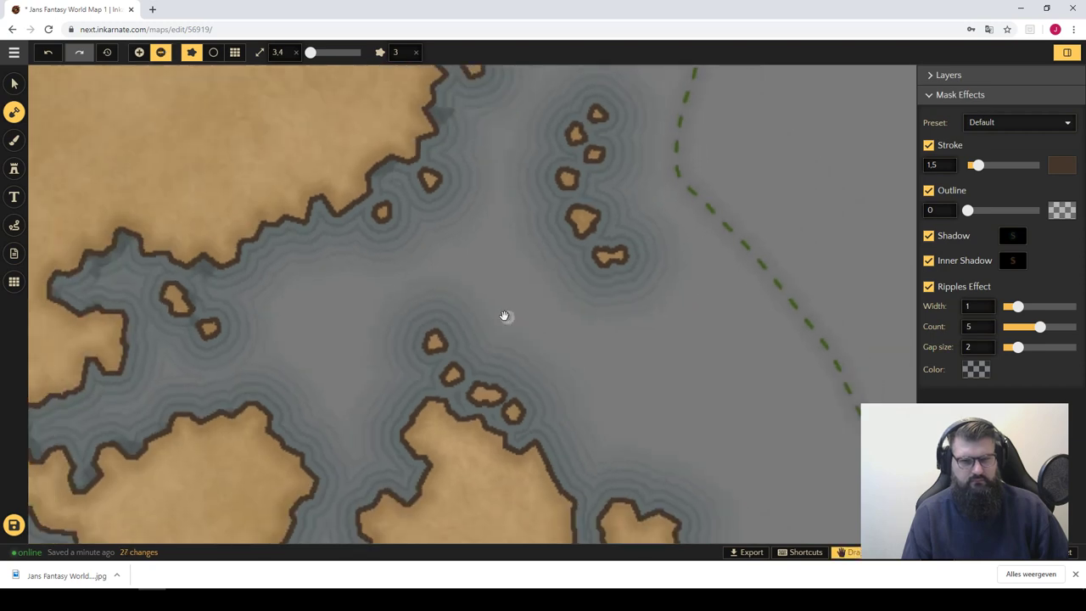
scroll(495, 303, down, 2)
scroll(501, 300, down, 2)
scroll(509, 303, down, 2)
scroll(513, 302, down, 2)
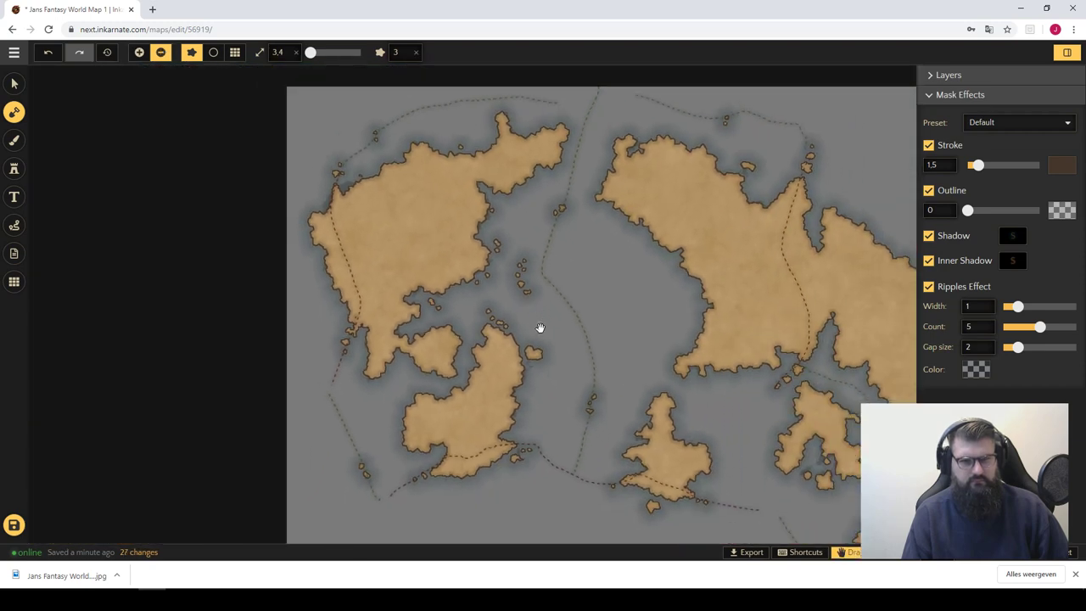
scroll(509, 381, up, 1)
scroll(396, 286, up, 2)
scroll(538, 415, up, 2)
scroll(523, 249, up, 2)
scroll(524, 249, up, 2)
scroll(517, 262, up, 2)
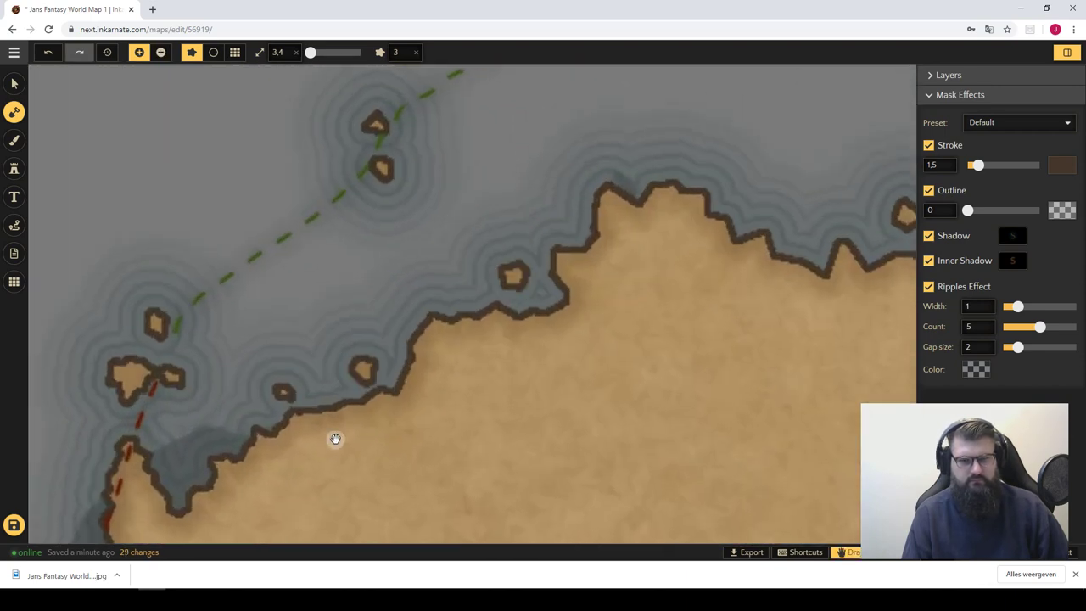
- Extend the coastline by a bay near the left edge, then center on islands by the dashed route
mouse_move(364, 416)
mouse_down()
mouse_move(509, 444)
mouse_move(559, 269)
mouse_up()
drag(454, 286, 531, 355)
mouse_move(508, 289)
mouse_down()
mouse_move(543, 416)
mouse_move(545, 294)
mouse_move(563, 359)
mouse_move(434, 297)
mouse_up()
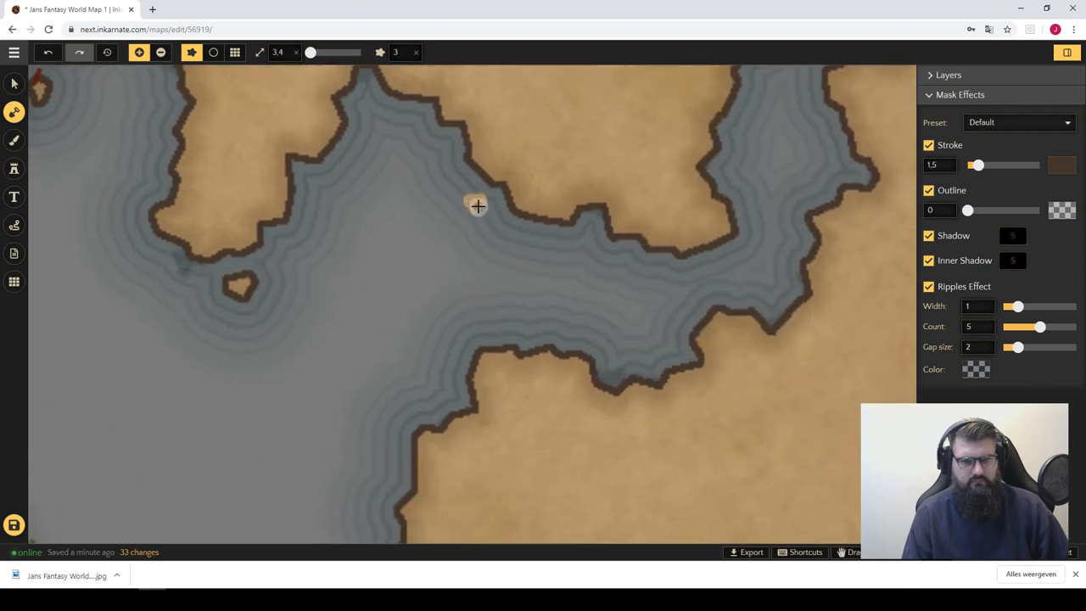
mouse_move(477, 206)
mouse_down()
mouse_move(432, 128)
mouse_move(596, 237)
mouse_up()
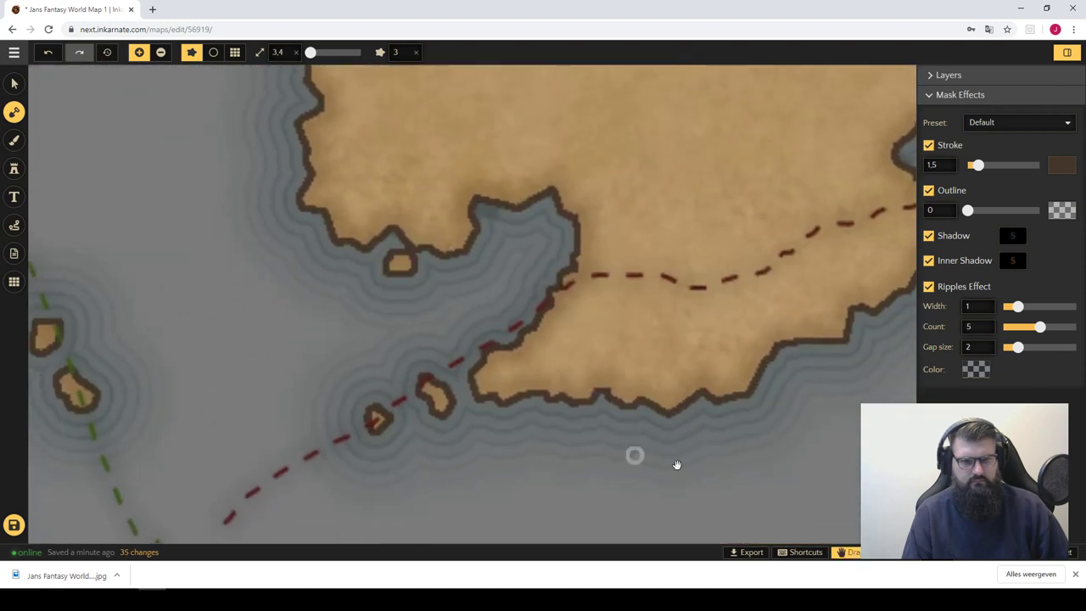
mouse_move(688, 464)
mouse_down()
mouse_move(351, 458)
mouse_move(531, 413)
mouse_up()
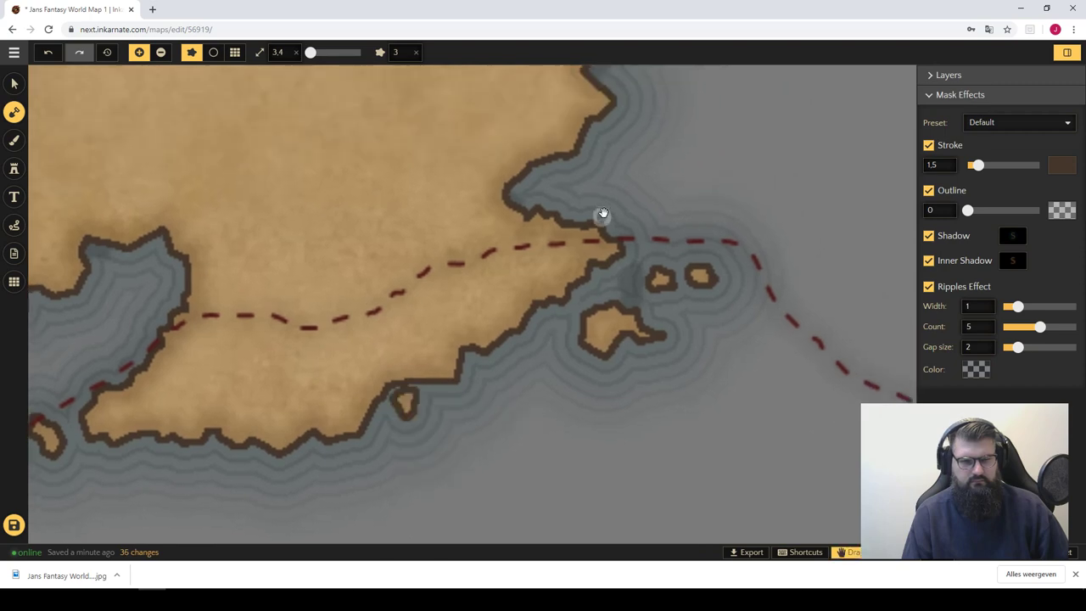
drag(605, 210, 652, 330)
drag(739, 213, 630, 269)
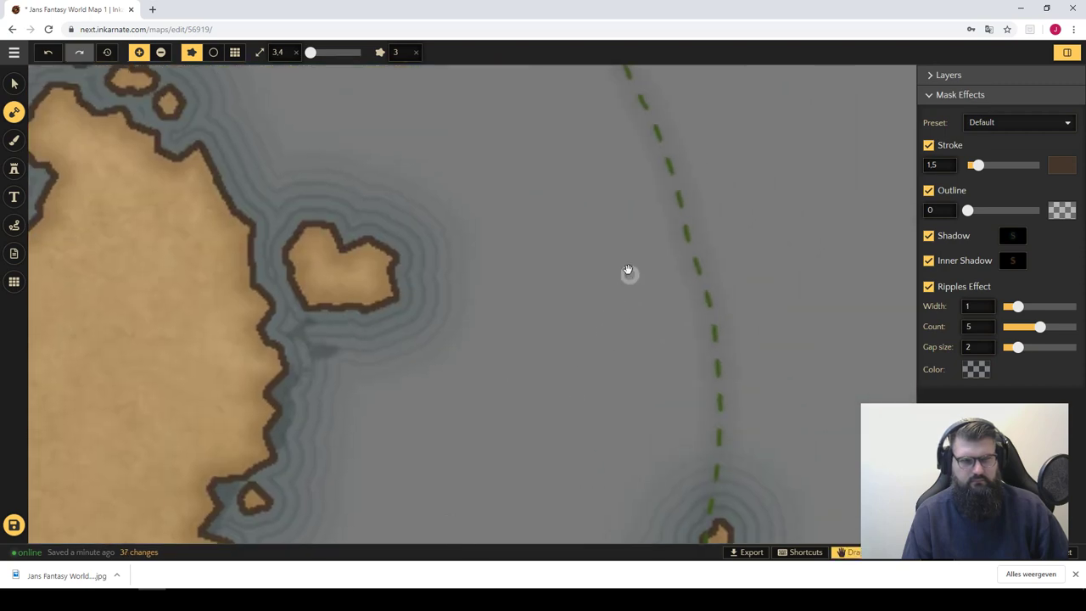
scroll(666, 306, down, 5)
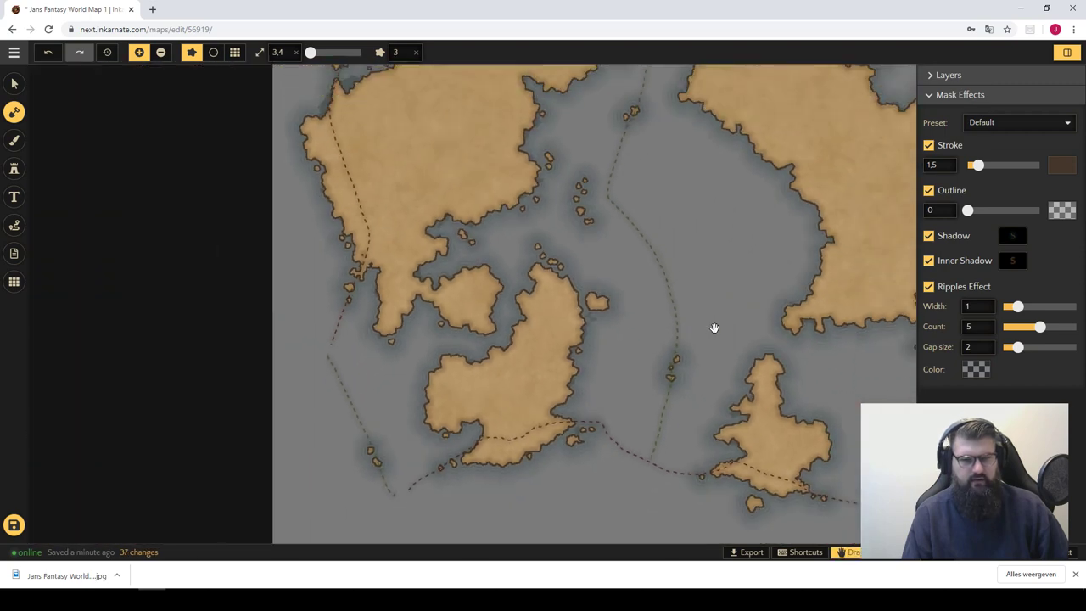
scroll(466, 336, up, 5)
scroll(459, 373, up, 2)
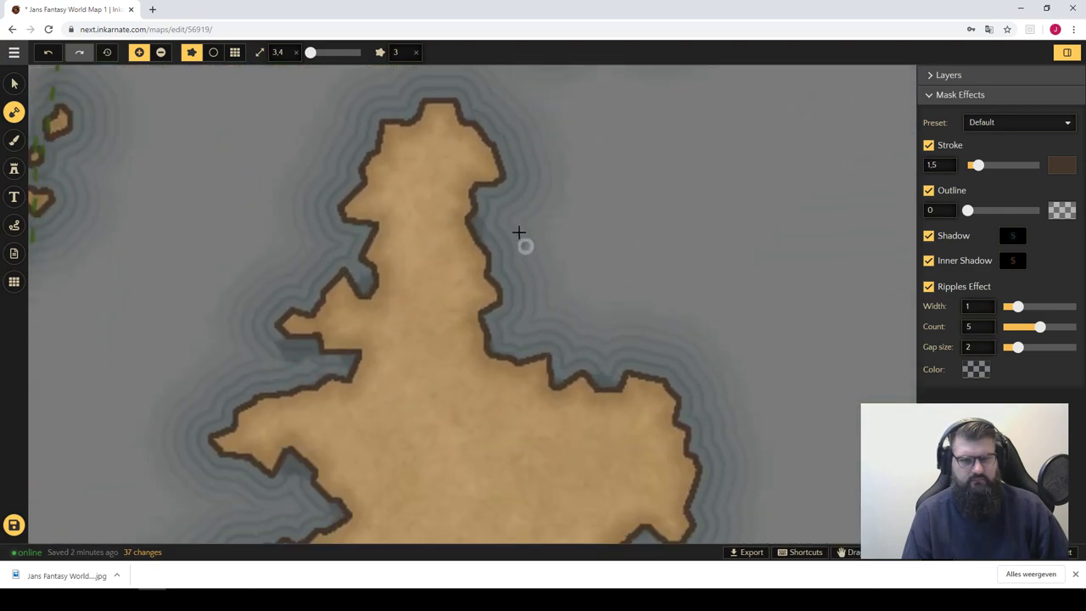
mouse_move(513, 194)
mouse_down()
mouse_move(536, 243)
mouse_move(553, 188)
mouse_up()
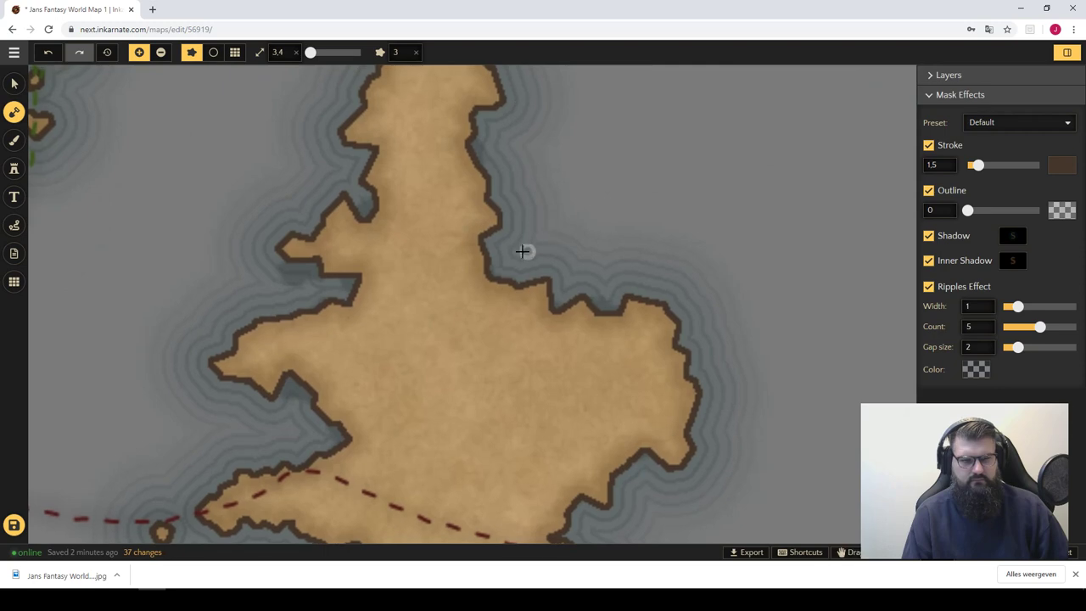
- Erase land to separate an islet, undoing a stray land blob
key(x)
drag(477, 235, 494, 269)
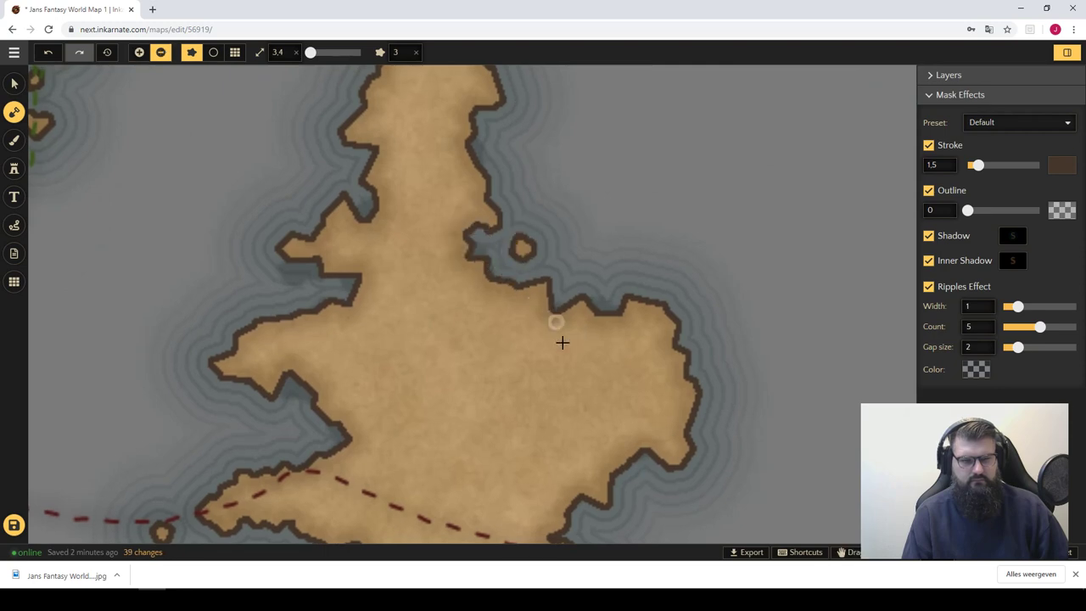
drag(583, 381, 481, 75)
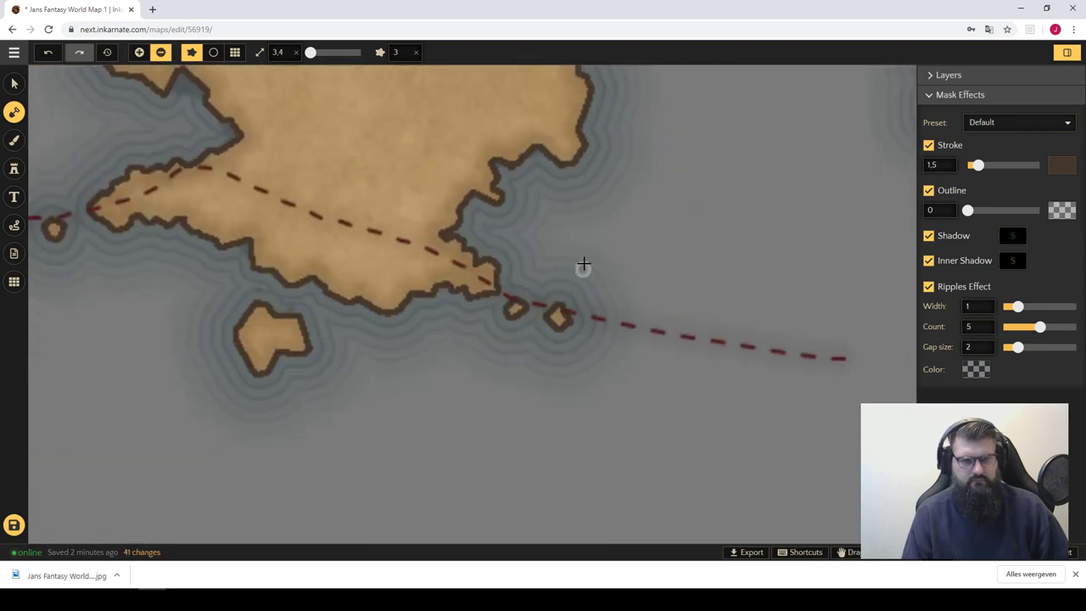
key(x)
click(538, 229)
key(ctrl+z)
- Add a small islet off the coast and erase a bit of nearby coastline
mouse_move(708, 223)
mouse_down()
mouse_move(506, 212)
mouse_move(402, 296)
mouse_up()
click(410, 285)
key(x)
click(475, 258)
- Notch the coastline, widen a bay and cut a small island free of the mainland
drag(351, 145, 317, 276)
drag(475, 225, 459, 360)
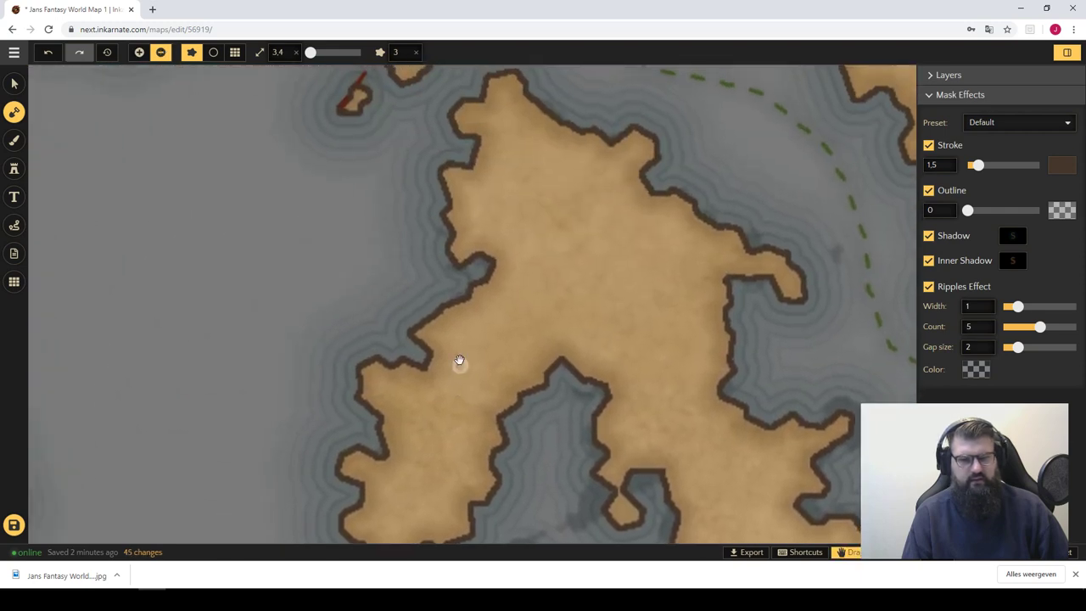
click(410, 281)
drag(516, 250, 308, 221)
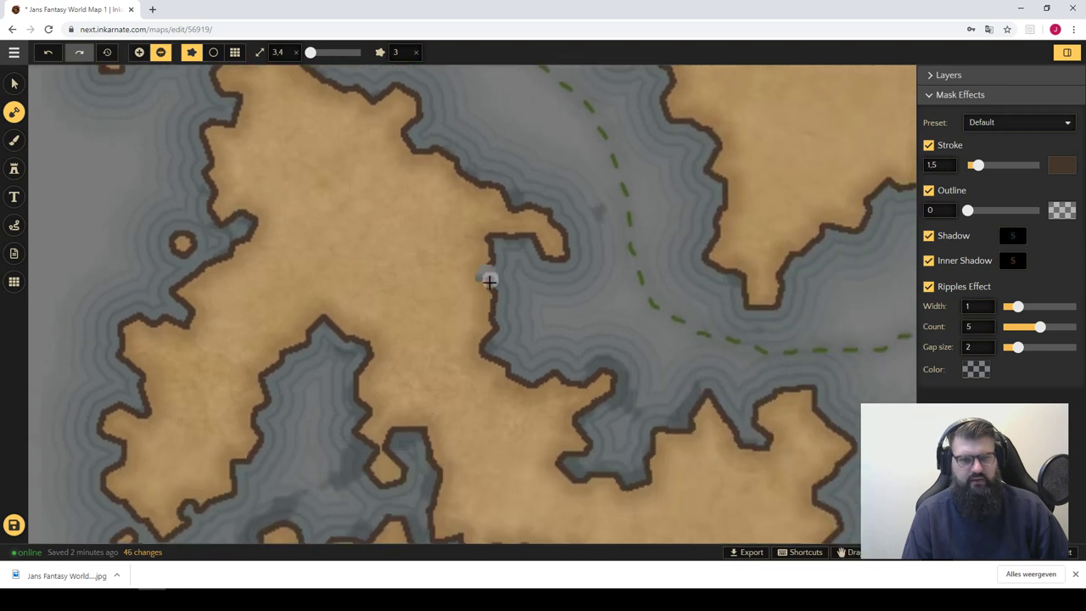
click(487, 289)
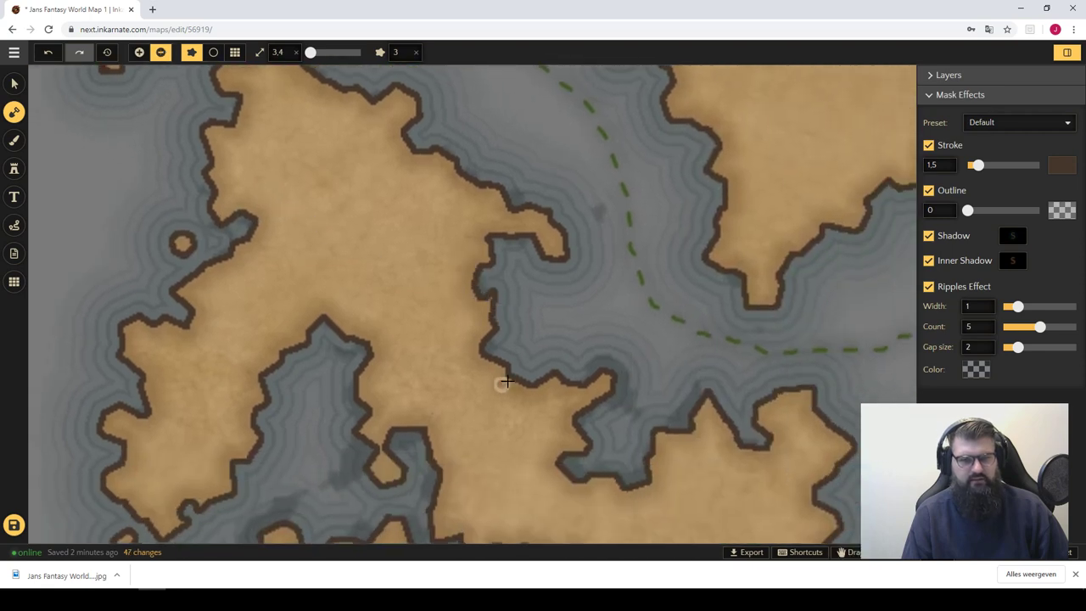
click(470, 280)
mouse_move(575, 381)
mouse_down()
mouse_move(413, 218)
mouse_move(558, 371)
mouse_up()
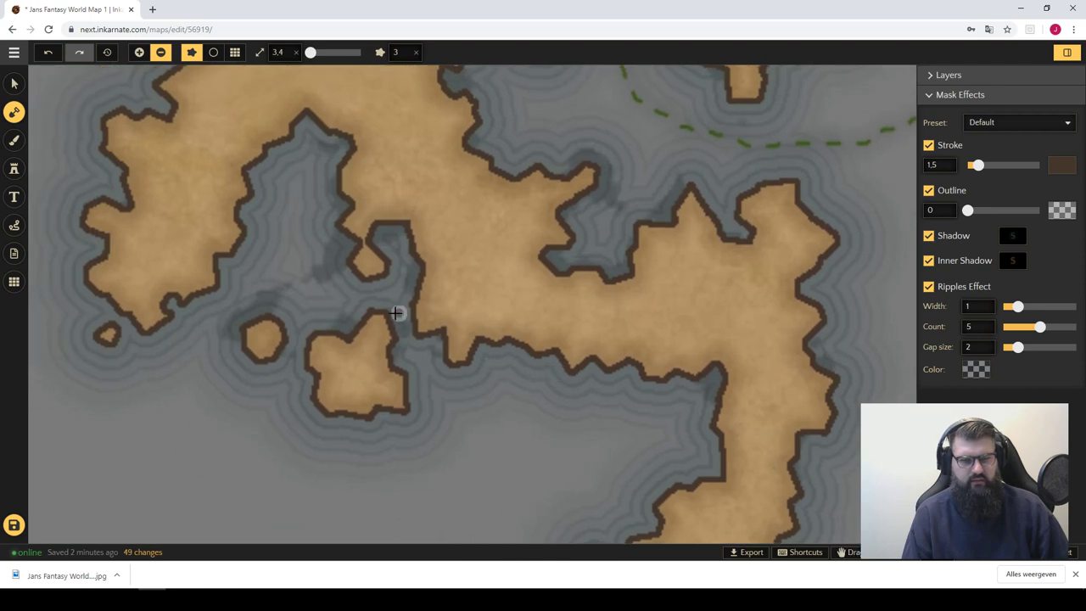
click(385, 354)
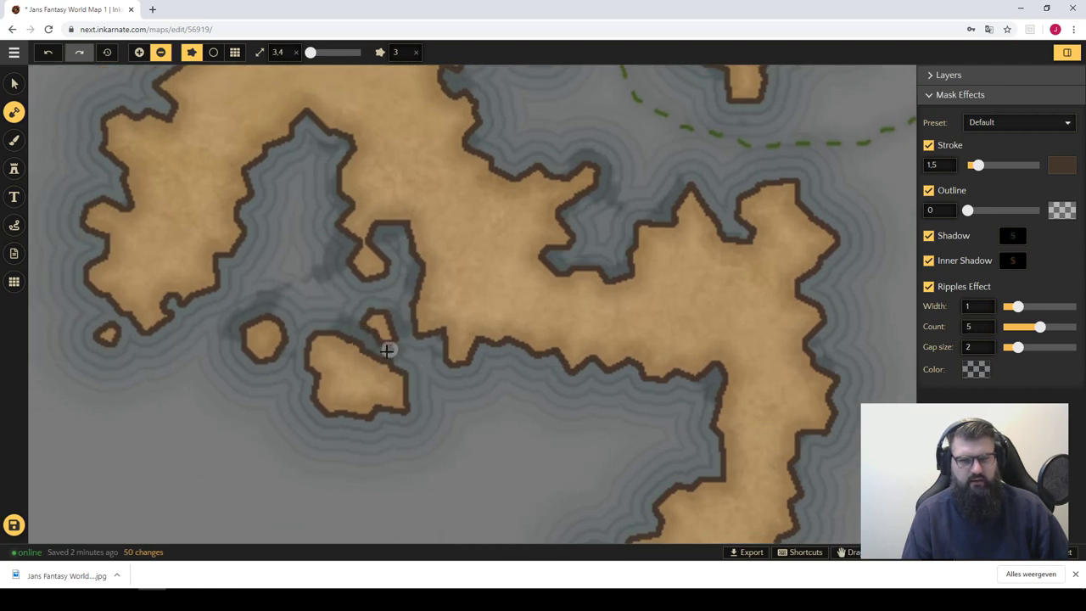
click(383, 354)
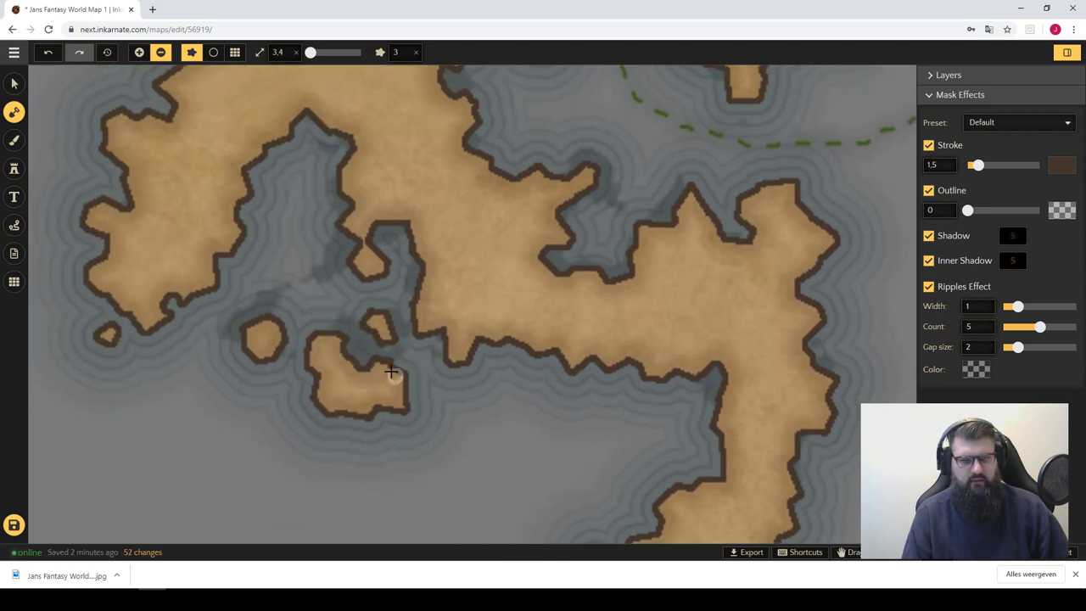
- Add land to the coast and a small island below the peninsula tip
key(x)
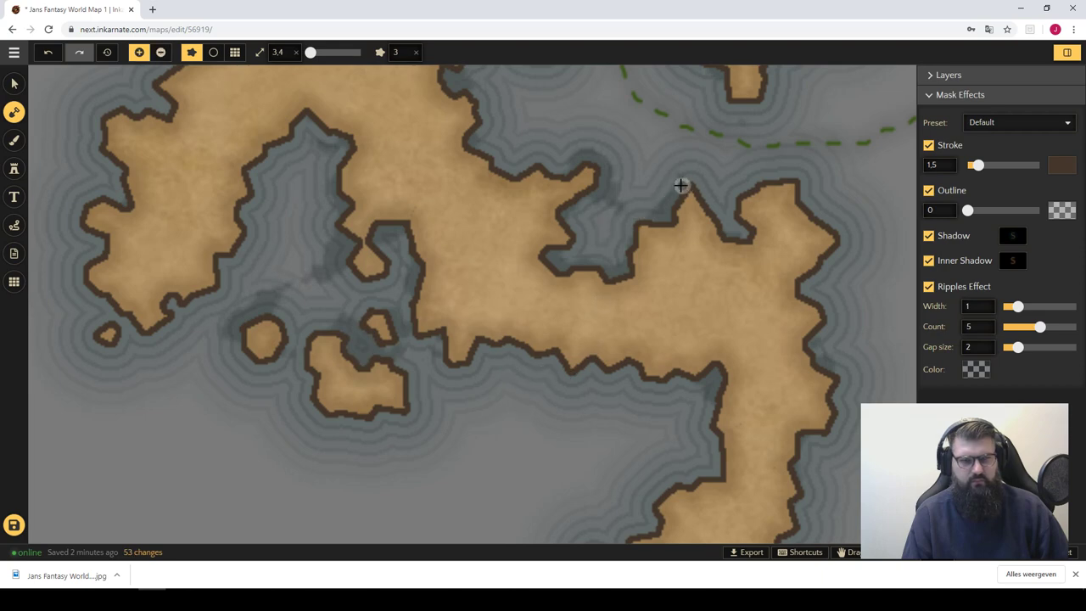
click(679, 185)
mouse_move(751, 317)
mouse_down()
mouse_move(570, 301)
mouse_move(690, 166)
mouse_up()
click(388, 404)
- Add a small offshore island and erase the islet below the peninsula tip
key(x)
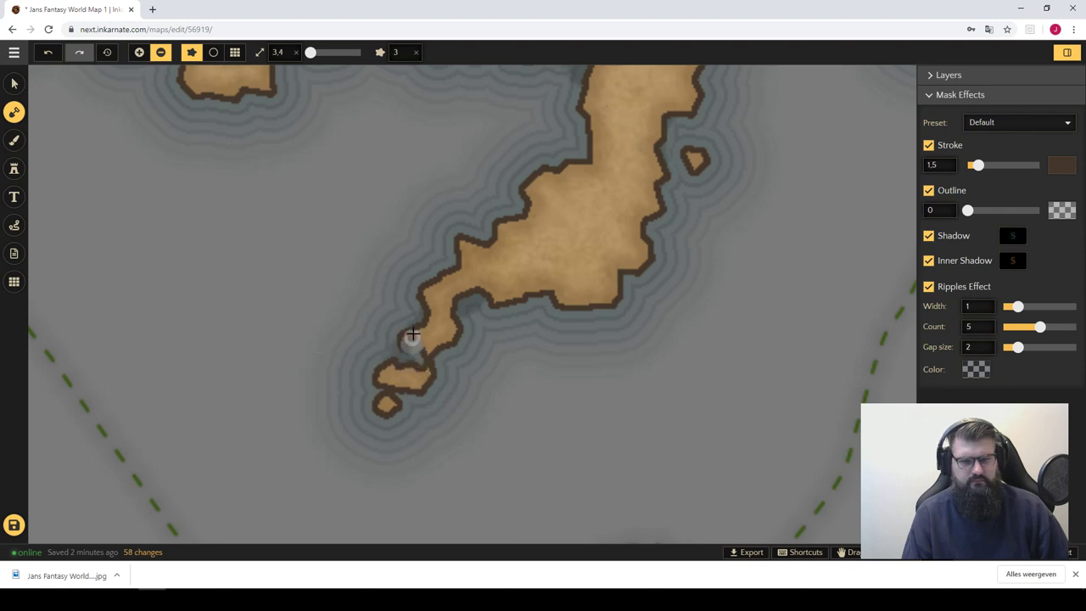
key(x)
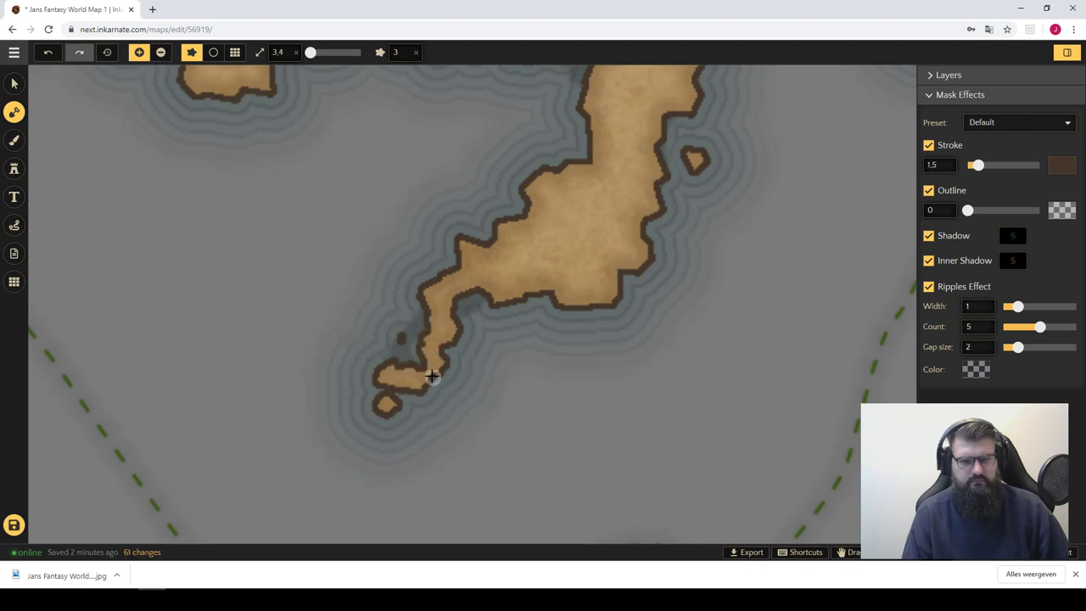
click(398, 335)
key(x)
click(386, 404)
key(x)
- Pan to a large water bay and paint a small land blob on its coast
key(Up)
key(Up)
key(Up)
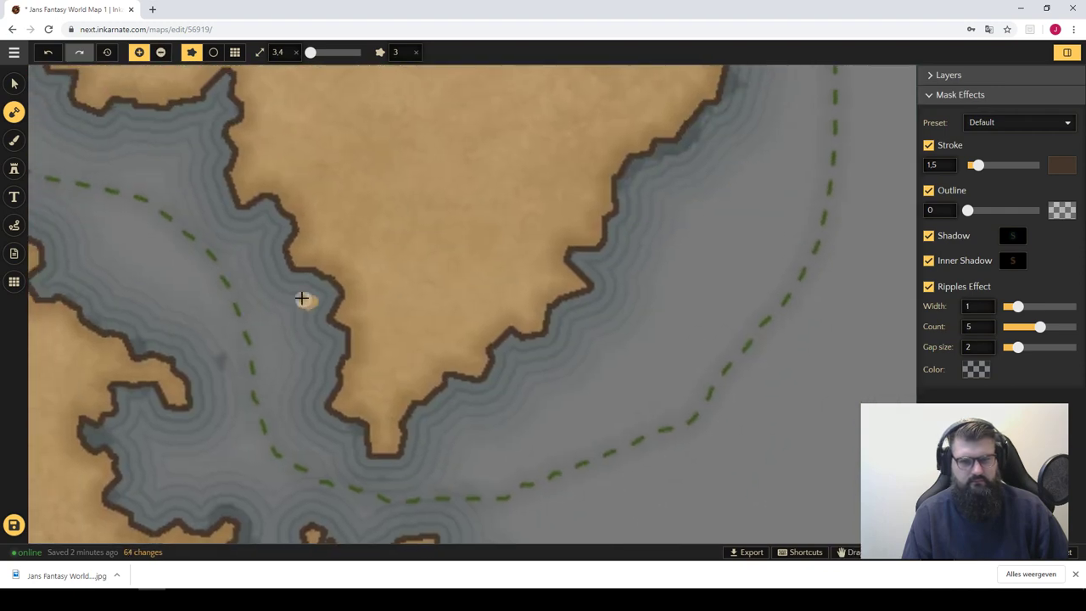
drag(302, 298, 591, 424)
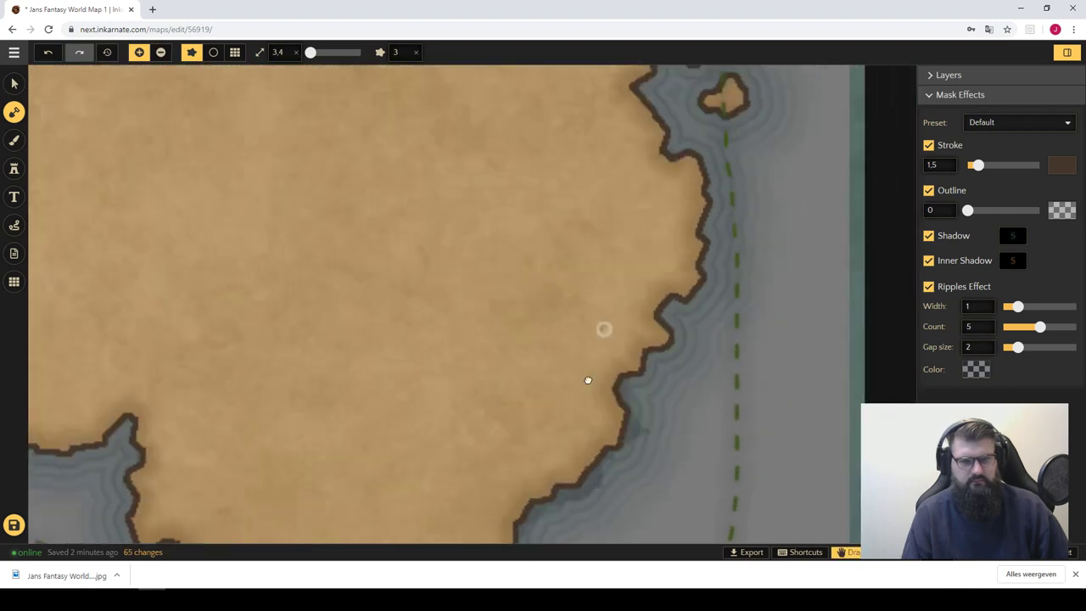
key(x)
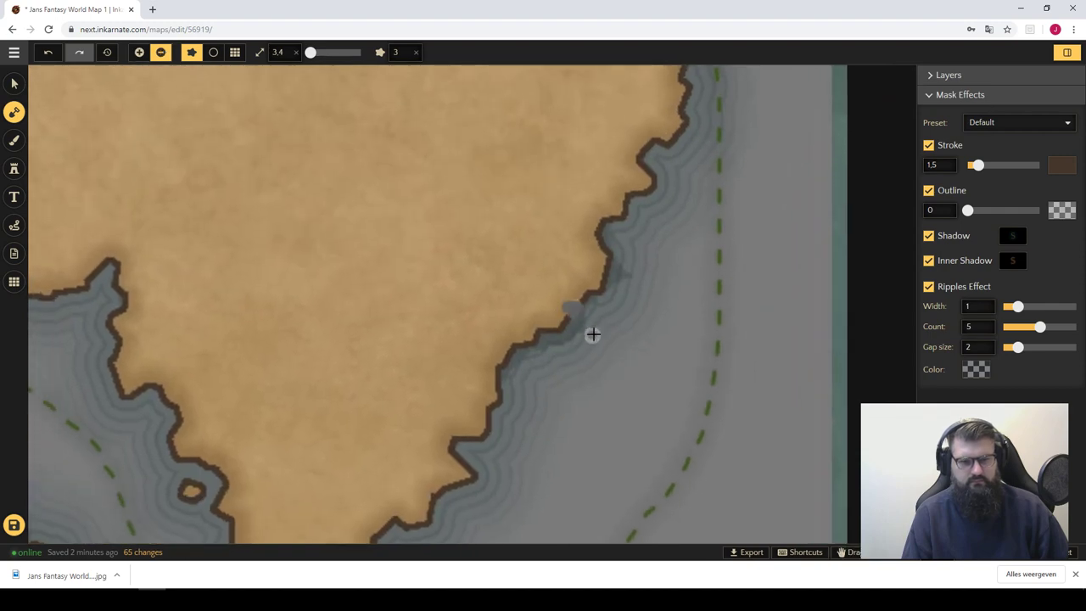
key(x)
drag(538, 368, 637, 447)
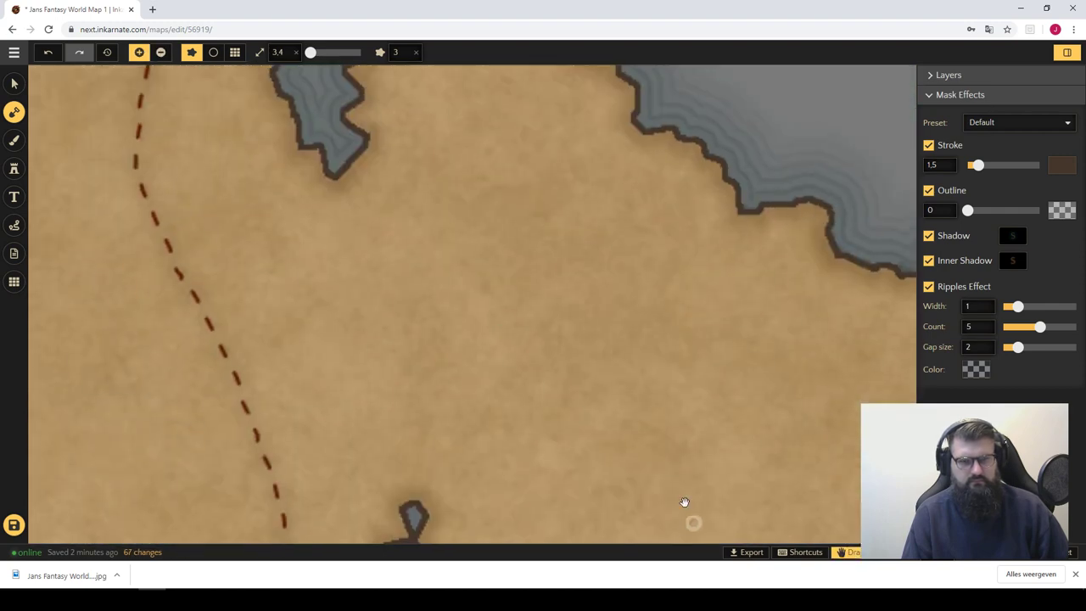
drag(424, 212, 602, 433)
drag(563, 181, 588, 240)
click(577, 197)
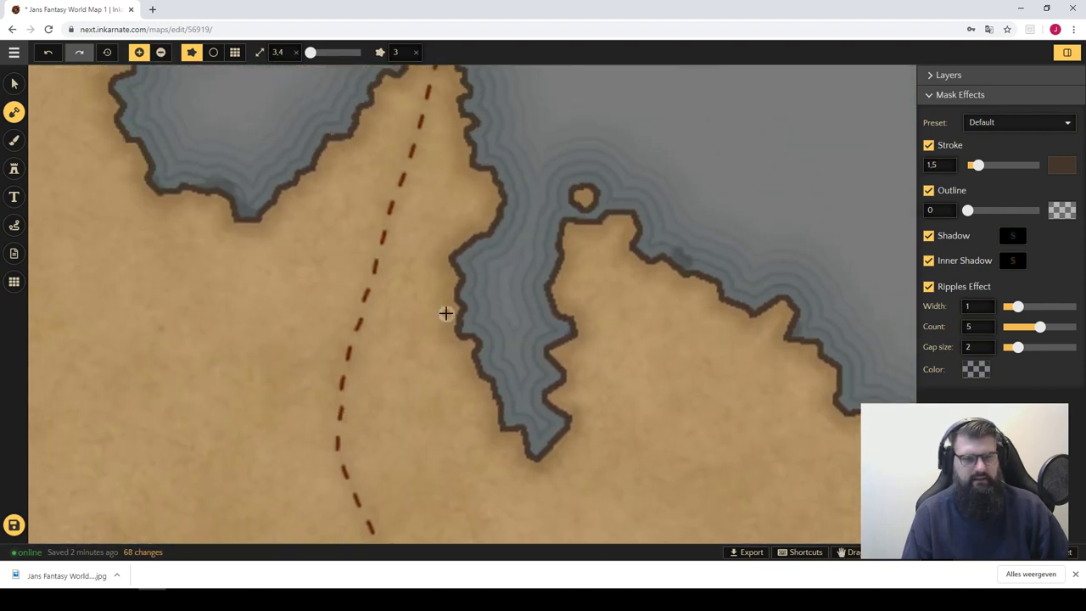
- Add a small land blob to a different coastline
mouse_move(446, 311)
mouse_down()
mouse_move(508, 438)
mouse_move(833, 539)
mouse_up()
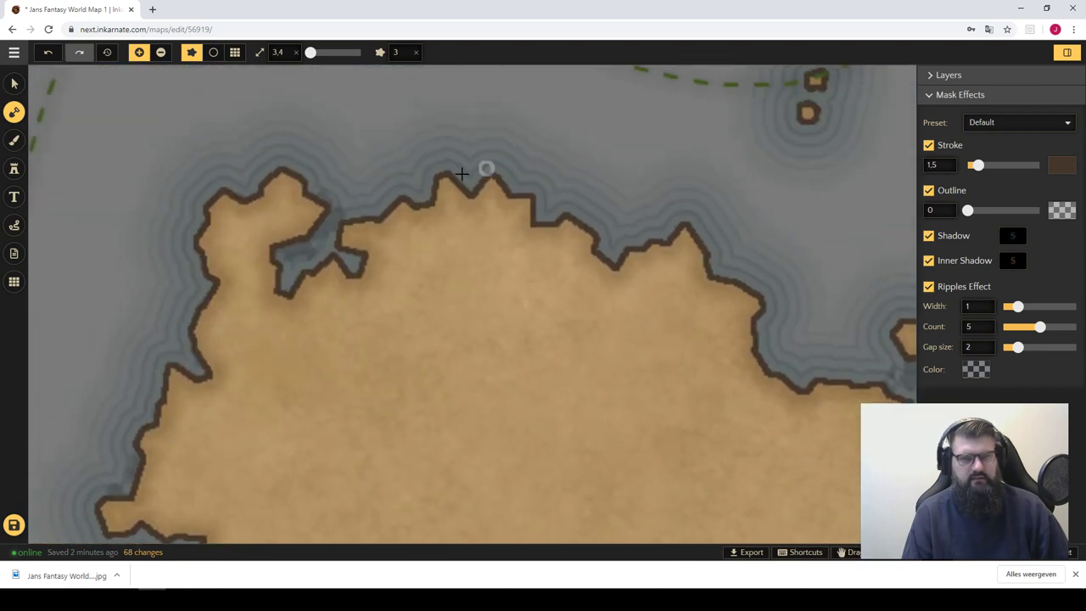
key(x)
key(x)
click(369, 190)
mouse_move(342, 279)
mouse_down()
mouse_move(482, 94)
mouse_move(598, 260)
mouse_move(625, 225)
mouse_up()
key(x)
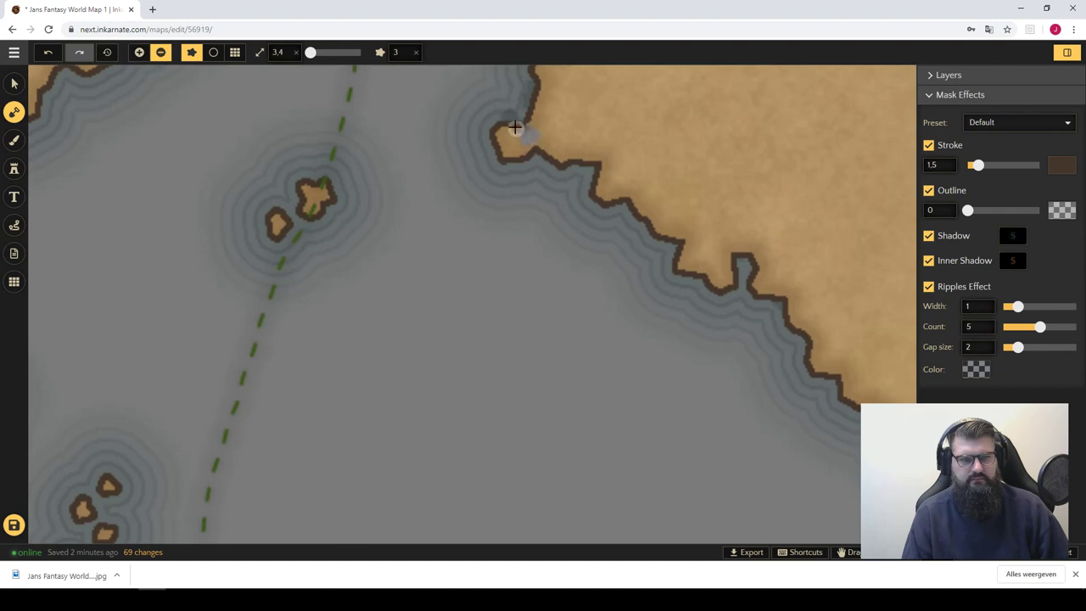
- Erase a peninsula tip into an islet, carve a channel, and notch the coast
mouse_move(515, 127)
mouse_down()
mouse_move(514, 169)
mouse_move(485, 242)
mouse_up()
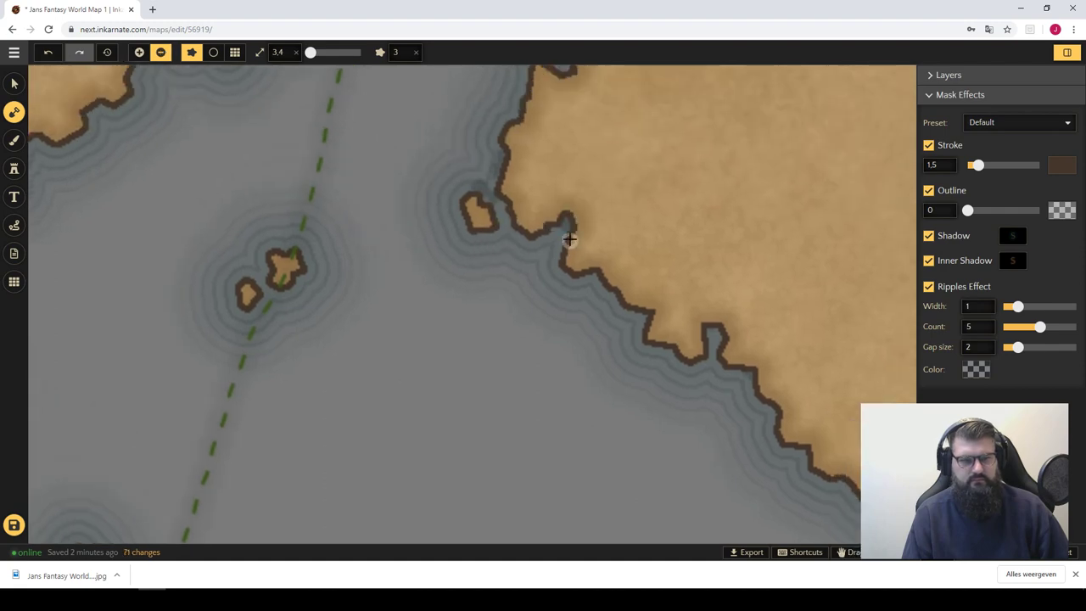
drag(568, 239, 634, 317)
click(638, 305)
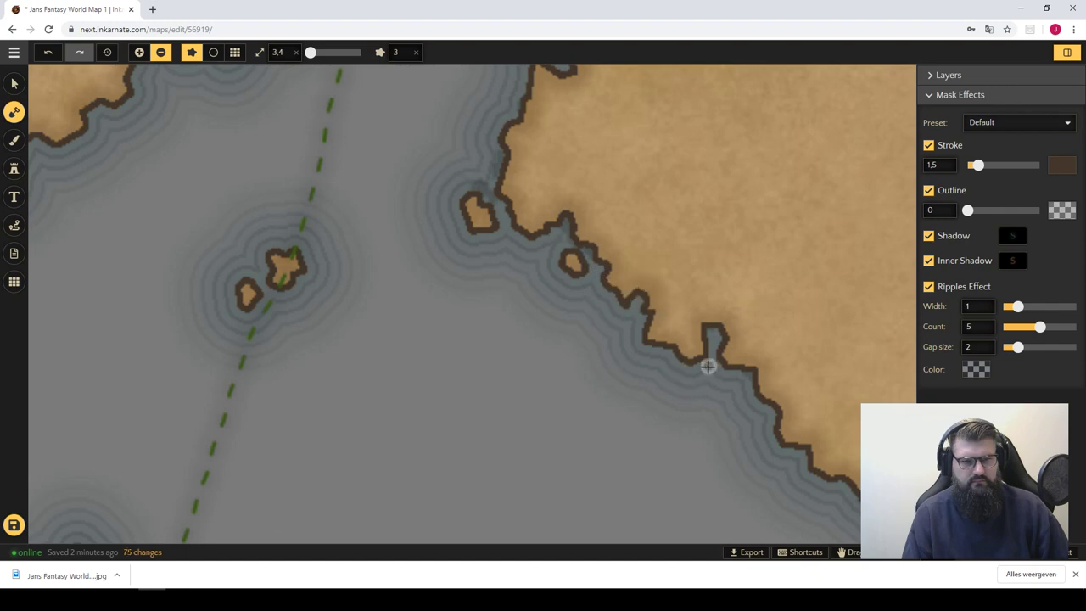
scroll(703, 369, down, 3)
scroll(696, 365, down, 2)
- Zoom out to the whole map and save it
scroll(707, 369, down, 3)
scroll(718, 370, down, 2)
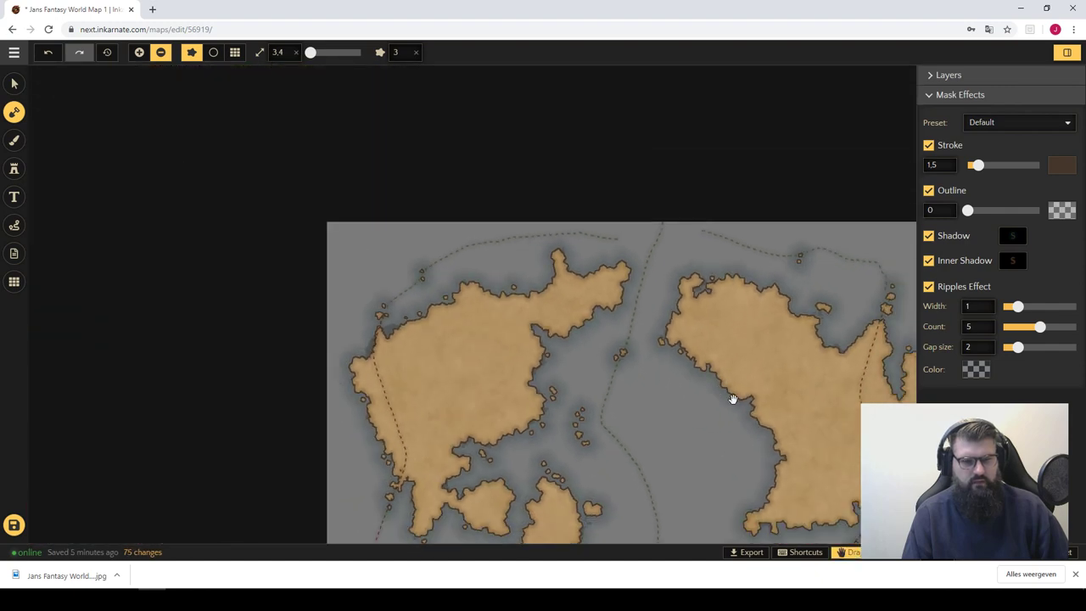
drag(736, 397, 557, 311)
scroll(560, 310, down, 2)
scroll(594, 323, down, 1)
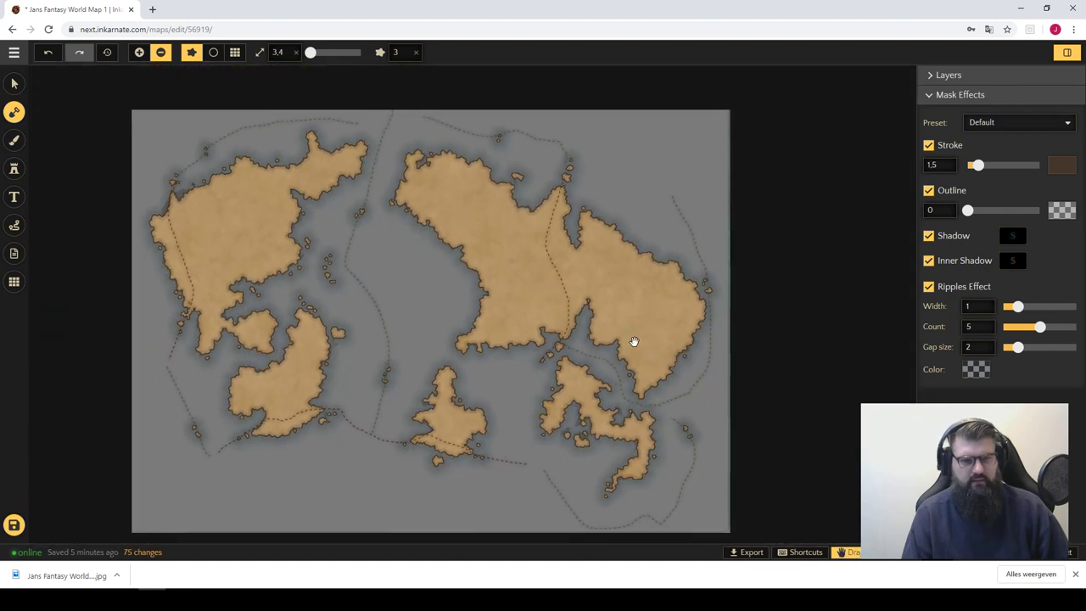
click(15, 255)
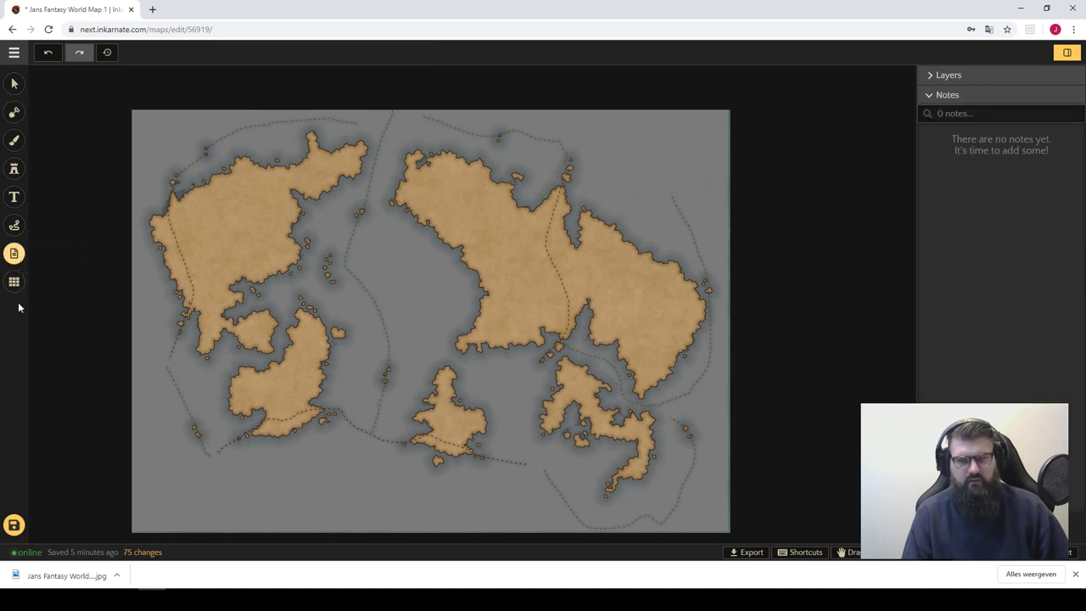
click(14, 524)
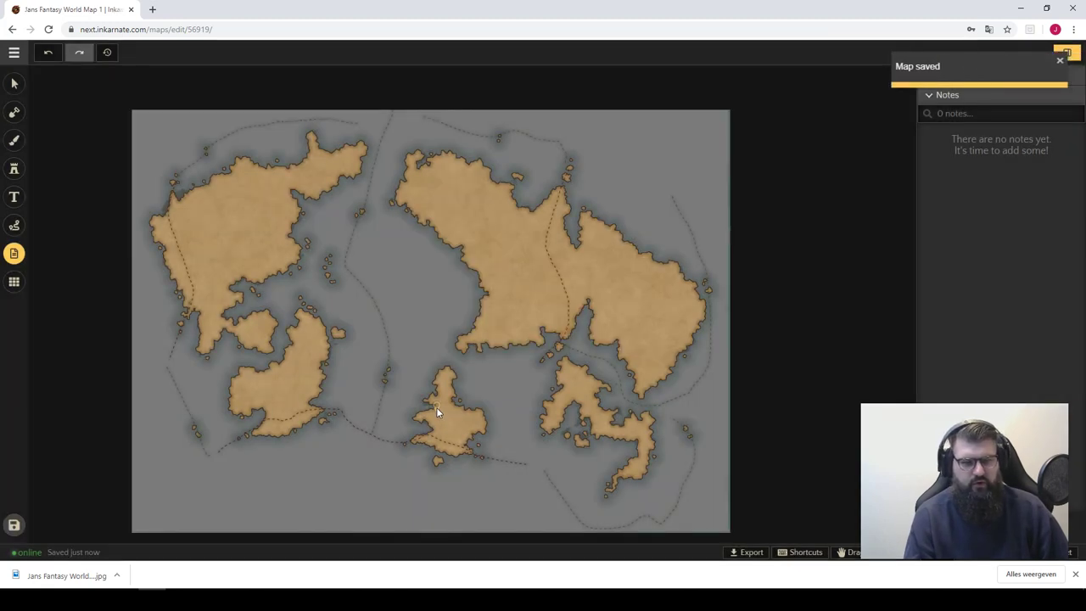
- Zoom back in on the northern peninsula's coast
scroll(279, 161, up, 3)
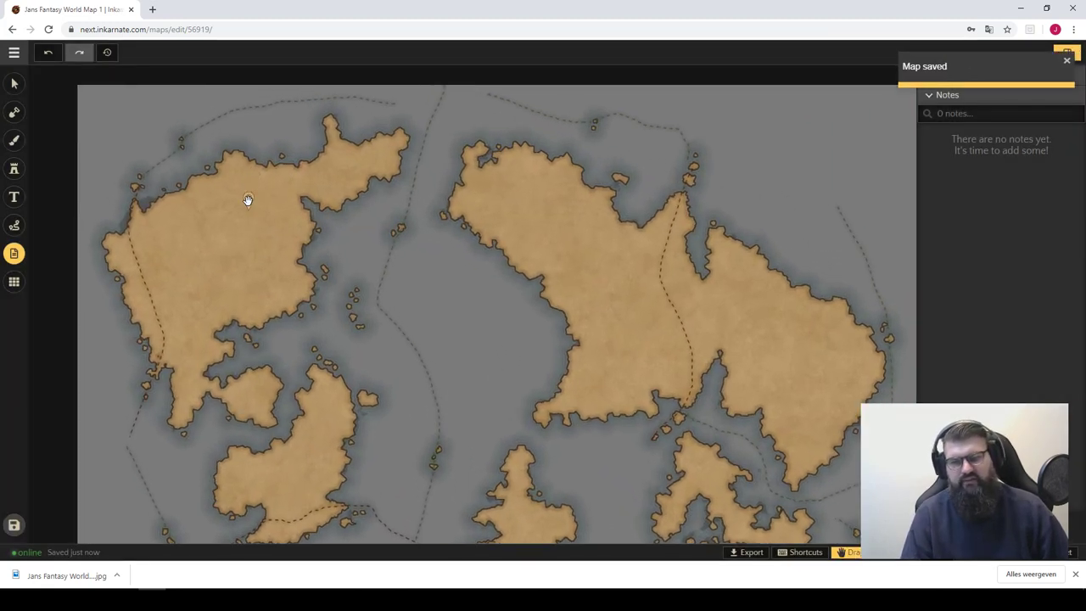
scroll(247, 200, up, 2)
drag(283, 155, 429, 342)
scroll(515, 313, up, 2)
scroll(467, 298, up, 2)
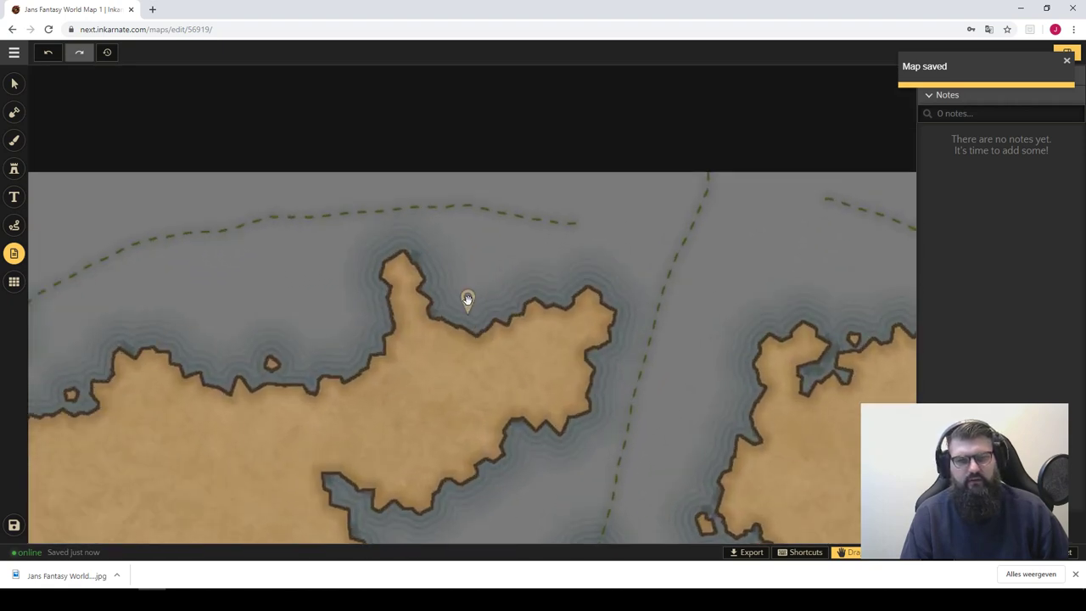
scroll(467, 299, up, 2)
mouse_move(492, 262)
mouse_down()
mouse_move(511, 213)
mouse_move(536, 200)
mouse_move(513, 196)
mouse_up()
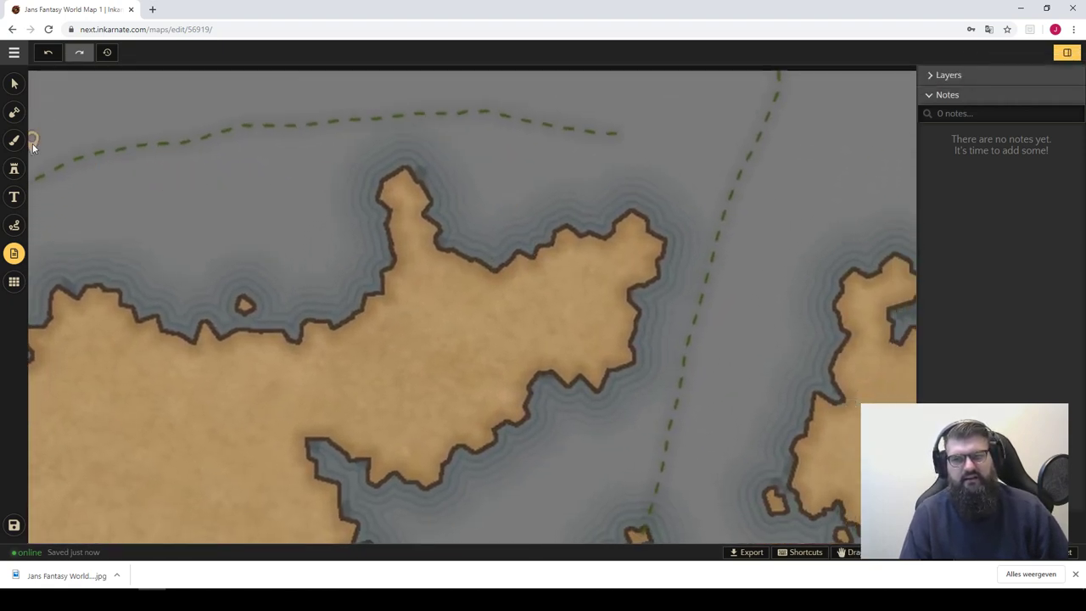
- Select the Land brush tool so the Mask Effects panel reappears
click(14, 112)
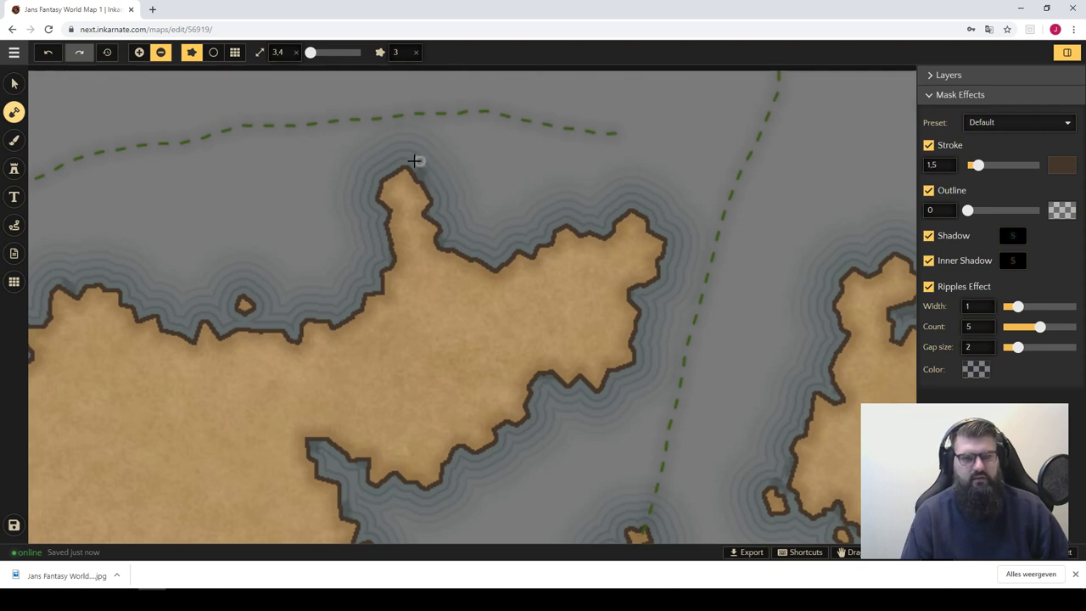
- Switch the brush to subtract and carve a deep water notch into the northern coast
drag(223, 296, 531, 192)
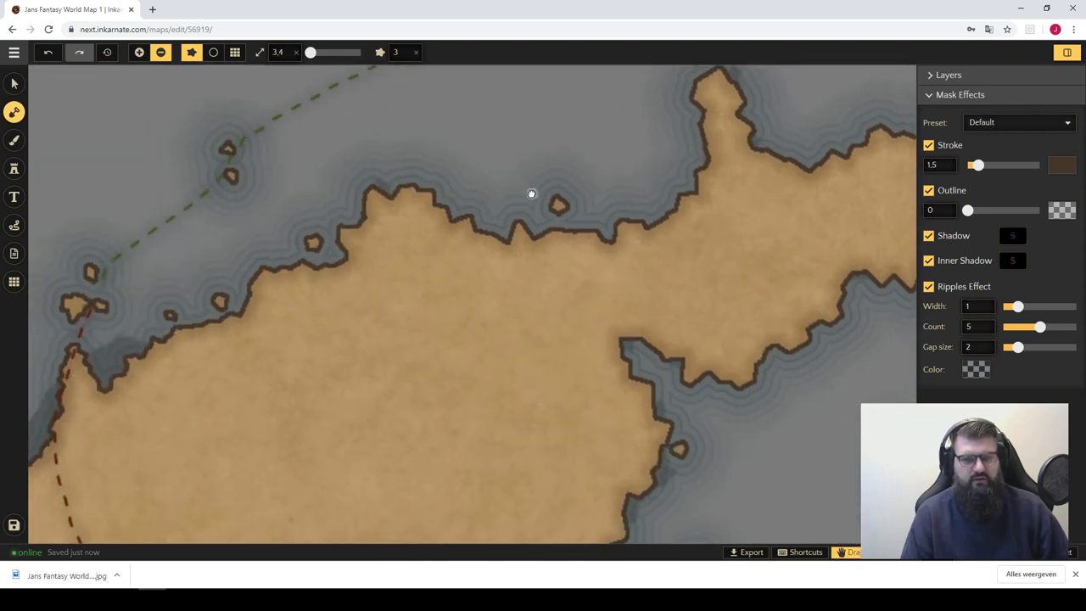
mouse_move(412, 150)
mouse_down()
mouse_move(504, 237)
mouse_move(382, 189)
mouse_up()
mouse_move(508, 180)
mouse_down()
mouse_move(407, 213)
mouse_move(546, 223)
mouse_move(404, 177)
mouse_move(359, 201)
mouse_move(419, 180)
mouse_move(399, 212)
mouse_move(379, 187)
mouse_move(386, 222)
mouse_up()
key(x)
drag(434, 191, 423, 257)
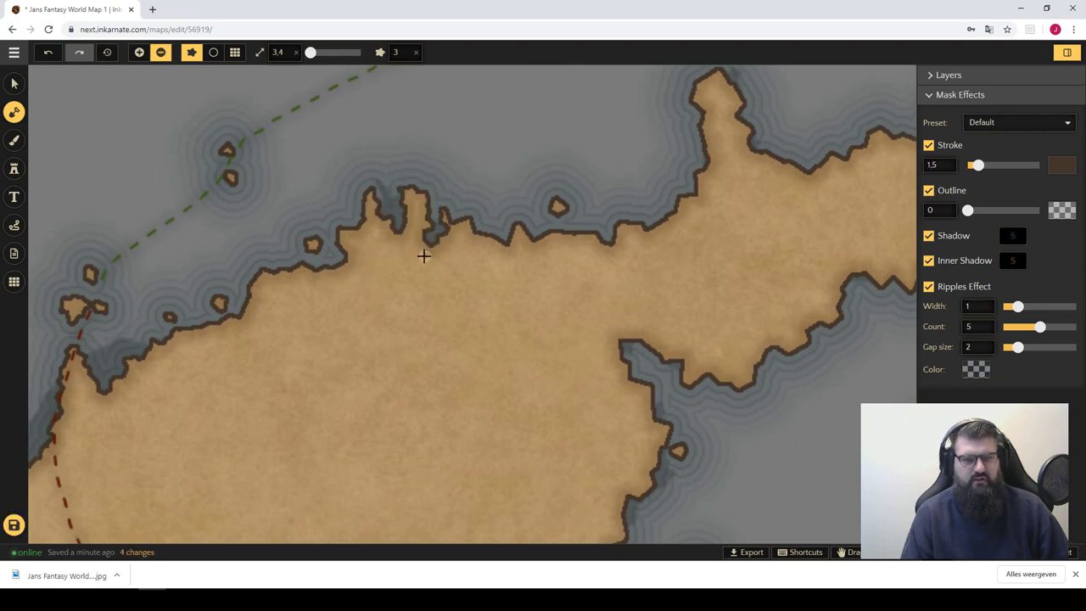
mouse_move(442, 208)
mouse_down()
mouse_move(426, 238)
mouse_move(432, 263)
mouse_move(465, 225)
mouse_move(493, 307)
mouse_move(503, 256)
mouse_up()
- Carve more notches and an inlet, and punch water spots at the northern tip
drag(601, 231, 552, 330)
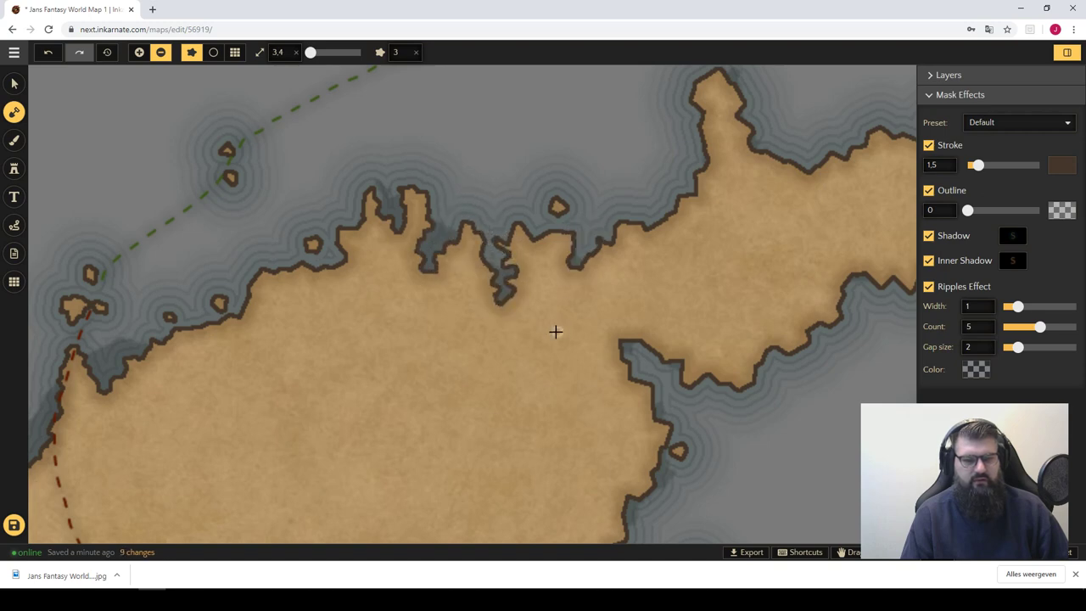
mouse_move(645, 200)
mouse_down()
mouse_move(637, 298)
mouse_move(459, 310)
mouse_up()
drag(468, 126, 479, 127)
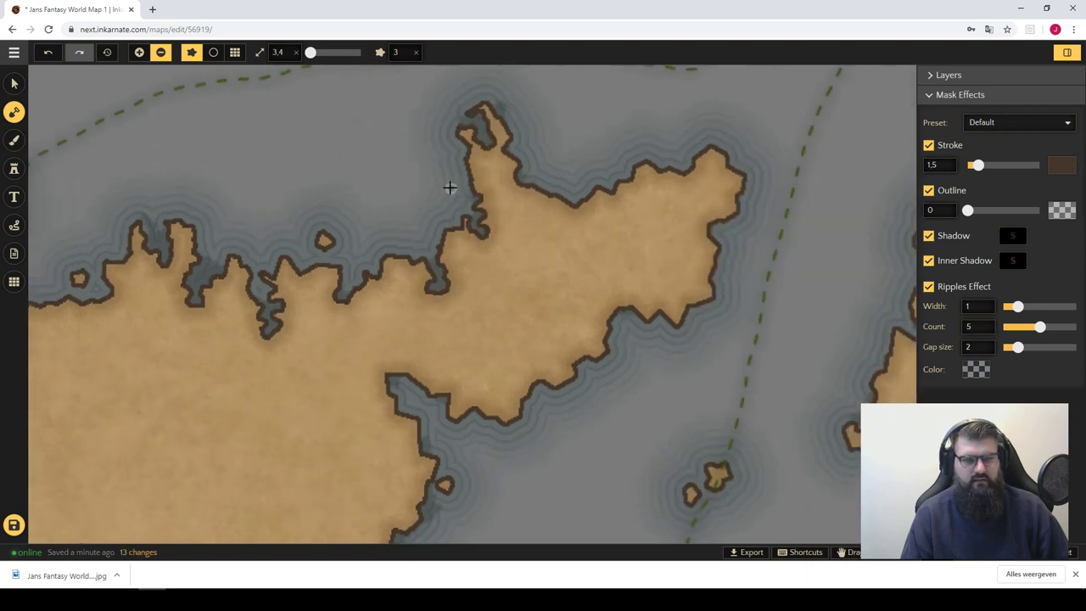
drag(449, 187, 486, 253)
click(478, 97)
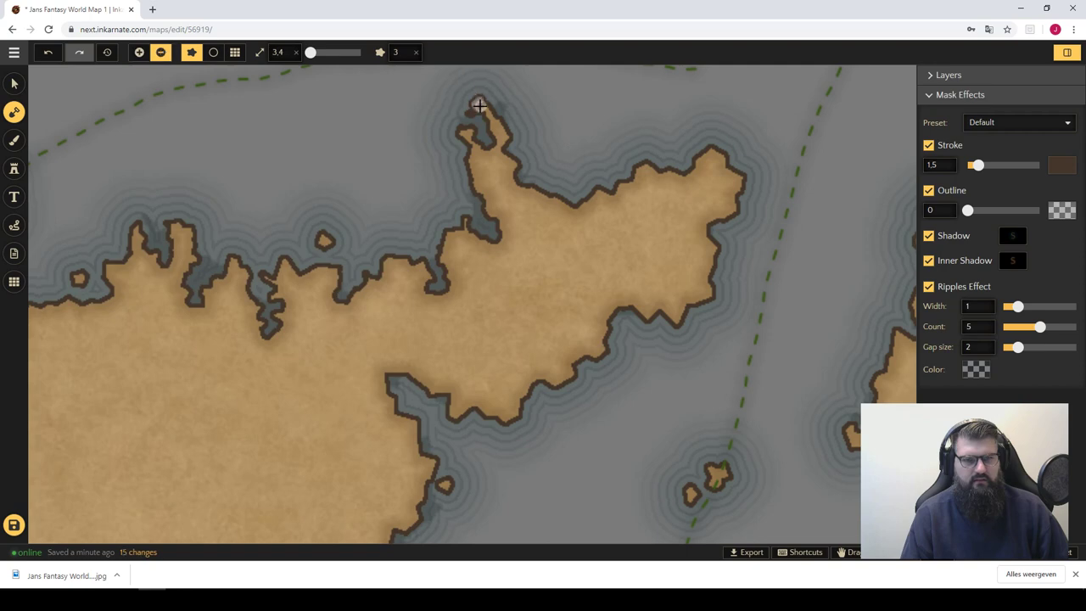
click(539, 119)
- Carve and reshape further notches and a water channel along the northern coast
drag(553, 194, 536, 271)
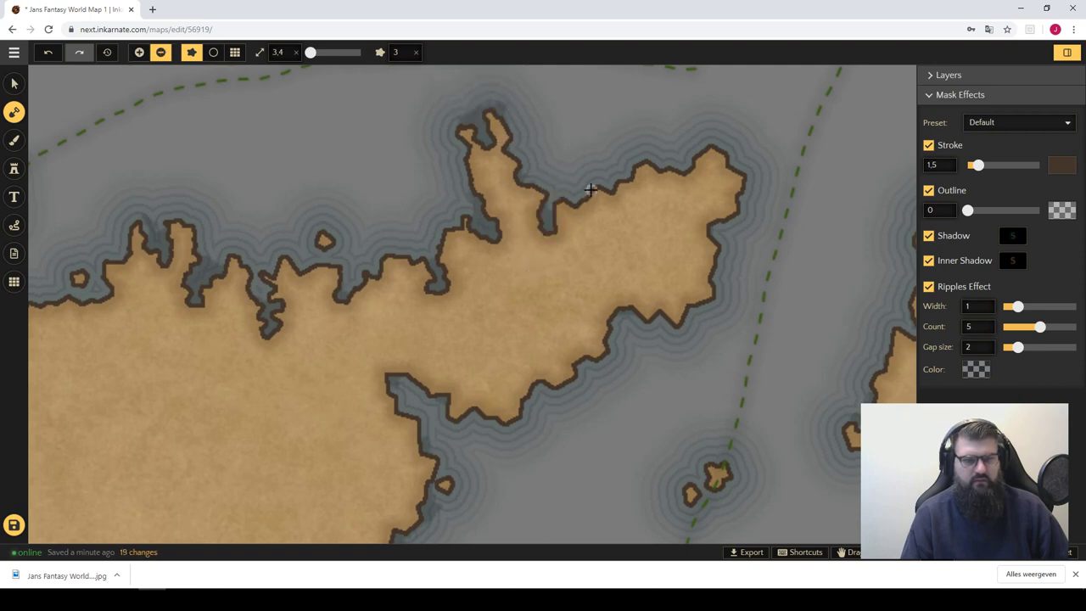
drag(591, 194, 600, 244)
drag(634, 166, 663, 228)
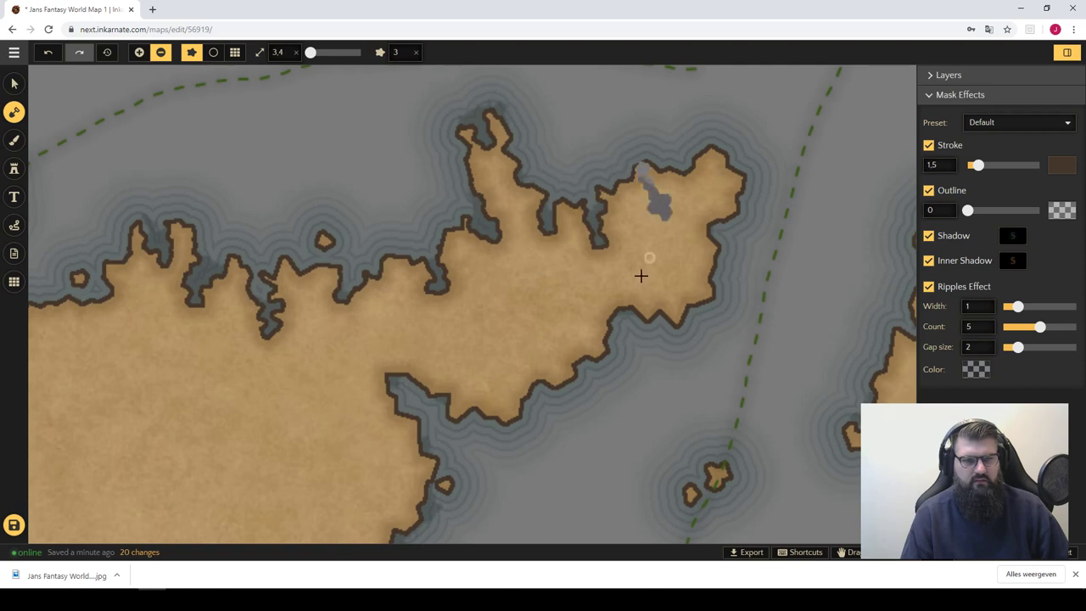
click(588, 208)
drag(582, 194, 569, 245)
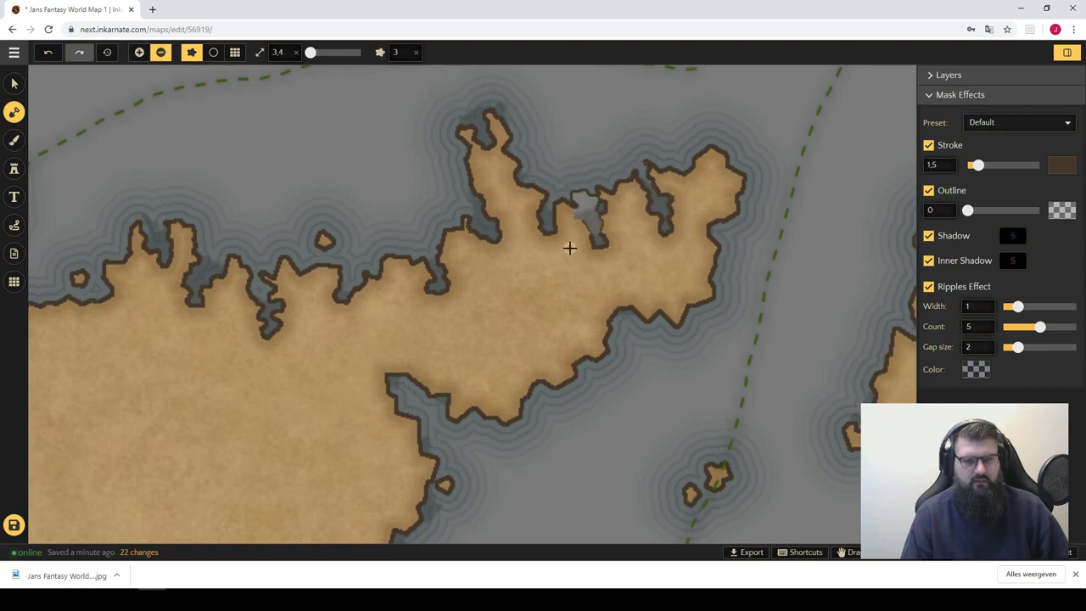
click(649, 172)
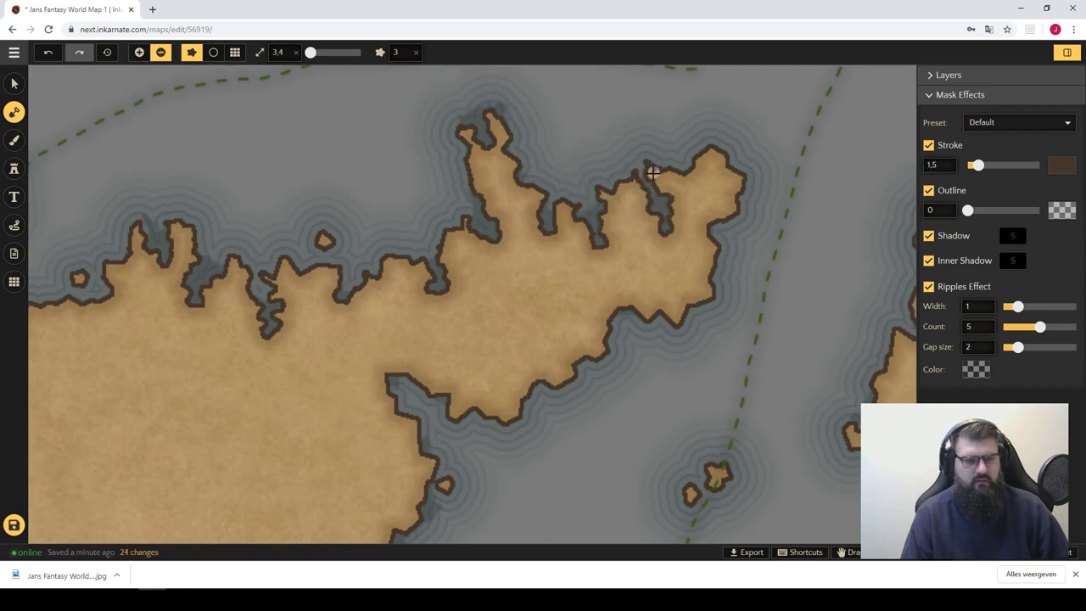
drag(652, 177, 658, 149)
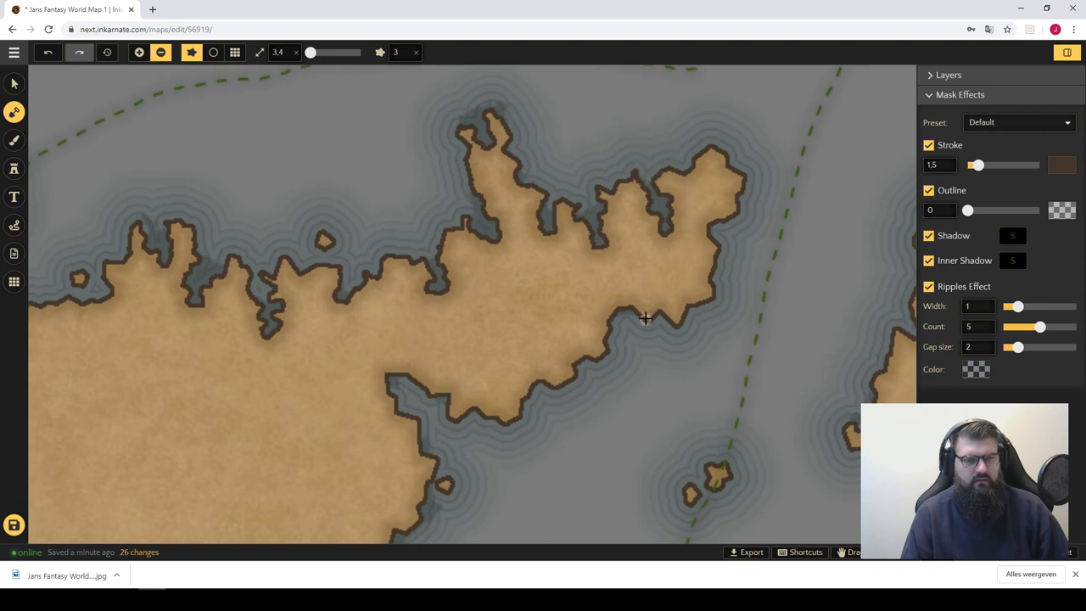
mouse_move(731, 204)
mouse_down()
mouse_move(740, 174)
mouse_move(746, 195)
mouse_up()
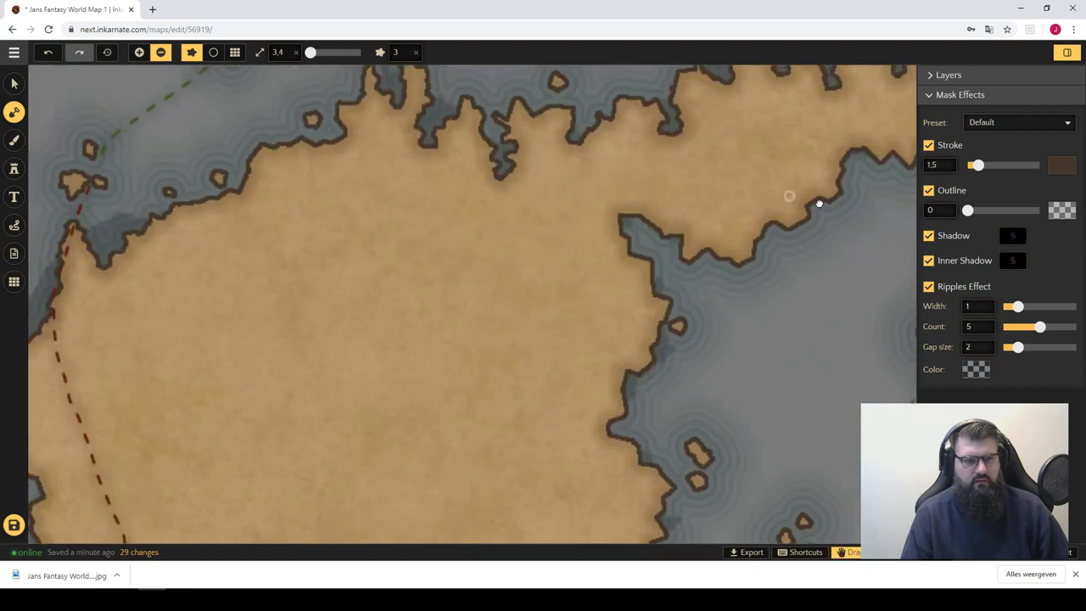
- Carve a narrow inlet leaving an islet, plus more notches, along the western coast
mouse_move(593, 344)
mouse_down()
mouse_move(523, 150)
mouse_move(551, 200)
mouse_up()
drag(420, 231, 437, 285)
drag(422, 224, 424, 262)
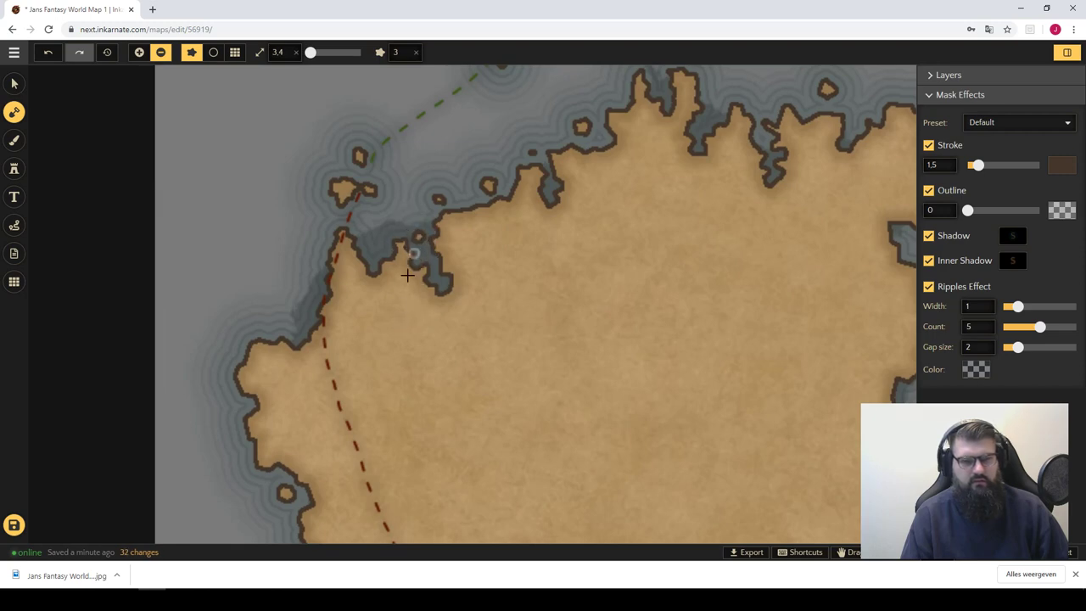
scroll(446, 320, down, 1)
scroll(446, 320, left, 1)
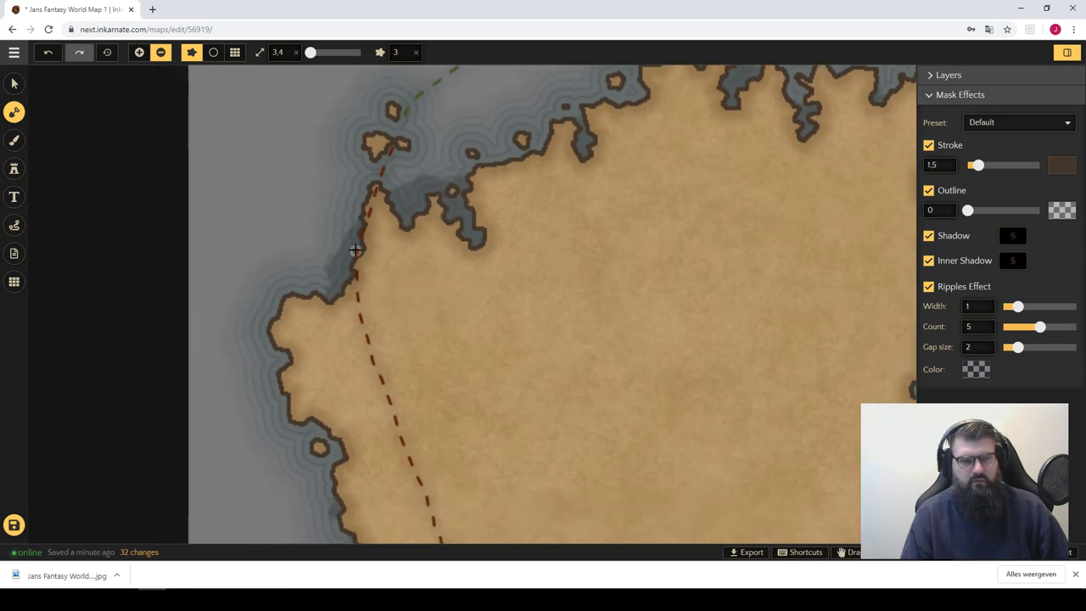
mouse_move(355, 248)
mouse_down()
mouse_move(386, 275)
mouse_move(381, 395)
mouse_up()
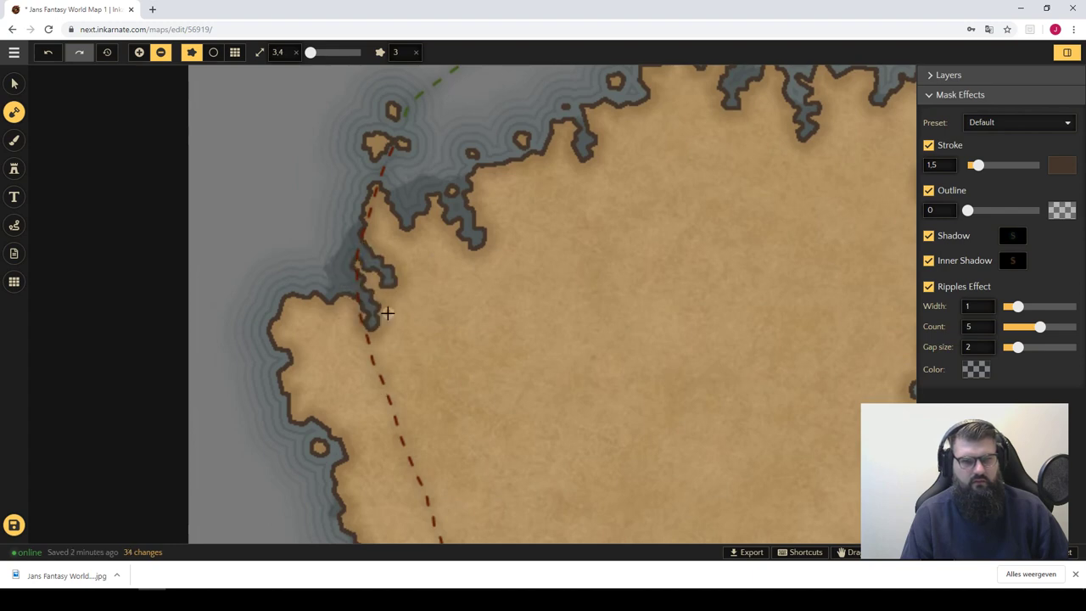
drag(509, 269, 454, 362)
- Zoom out and center the whole map in view
scroll(528, 303, down, 2)
scroll(548, 296, down, 2)
scroll(640, 305, down, 2)
scroll(668, 316, down, 1)
scroll(691, 315, down, 1)
mouse_move(721, 317)
mouse_down()
mouse_move(603, 277)
mouse_move(563, 242)
mouse_move(460, 313)
mouse_up()
- Zoom in and erase water into the upper-left island's northern tip
scroll(500, 211, up, 1)
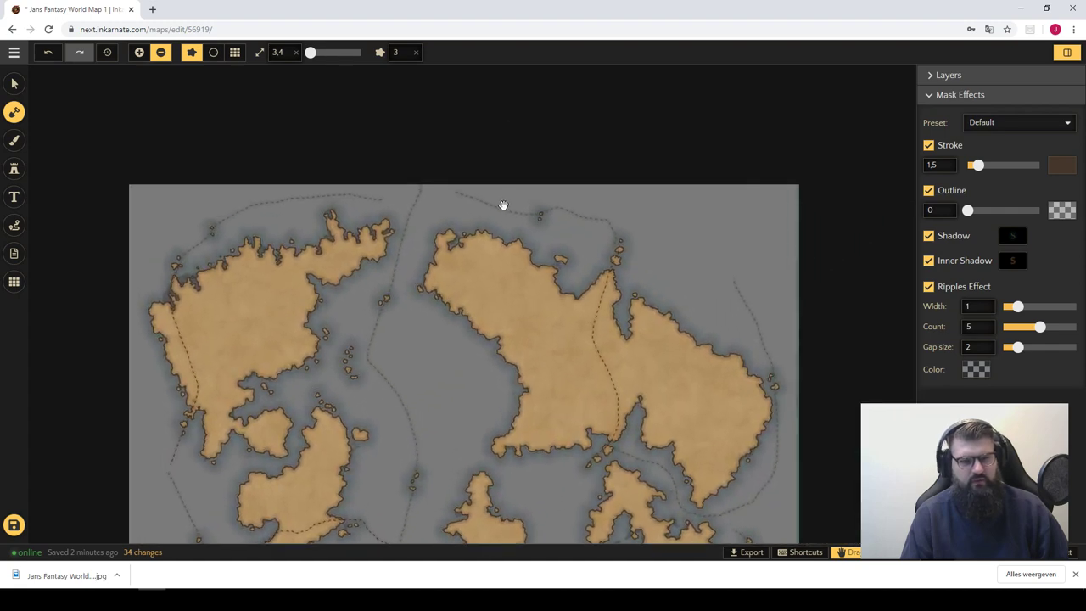
scroll(450, 208, up, 1)
scroll(457, 238, up, 1)
scroll(296, 245, up, 2)
scroll(331, 226, up, 2)
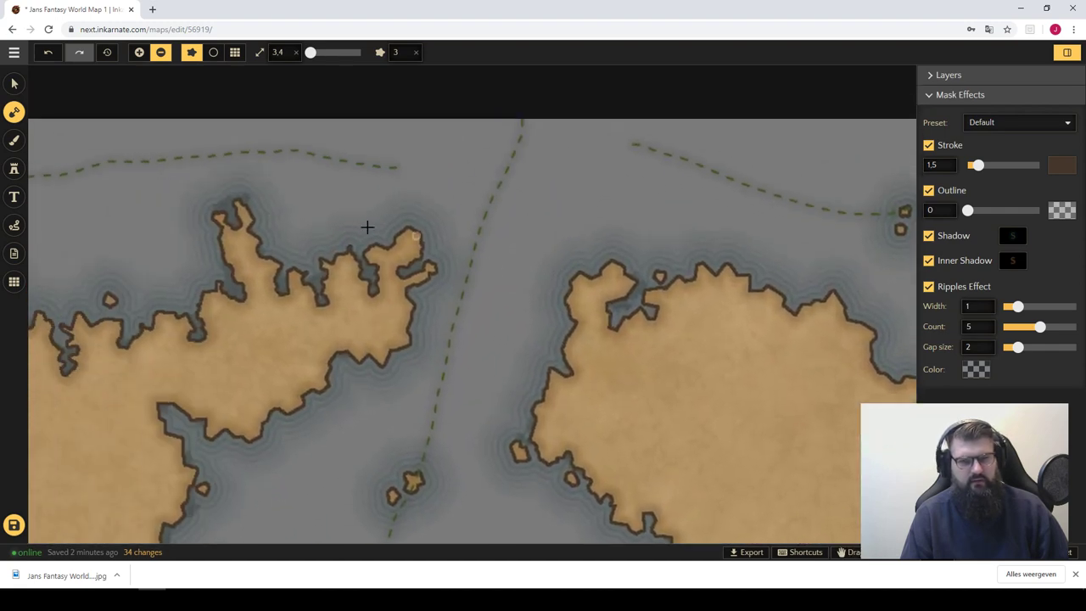
mouse_move(254, 222)
mouse_down()
mouse_move(221, 224)
mouse_move(240, 218)
mouse_up()
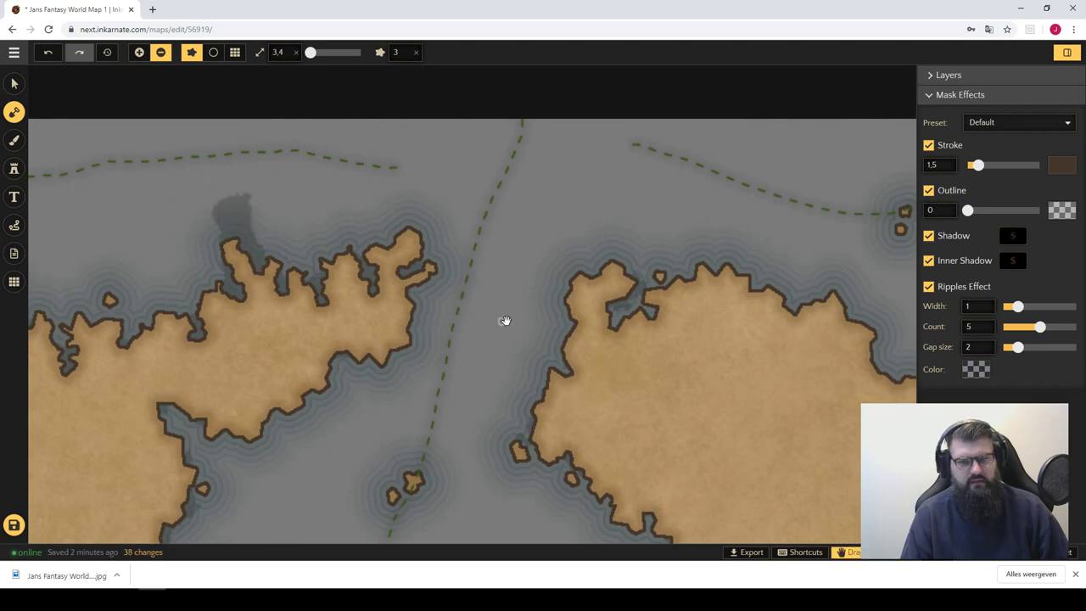
drag(501, 315, 433, 218)
- Carve and reshape several inlets along the central continent's north coast
mouse_move(524, 173)
mouse_down()
mouse_move(518, 219)
mouse_move(553, 181)
mouse_move(533, 189)
mouse_move(565, 240)
mouse_up()
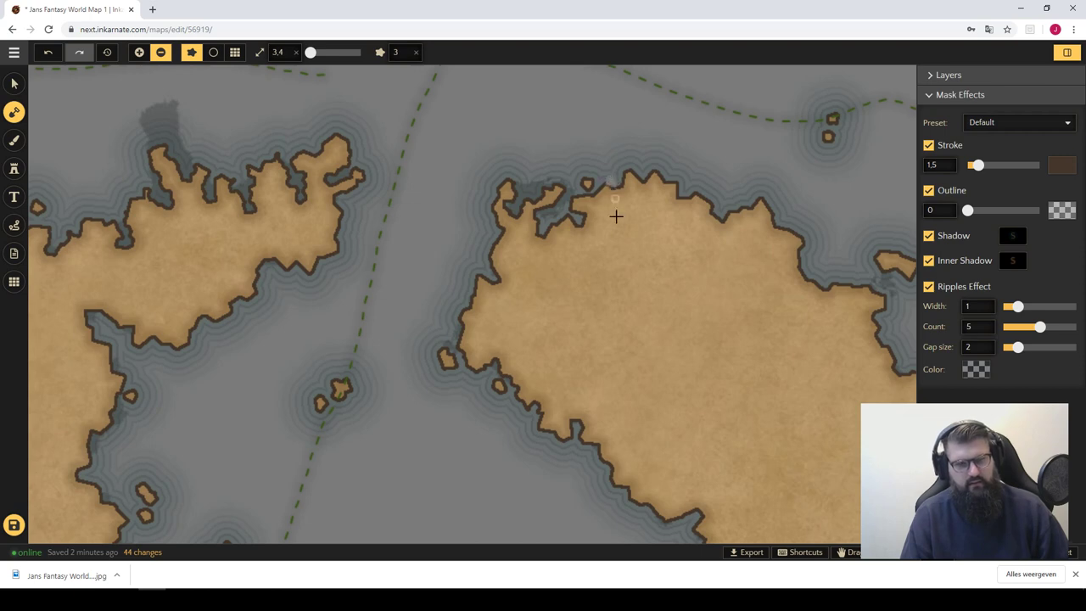
mouse_move(611, 183)
mouse_down()
mouse_move(611, 246)
mouse_move(623, 182)
mouse_move(656, 247)
mouse_move(675, 241)
mouse_move(669, 267)
mouse_up()
drag(661, 230, 685, 246)
mouse_move(724, 205)
mouse_down()
mouse_move(730, 263)
mouse_move(716, 197)
mouse_up()
- Fill a small inlet back with land and nibble small notches into the north coast
key(x)
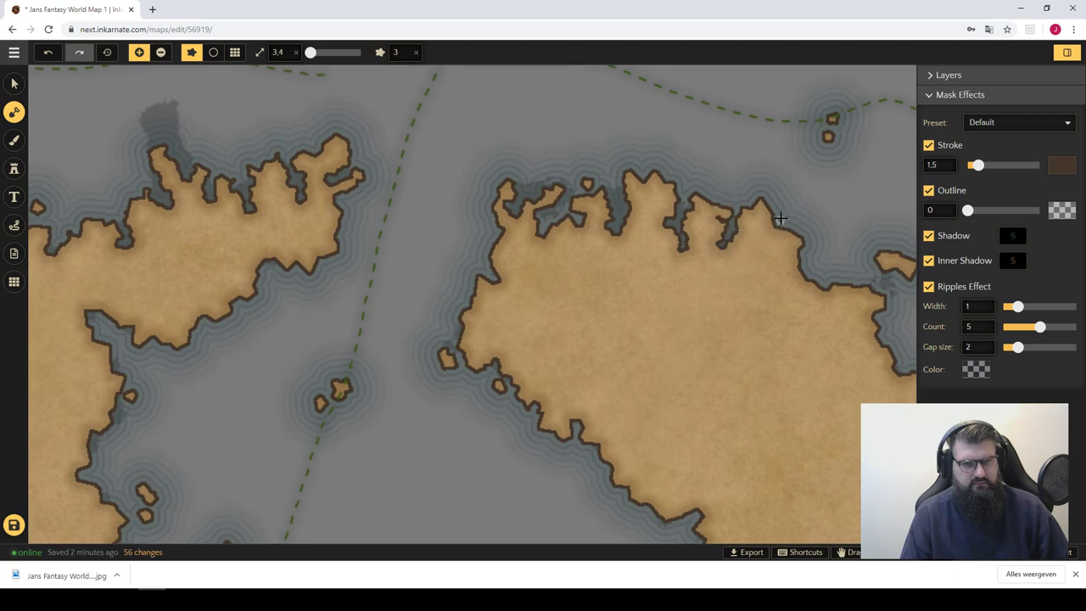
drag(819, 269, 586, 255)
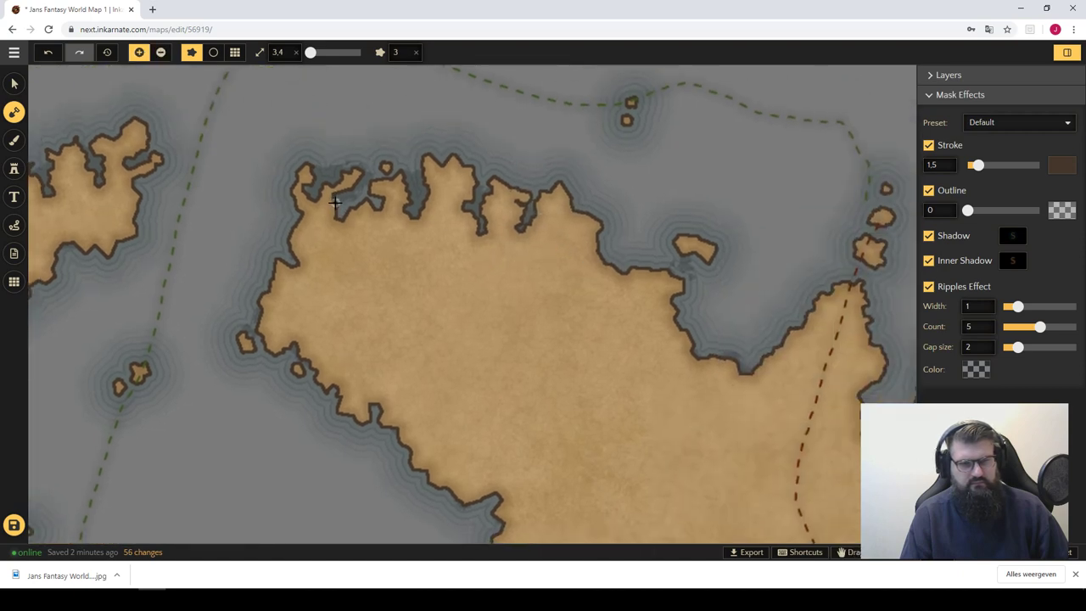
mouse_move(337, 200)
mouse_down()
mouse_move(407, 206)
mouse_move(396, 215)
mouse_up()
key(x)
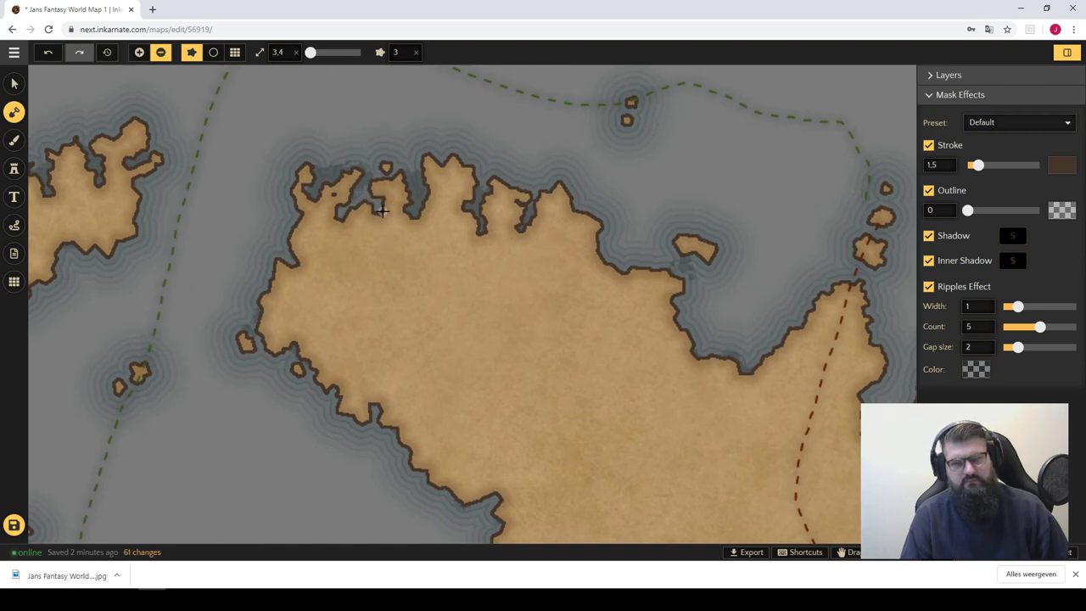
key(x)
key(x)
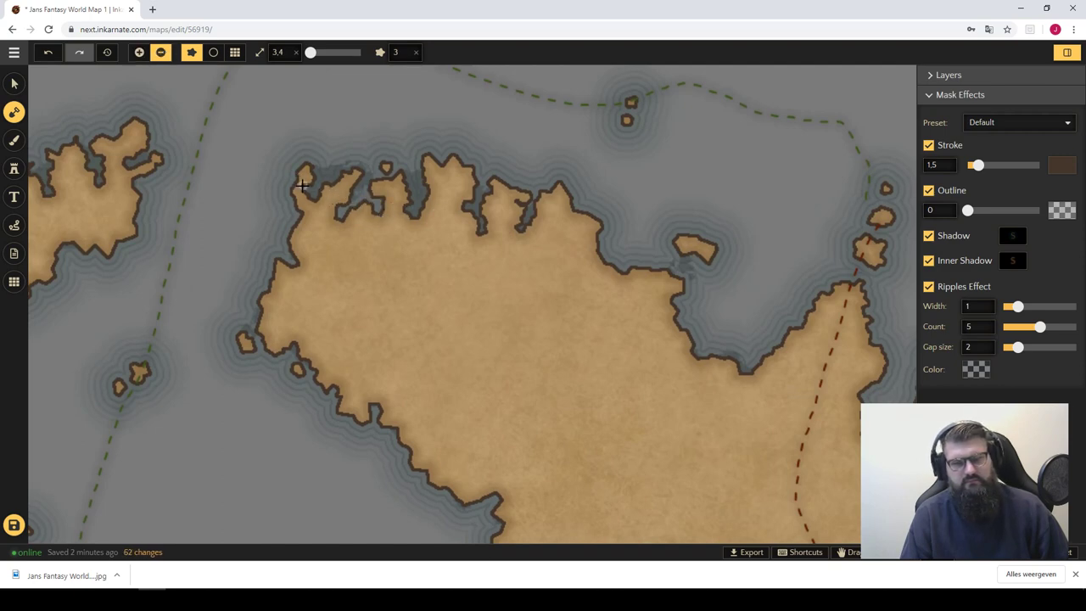
drag(321, 184, 283, 206)
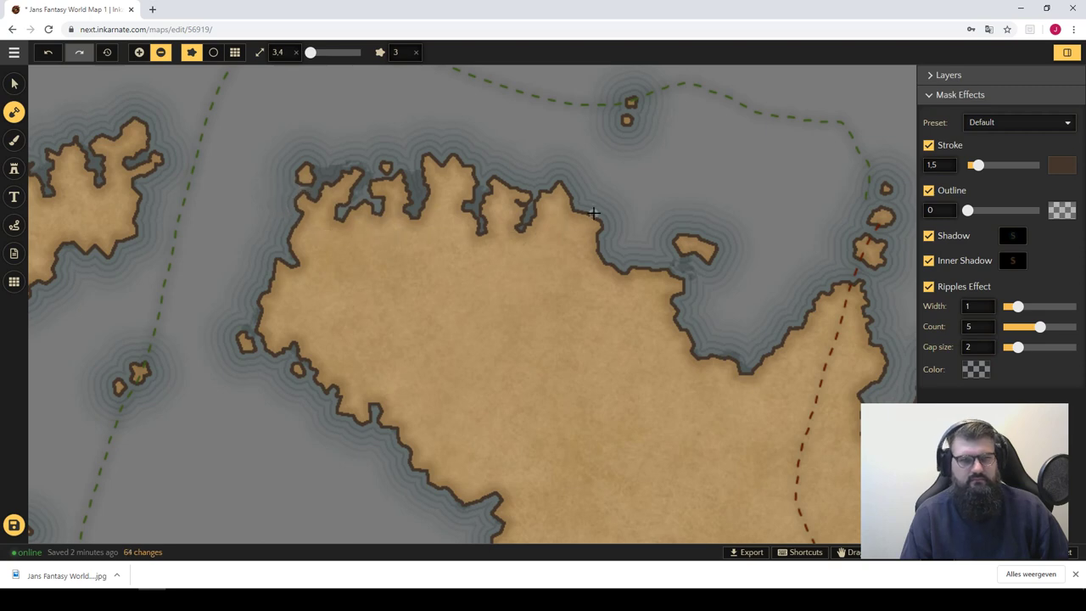
drag(587, 209, 588, 225)
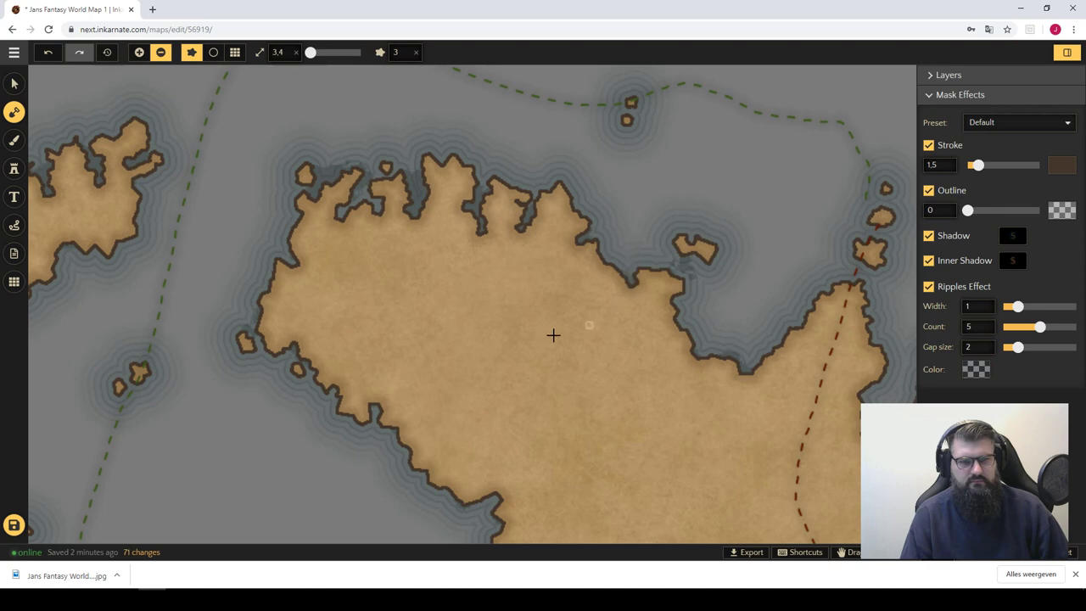
- Extend land along the eastern coast and touch up another stretch of shore
mouse_move(443, 262)
mouse_down()
mouse_move(765, 364)
mouse_move(484, 258)
mouse_move(562, 308)
mouse_move(527, 296)
mouse_up()
drag(682, 242, 691, 326)
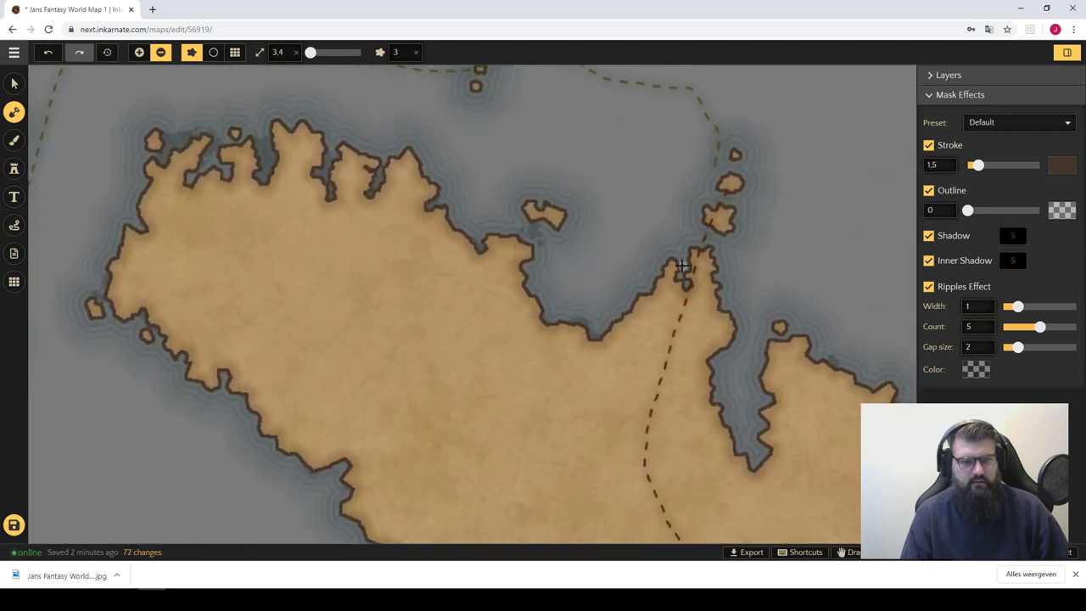
mouse_move(707, 374)
mouse_down()
mouse_move(58, 158)
mouse_move(541, 259)
mouse_up()
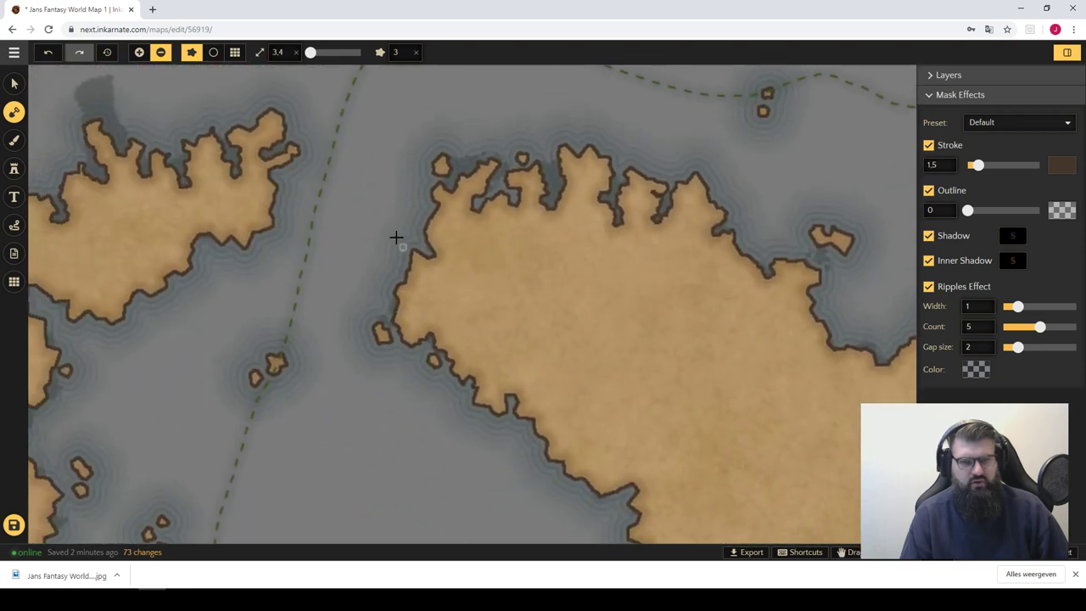
mouse_move(395, 237)
mouse_down()
mouse_move(441, 269)
mouse_move(442, 230)
mouse_move(455, 218)
mouse_up()
- Carve notches into a southern island's south coast and roughen its east coast
scroll(504, 252, down, 3)
scroll(528, 244, down, 2)
scroll(520, 263, down, 2)
scroll(518, 283, down, 1)
scroll(582, 320, up, 1)
scroll(630, 320, up, 2)
scroll(637, 317, up, 2)
scroll(635, 296, up, 2)
scroll(634, 297, up, 2)
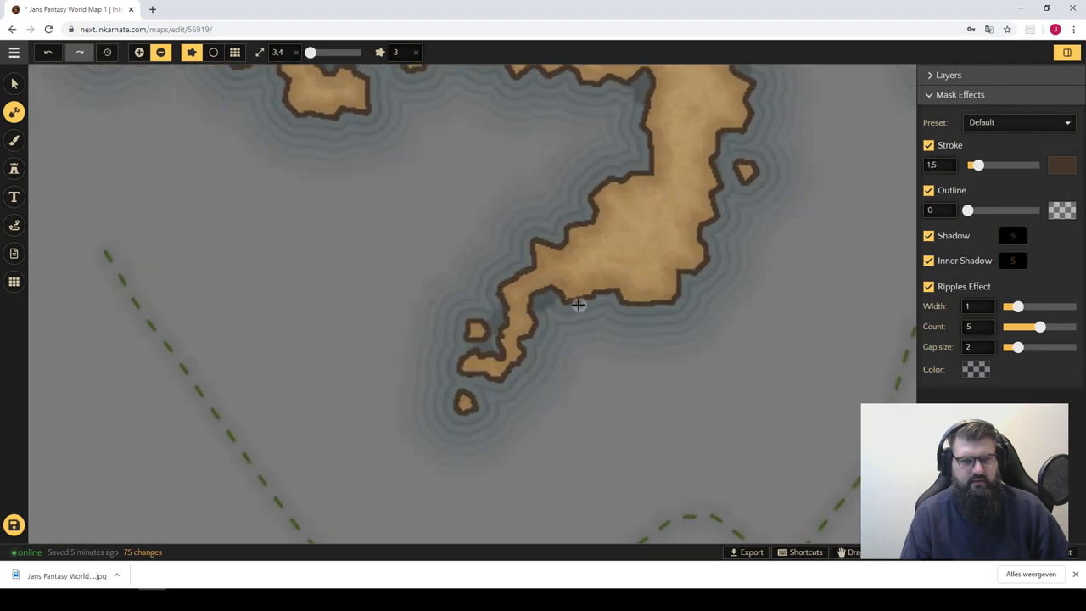
mouse_move(581, 280)
mouse_down()
mouse_move(630, 308)
mouse_move(642, 252)
mouse_up()
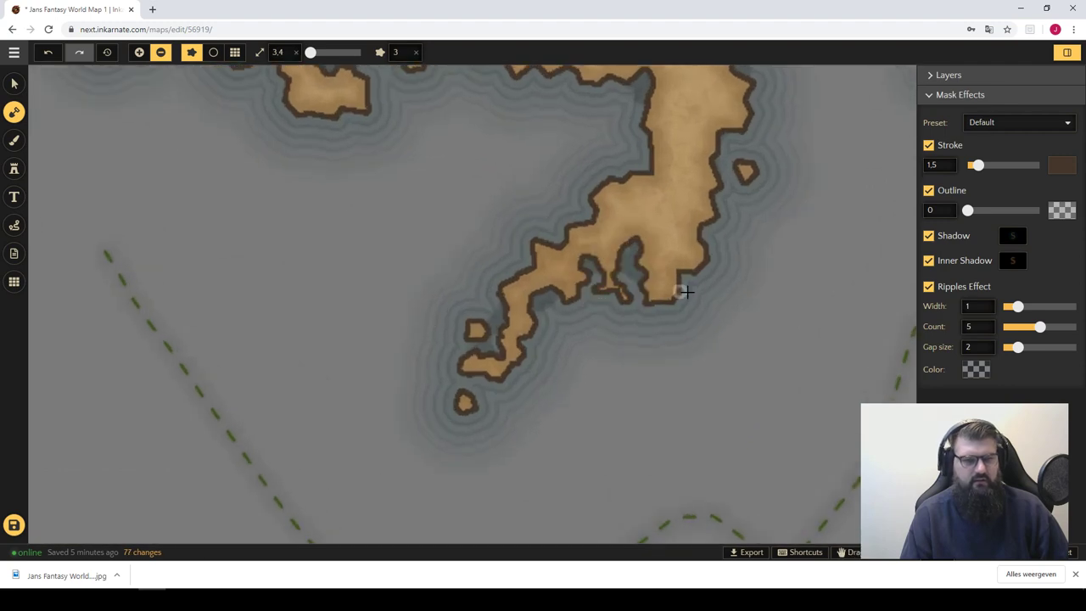
mouse_move(689, 291)
mouse_down()
mouse_move(671, 249)
mouse_move(705, 283)
mouse_up()
drag(728, 223, 698, 164)
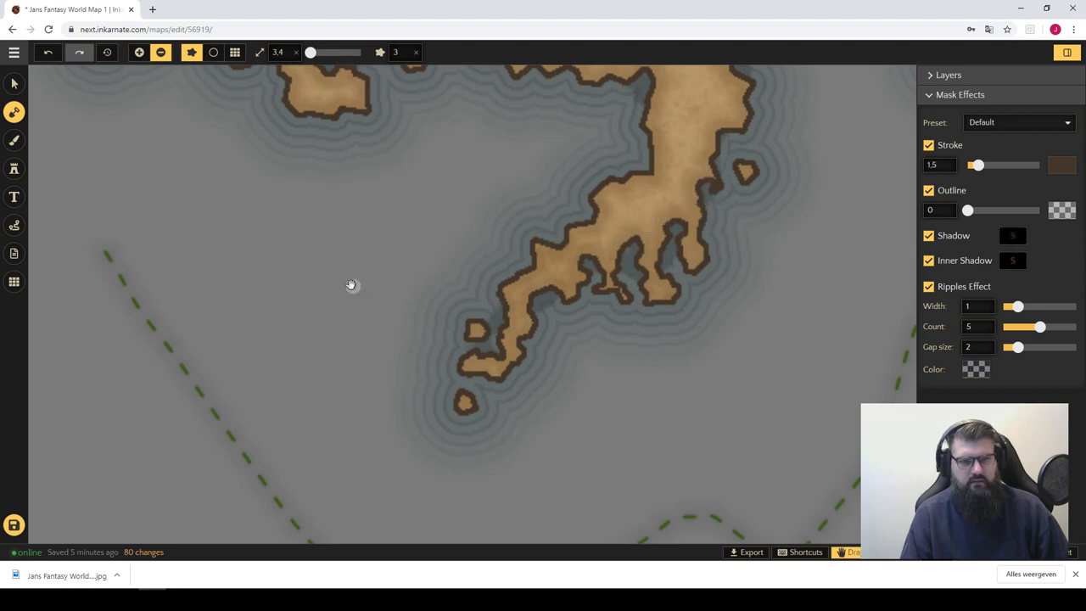
- Notch another island's south coast and the small island's east side
mouse_move(378, 281)
mouse_down()
mouse_move(346, 266)
mouse_move(628, 283)
mouse_move(599, 342)
mouse_move(594, 286)
mouse_up()
drag(555, 332, 588, 324)
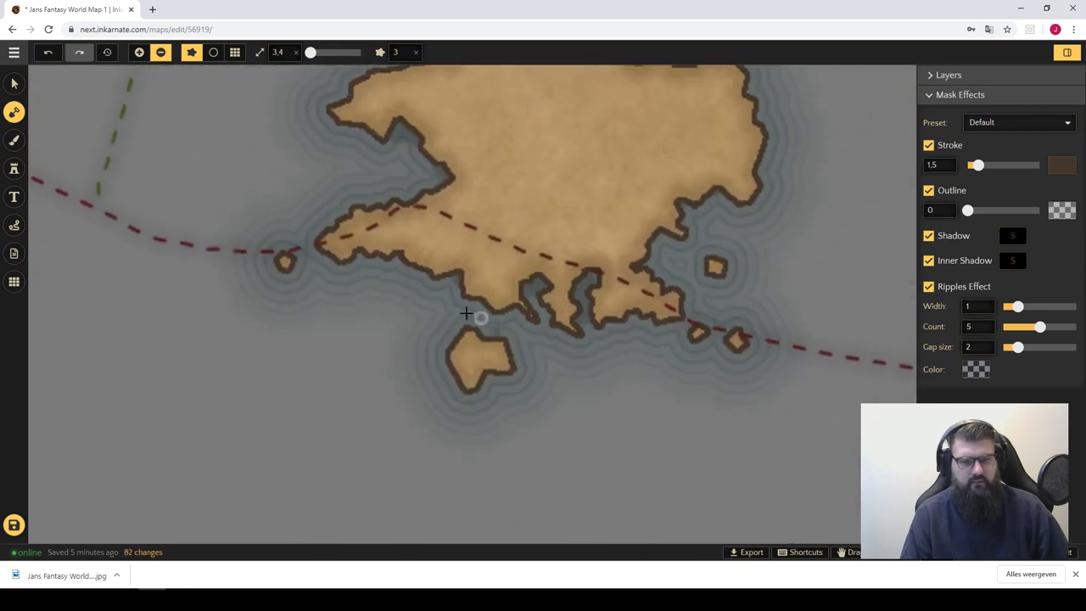
drag(458, 307, 480, 225)
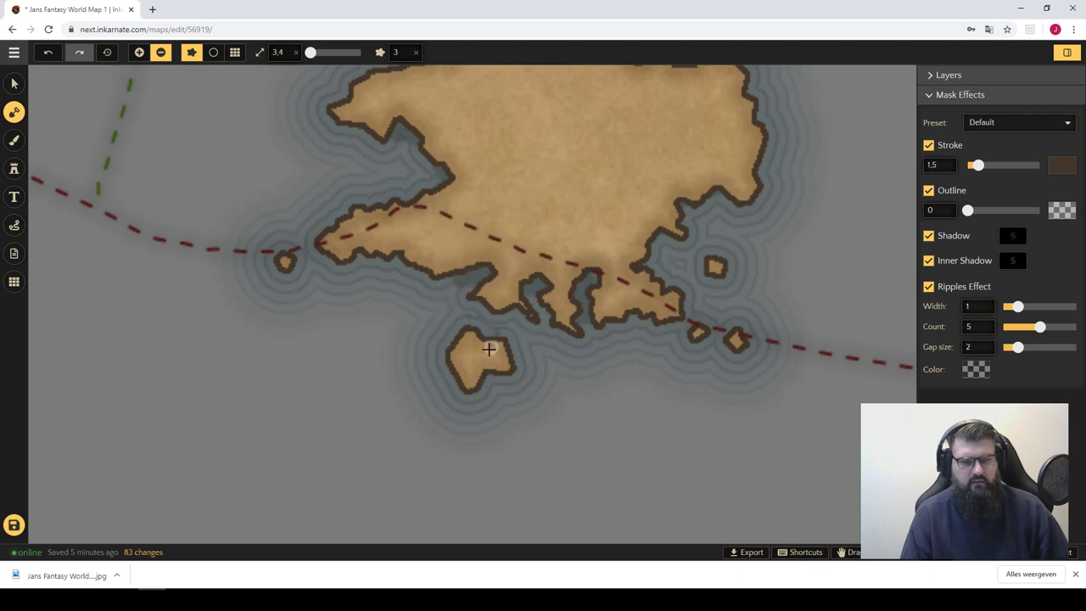
drag(488, 349, 493, 386)
drag(534, 288, 525, 328)
- Zoom out until the full map is visible
scroll(593, 288, down, 3)
scroll(624, 274, down, 2)
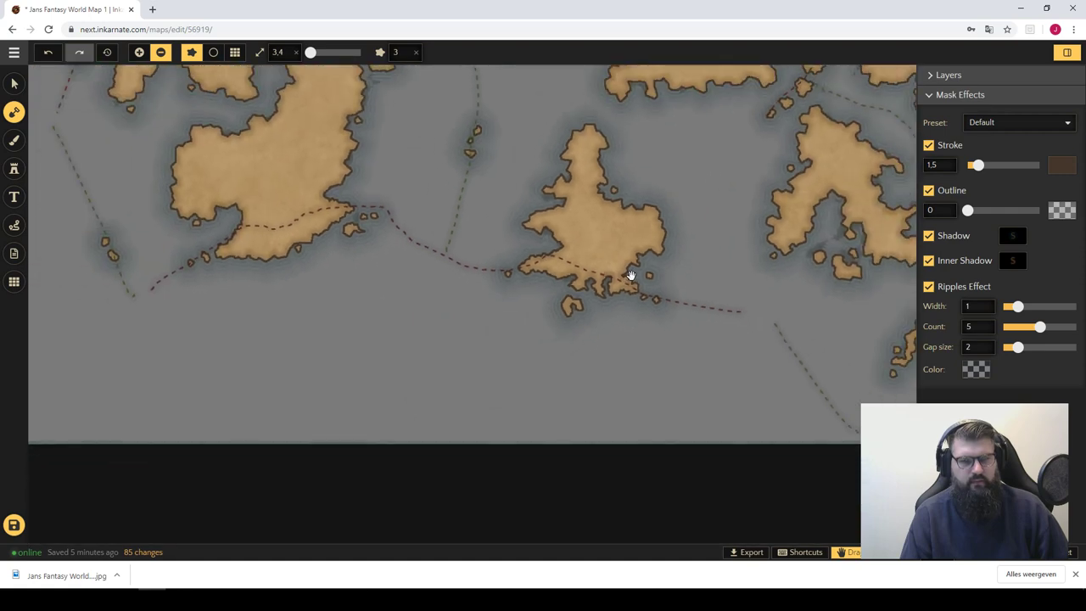
scroll(631, 279, down, 2)
scroll(649, 281, down, 2)
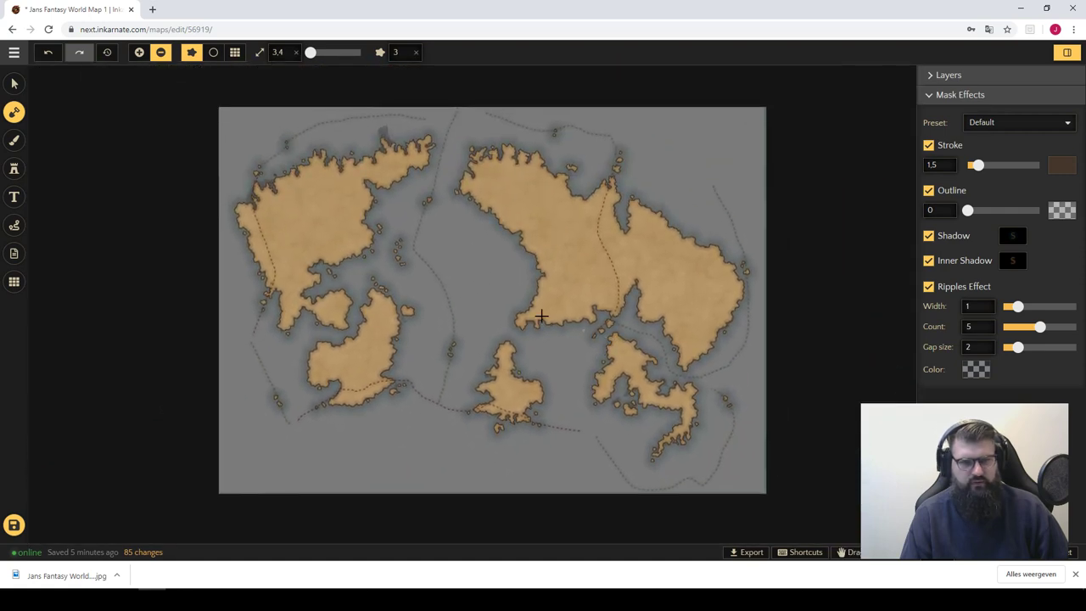
- Save the map with its roughened coastlines and switch to the Brush tool (B)
click(14, 524)
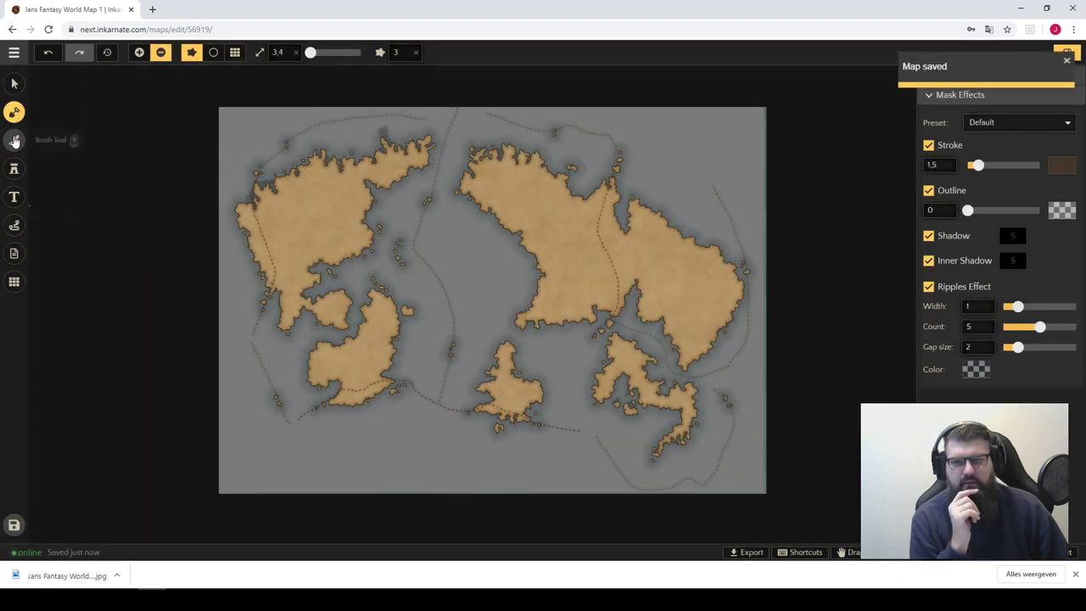
key(b)
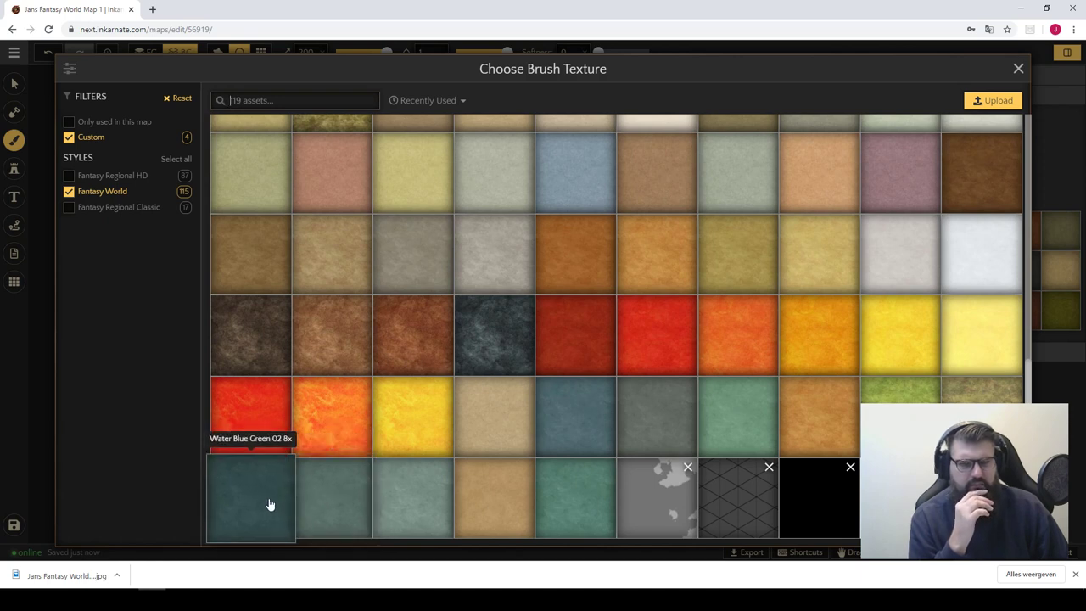
- Close the texture choices, check the Photoshop copy, then open My Maps in a maximized browser
click(1018, 70)
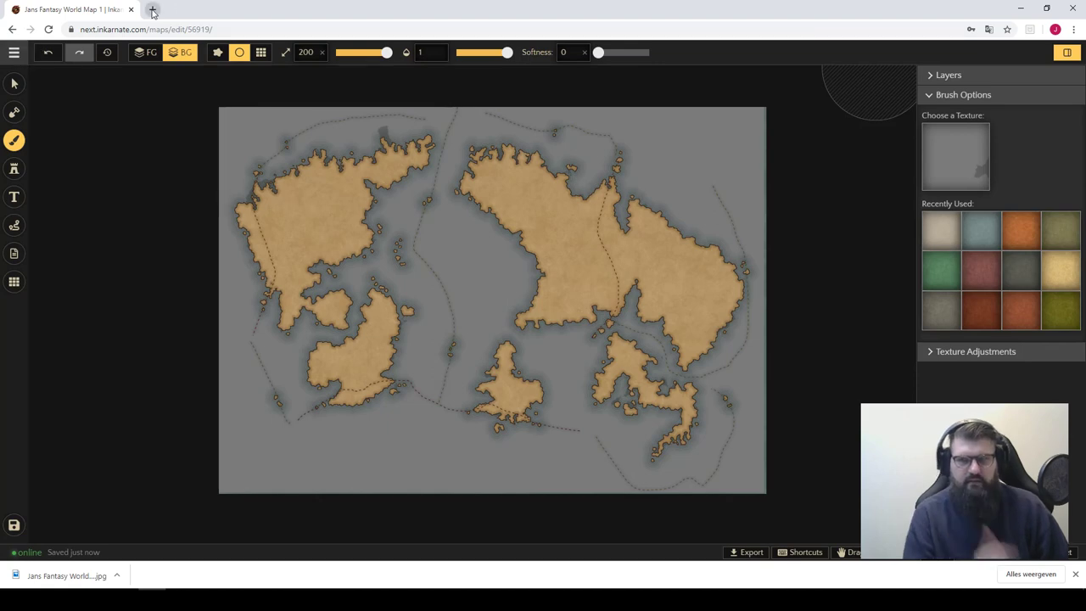
key(alt+Tab)
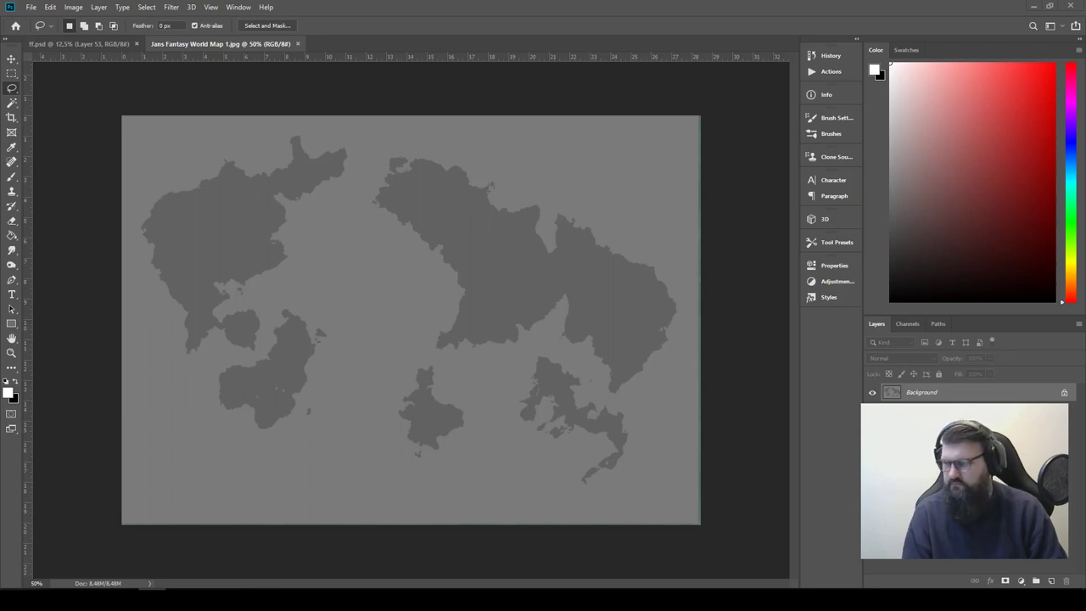
key(alt+Tab)
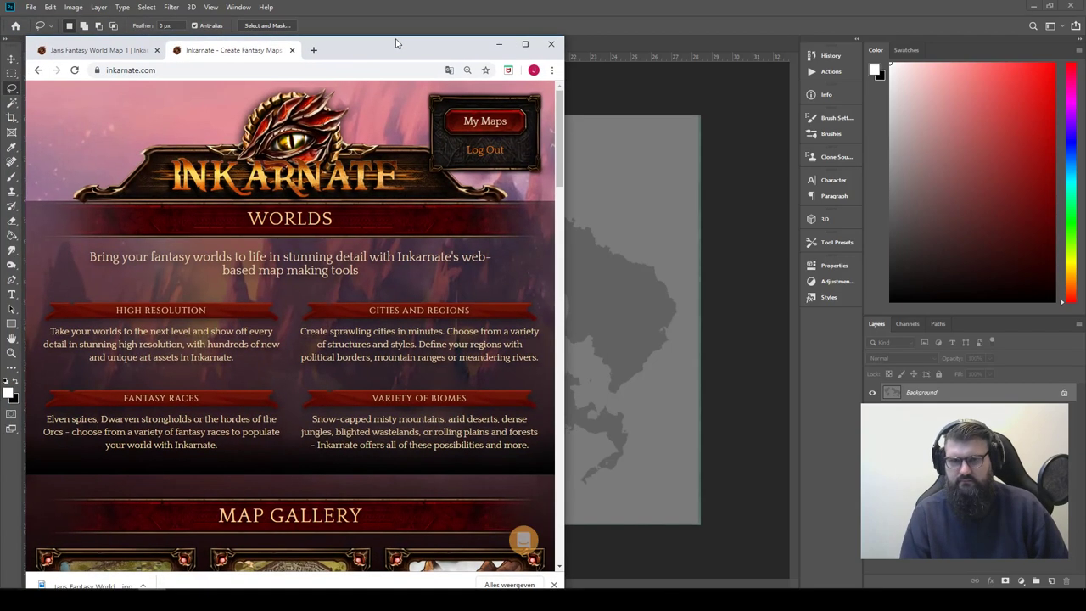
double_click(401, 43)
click(1021, 75)
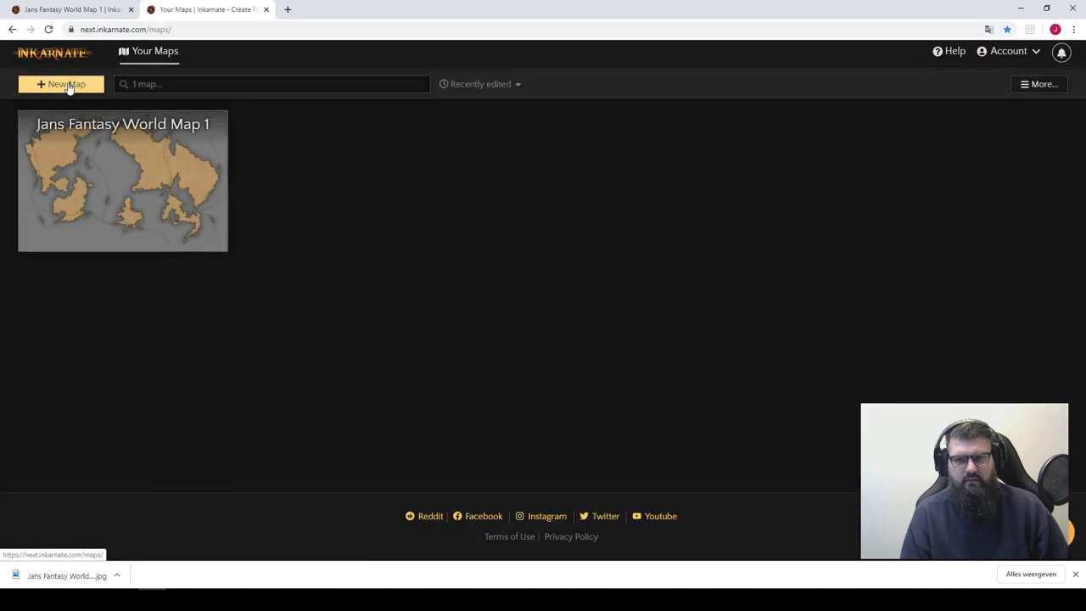
- Create a Fantasy Regional HD scratch map and try Water Blue Green 04 and 02 brush textures
click(68, 83)
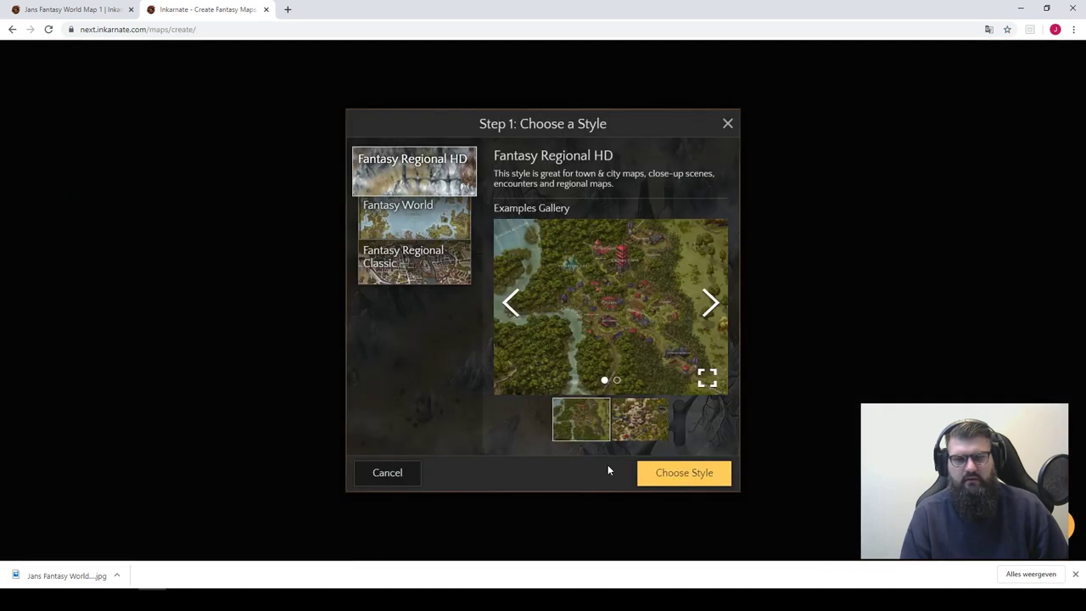
click(663, 473)
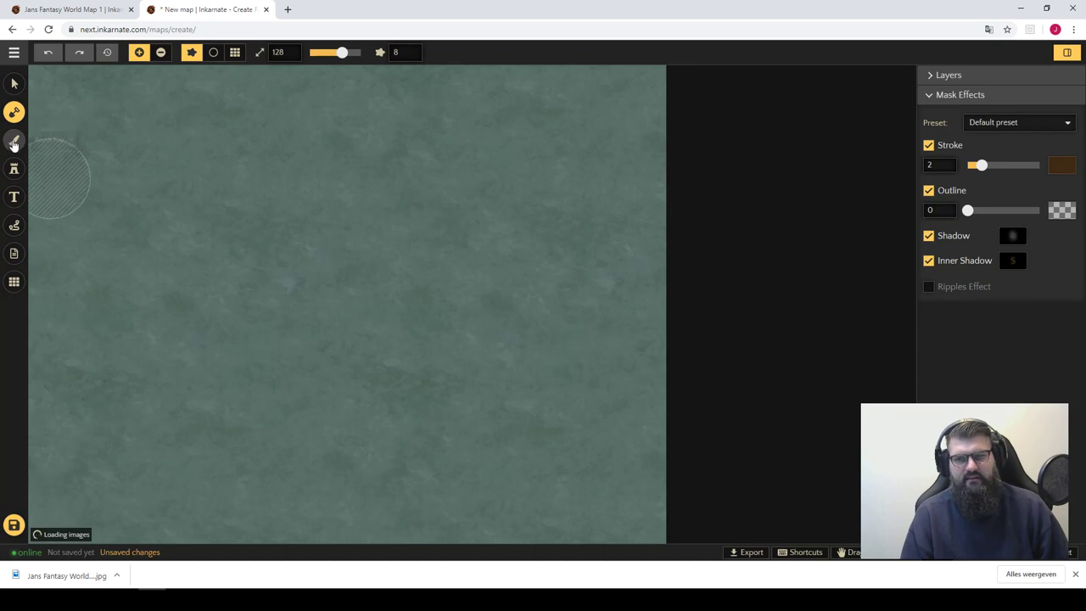
click(14, 141)
click(963, 165)
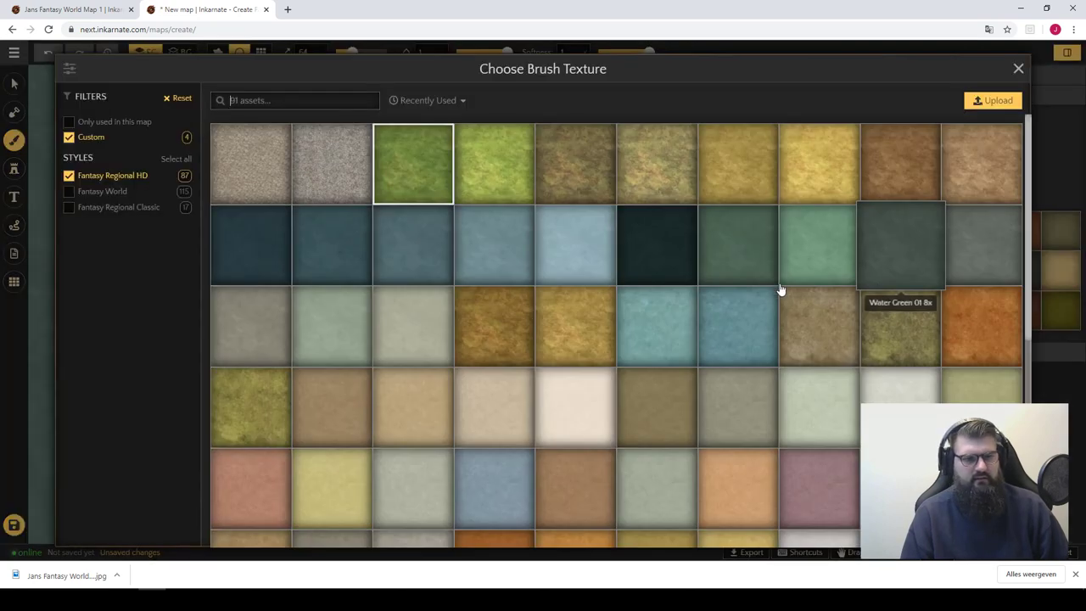
scroll(746, 291, down, 5)
scroll(700, 303, down, 2)
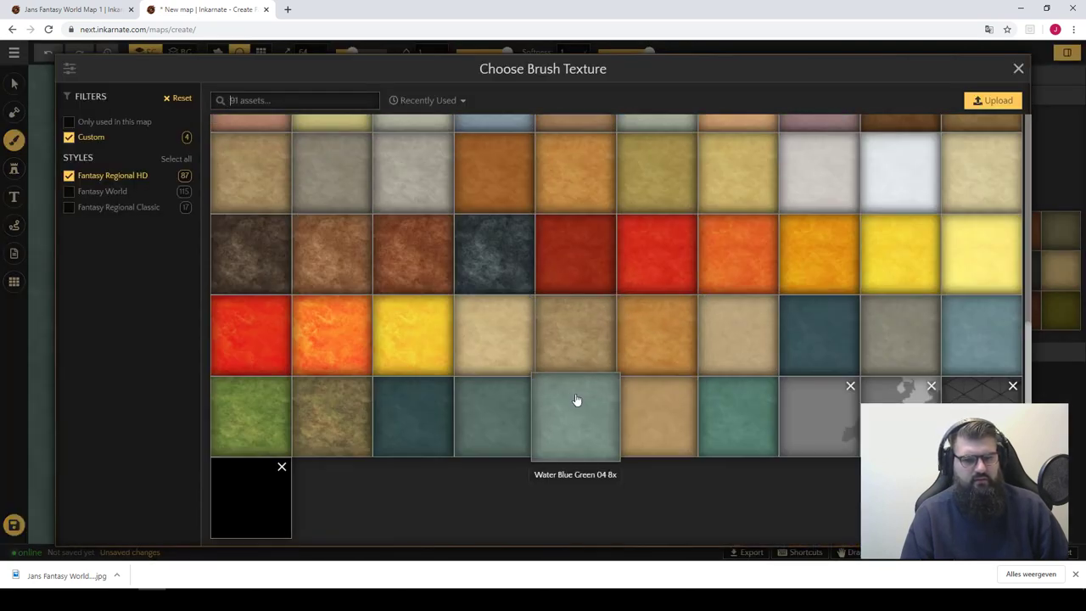
click(476, 410)
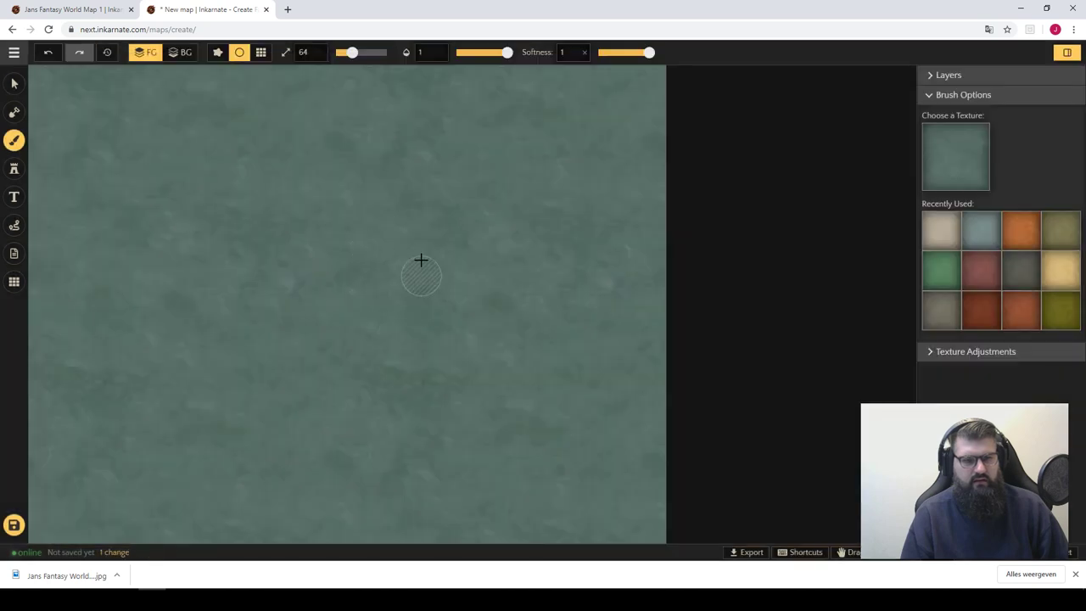
click(944, 167)
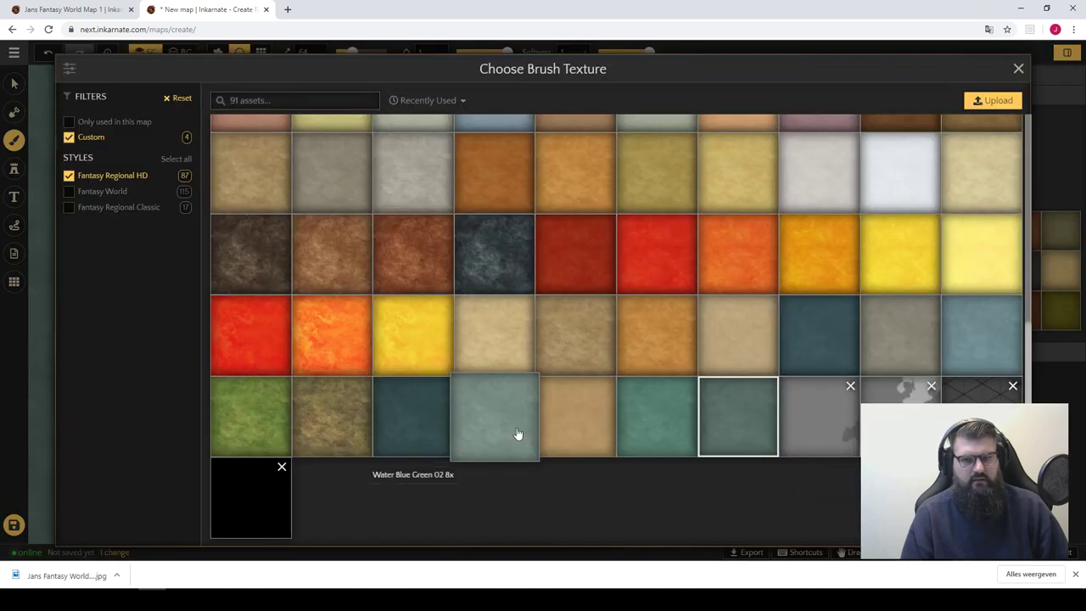
click(709, 415)
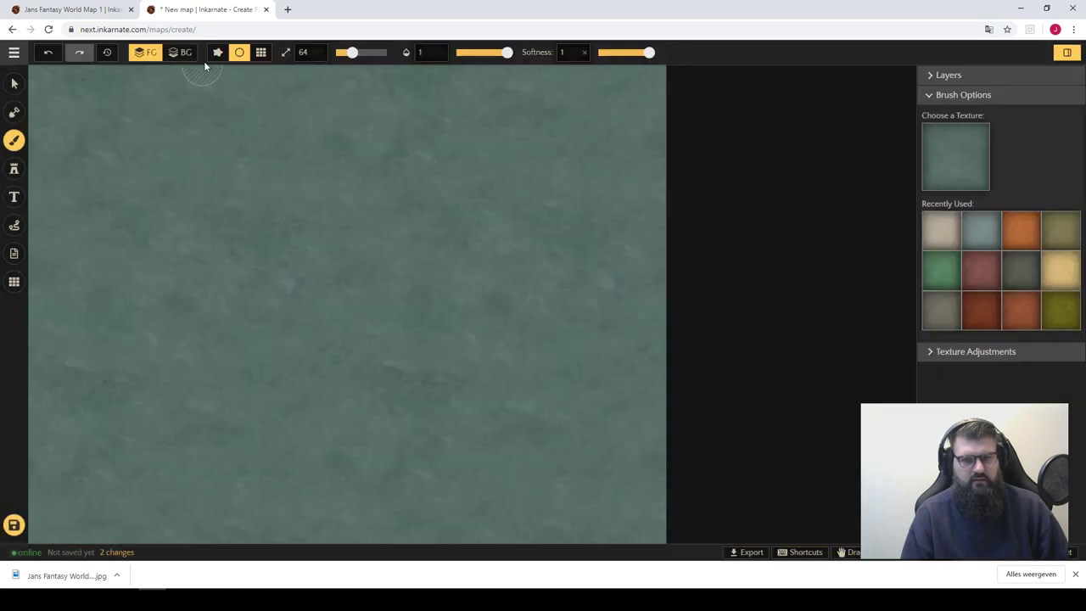
- Paint a teal water test stroke on the background layer, then close the scratch map
click(181, 53)
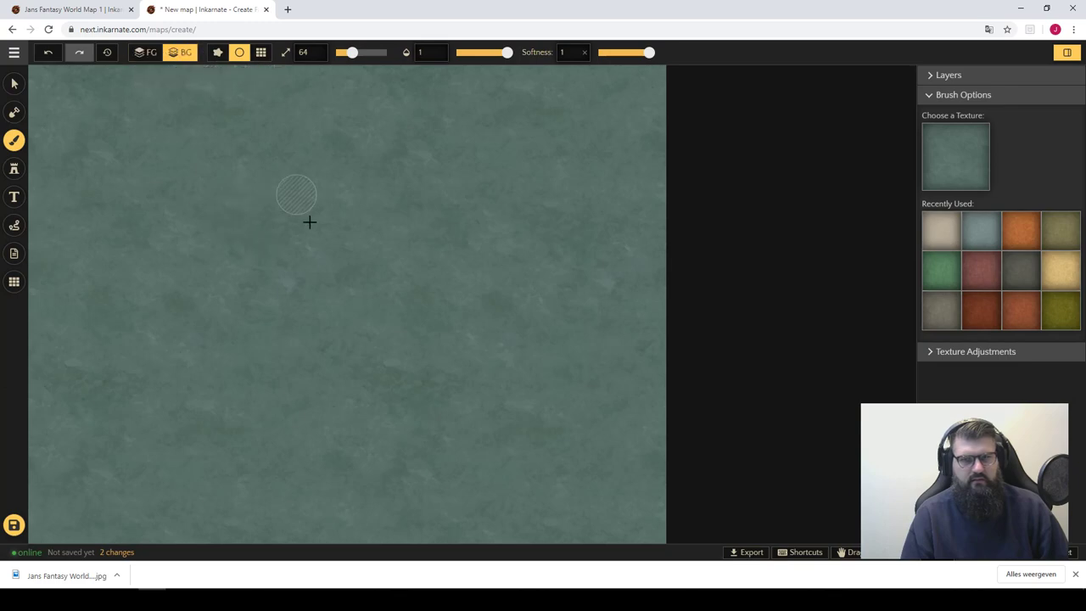
click(950, 177)
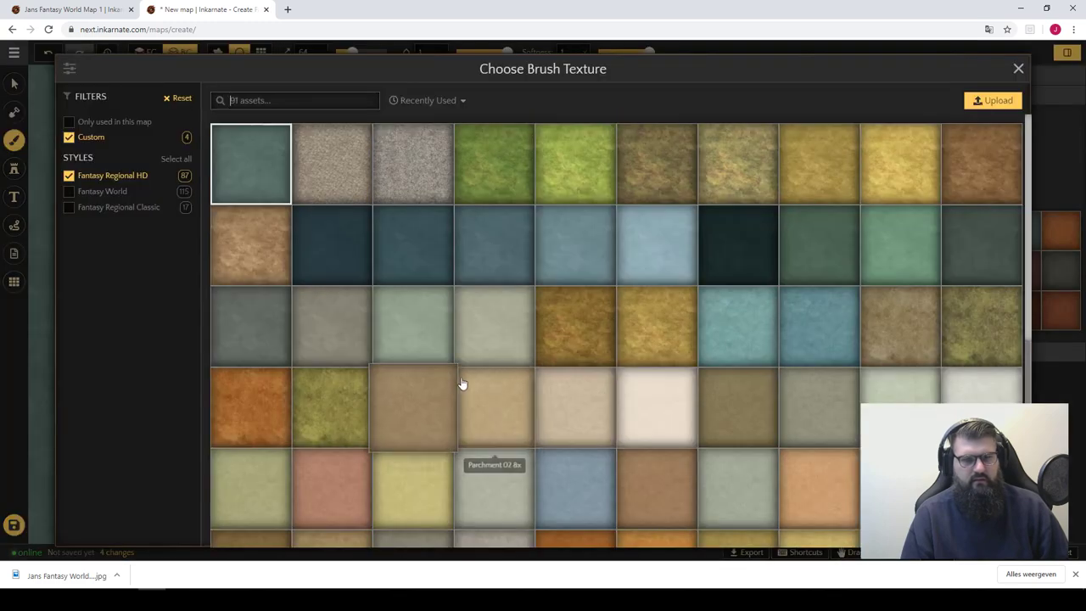
scroll(461, 476, down, 5)
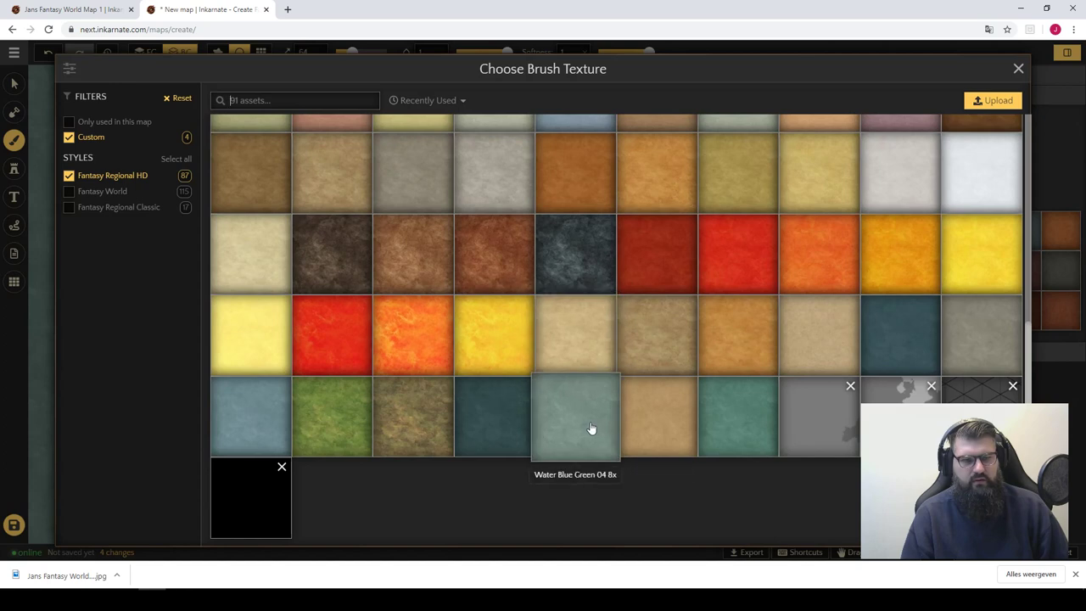
click(505, 416)
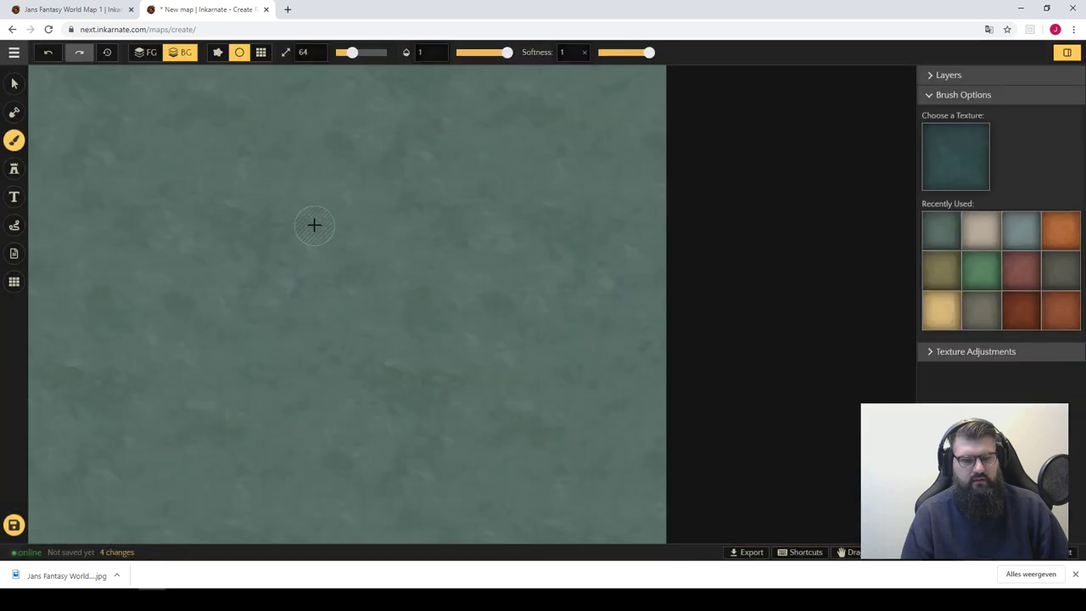
mouse_move(313, 223)
mouse_down()
mouse_move(353, 240)
mouse_move(411, 223)
mouse_up()
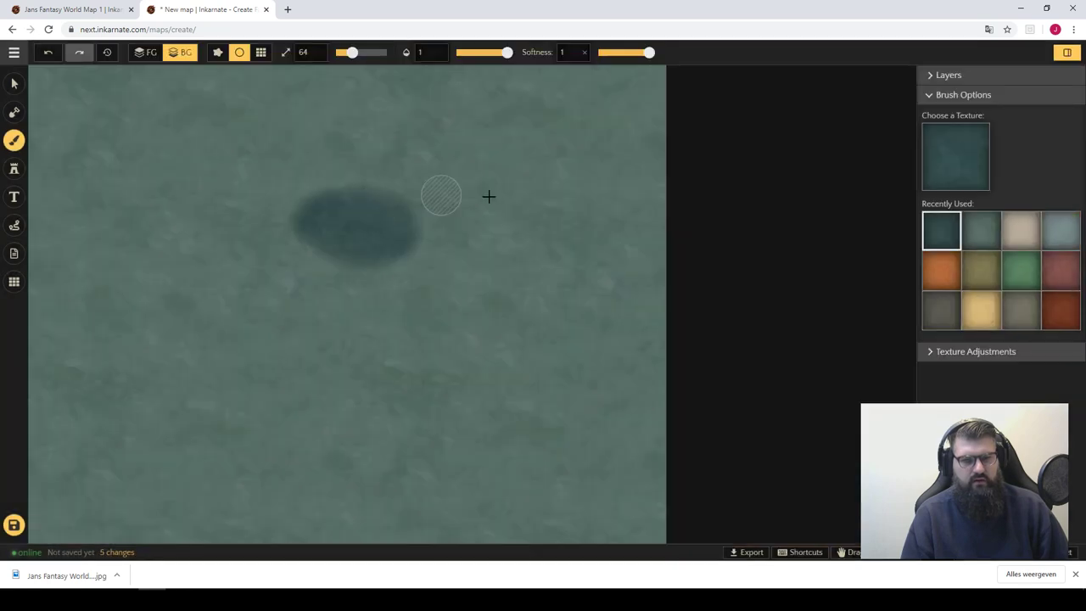
click(265, 9)
click(581, 105)
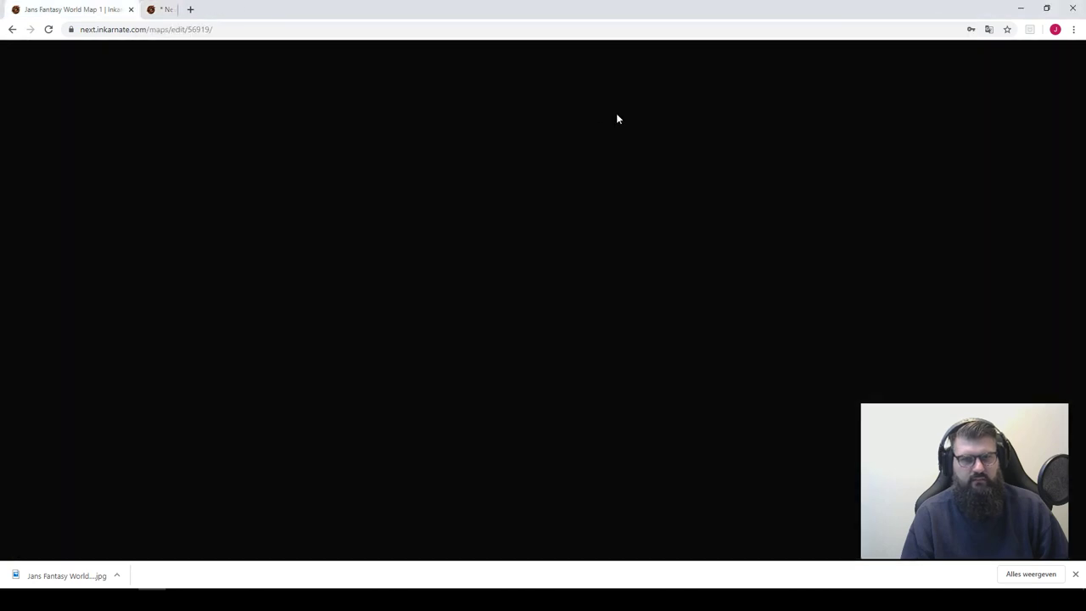
- Paint the world map's top, right and lower sea with Water Blue Green, then save
click(961, 167)
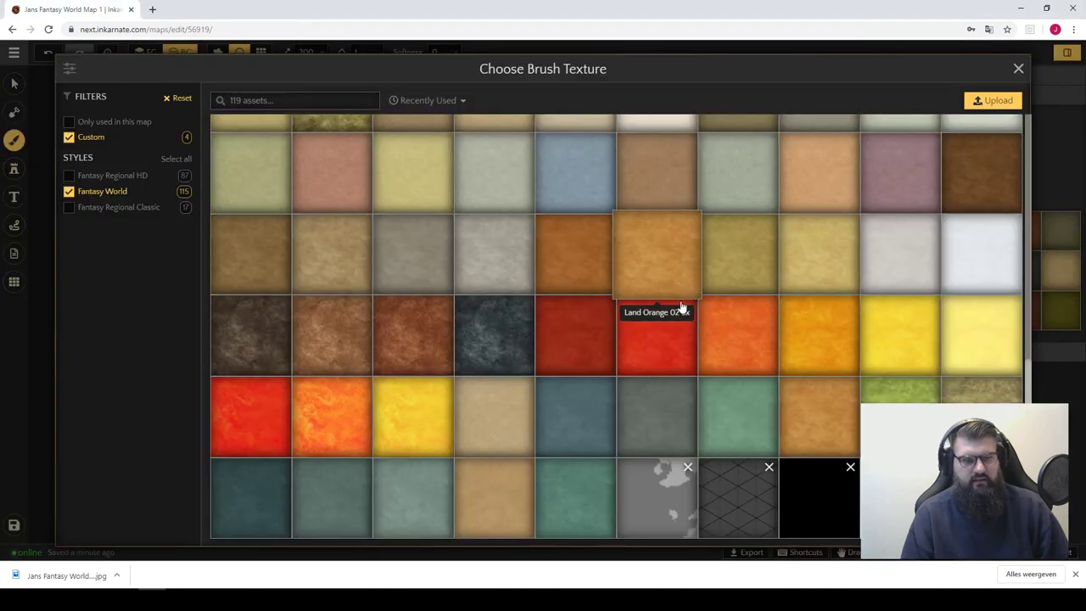
click(348, 505)
mouse_move(226, 211)
mouse_down()
mouse_move(243, 190)
mouse_move(475, 140)
mouse_up()
mouse_move(605, 130)
mouse_down()
mouse_move(727, 122)
mouse_move(771, 387)
mouse_move(705, 110)
mouse_move(556, 496)
mouse_move(449, 124)
mouse_move(385, 203)
mouse_move(296, 484)
mouse_move(238, 509)
mouse_up()
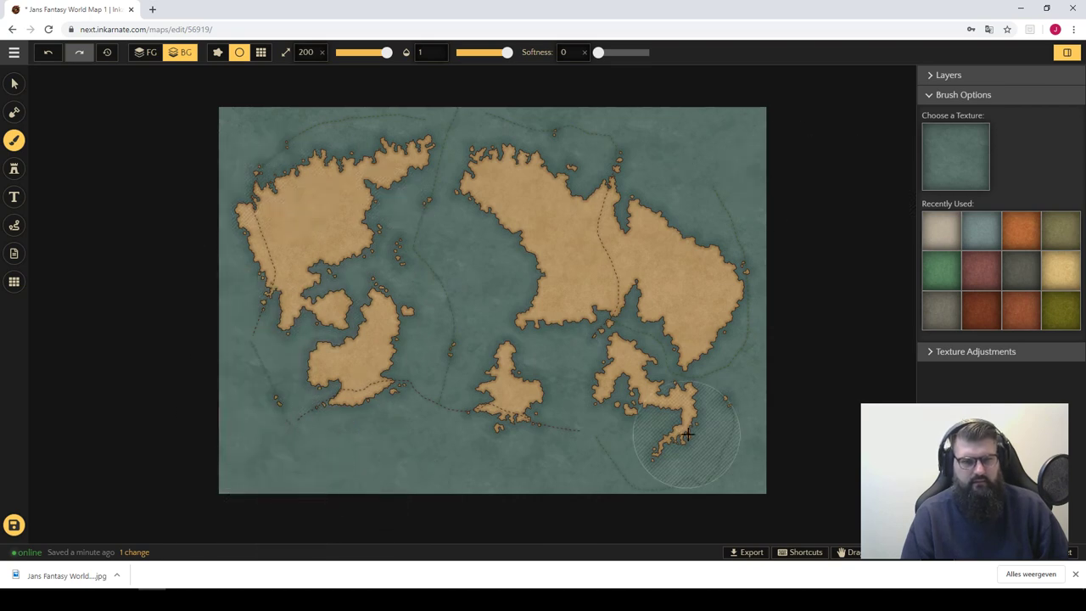
click(14, 524)
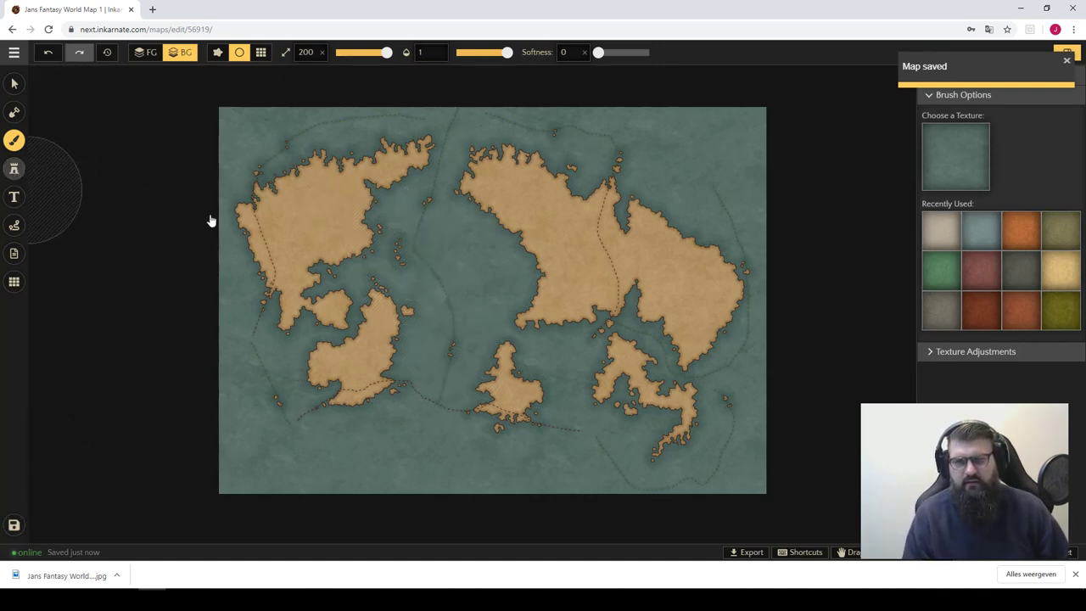
- Set mountain stamps to size 50 and place peaks along the northern dashed line
key(s)
scroll(250, 211, up, 3)
scroll(267, 186, up, 2)
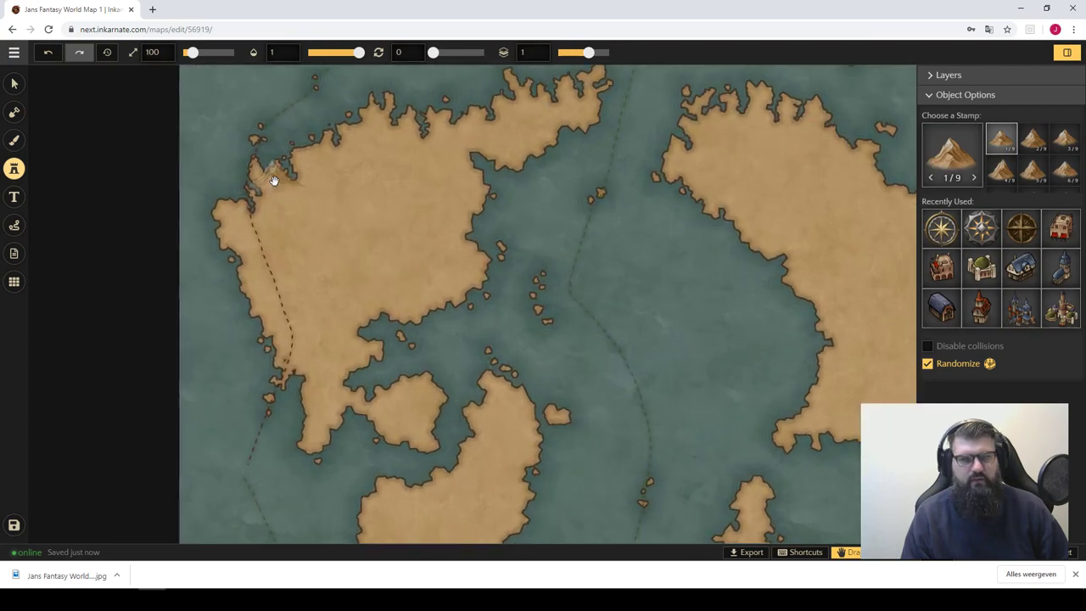
scroll(268, 188, up, 2)
scroll(250, 229, up, 2)
scroll(322, 184, down, 1)
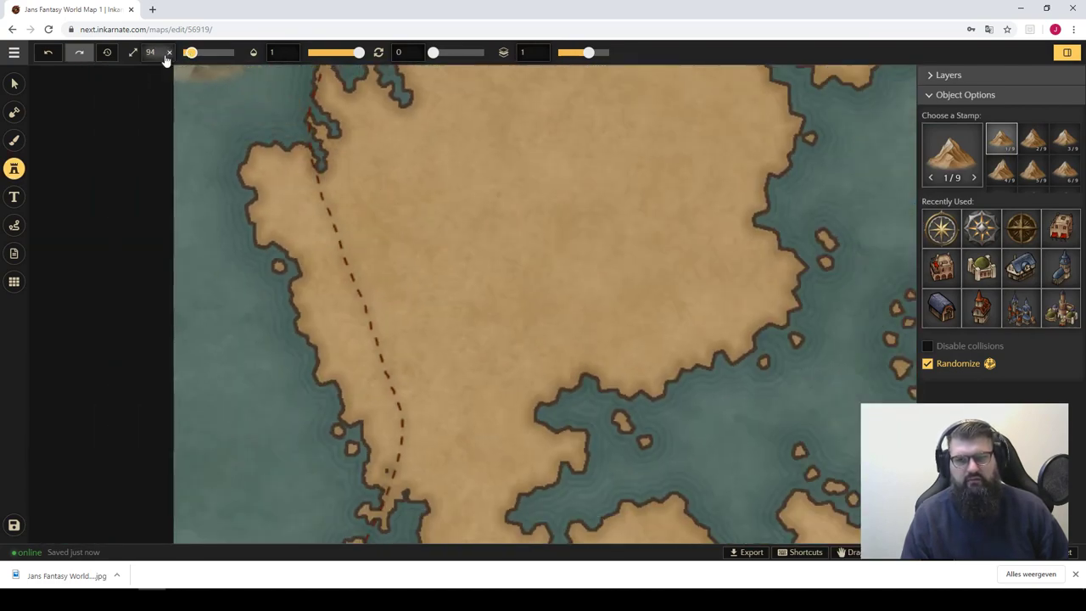
click(48, 52)
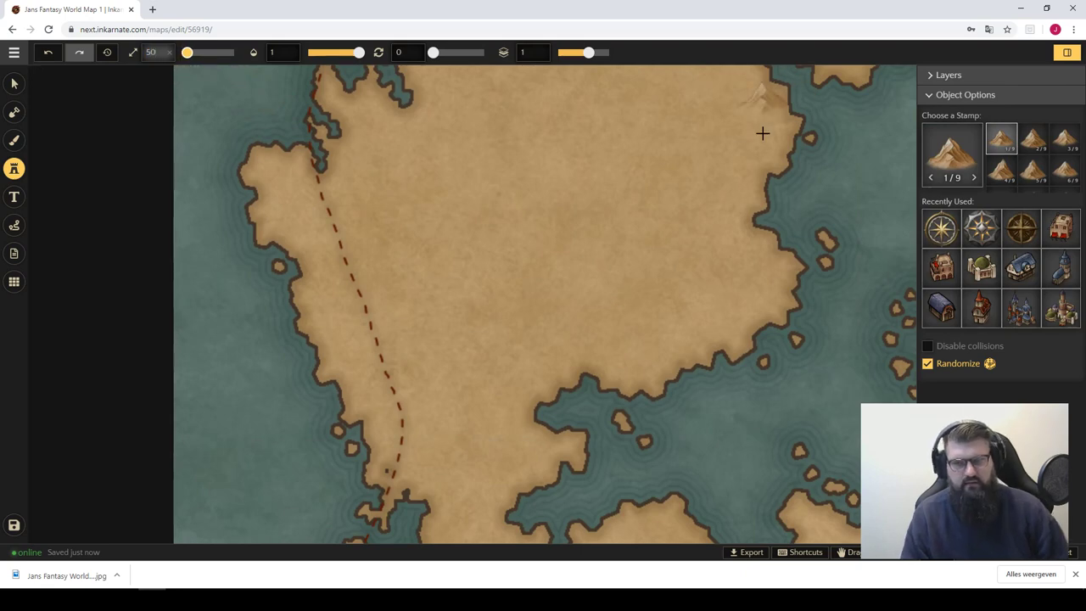
click(296, 194)
click(327, 202)
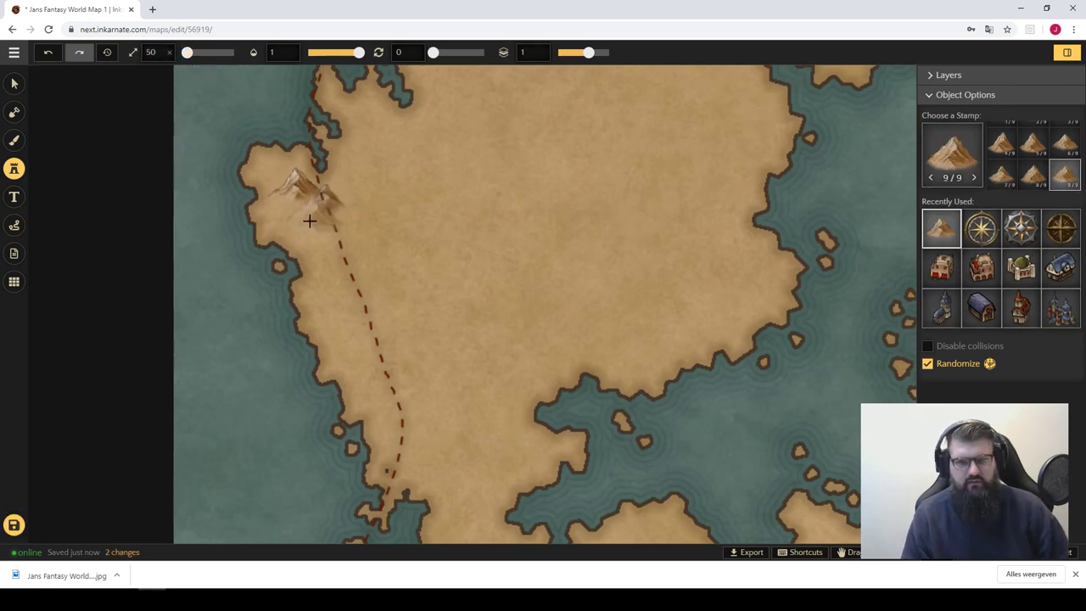
click(310, 219)
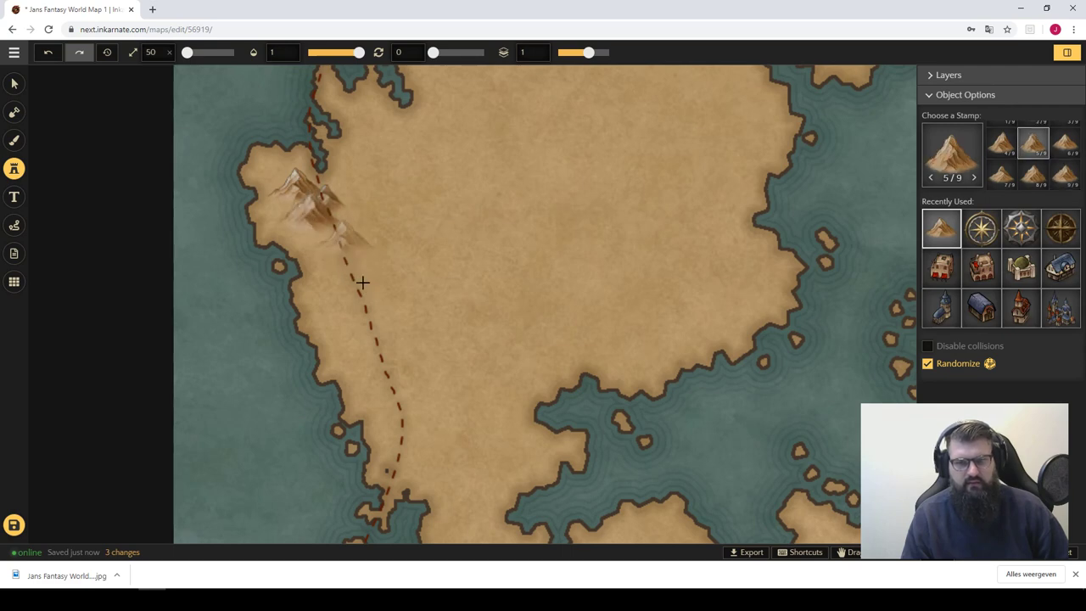
click(363, 282)
click(354, 276)
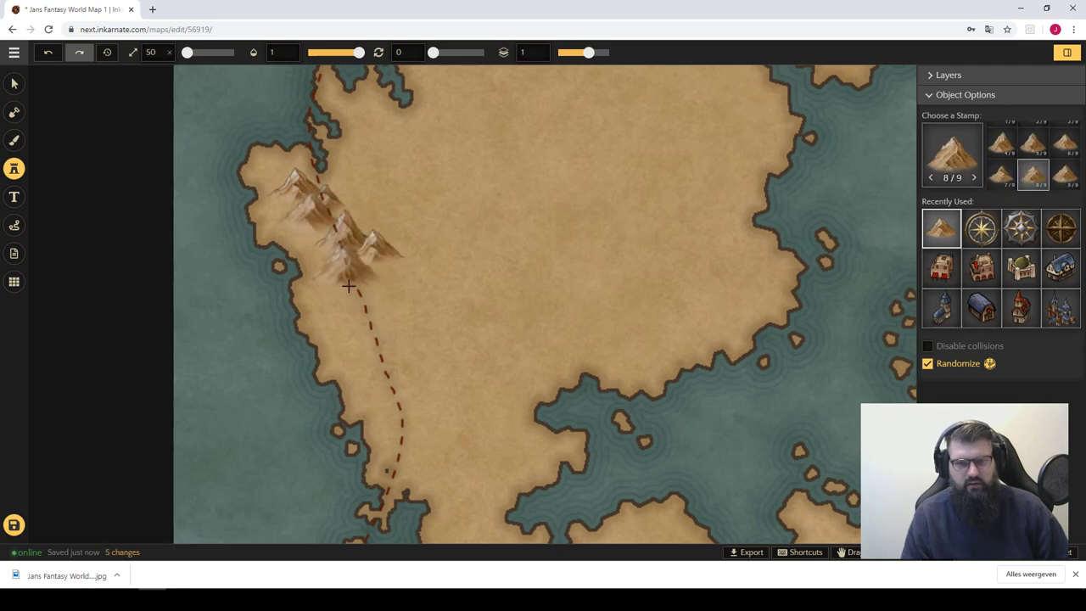
click(354, 294)
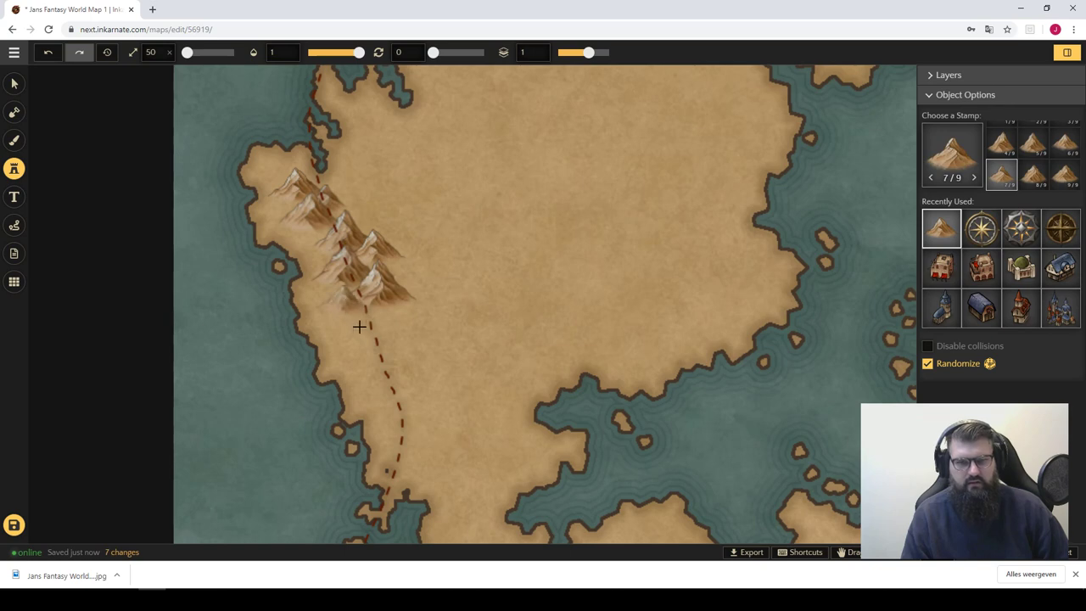
- Extend the mountain range south to the coast and add smaller foothills to its east
click(362, 328)
click(377, 322)
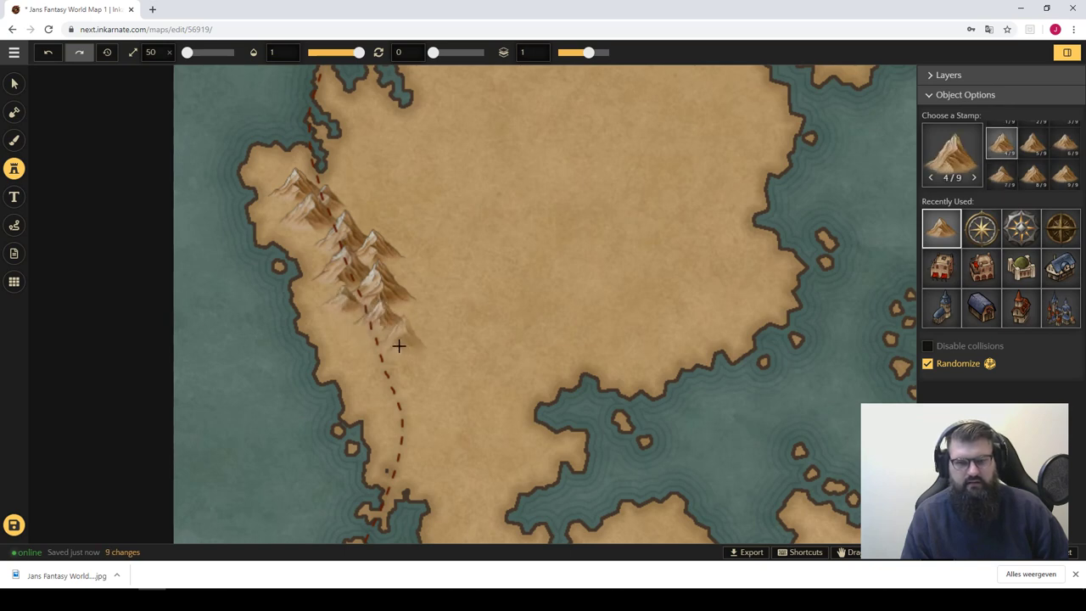
click(406, 312)
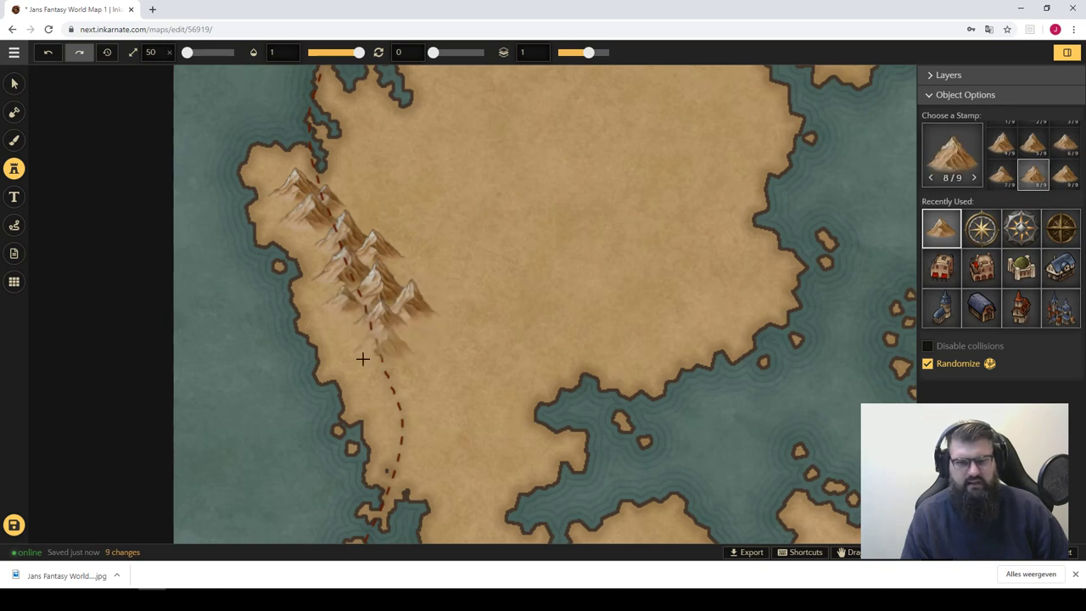
click(395, 356)
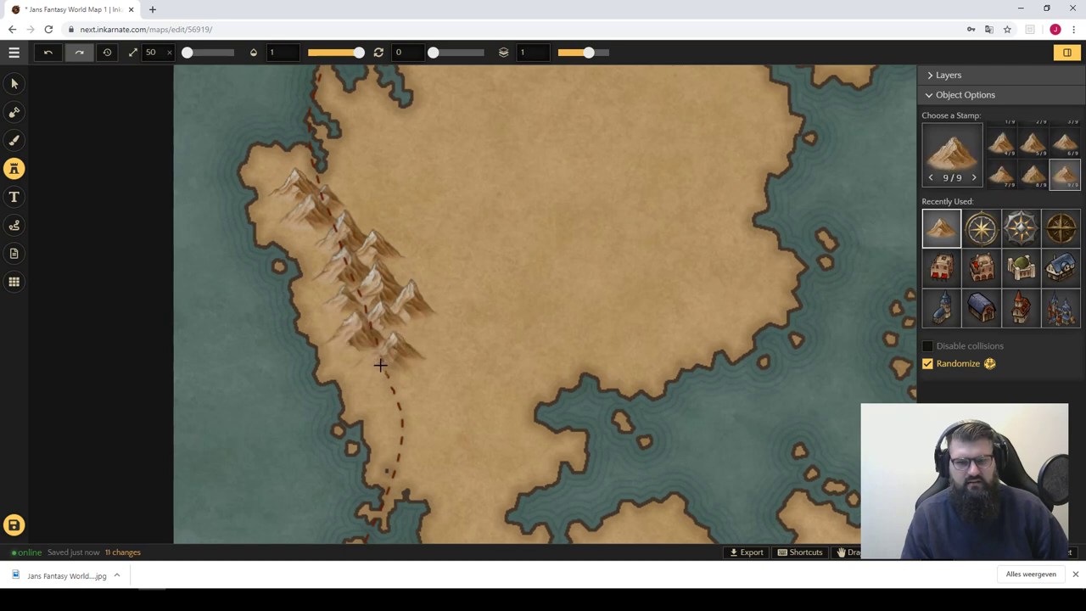
click(375, 372)
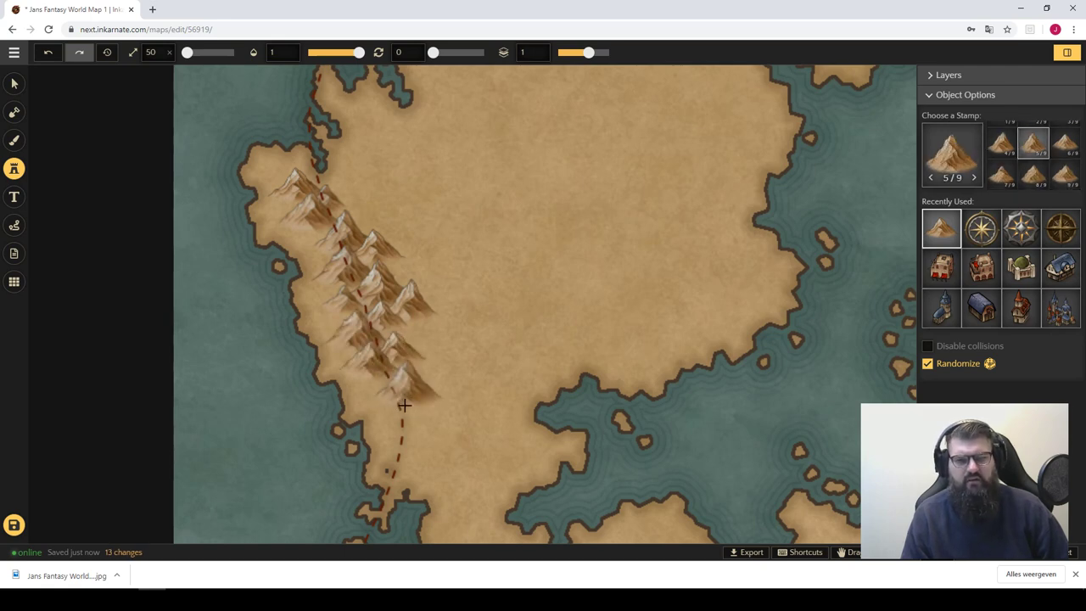
click(400, 405)
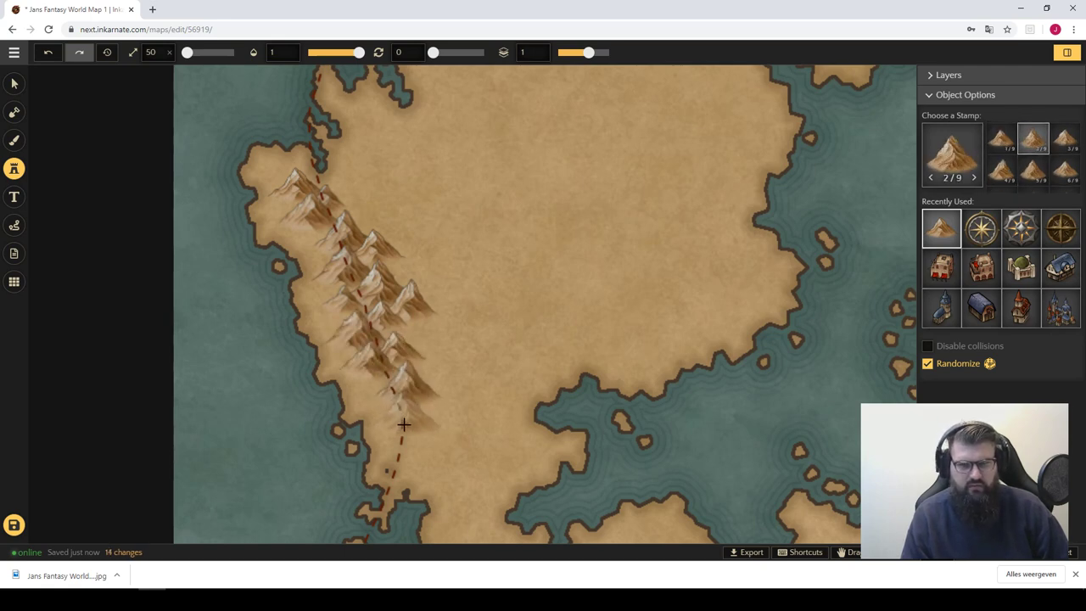
click(403, 424)
click(409, 454)
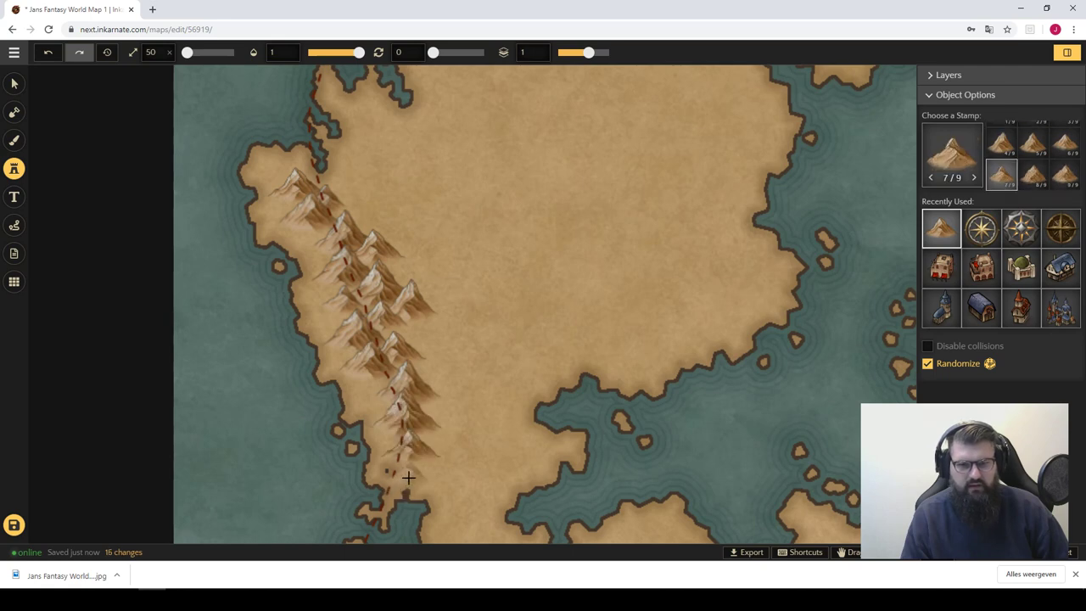
click(479, 528)
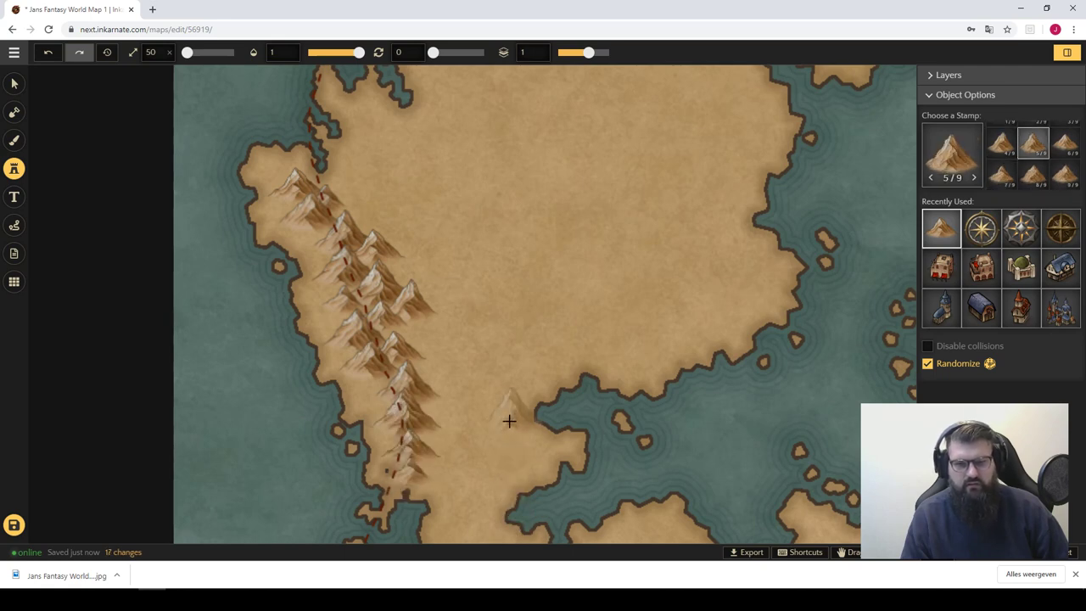
click(430, 414)
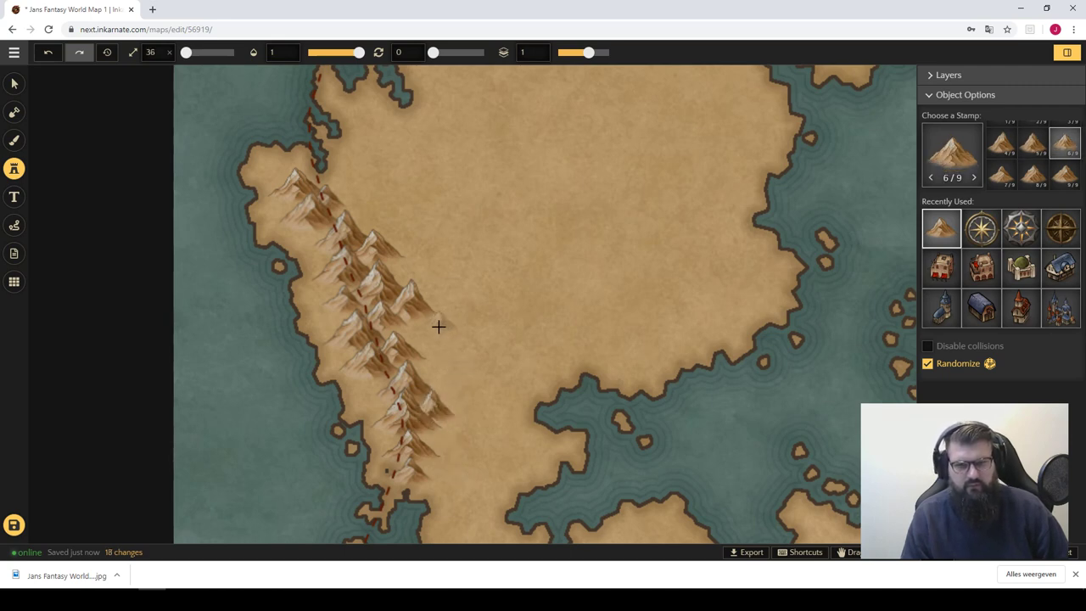
click(452, 282)
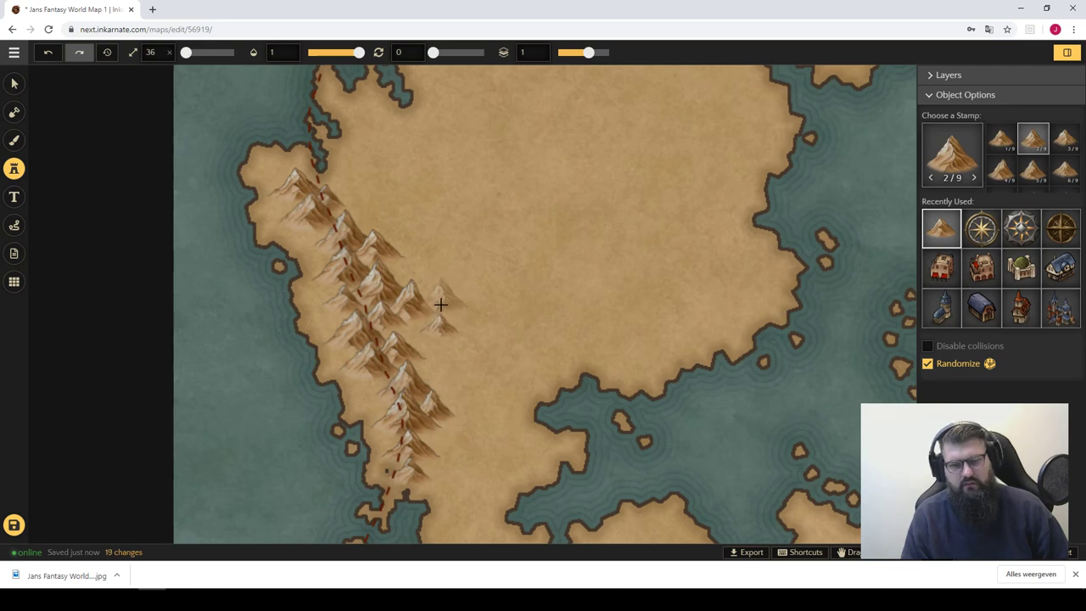
click(454, 276)
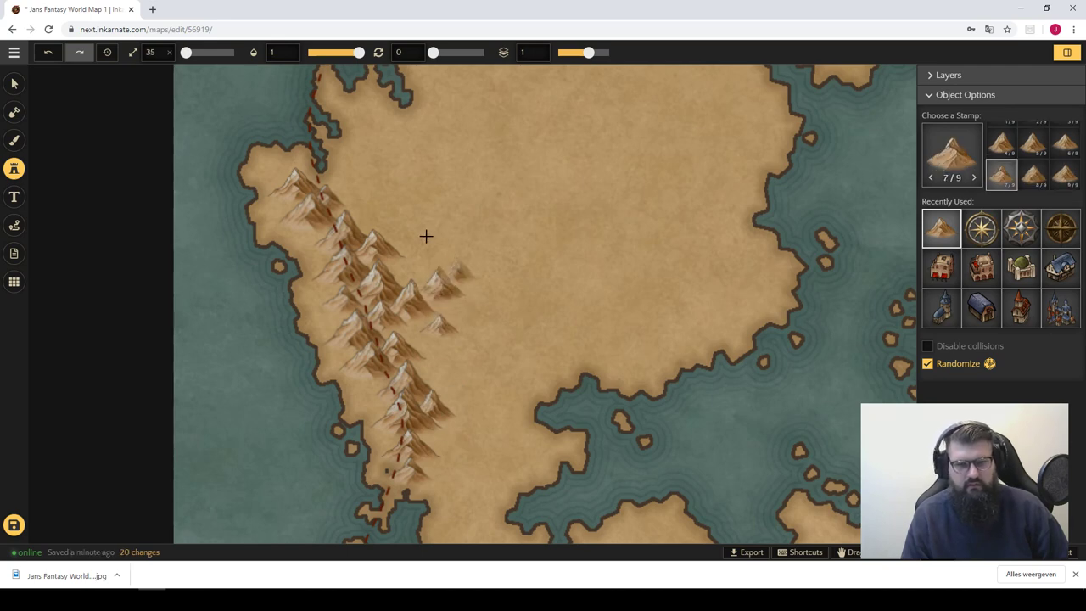
click(497, 295)
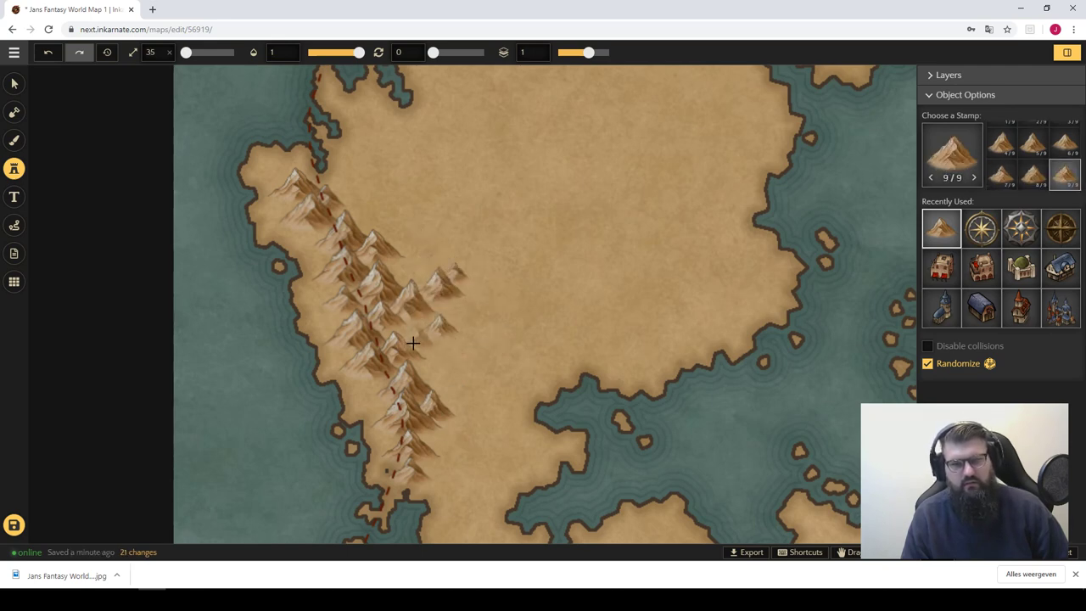
- With the Select tool, delete four mountain stamps, including the lowest, from the western range
click(23, 95)
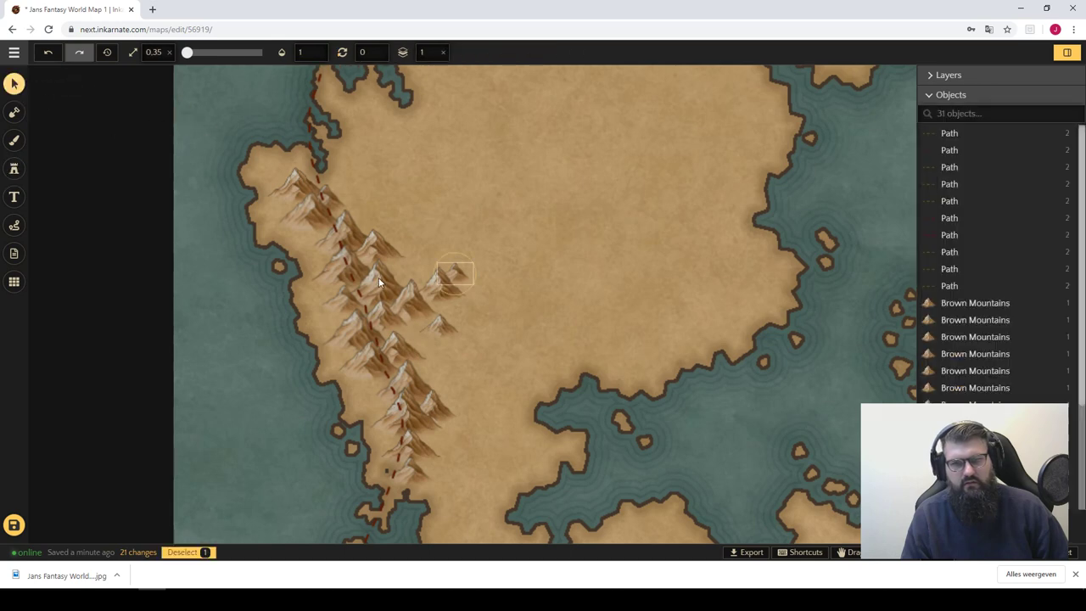
click(356, 329)
key(Delete)
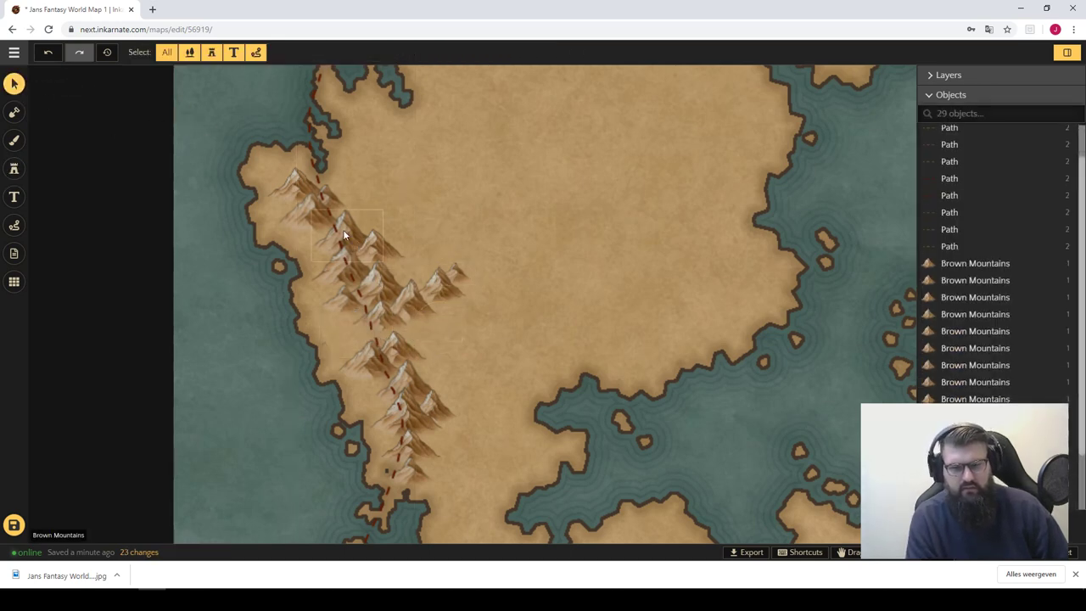
click(344, 268)
key(Delete)
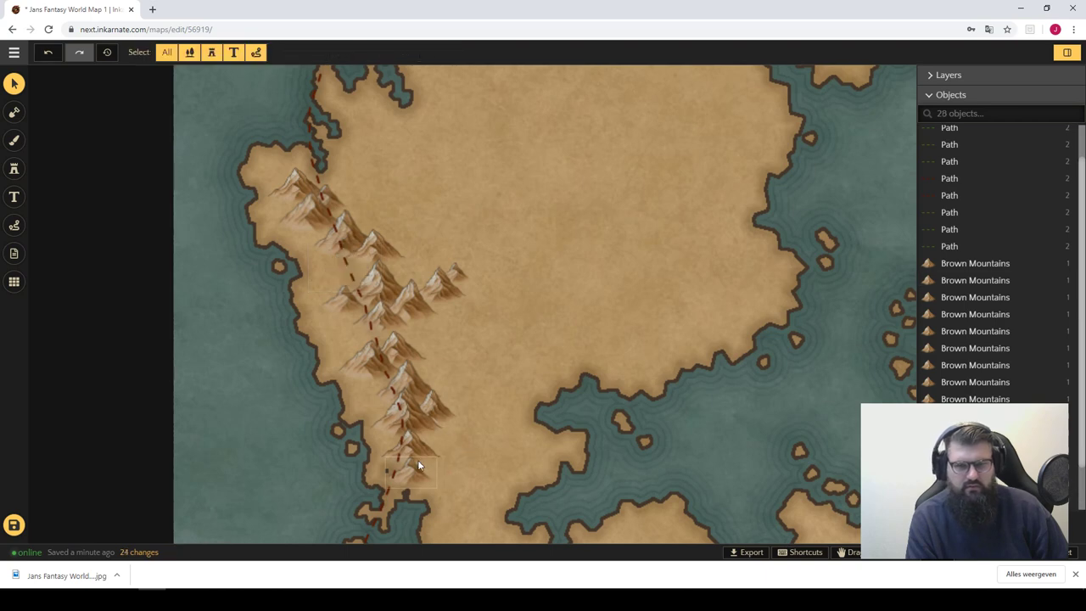
click(408, 372)
key(Delete)
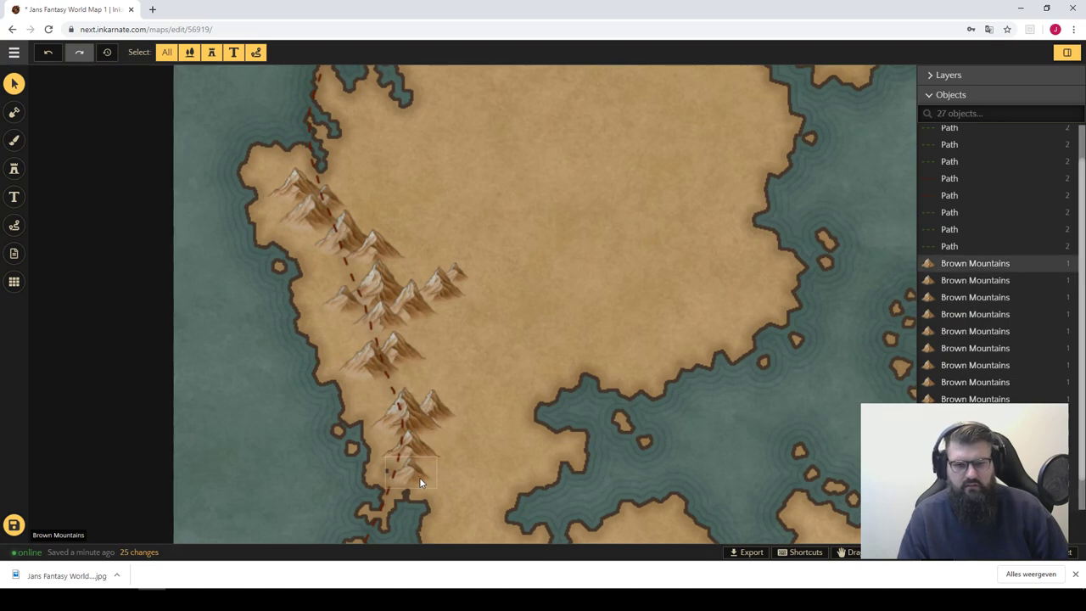
click(419, 482)
key(Delete)
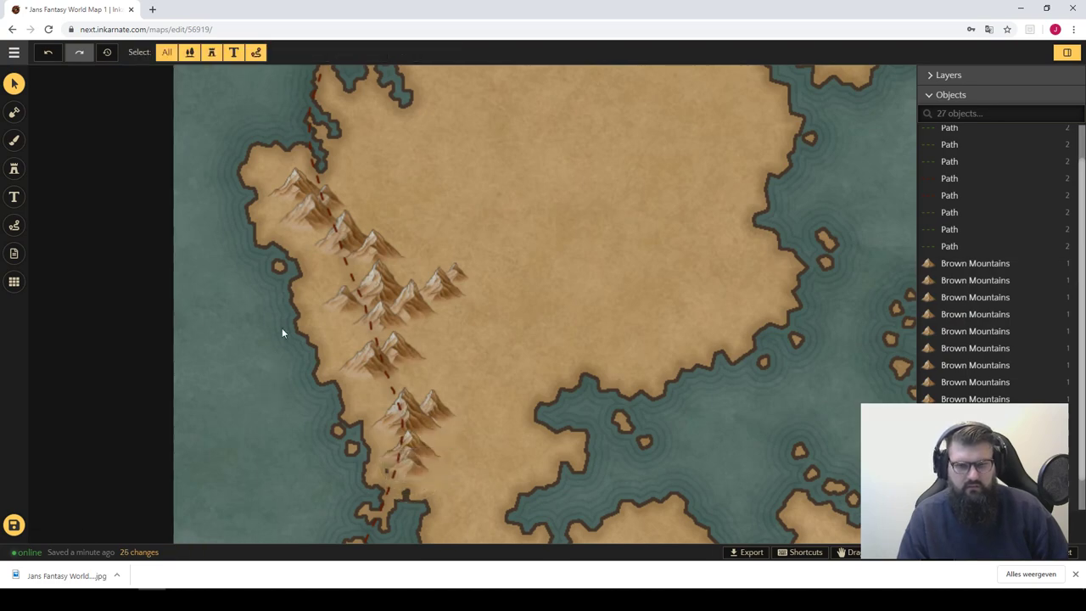
- Bring the southern islands into view and switch back to the object stamp tool
scroll(286, 320, down, 5)
scroll(451, 325, up, 2)
drag(450, 325, 404, 265)
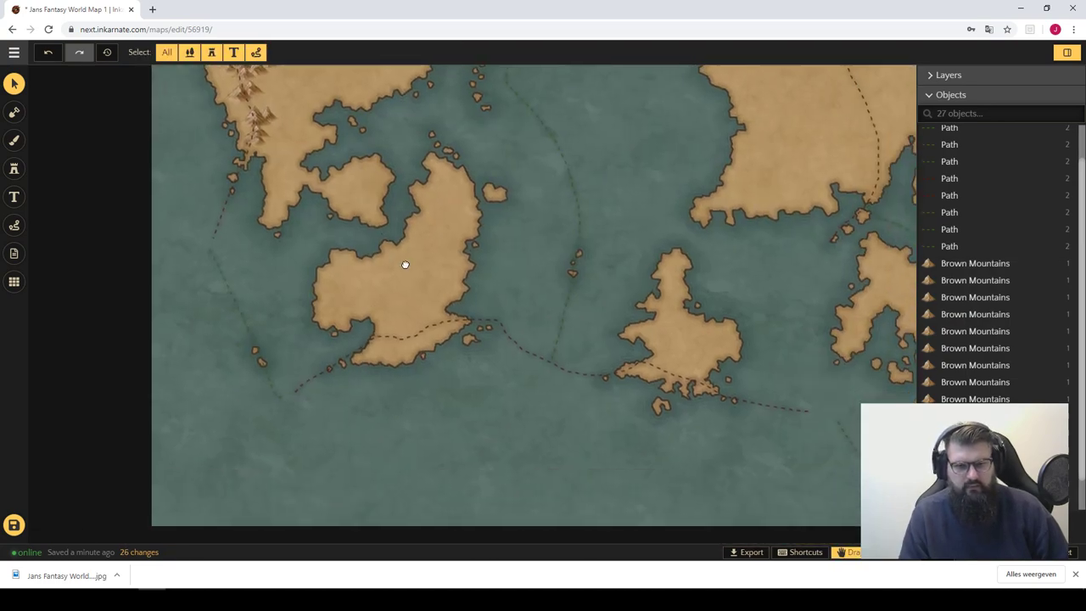
scroll(433, 332, up, 3)
scroll(390, 315, up, 2)
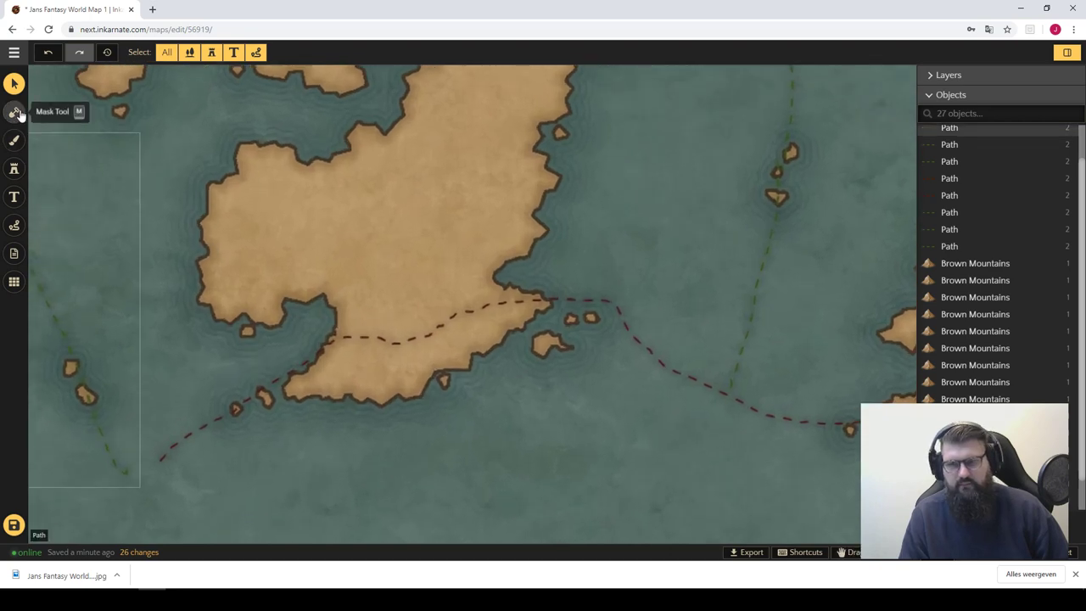
click(14, 112)
click(14, 168)
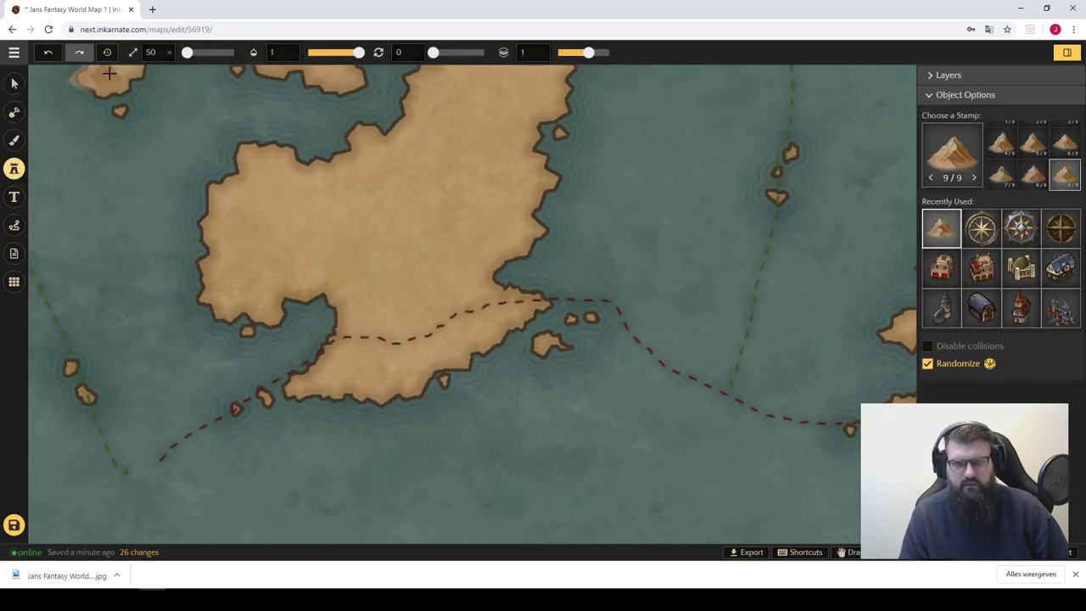
- Build a mountain ridge along the southern peninsula's dashed boundary, varying shapes and undoing one stamp
click(357, 351)
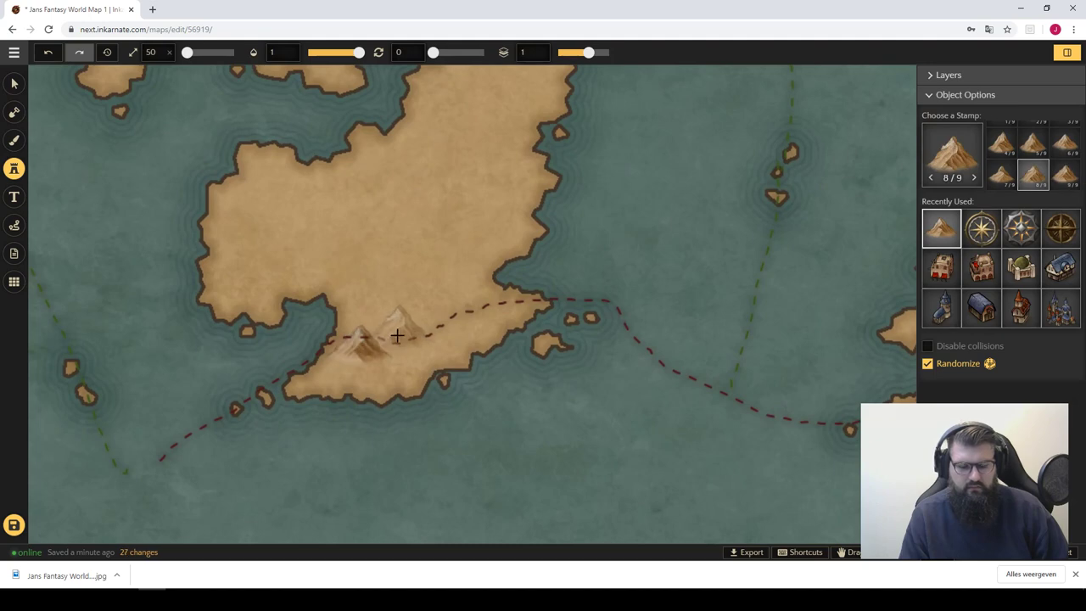
click(384, 336)
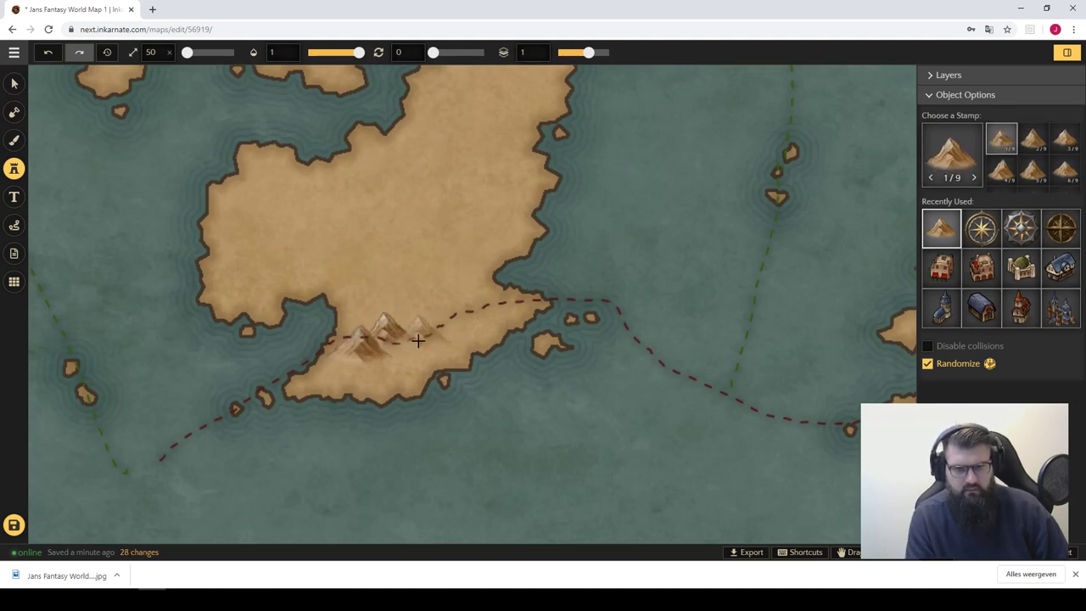
click(395, 355)
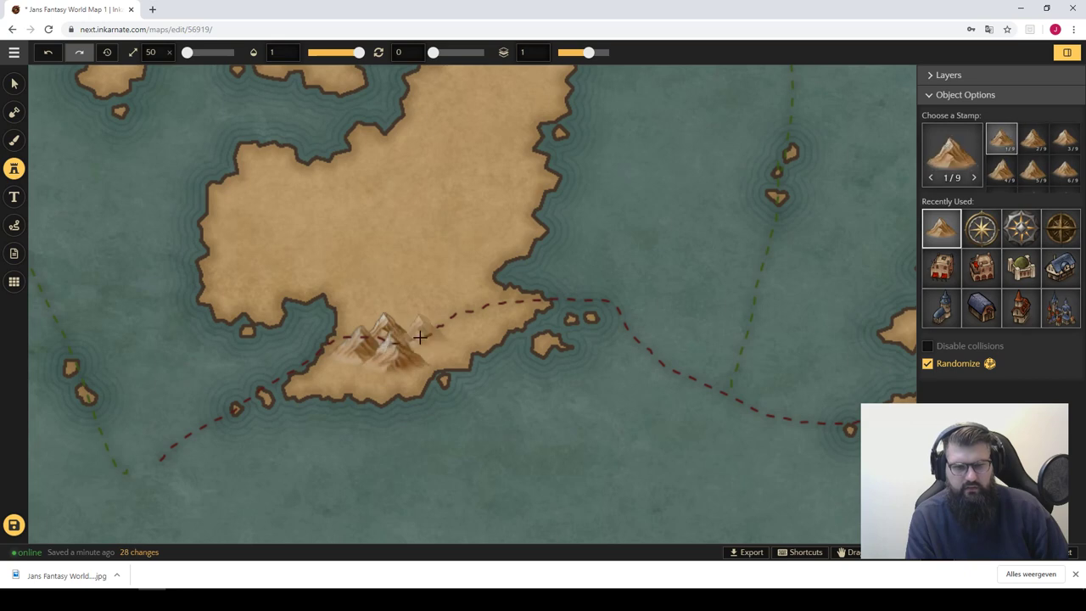
key(ctrl+z)
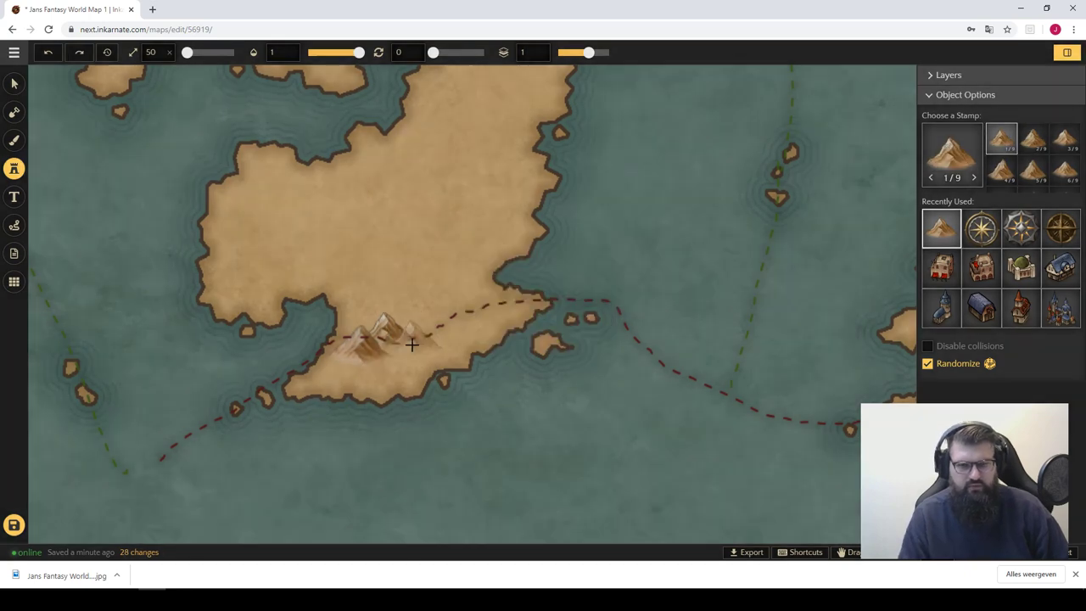
key(e)
key(e)
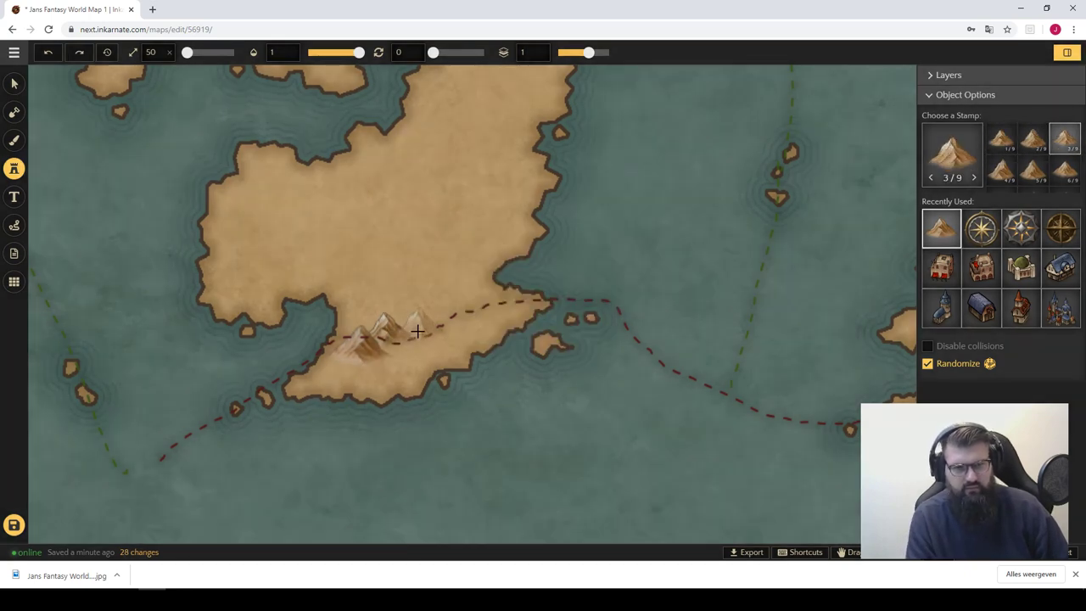
key(e)
click(415, 326)
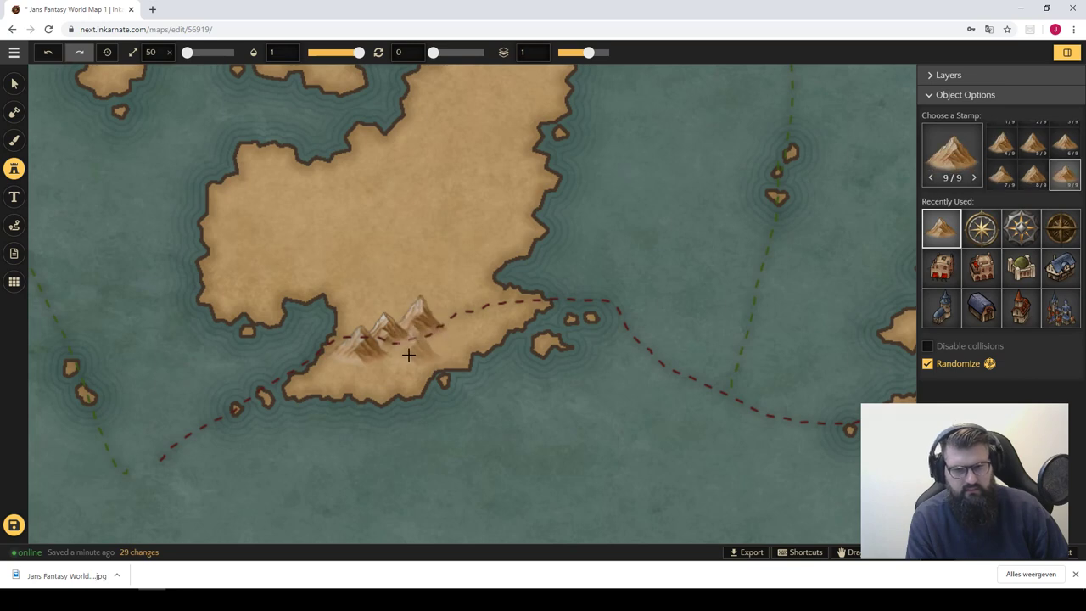
click(428, 345)
key(q)
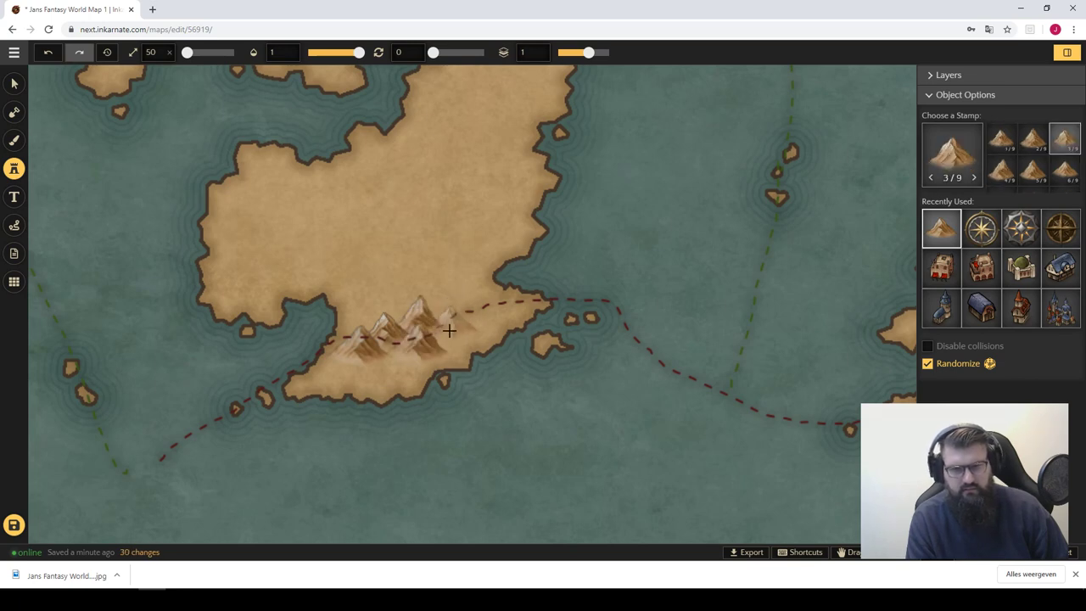
click(458, 318)
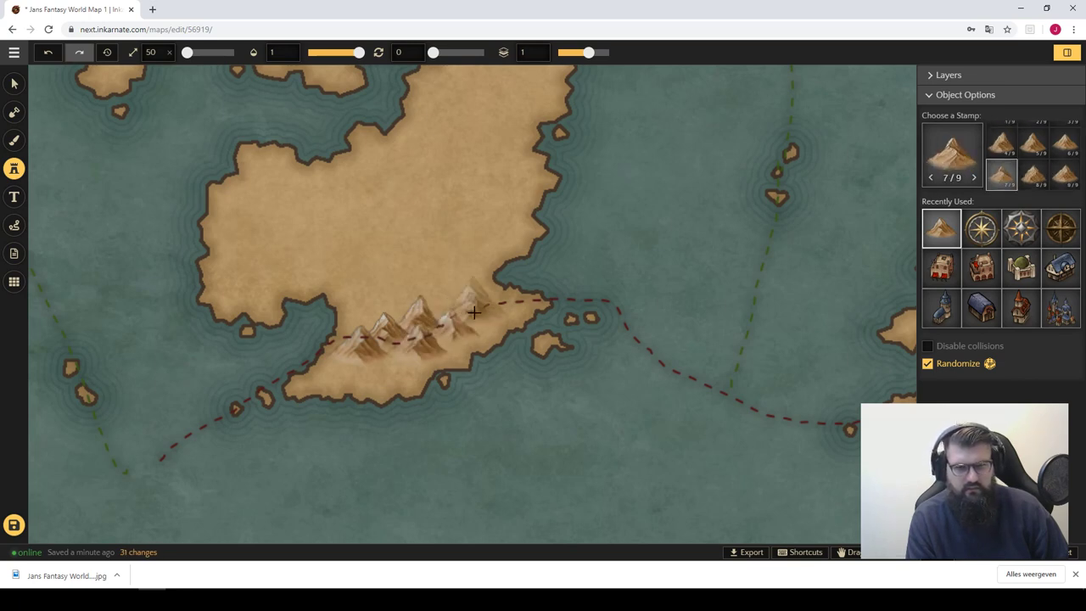
- Start mountains along the neighbouring island's peninsula boundary, undoing one misplaced stamp
drag(687, 357, 174, 303)
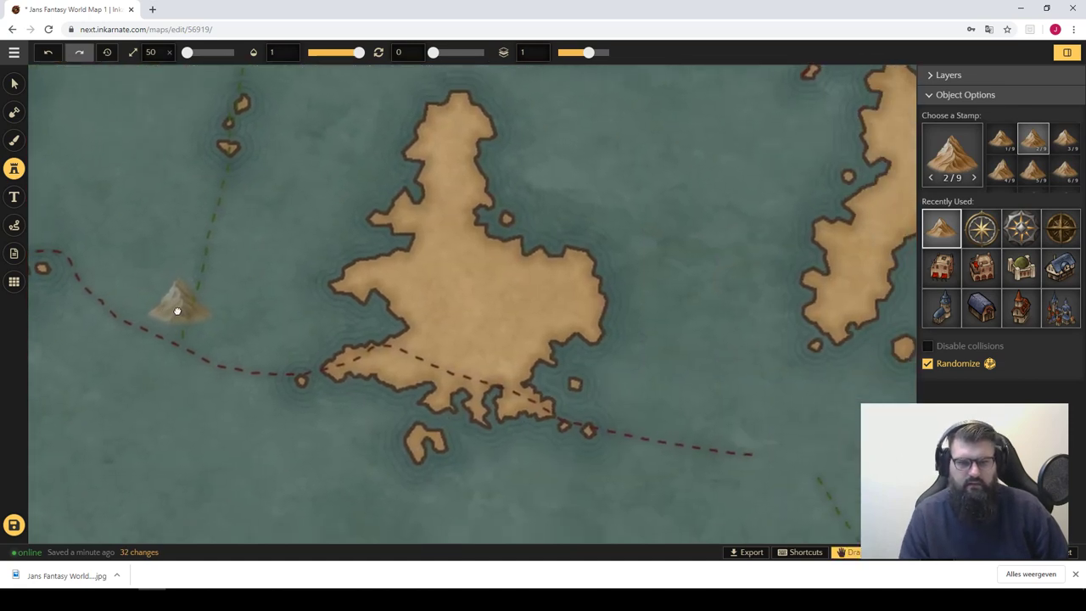
click(422, 354)
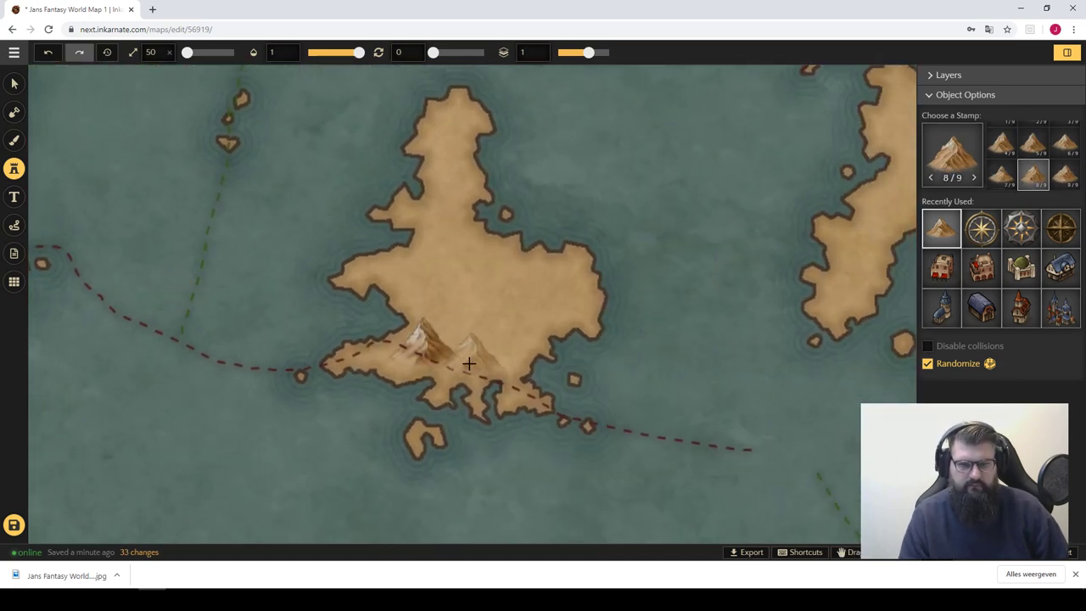
click(479, 322)
key(ctrl+z)
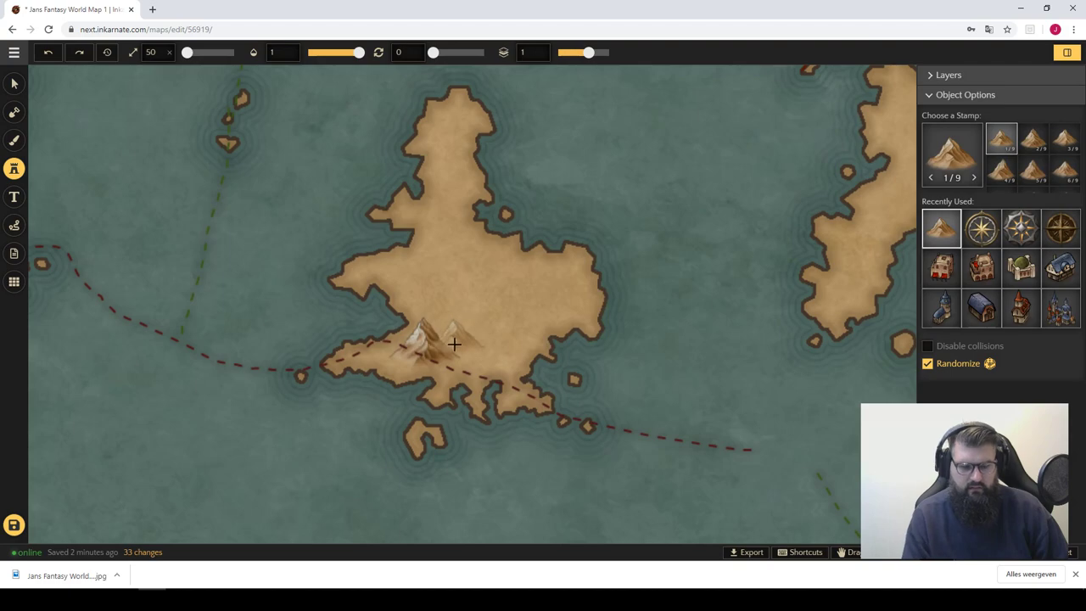
click(450, 342)
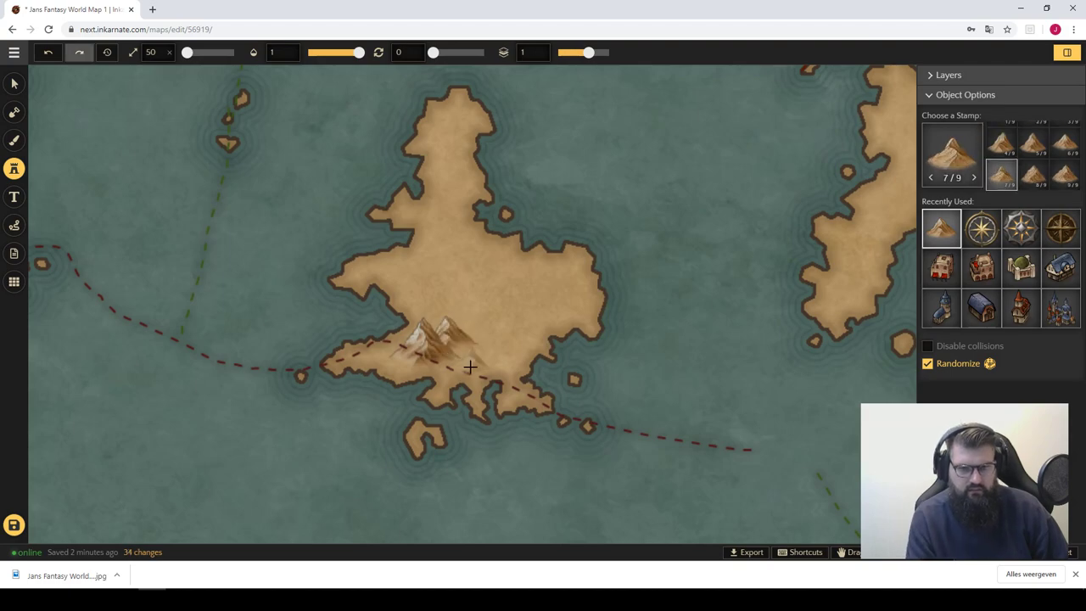
- Place one more stamp, then bring the large island's dashed border into view
click(683, 351)
drag(682, 351, 328, 368)
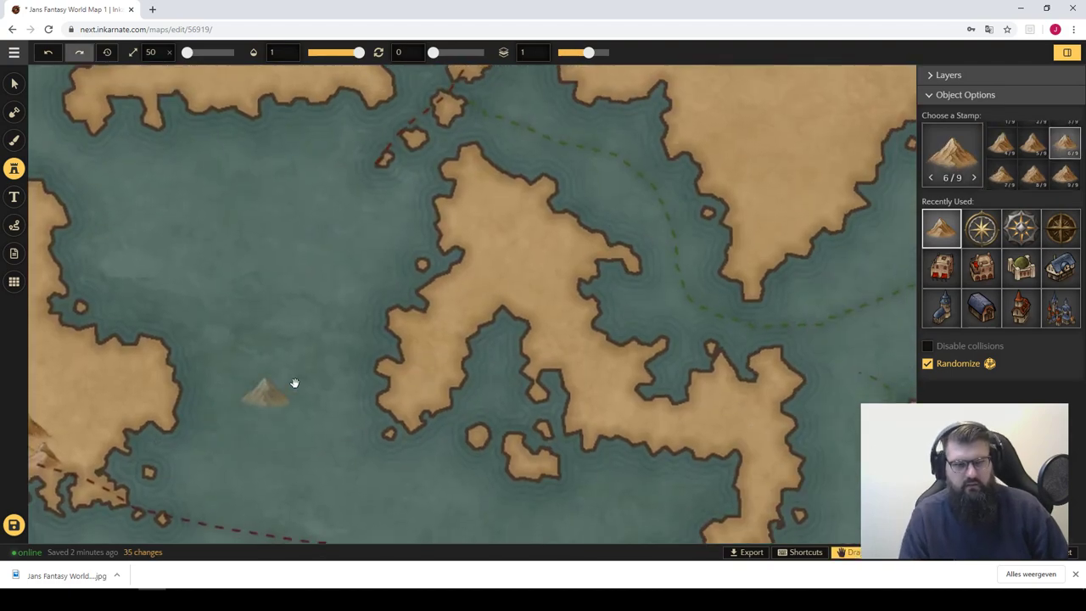
scroll(412, 363, down, 3)
scroll(365, 328, down, 1)
scroll(610, 436, down, 2)
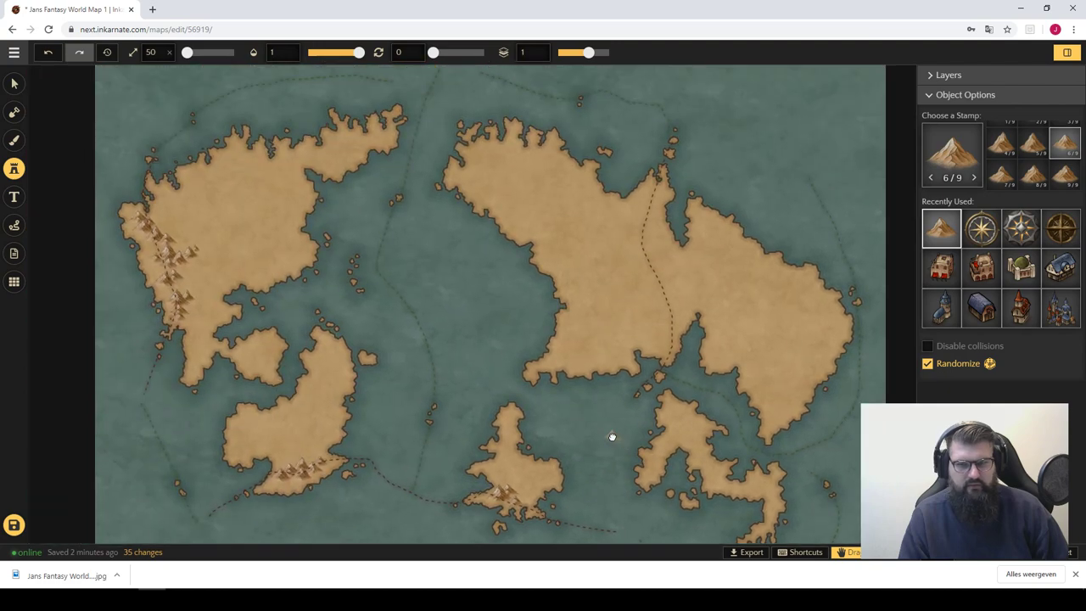
scroll(477, 371, up, 2)
scroll(494, 298, up, 3)
scroll(494, 298, up, 2)
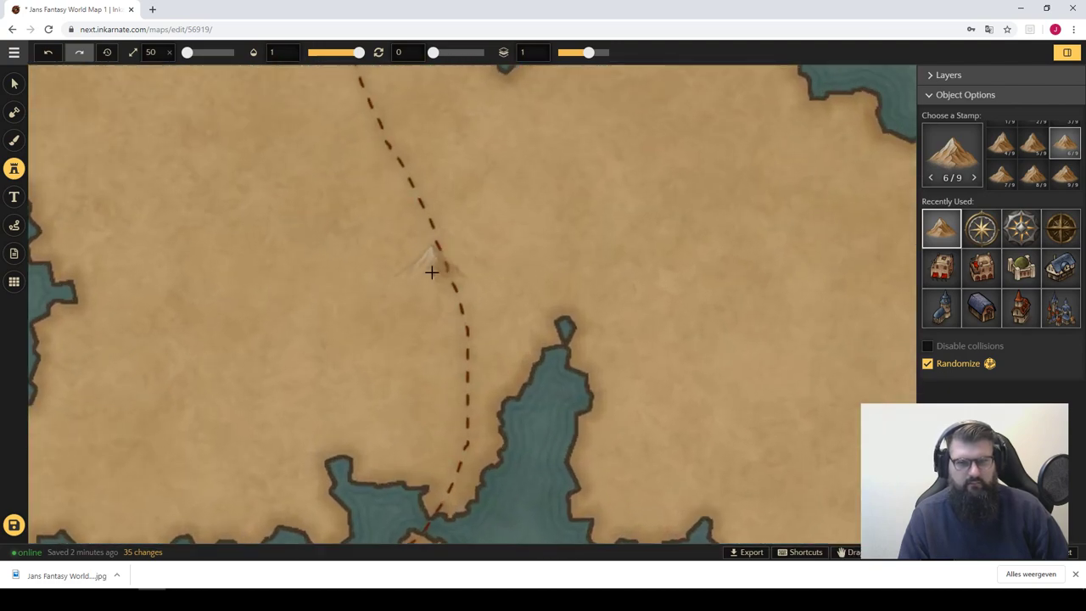
drag(432, 269, 446, 338)
scroll(448, 319, down, 1)
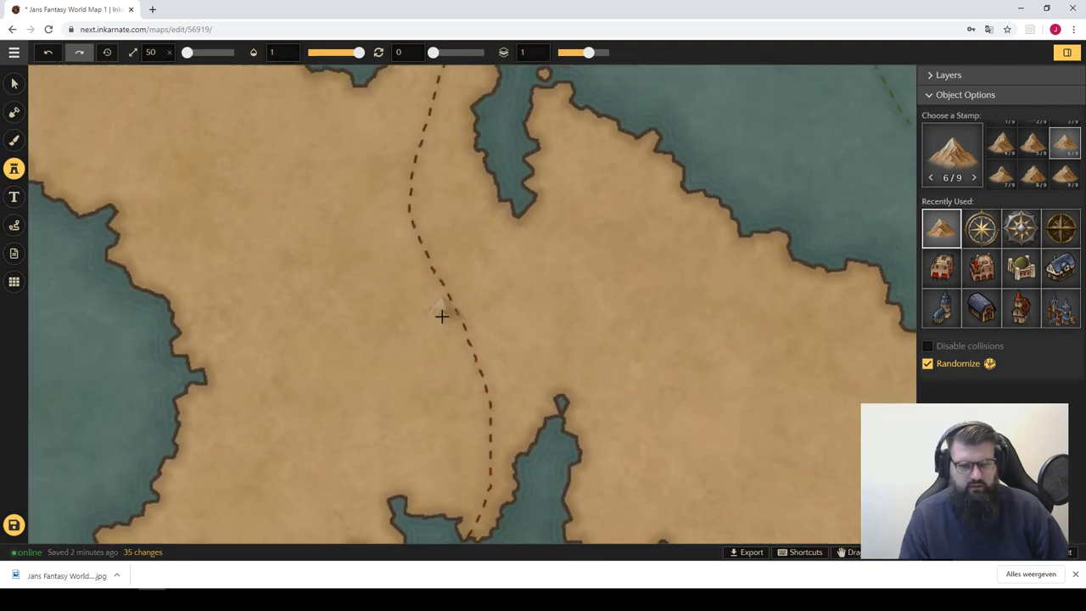
- Enlarge the mountain stamps and build upper and lower clusters along the dashed border
key(bracketright)
key(bracketright)
key(bracketright)
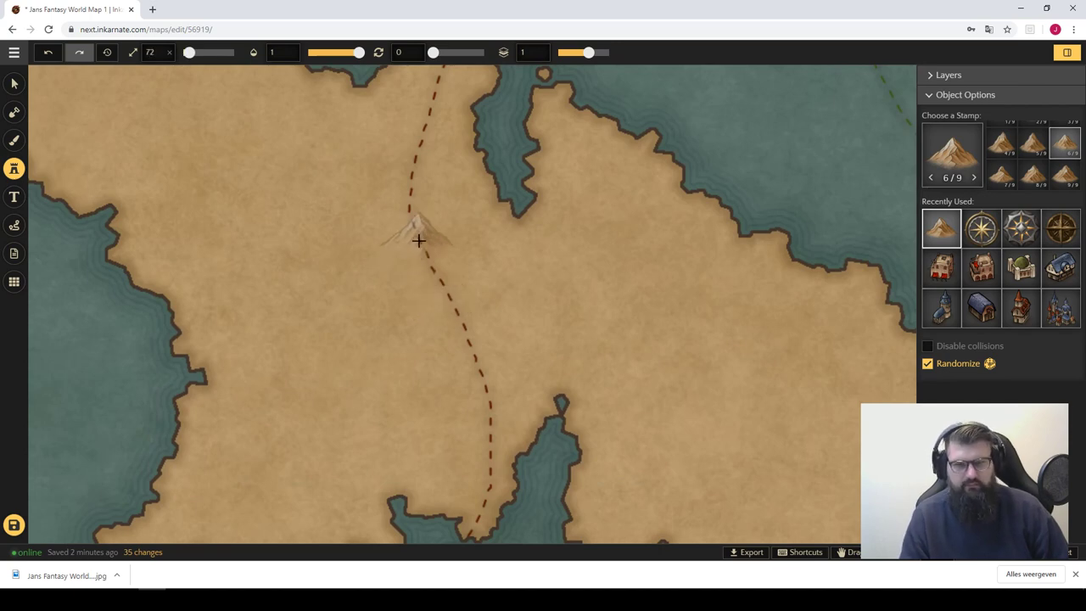
click(413, 208)
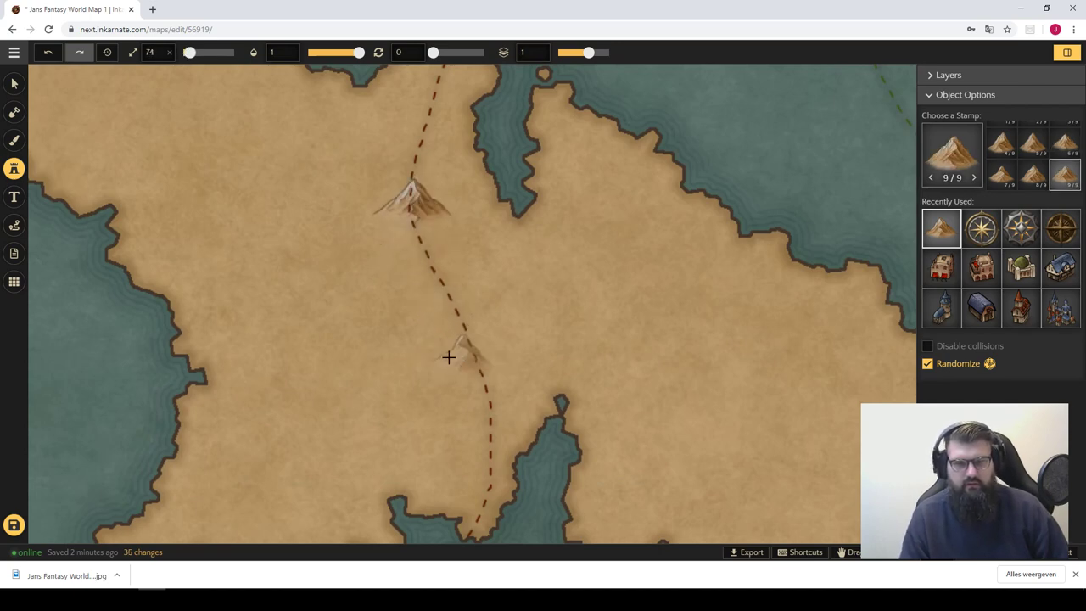
click(463, 356)
click(424, 193)
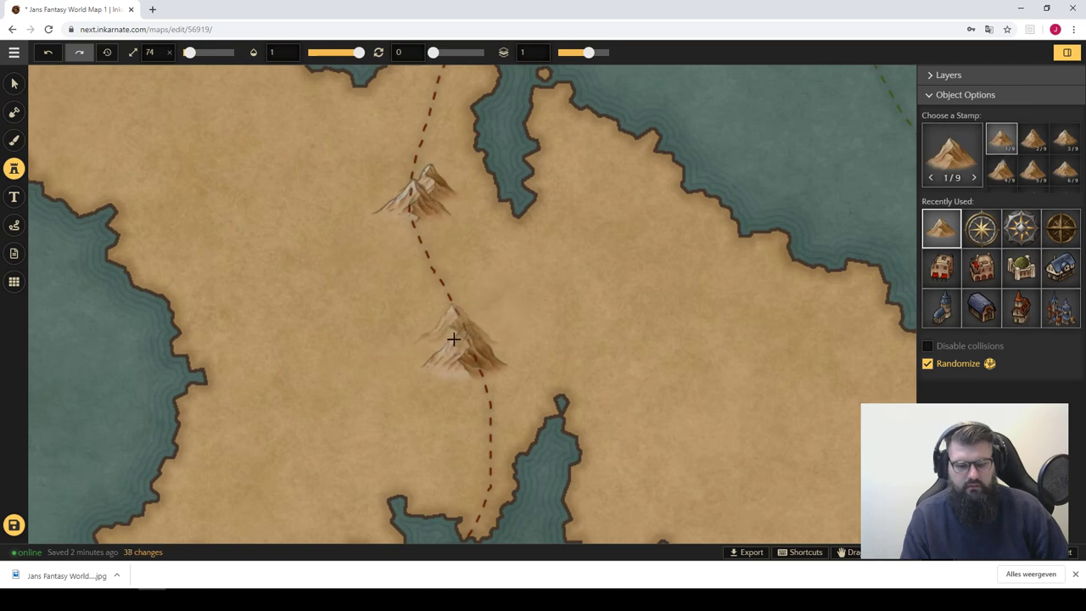
scroll(454, 339, down, 3)
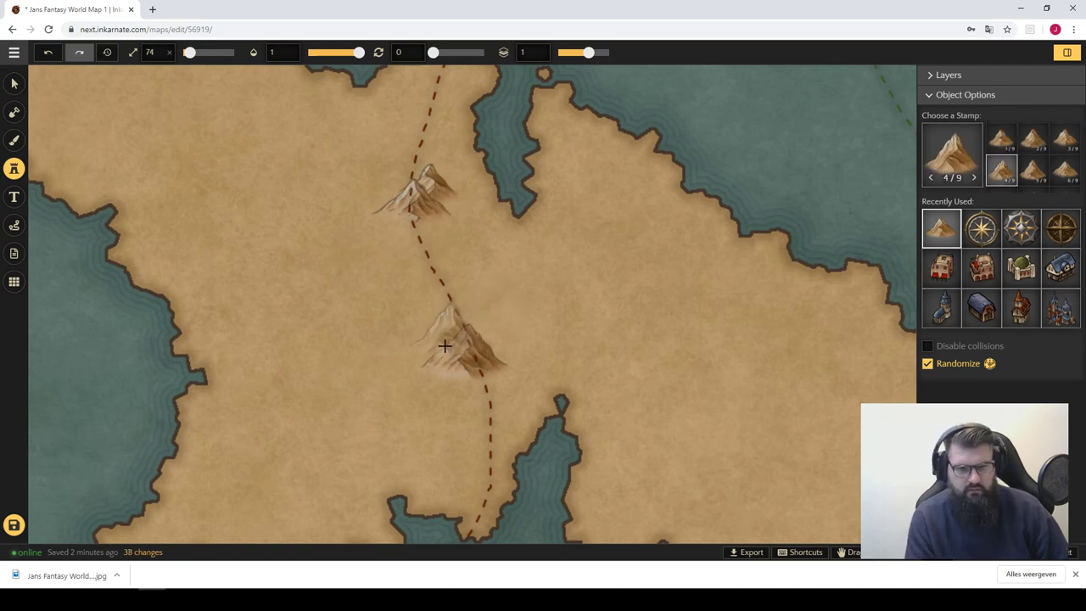
click(436, 341)
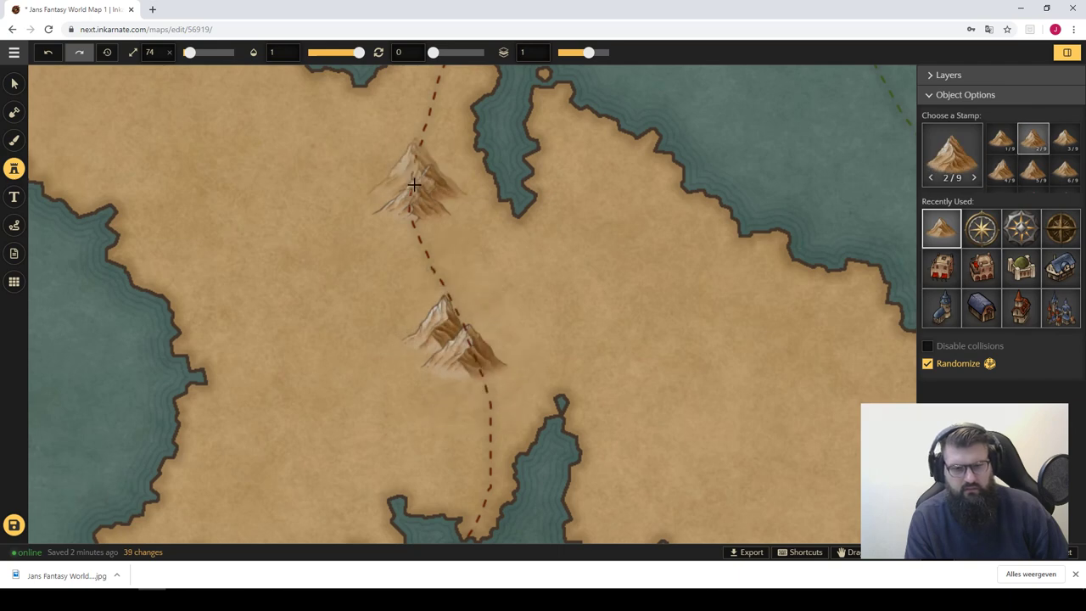
scroll(373, 191, down, 3)
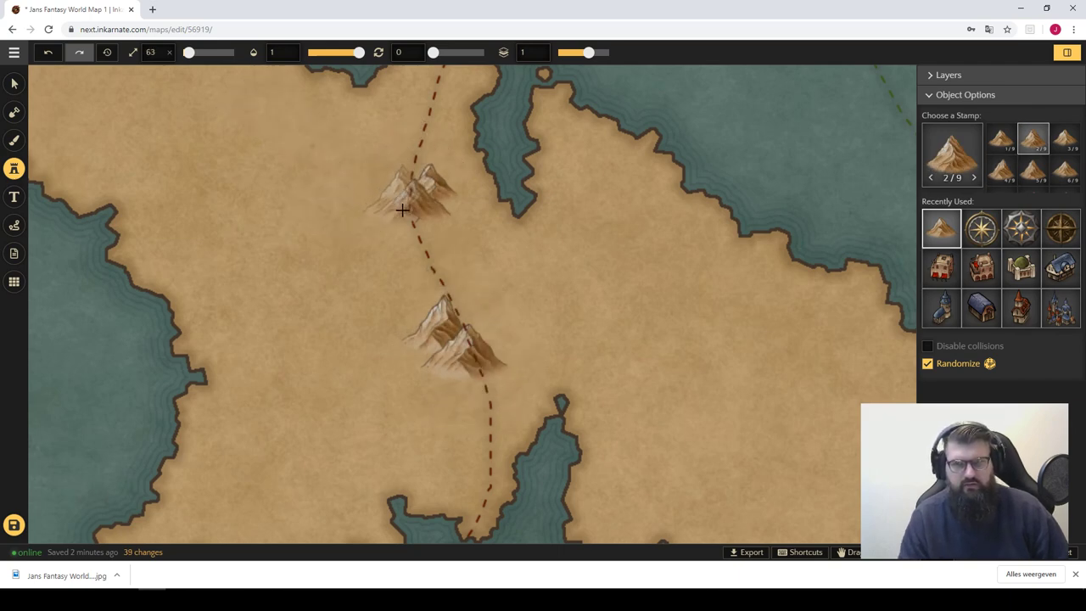
click(429, 245)
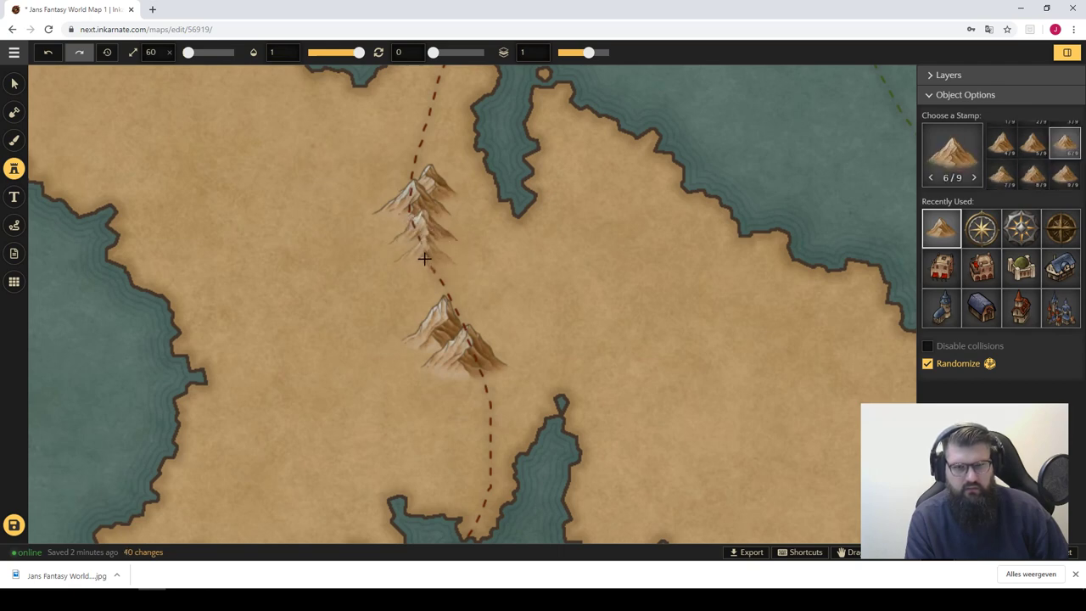
click(470, 398)
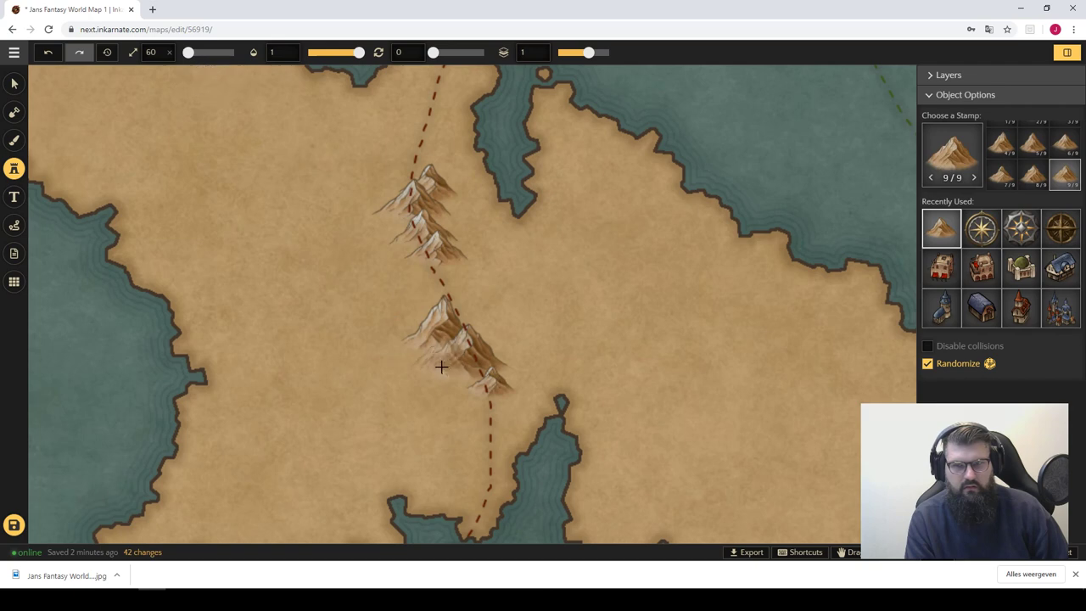
click(462, 411)
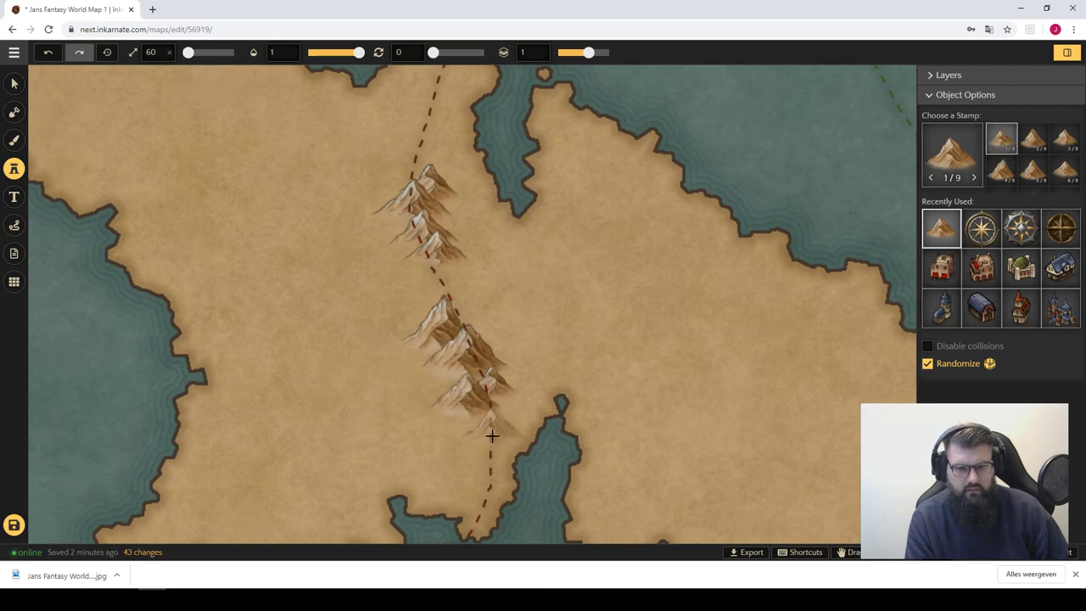
click(468, 461)
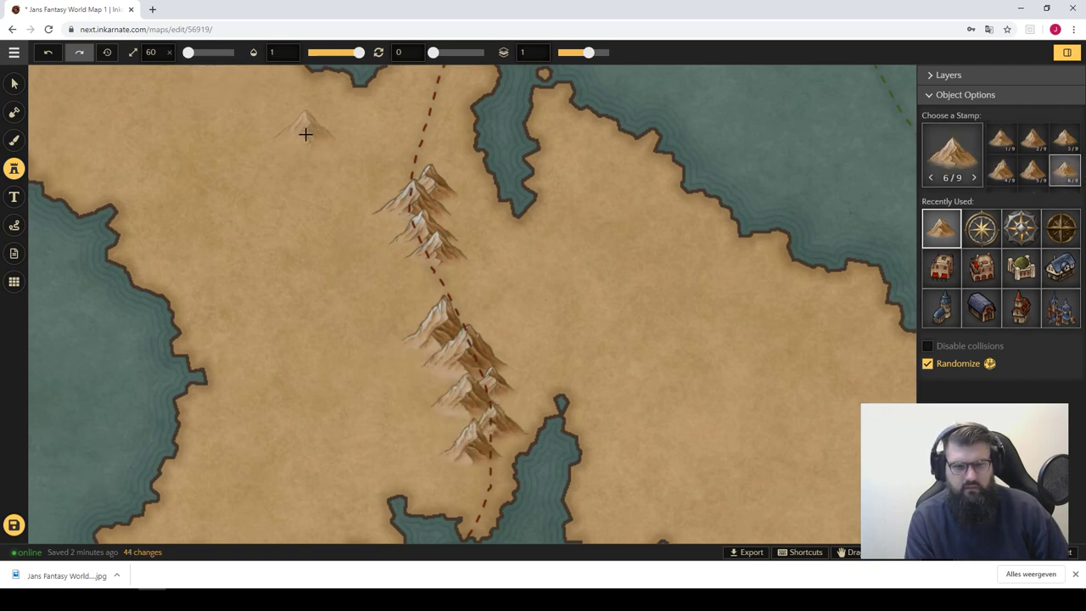
- Extend the ridge to the top and fill the gap between the two clusters
click(397, 159)
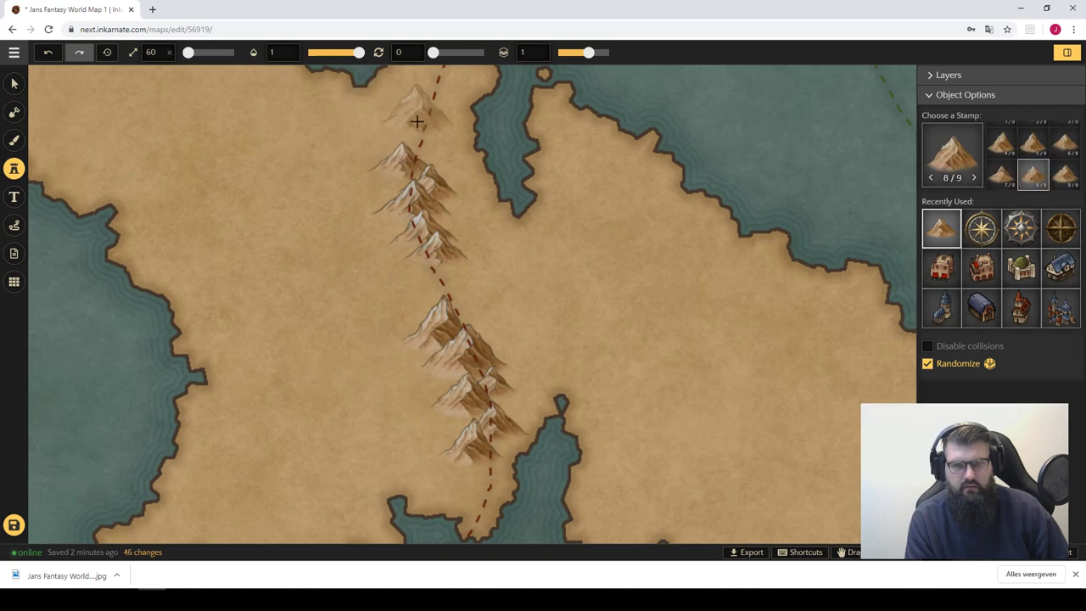
click(416, 123)
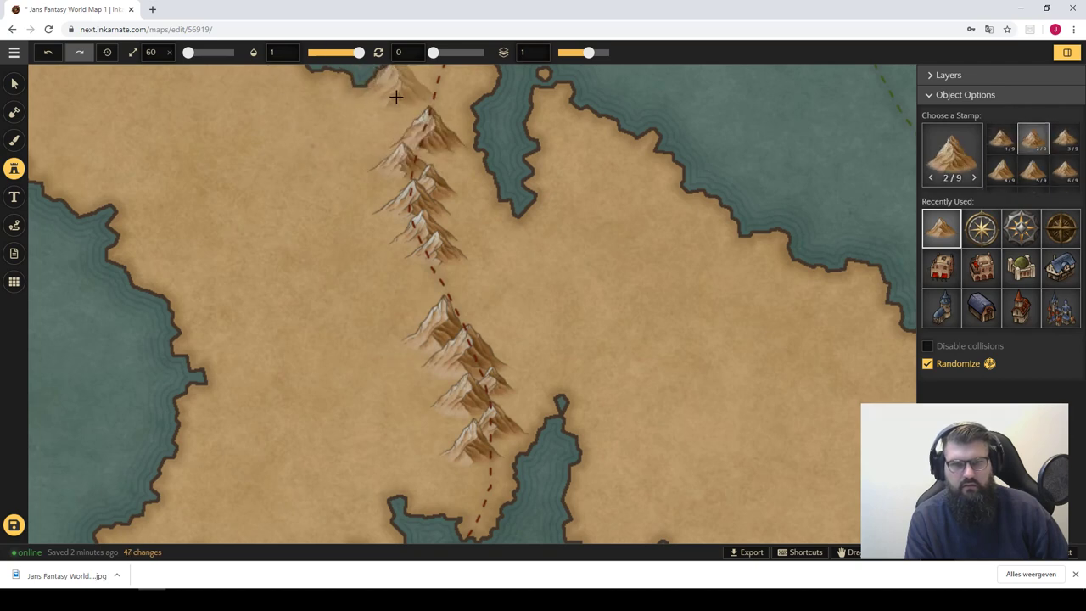
click(418, 108)
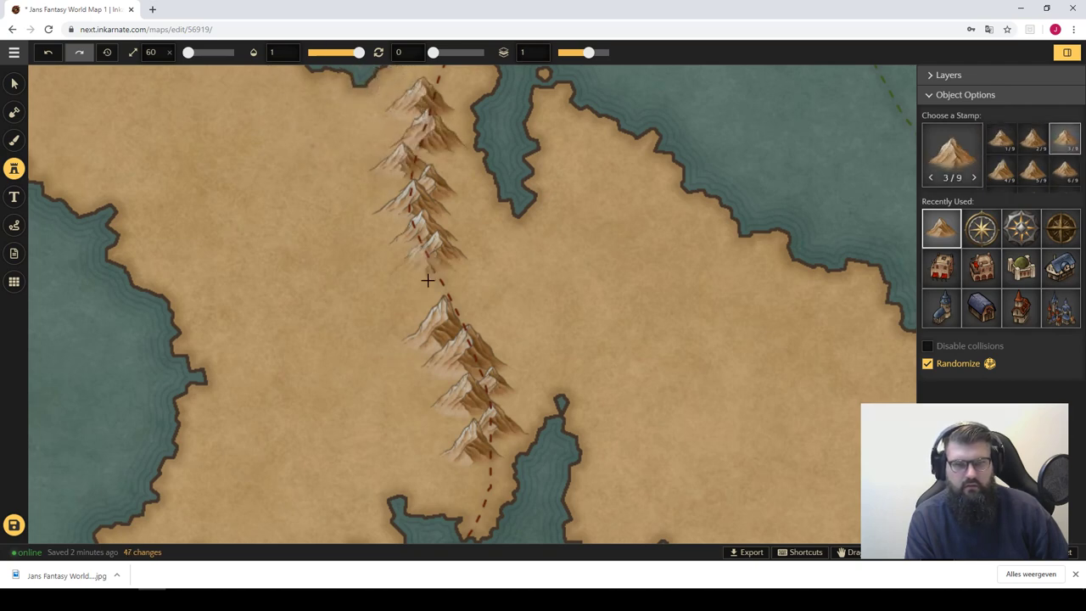
click(466, 486)
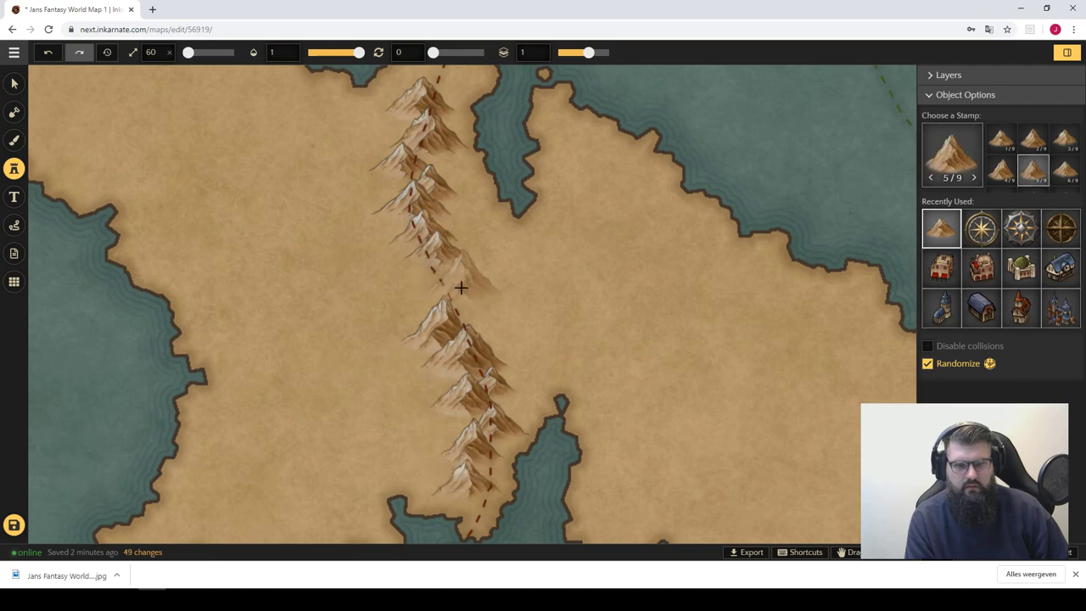
click(459, 280)
click(464, 271)
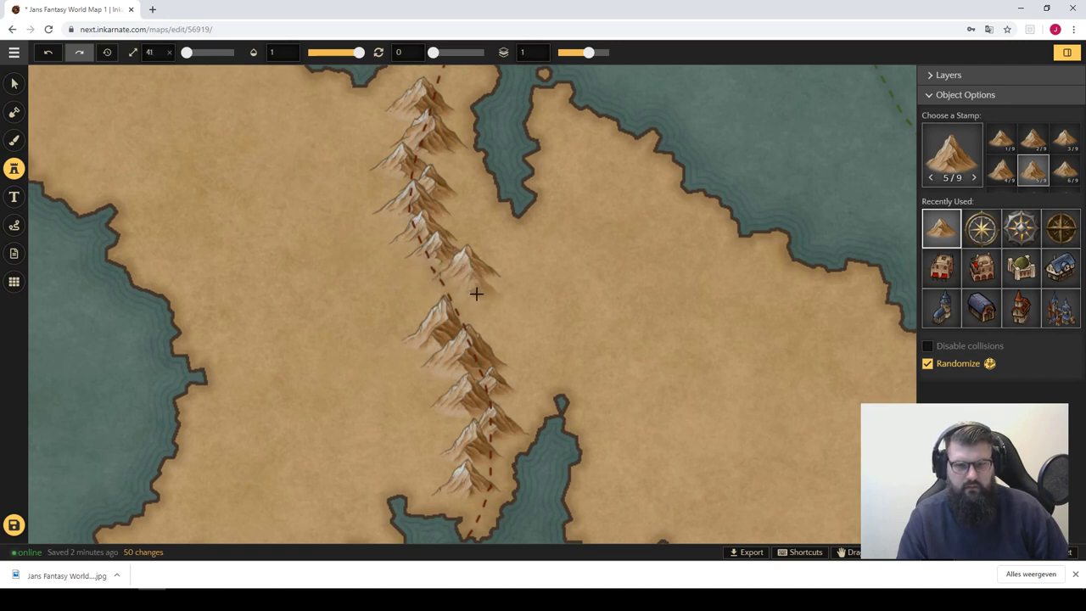
- Add side peaks, a western spur, and extra northern and southern peaks to the range
click(513, 273)
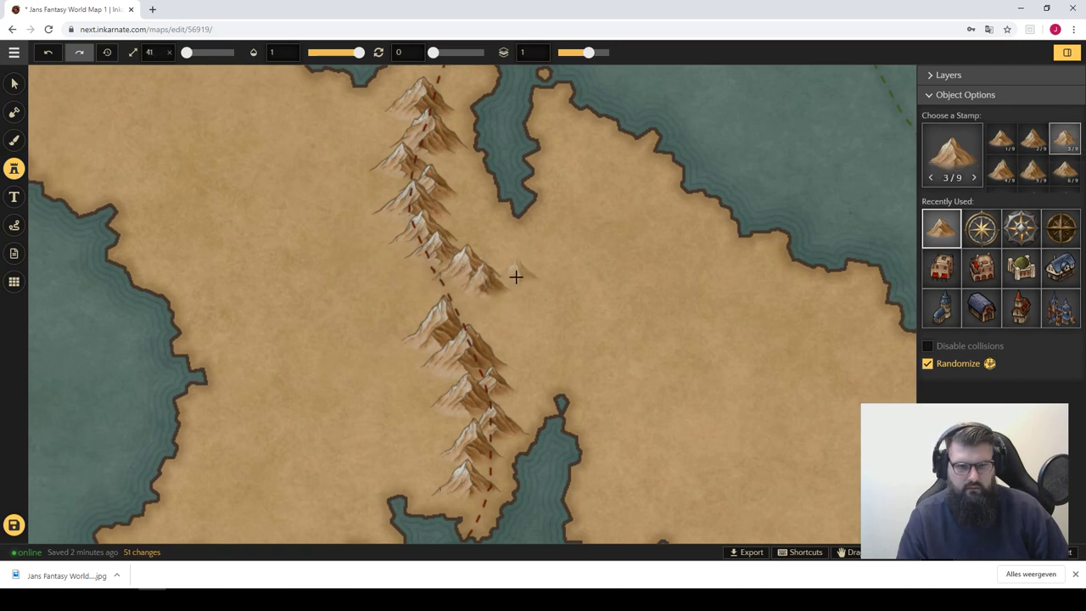
click(412, 319)
click(418, 318)
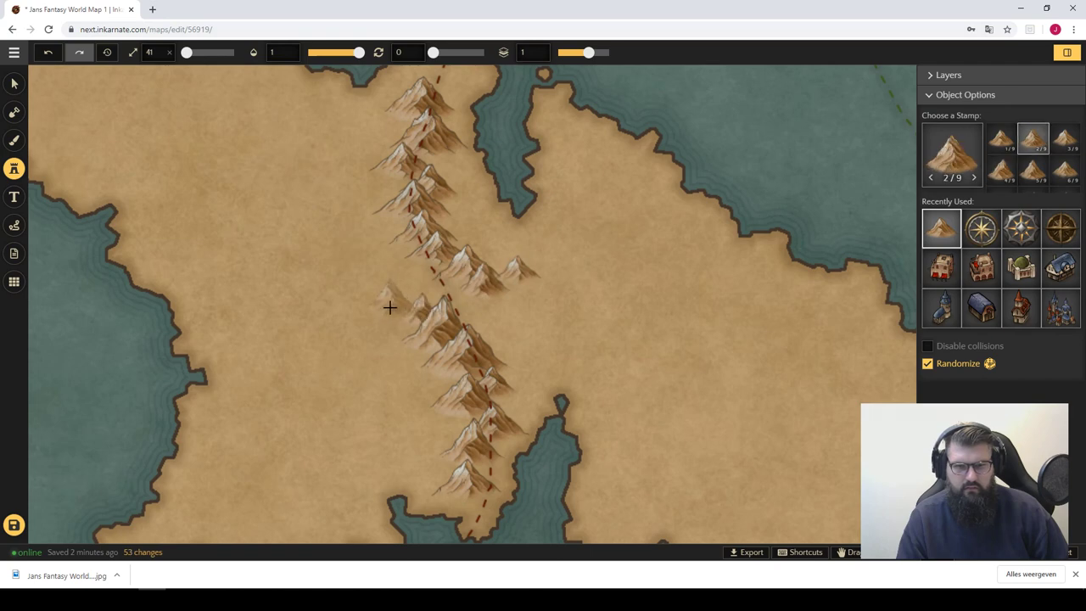
click(390, 300)
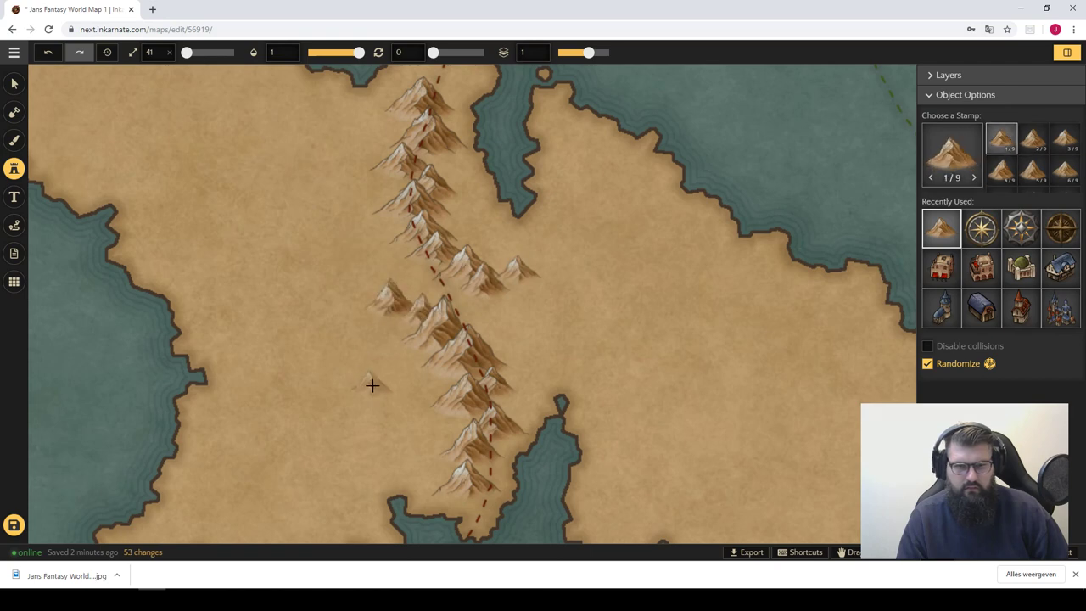
click(364, 295)
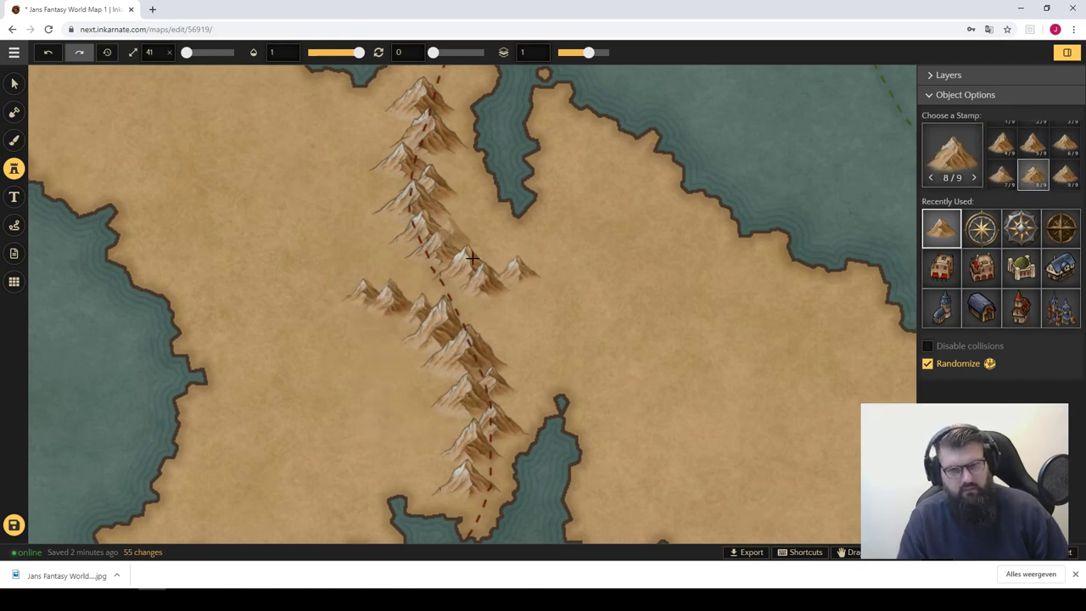
click(371, 189)
click(371, 143)
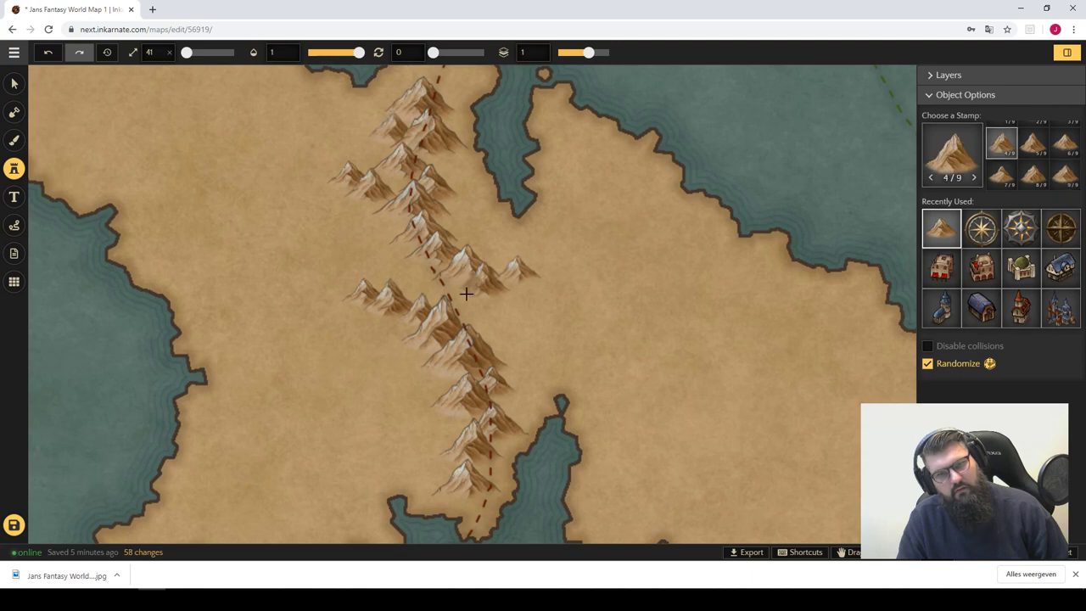
click(502, 344)
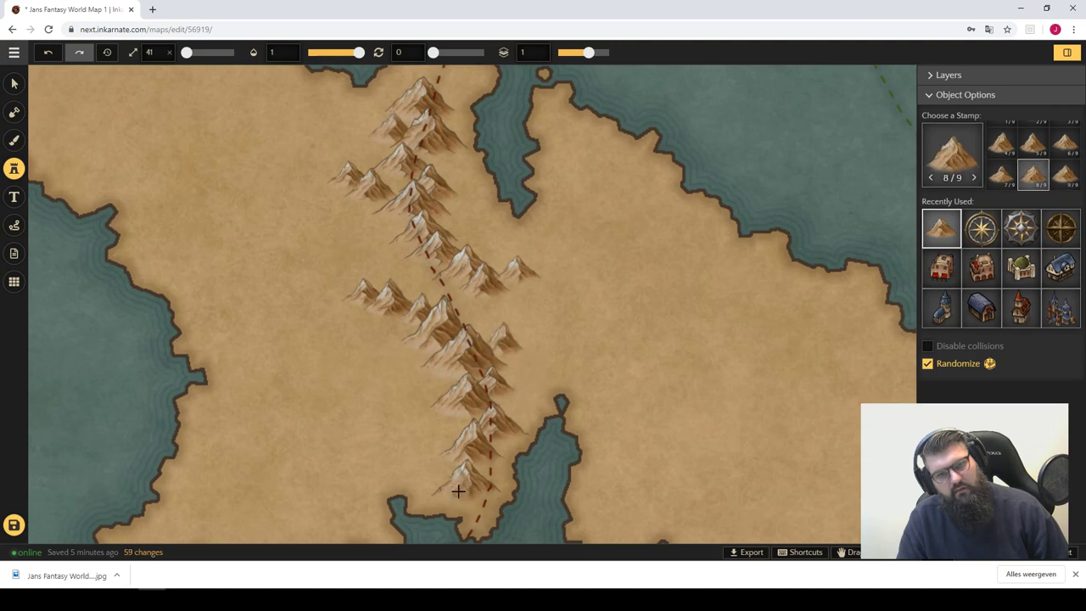
- Add two more peaks to the central mountain range
scroll(514, 225, down, 2)
scroll(519, 227, down, 2)
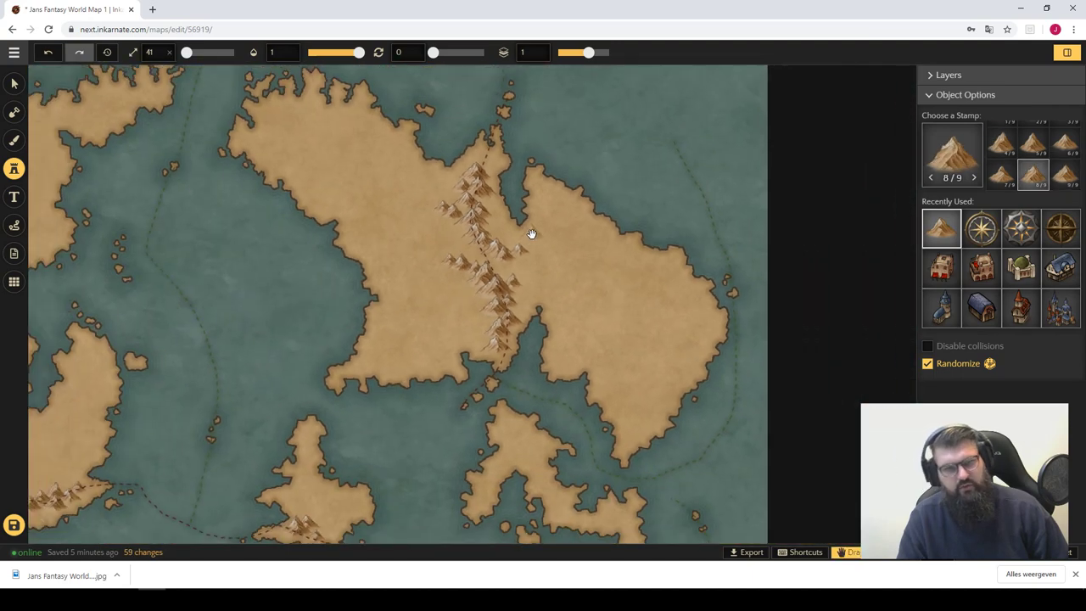
scroll(523, 245, up, 4)
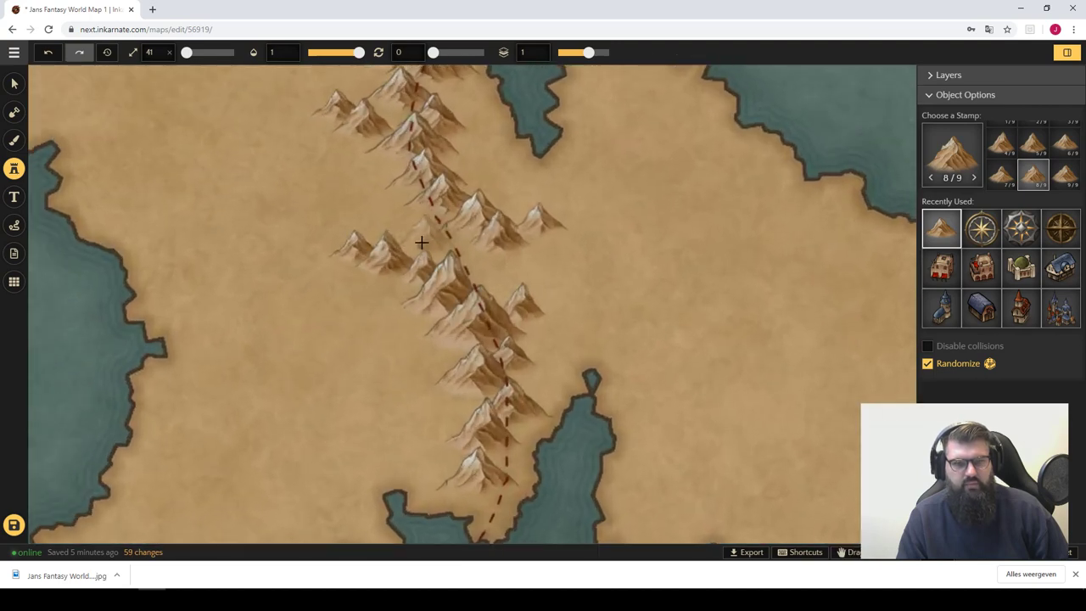
click(518, 286)
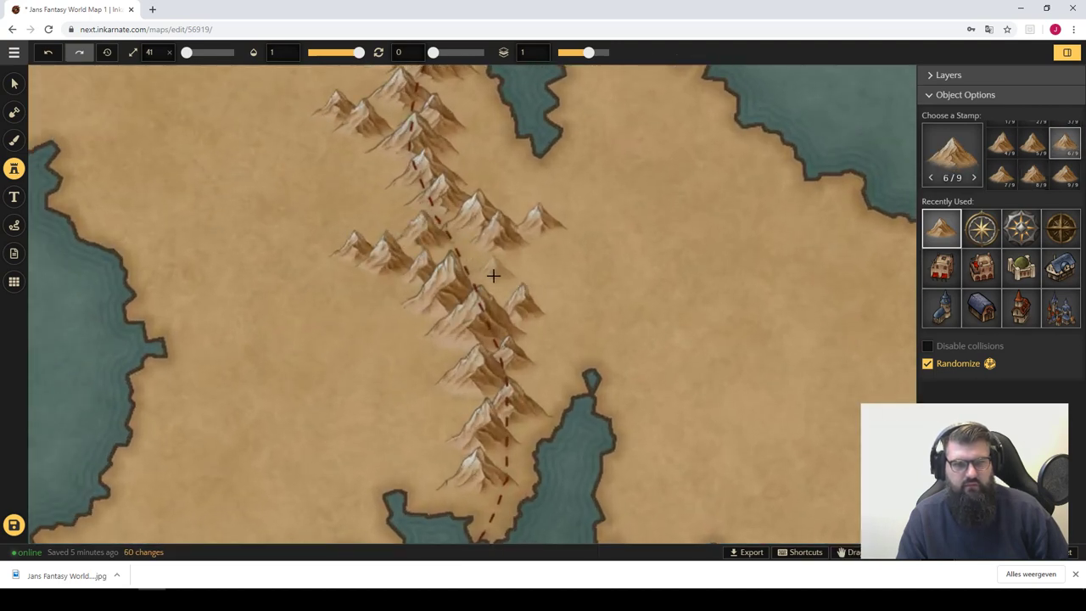
click(493, 275)
- Zoom out, then zoom in on the eastern landmass's southern coast
scroll(382, 178, down, 2)
scroll(412, 182, down, 2)
scroll(356, 212, down, 1)
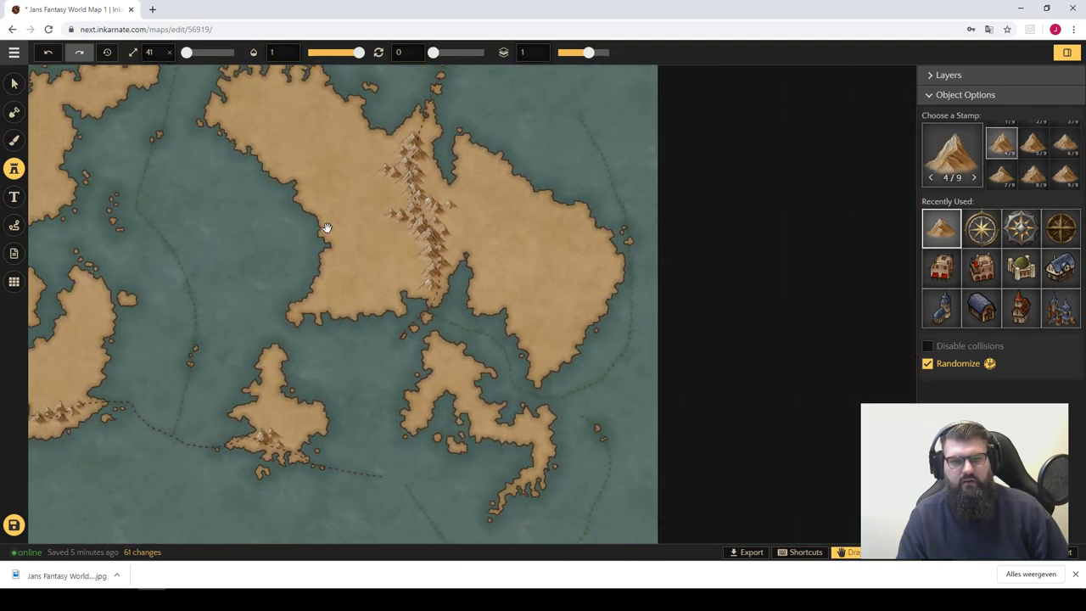
scroll(424, 271, down, 2)
scroll(509, 280, up, 1)
scroll(388, 310, up, 2)
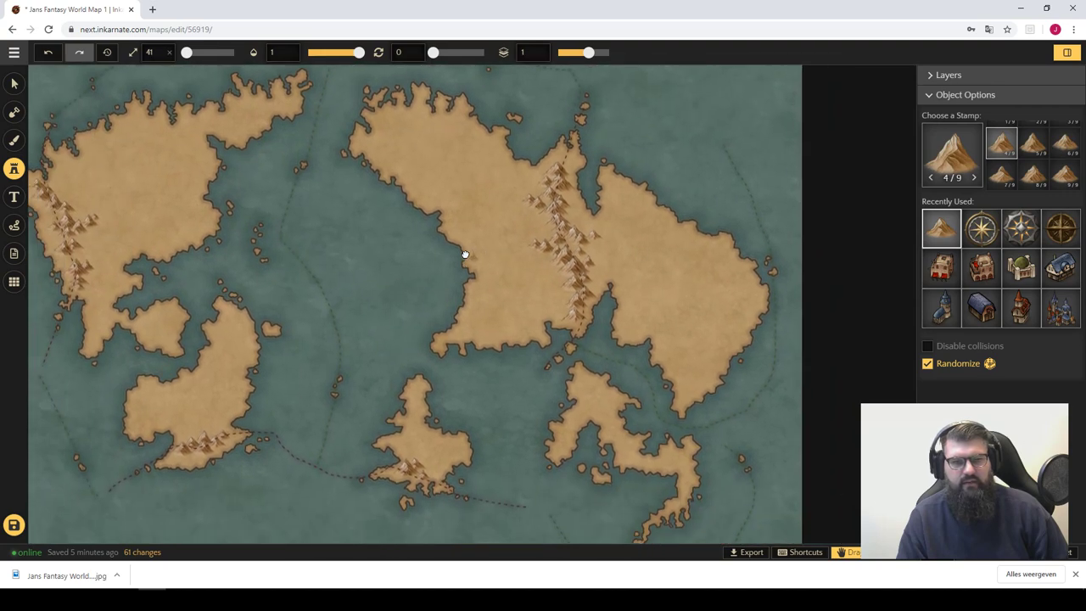
scroll(294, 199, up, 1)
scroll(491, 245, up, 1)
scroll(543, 317, up, 1)
scroll(524, 361, up, 1)
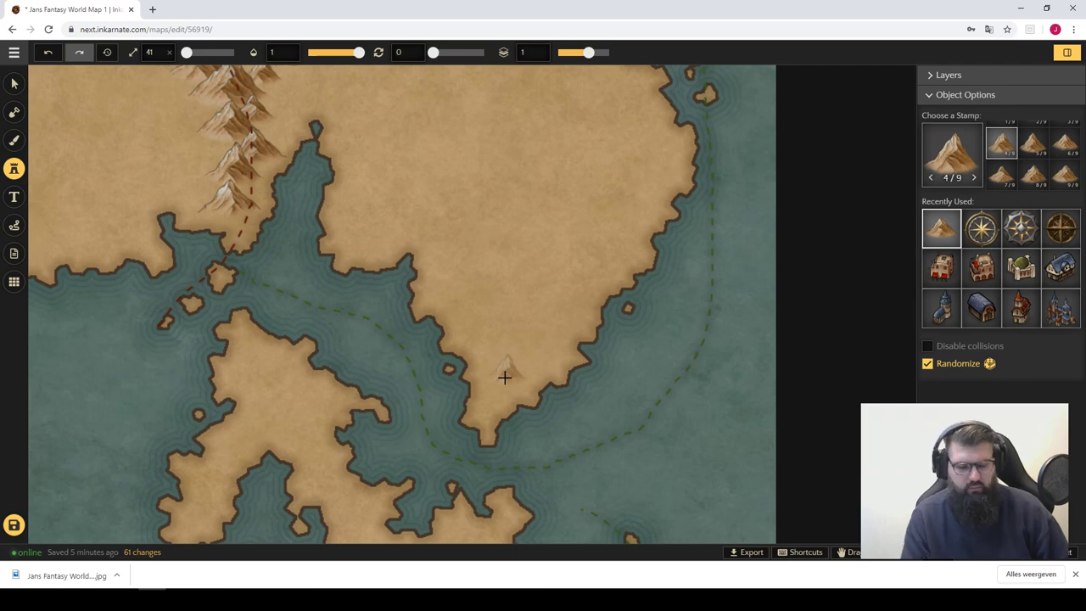
- Keep the original mountain variant and place two inland mountains on the eastern landmass
click(503, 378)
click(501, 386)
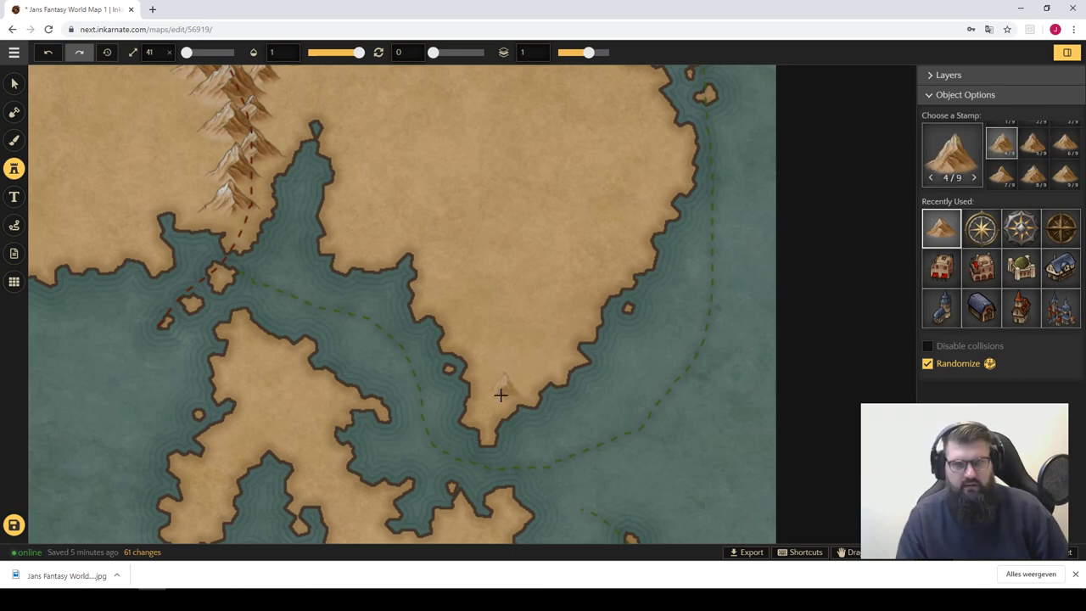
click(538, 179)
scroll(530, 255, up, 2)
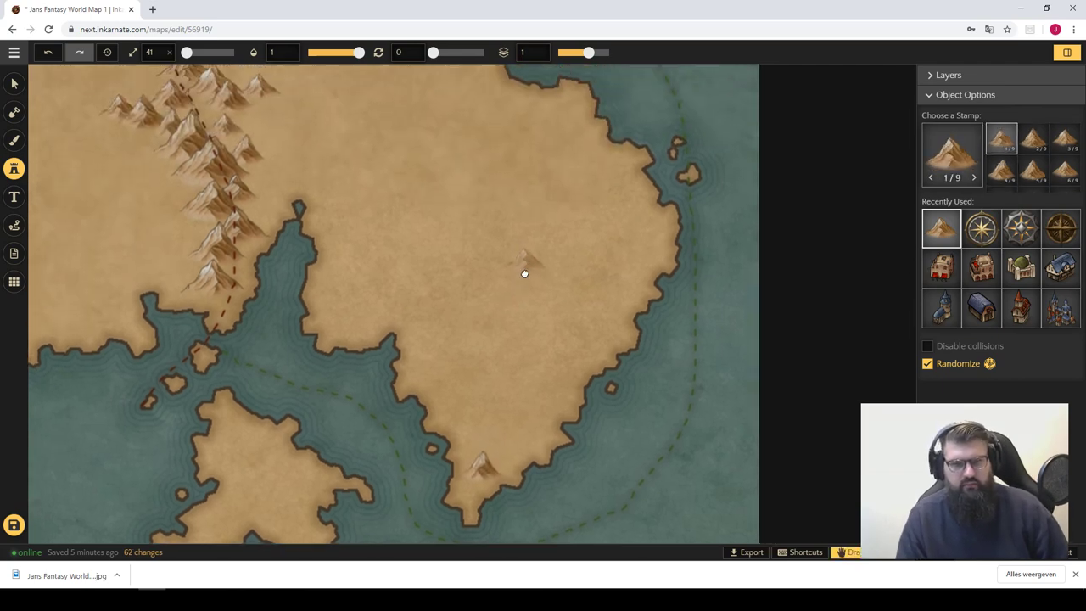
click(495, 459)
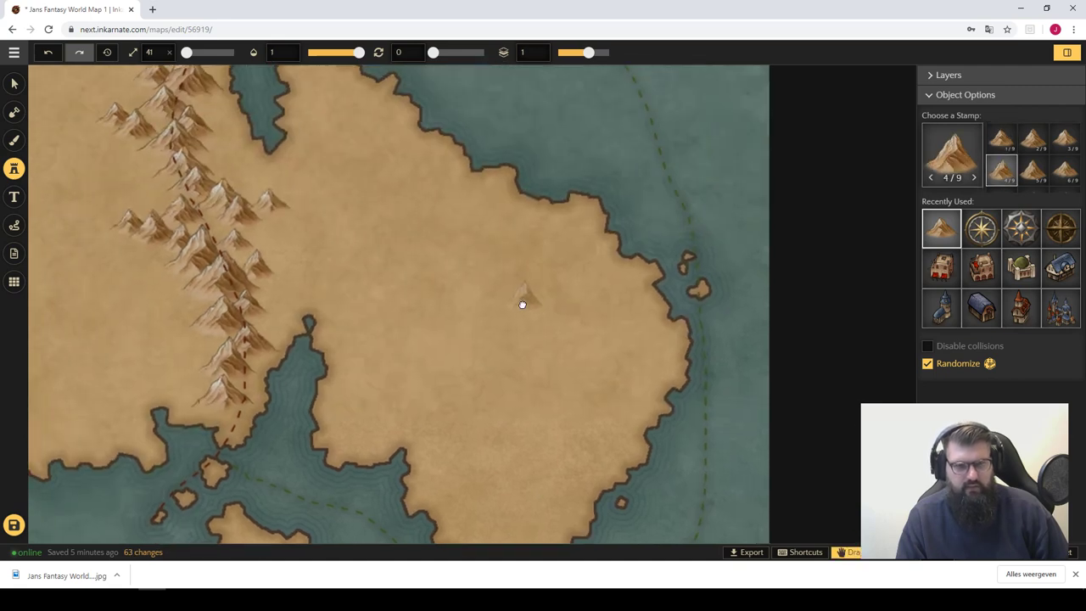
scroll(524, 301, up, 3)
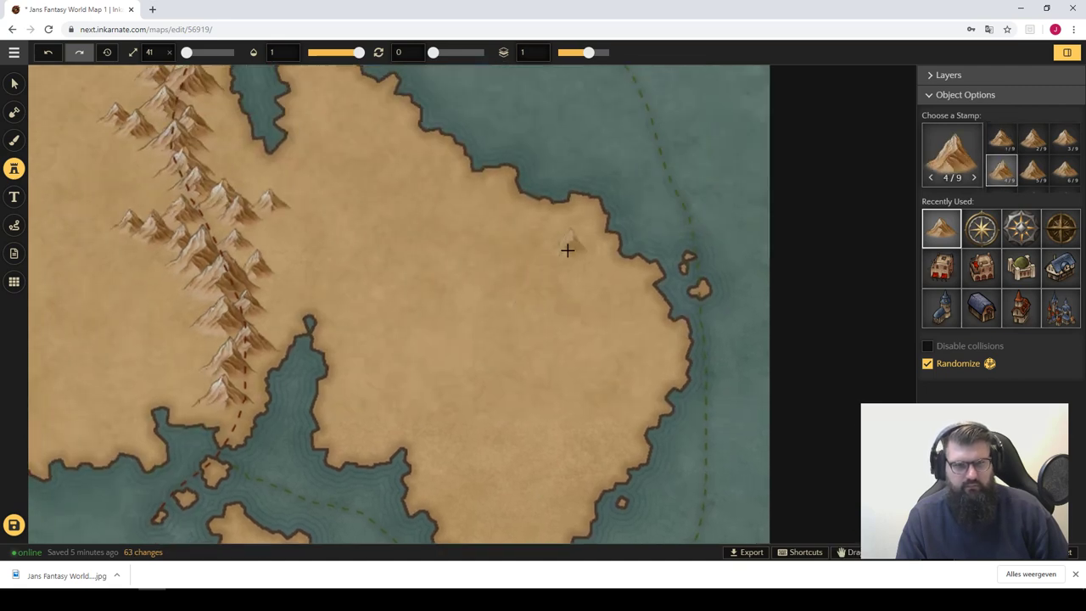
- Add a three-peak mountain cluster along the landmass's northern coast
click(492, 207)
click(508, 219)
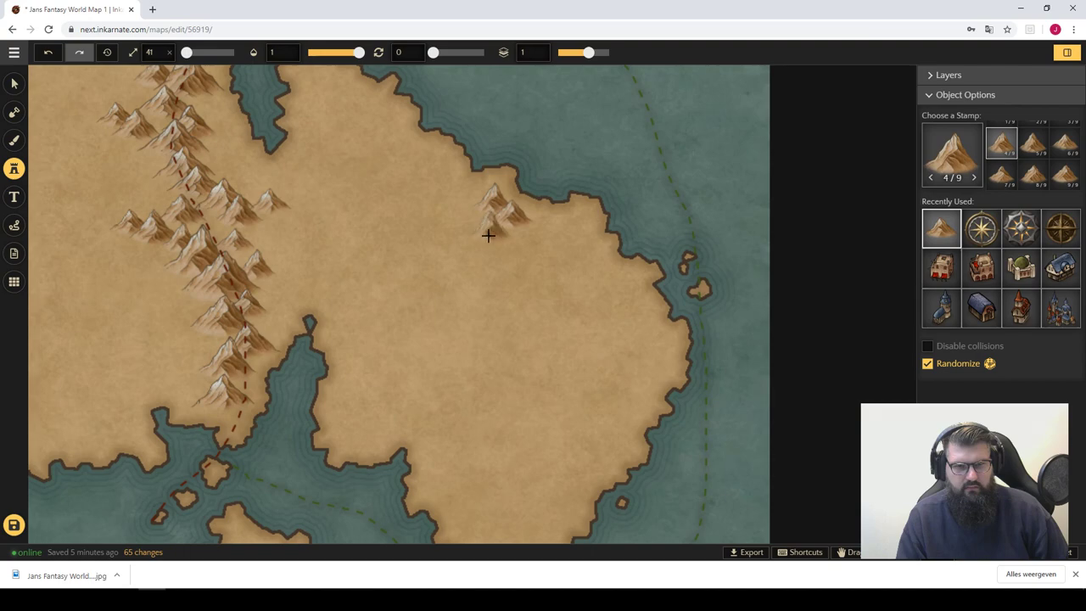
click(488, 243)
key(Down)
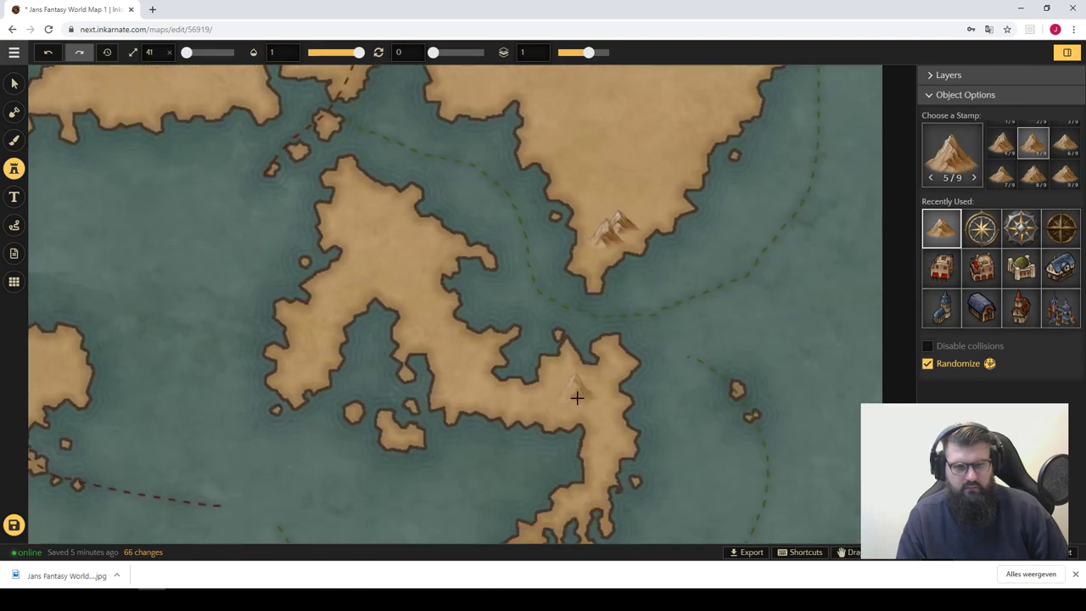
- Stamp single mountains on the southern peninsula, small southern island, bay coast, rounded peninsula and northeastern headland
click(588, 374)
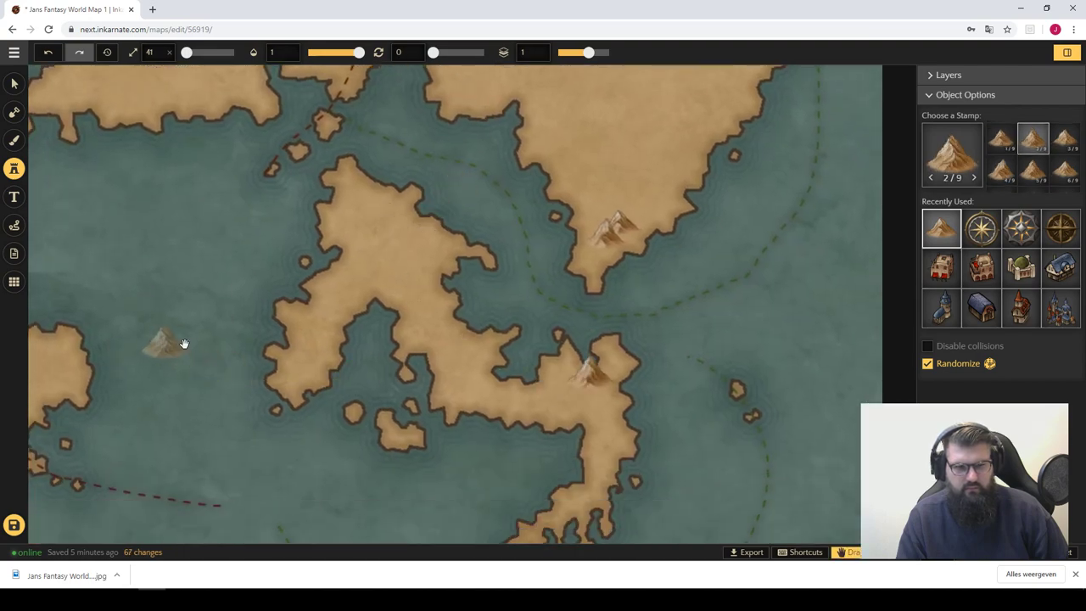
drag(249, 337, 676, 302)
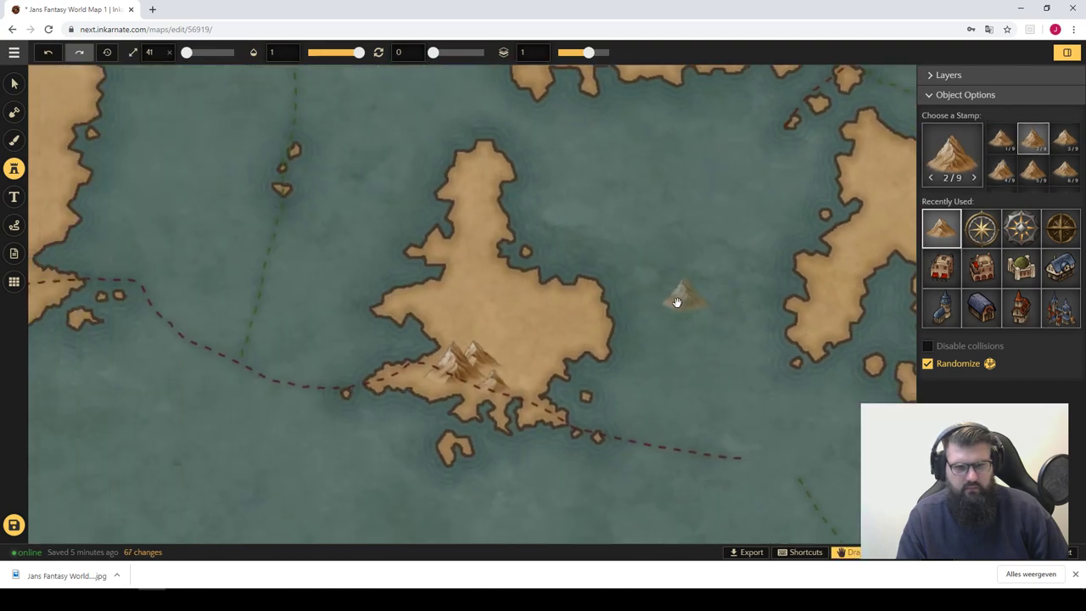
click(573, 297)
drag(325, 195, 610, 254)
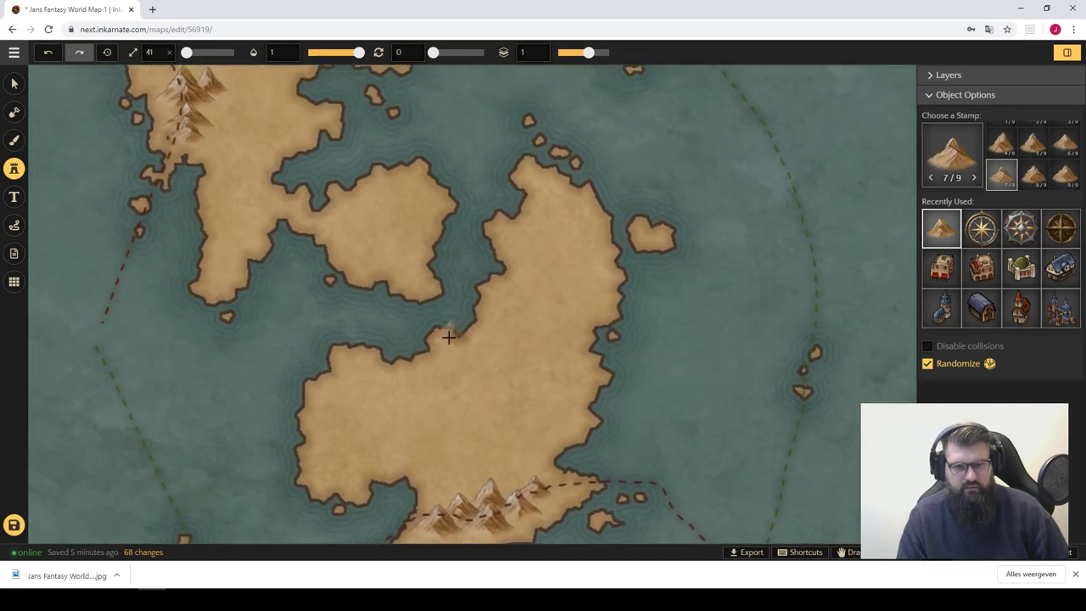
click(449, 336)
drag(327, 194, 518, 376)
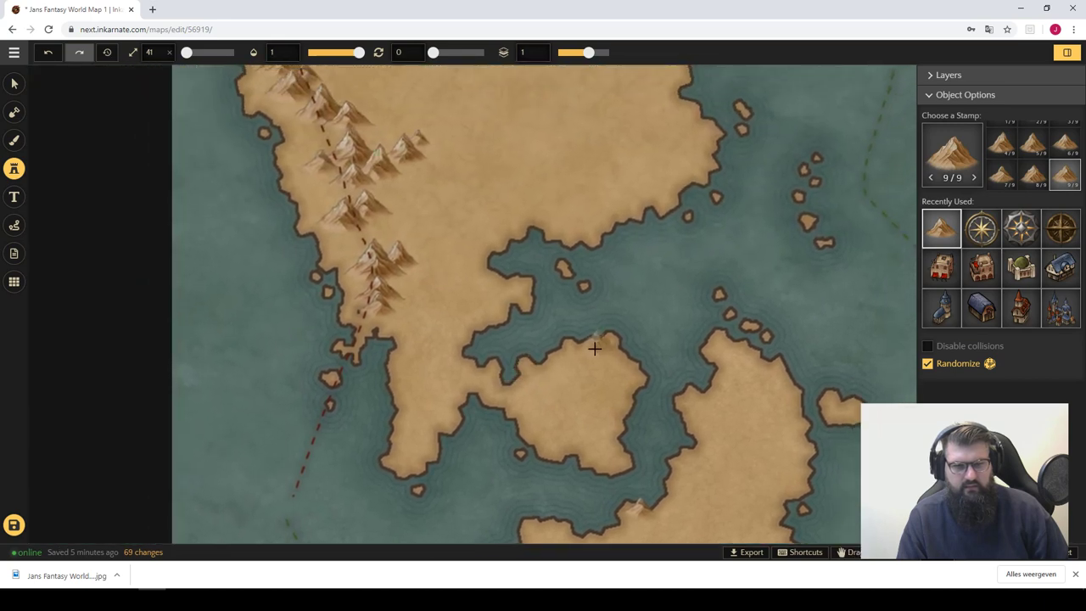
click(596, 346)
drag(596, 340, 381, 351)
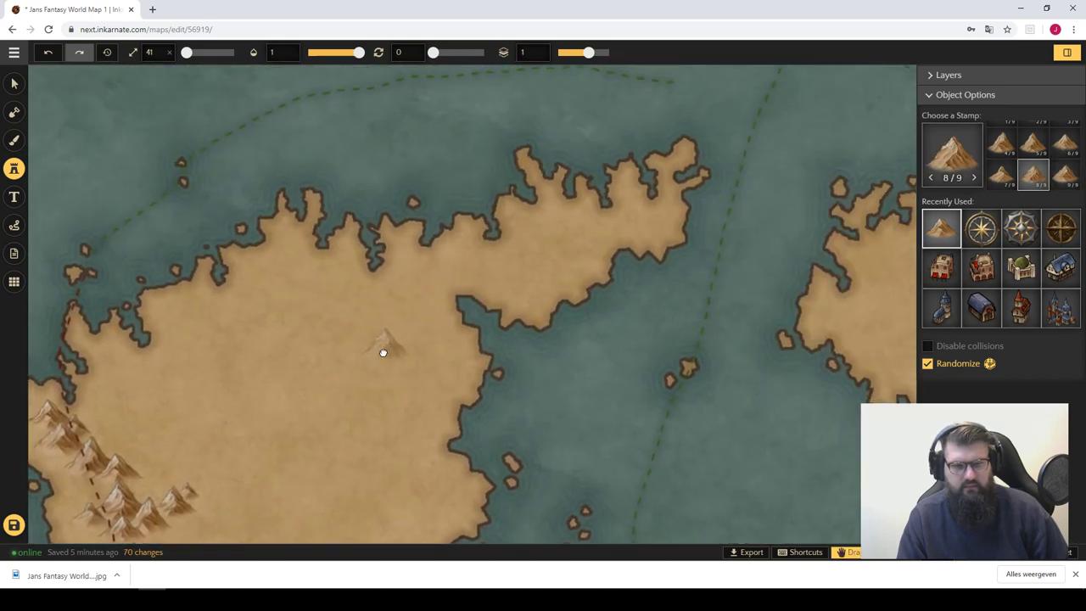
click(451, 331)
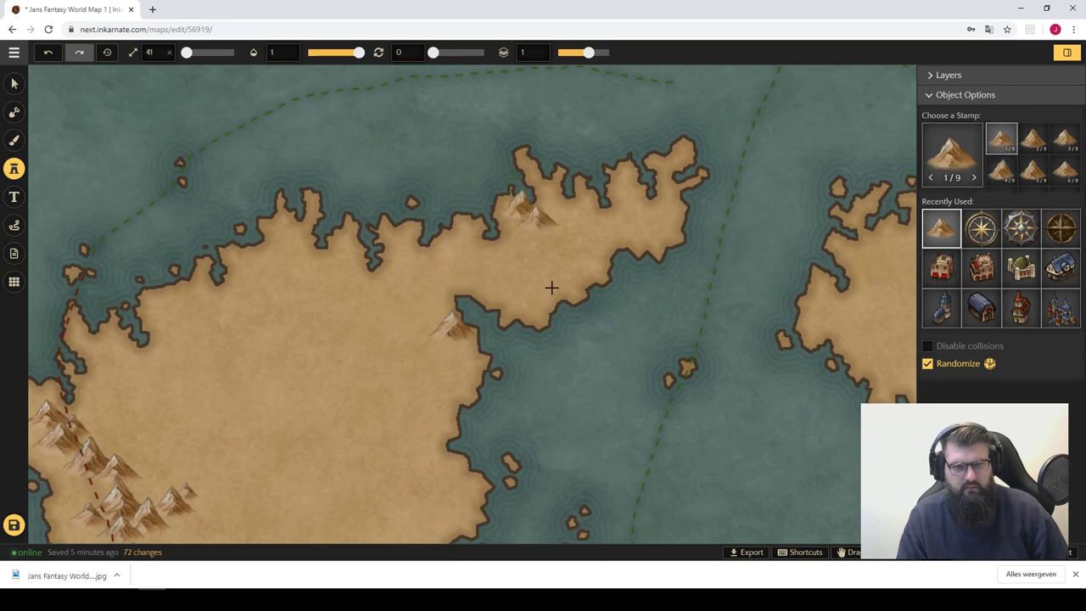
click(609, 359)
scroll(586, 322, down, 5)
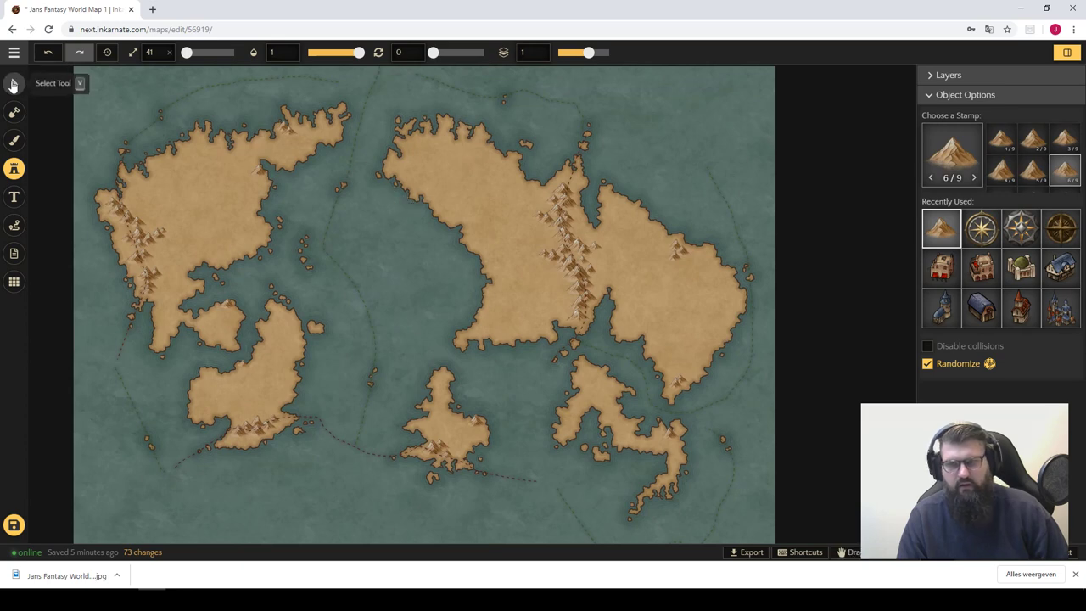
- Filter selection to paths only, select all ten dashed paths, and delete them
click(13, 84)
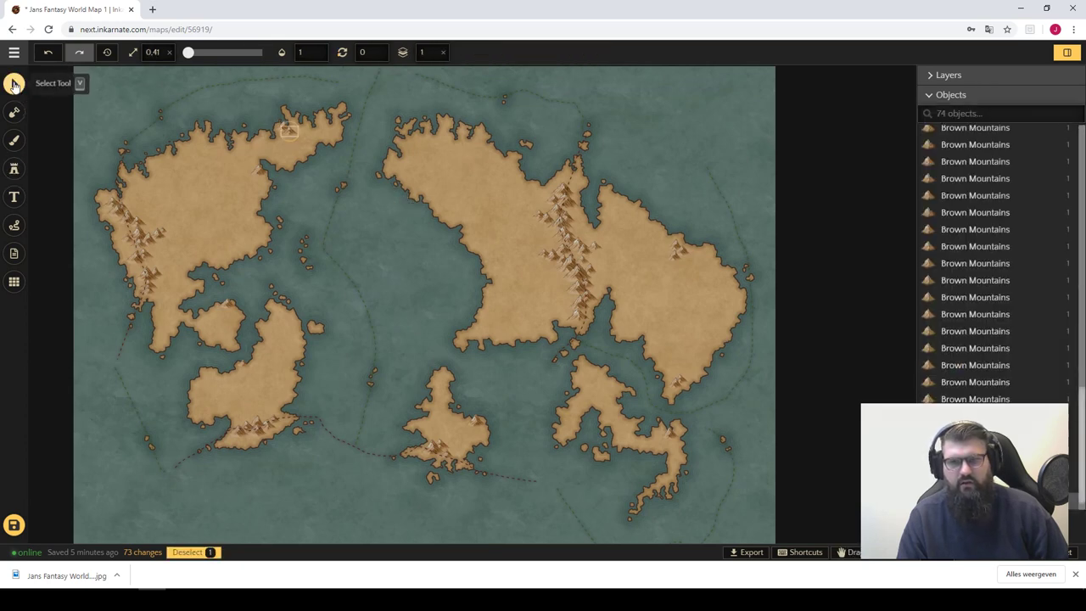
click(59, 106)
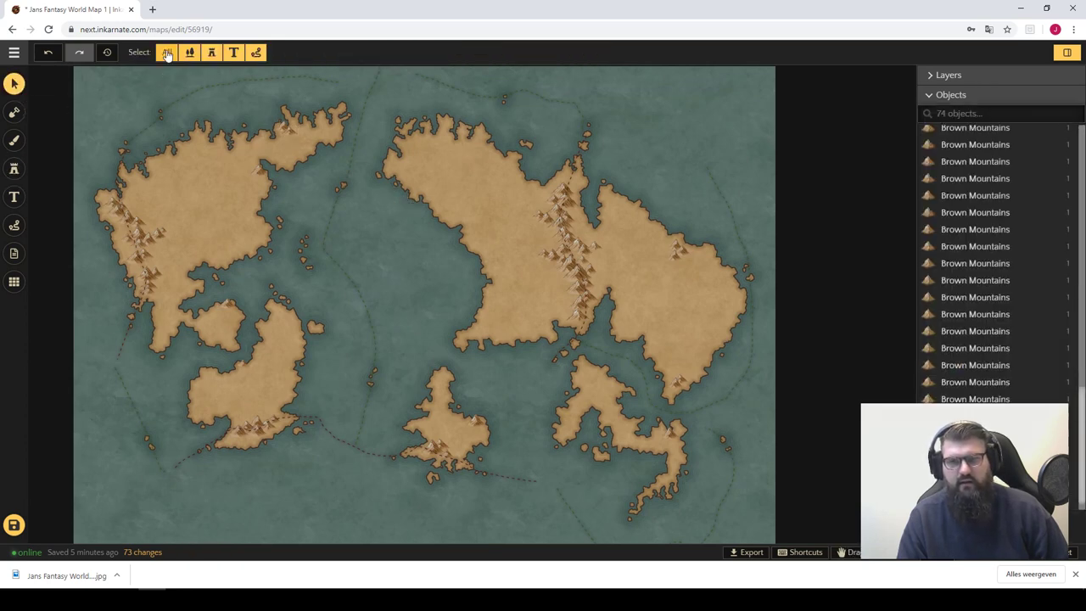
click(167, 56)
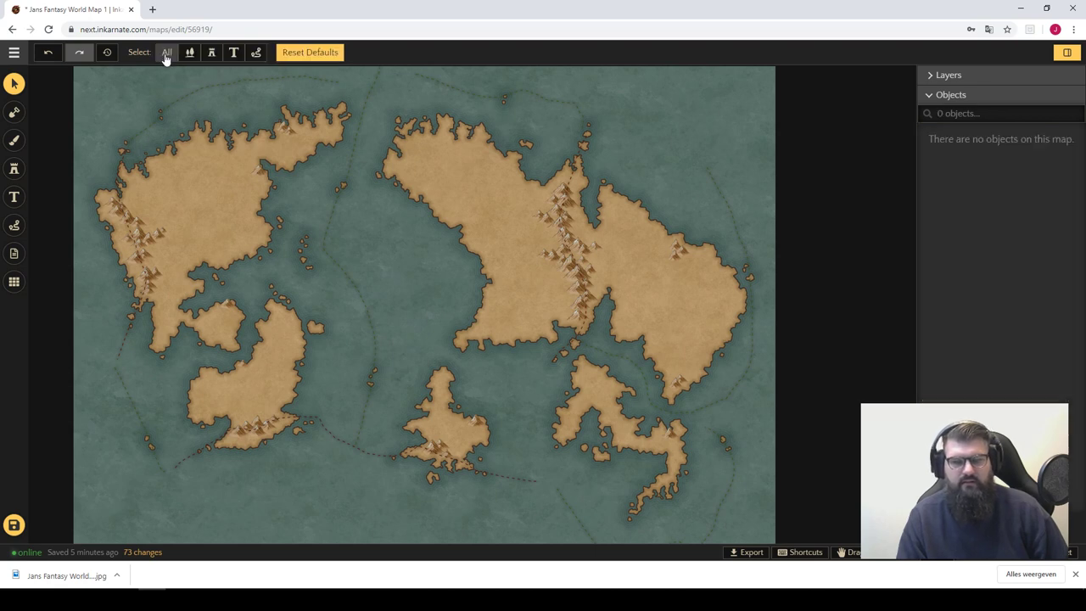
click(256, 53)
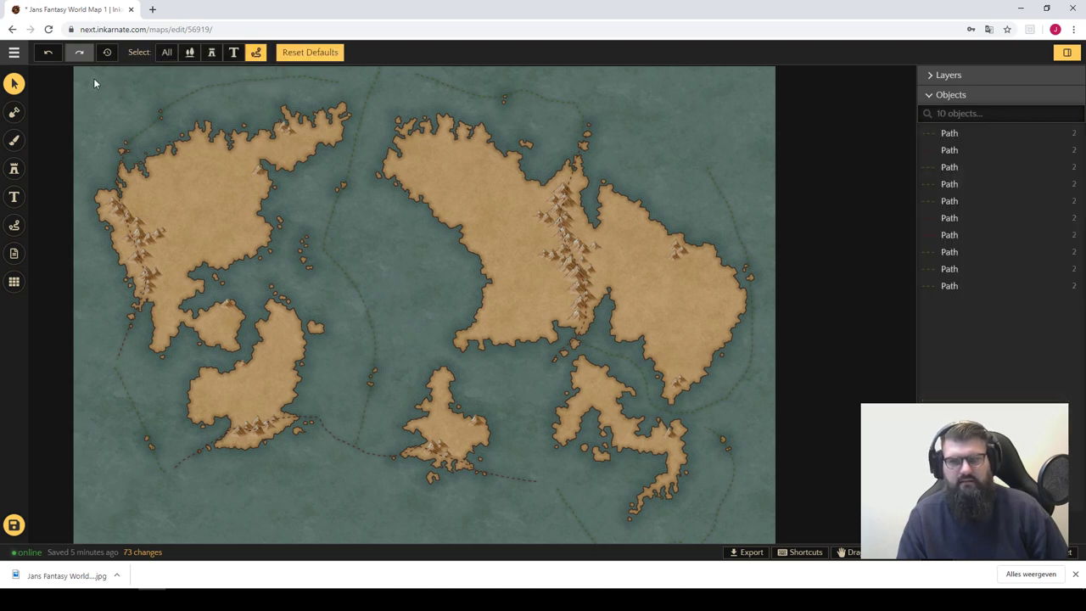
key(ctrl+a)
key(Delete)
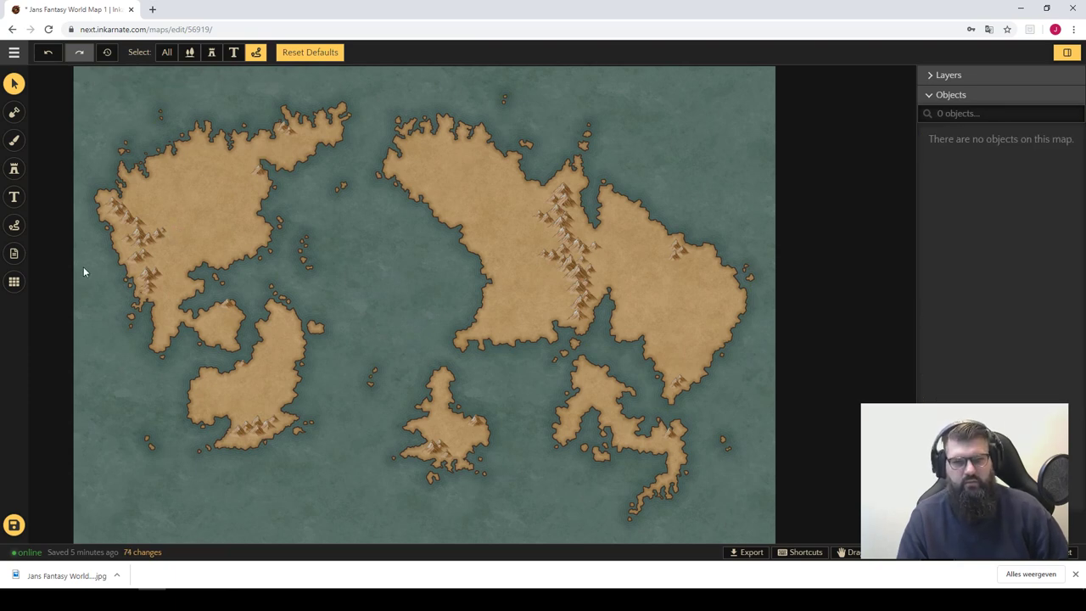
- Save the path-free map with the bottom-left Save button
click(13, 524)
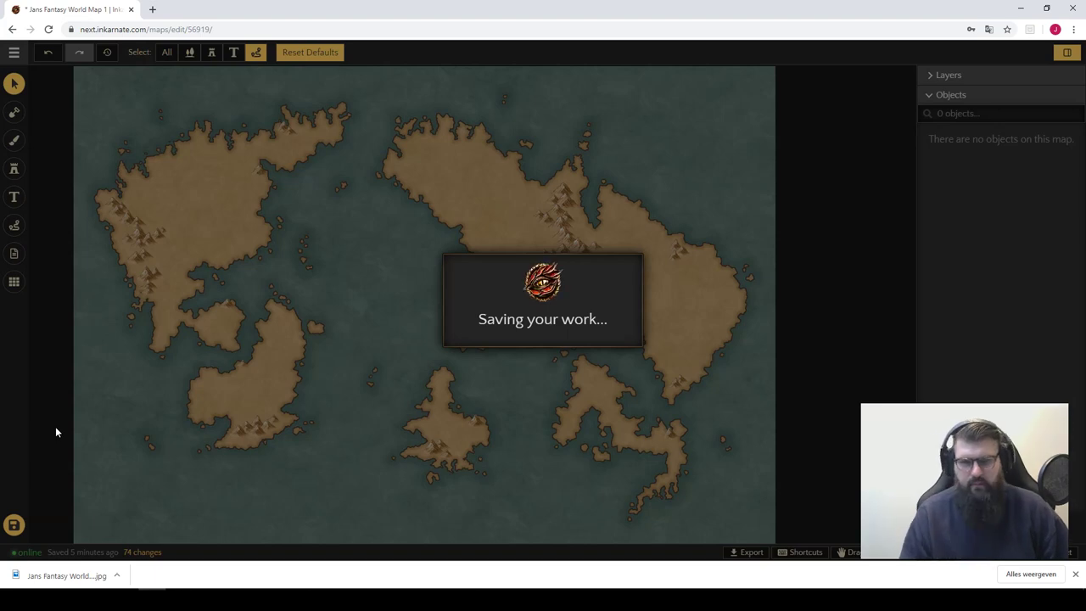